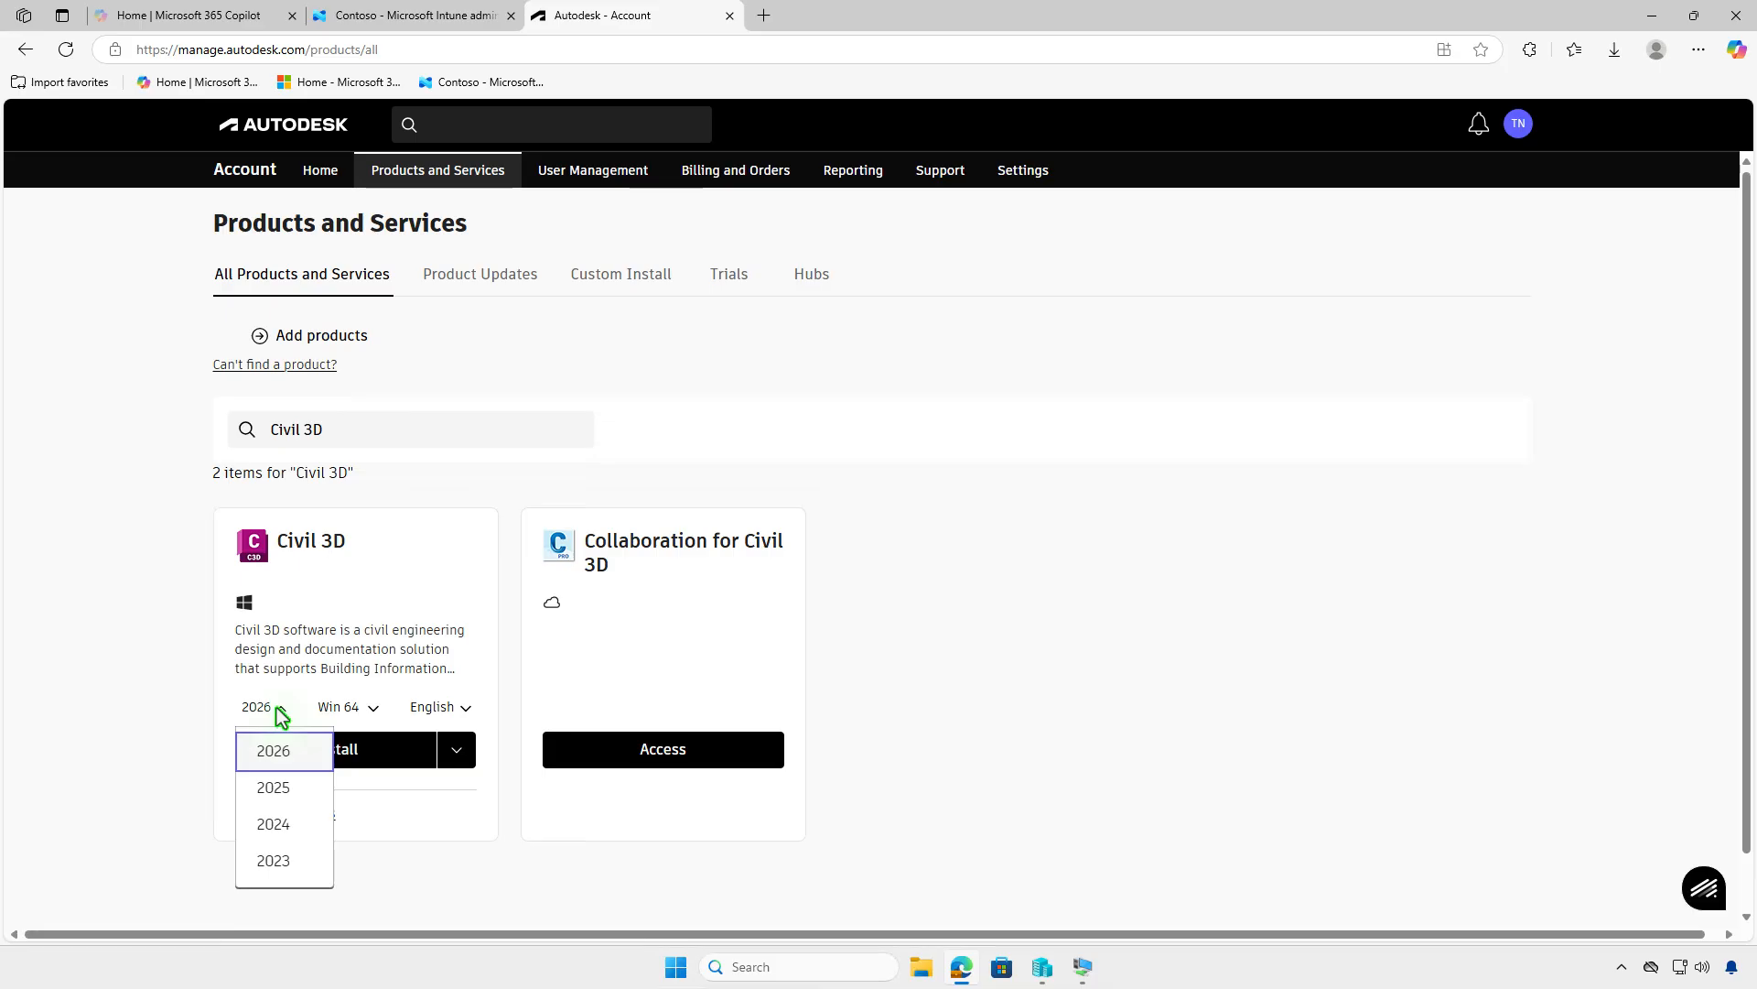
- Download the Civil 3D 2026 Win 64 English installer package and open the folder it was saved in
left_click(278, 710)
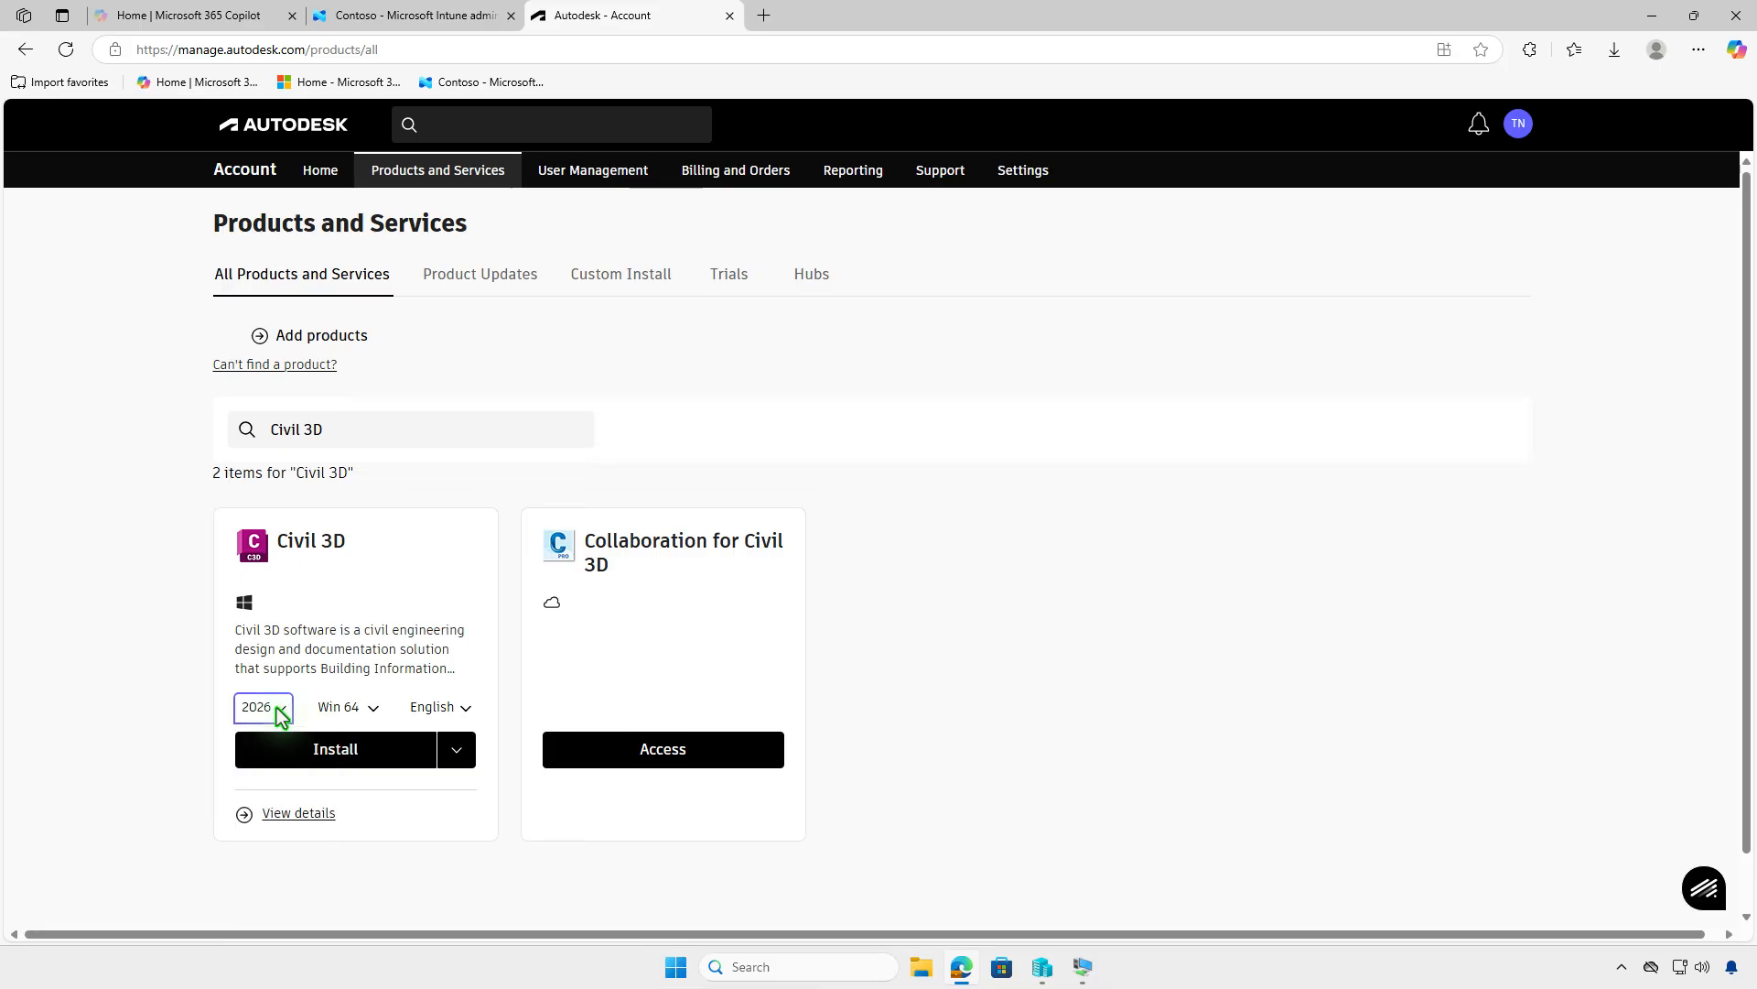
left_click(455, 757)
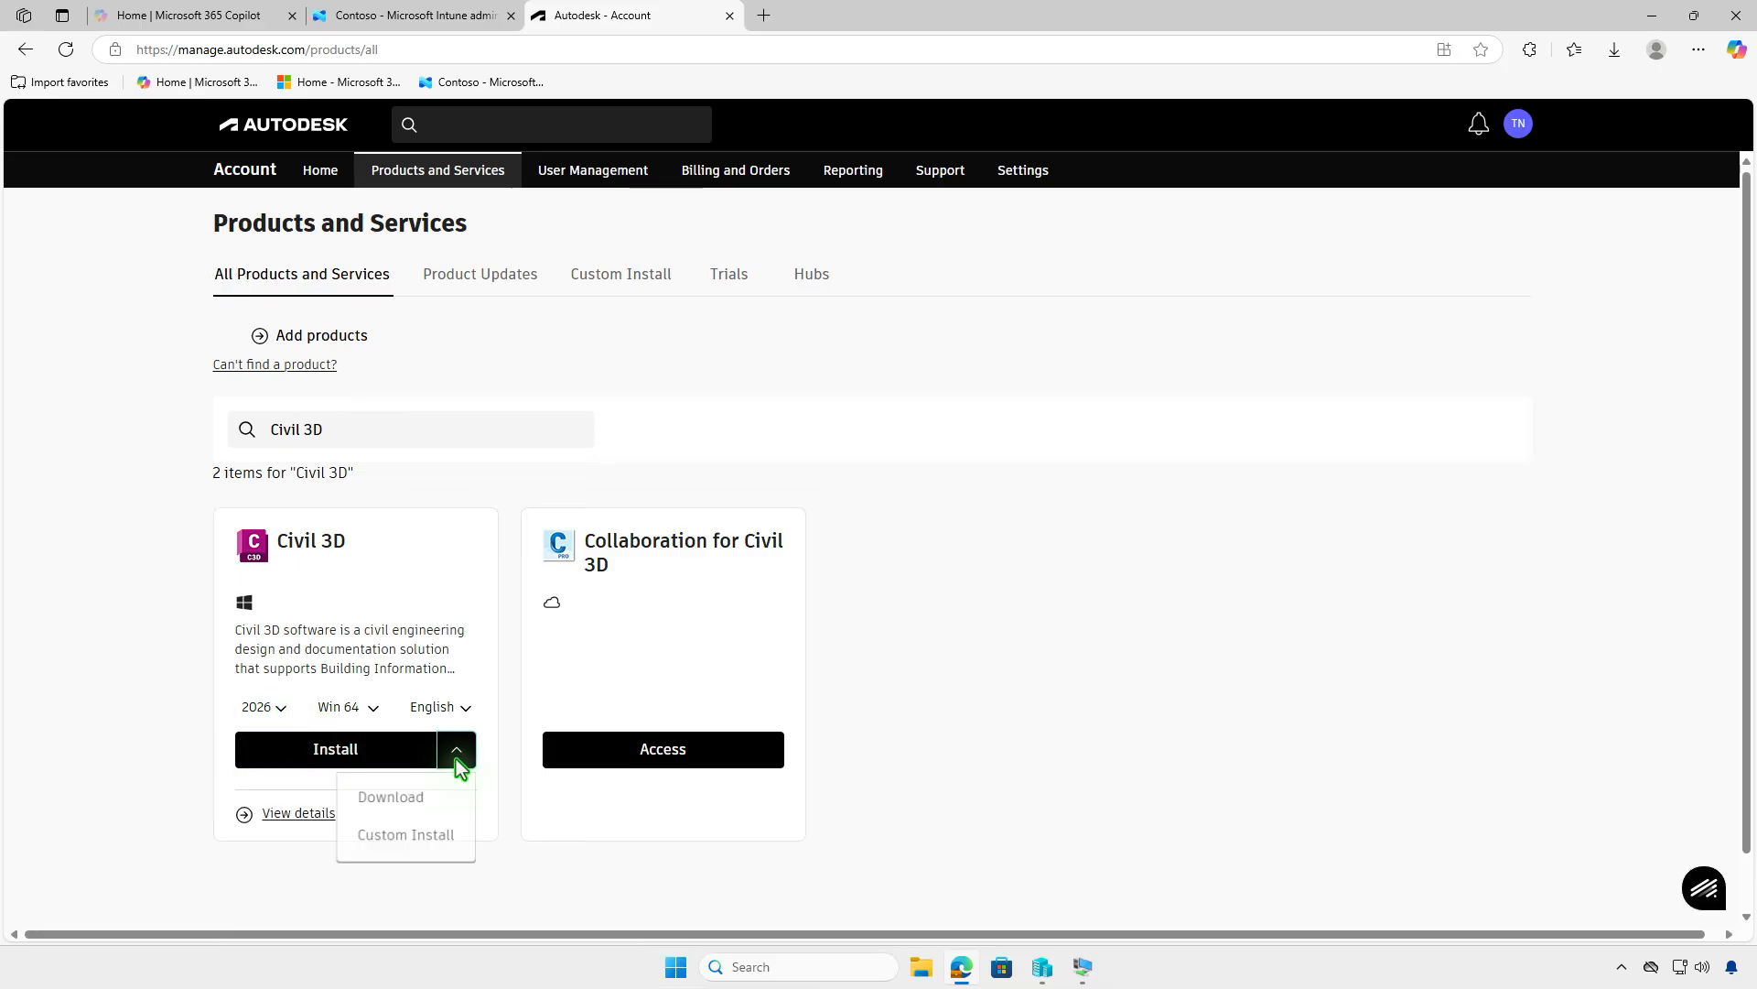
left_click(443, 794)
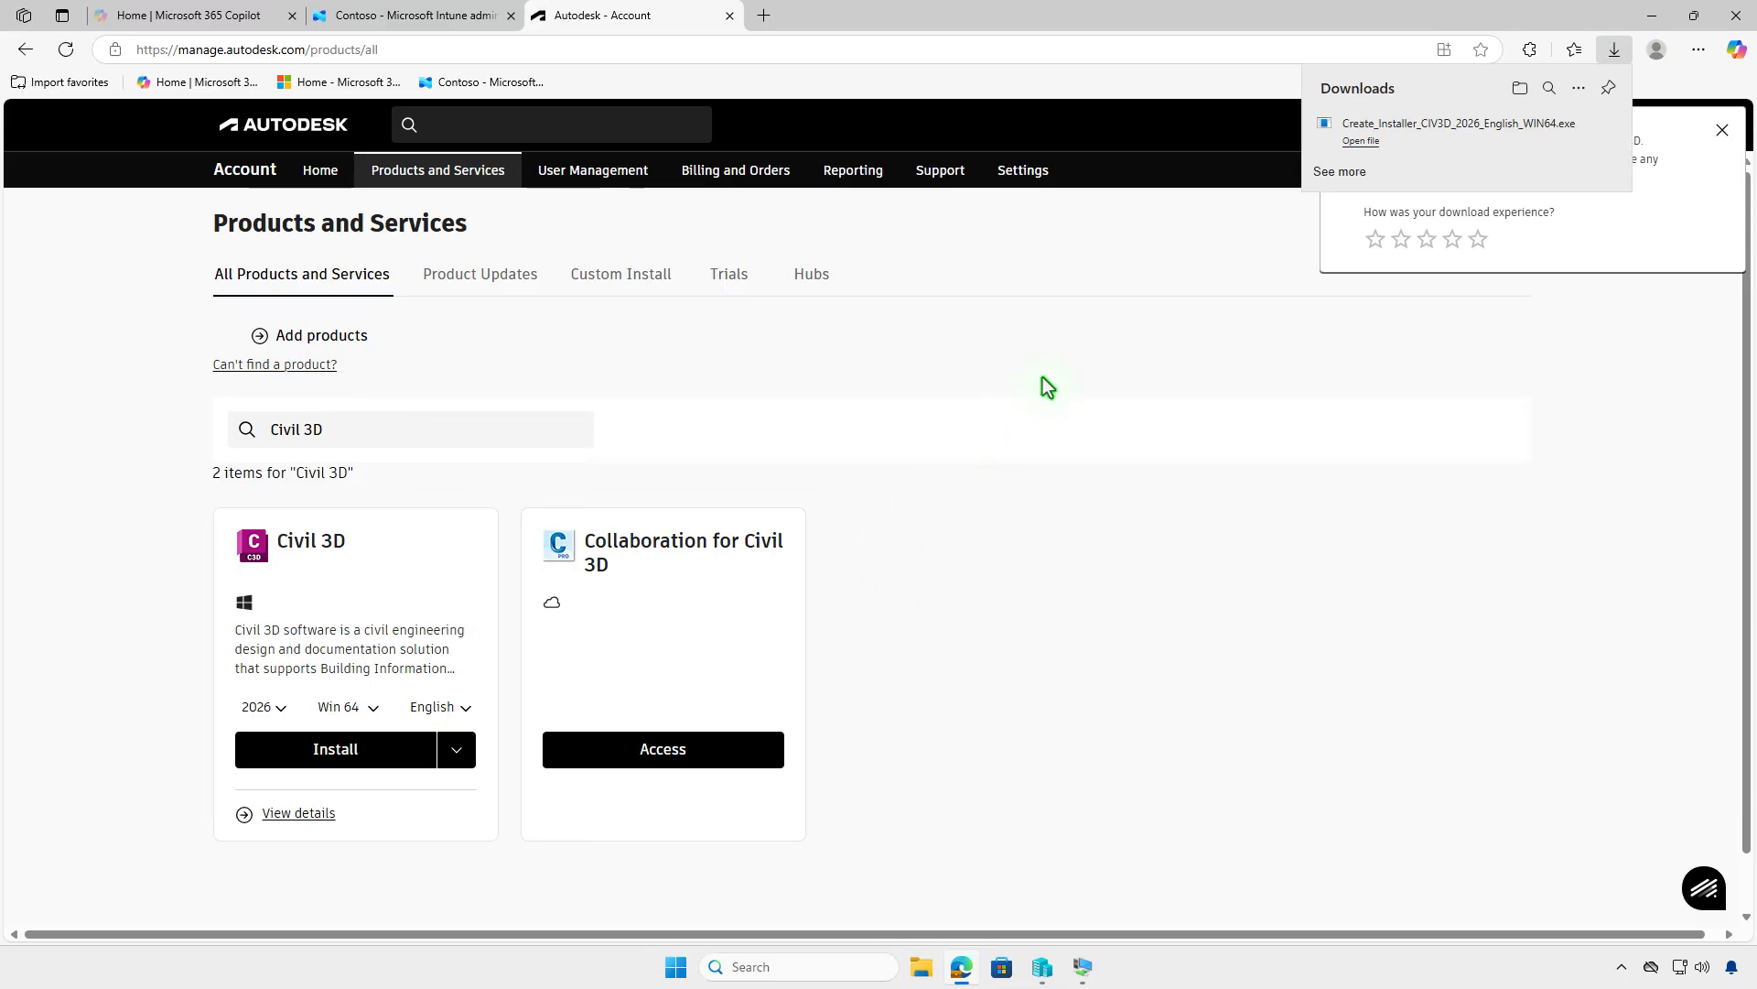
left_click(1522, 88)
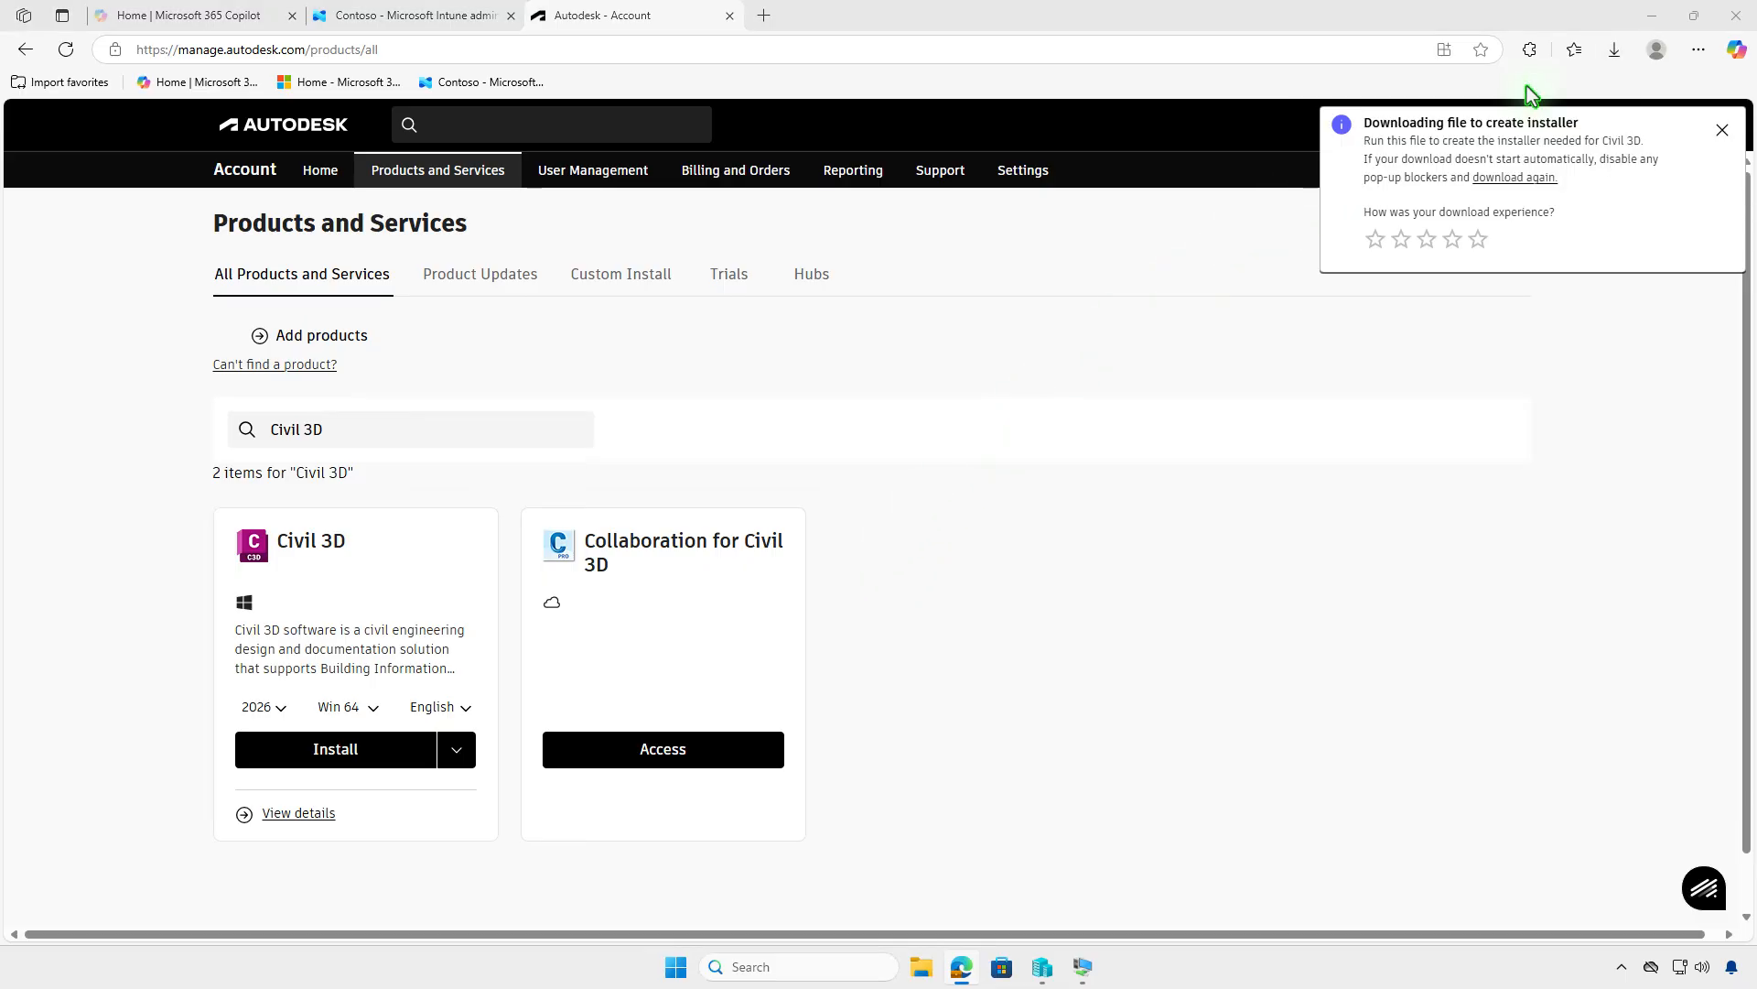
left_click(1651, 16)
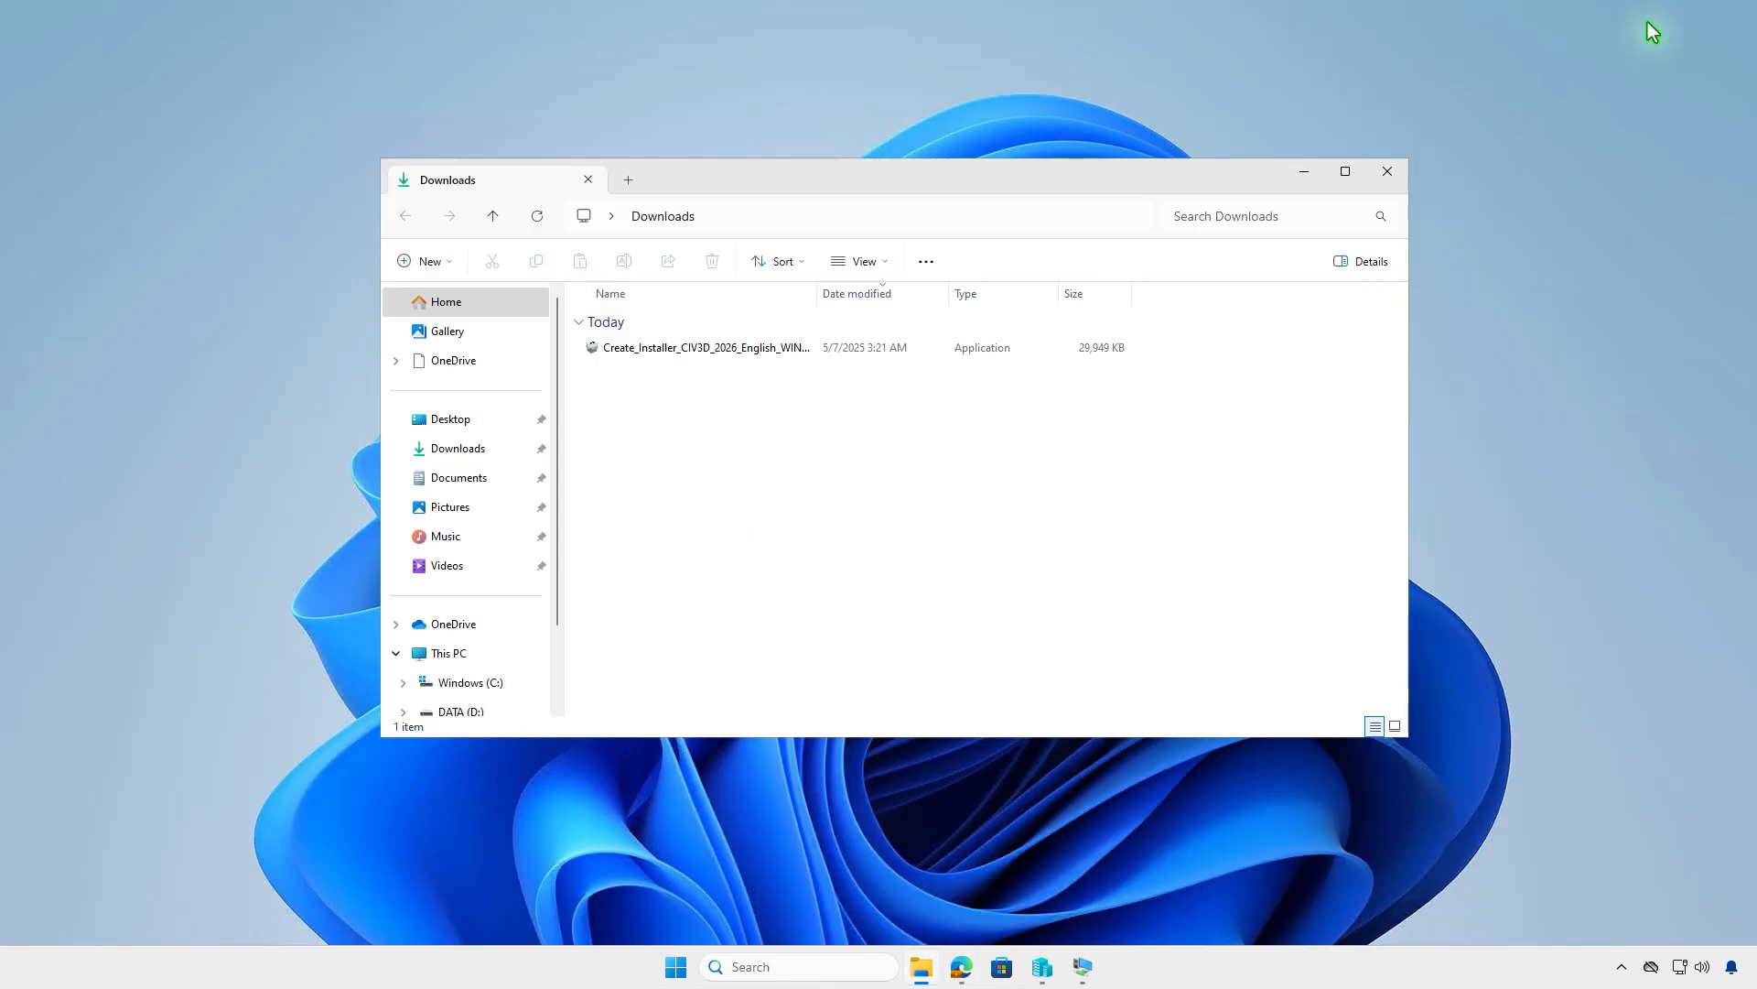
- Run the downloaded Create_Installer_CIV3D_2026_English_WIN64.exe and open the folder of the created installer
left_click(875, 351)
double_click(875, 354)
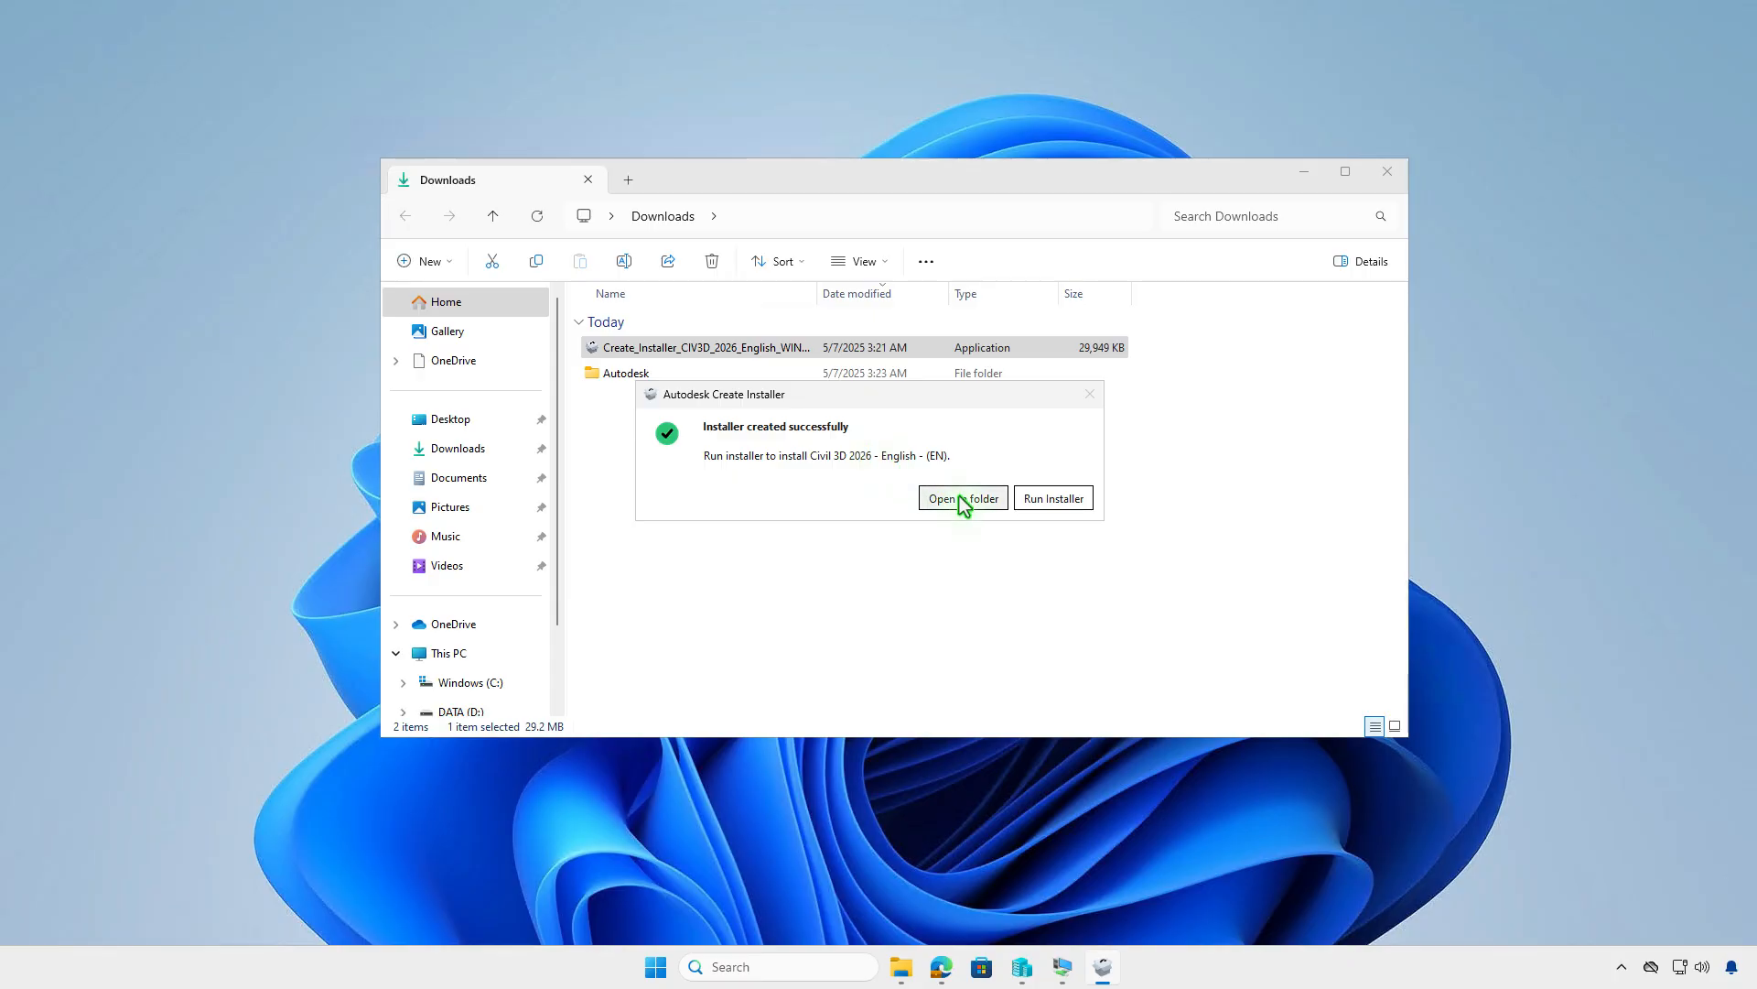
left_click(960, 501)
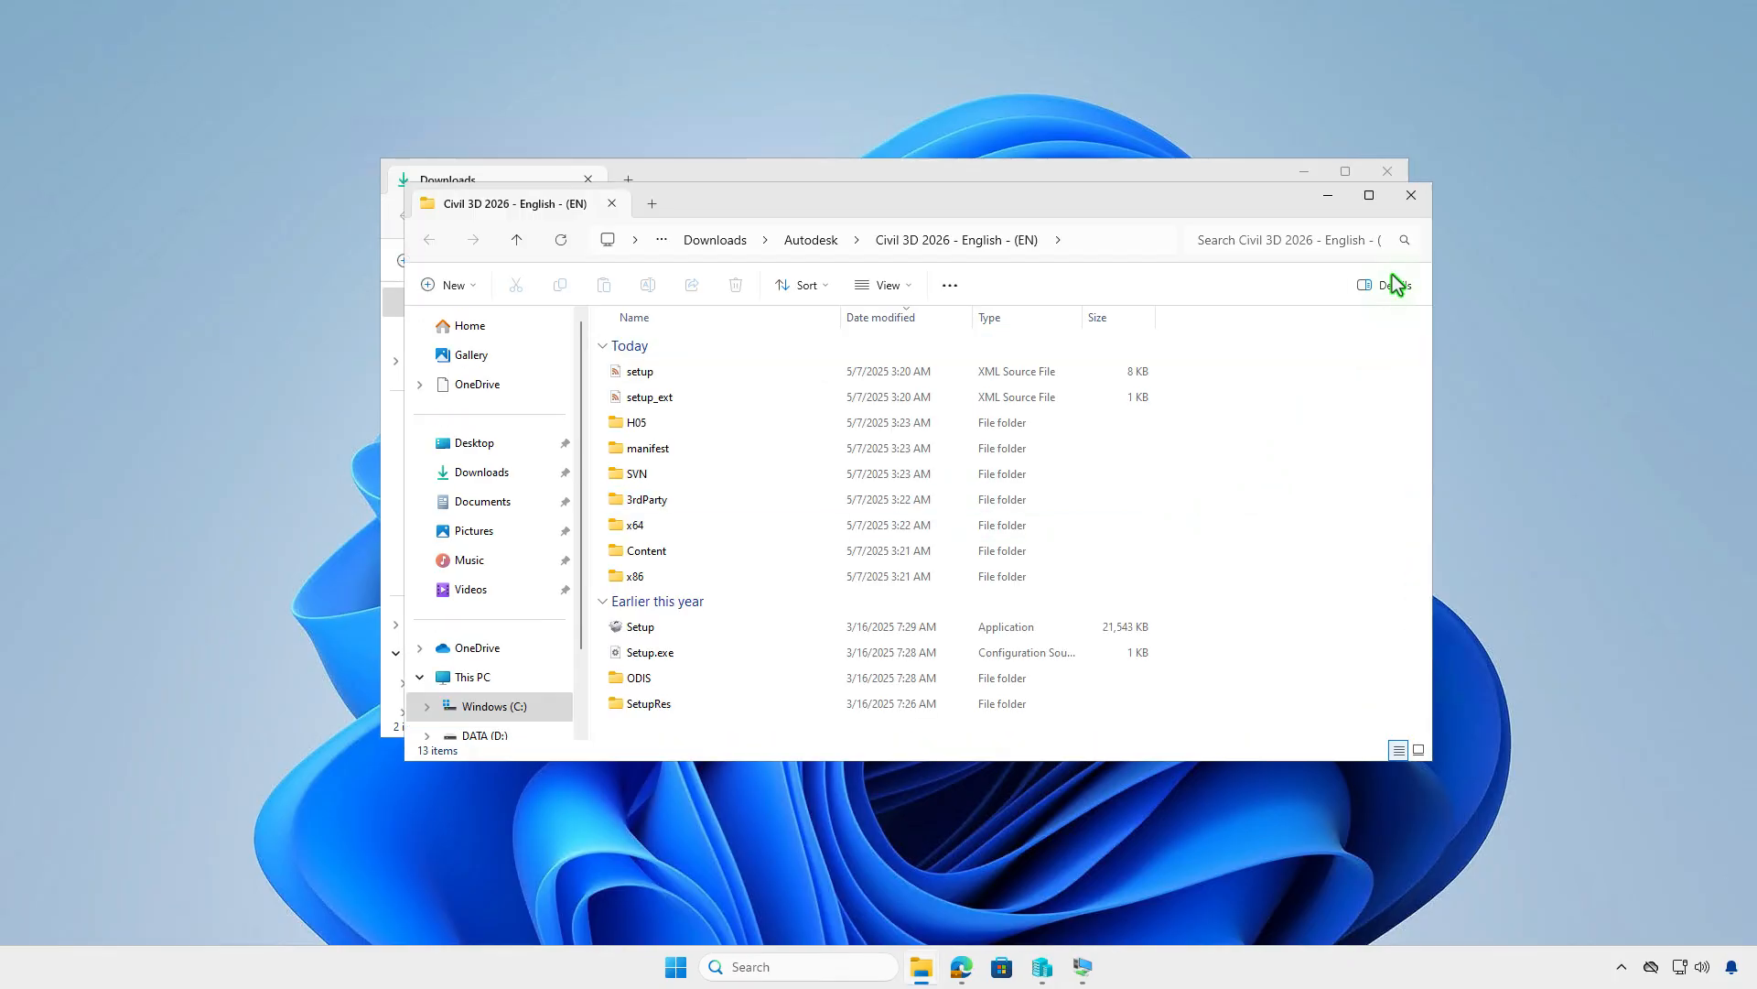
- Close the extra installer window and browse from Downloads through Autodesk into the Civil 3D 2026 - English - (EN) folder
left_click(1400, 203)
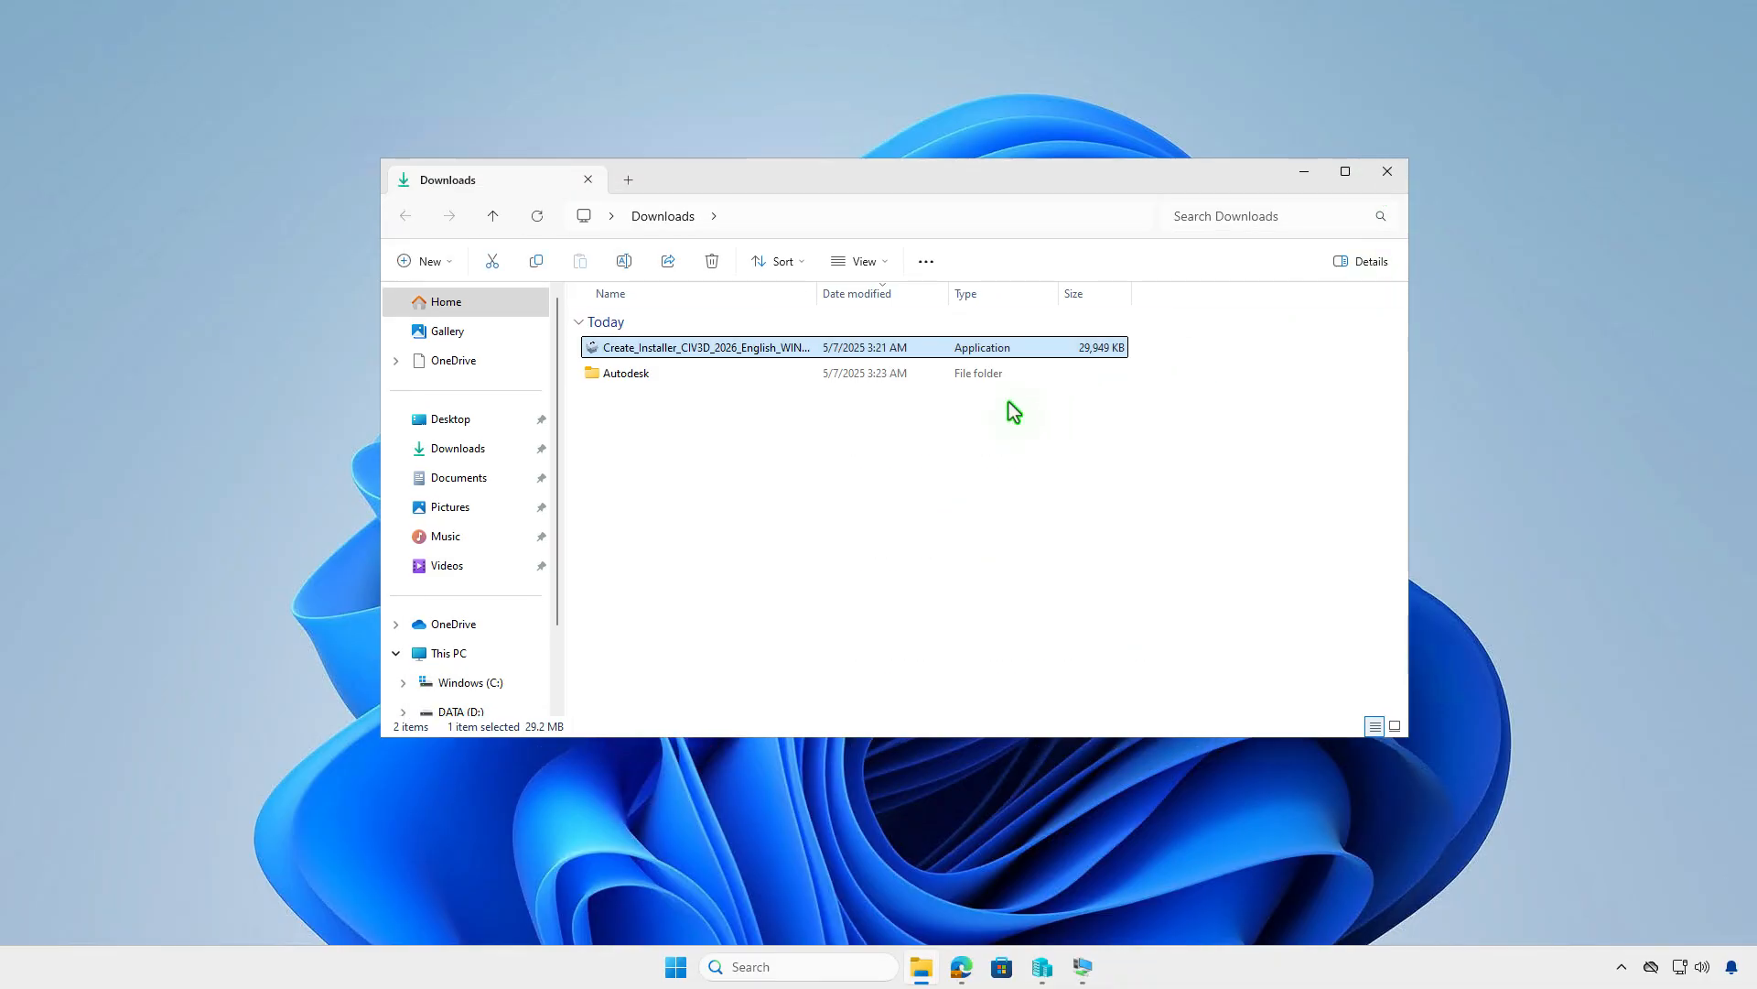
double_click(786, 376)
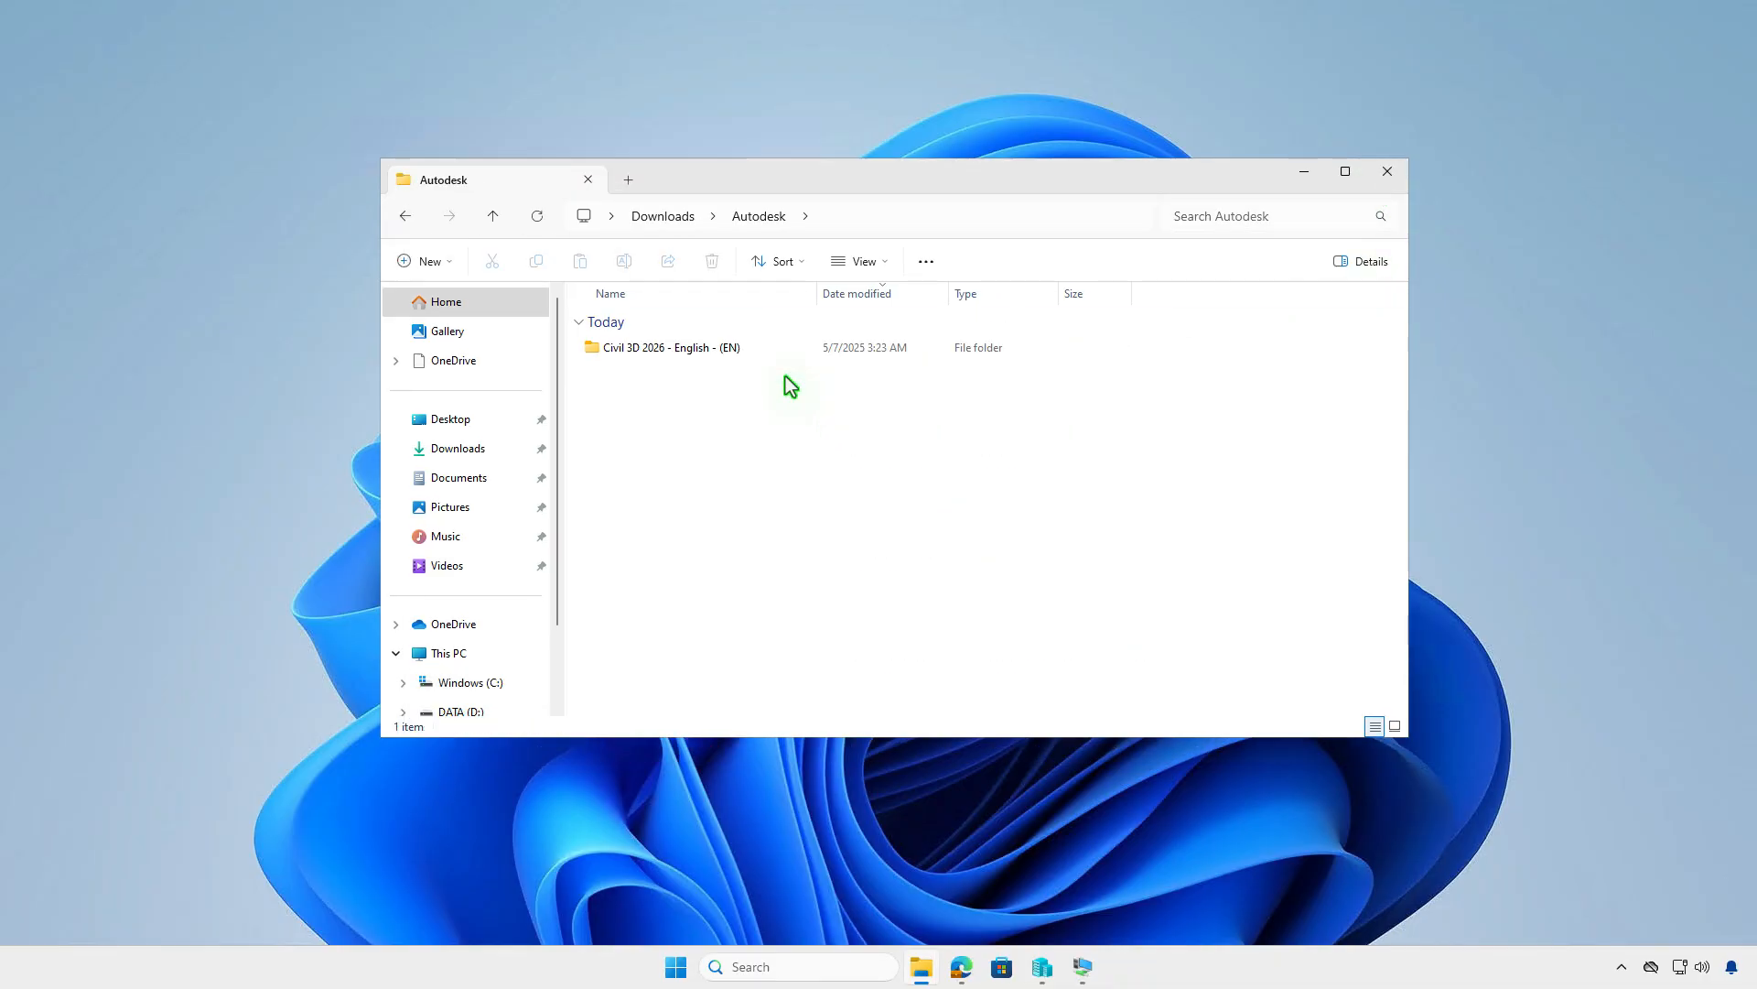
double_click(781, 349)
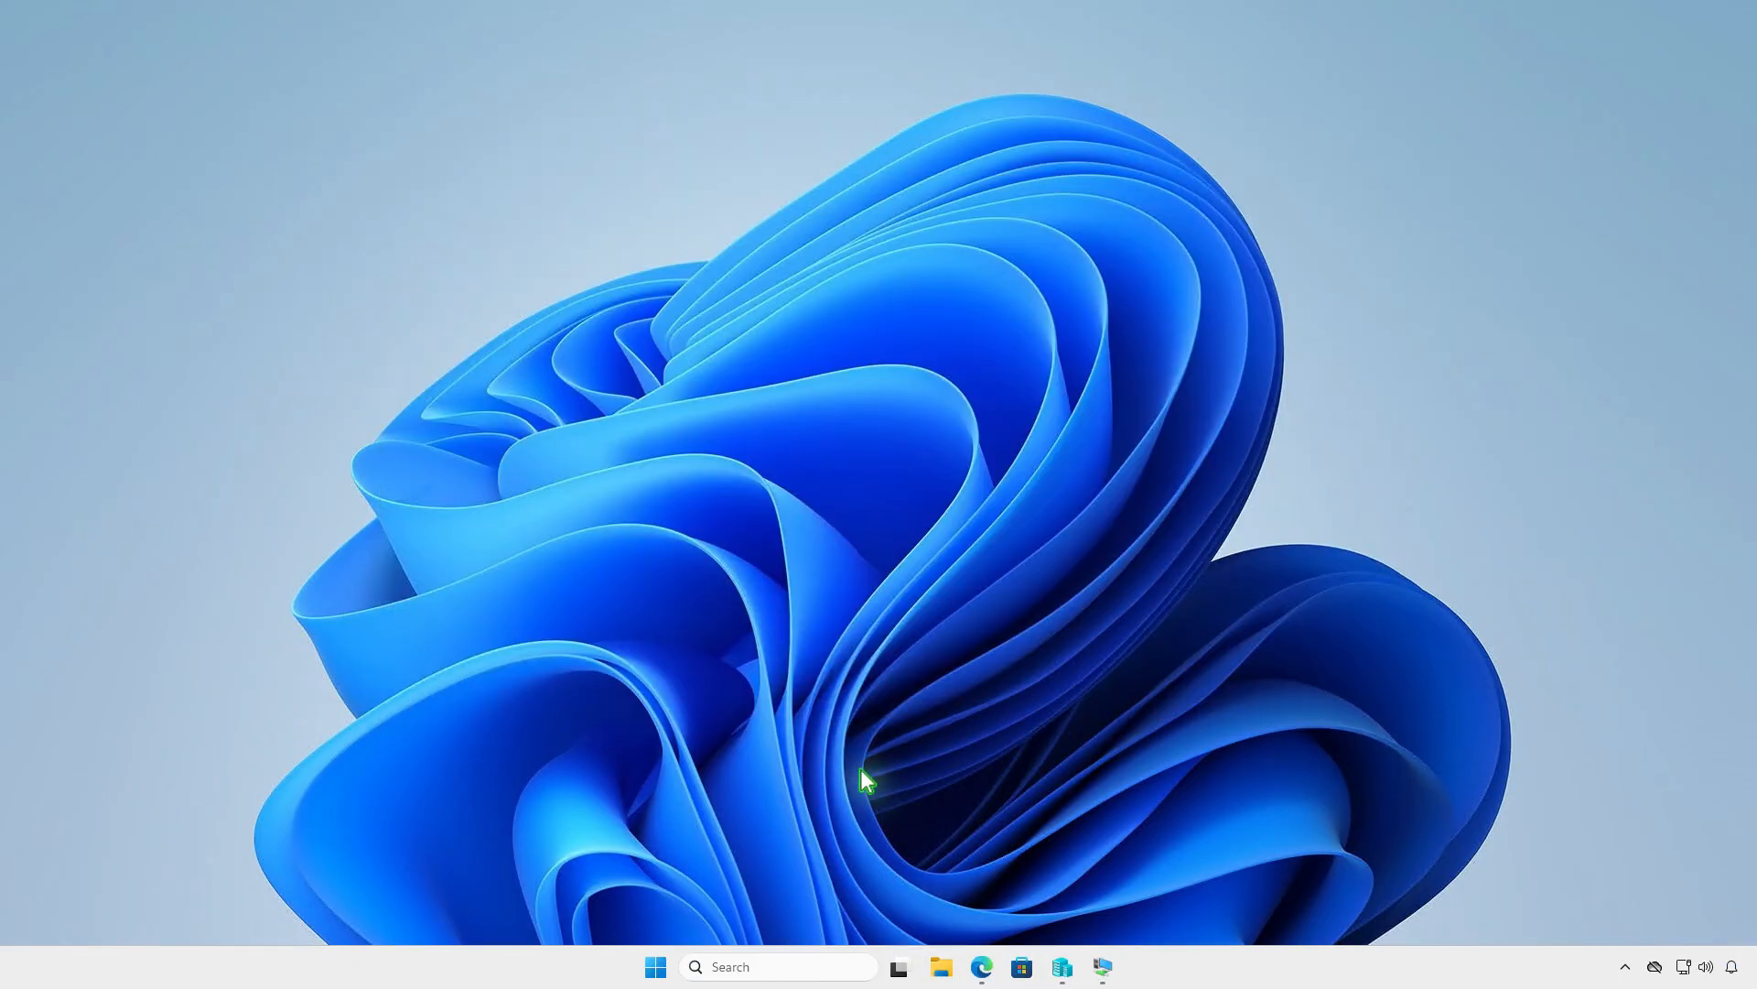
- Create a folder named Intune on the DATA (D:) drive and open it
left_click(941, 967)
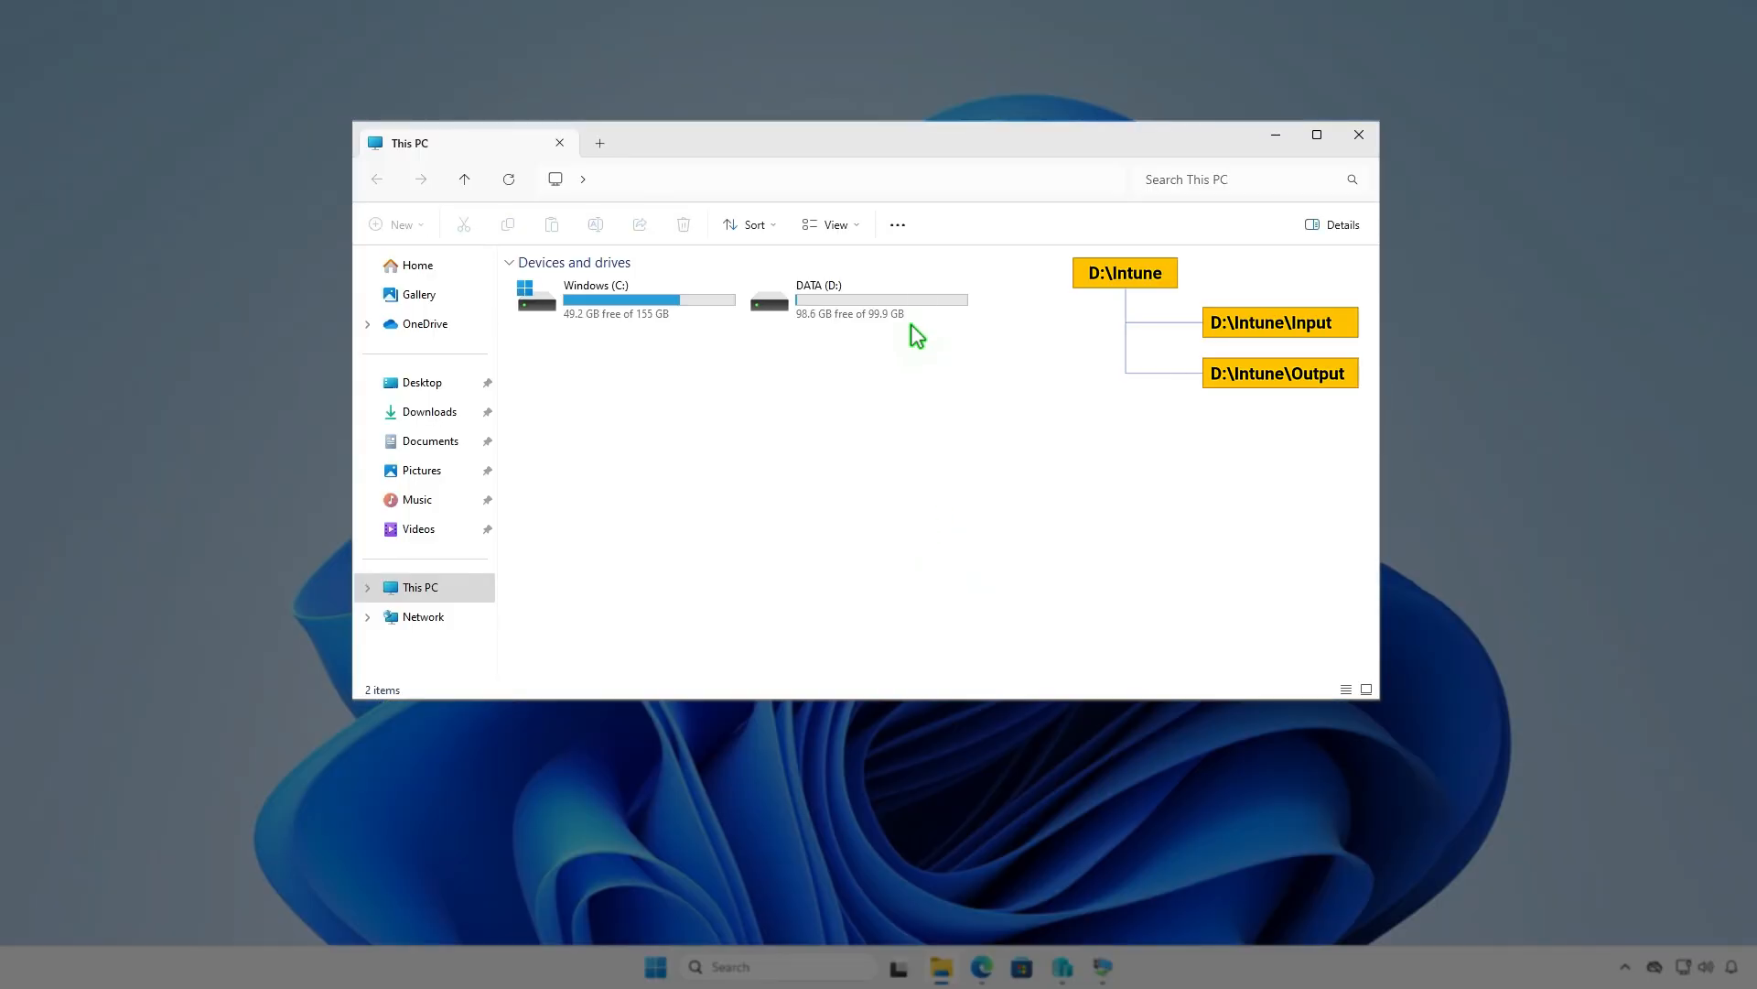
double_click(915, 302)
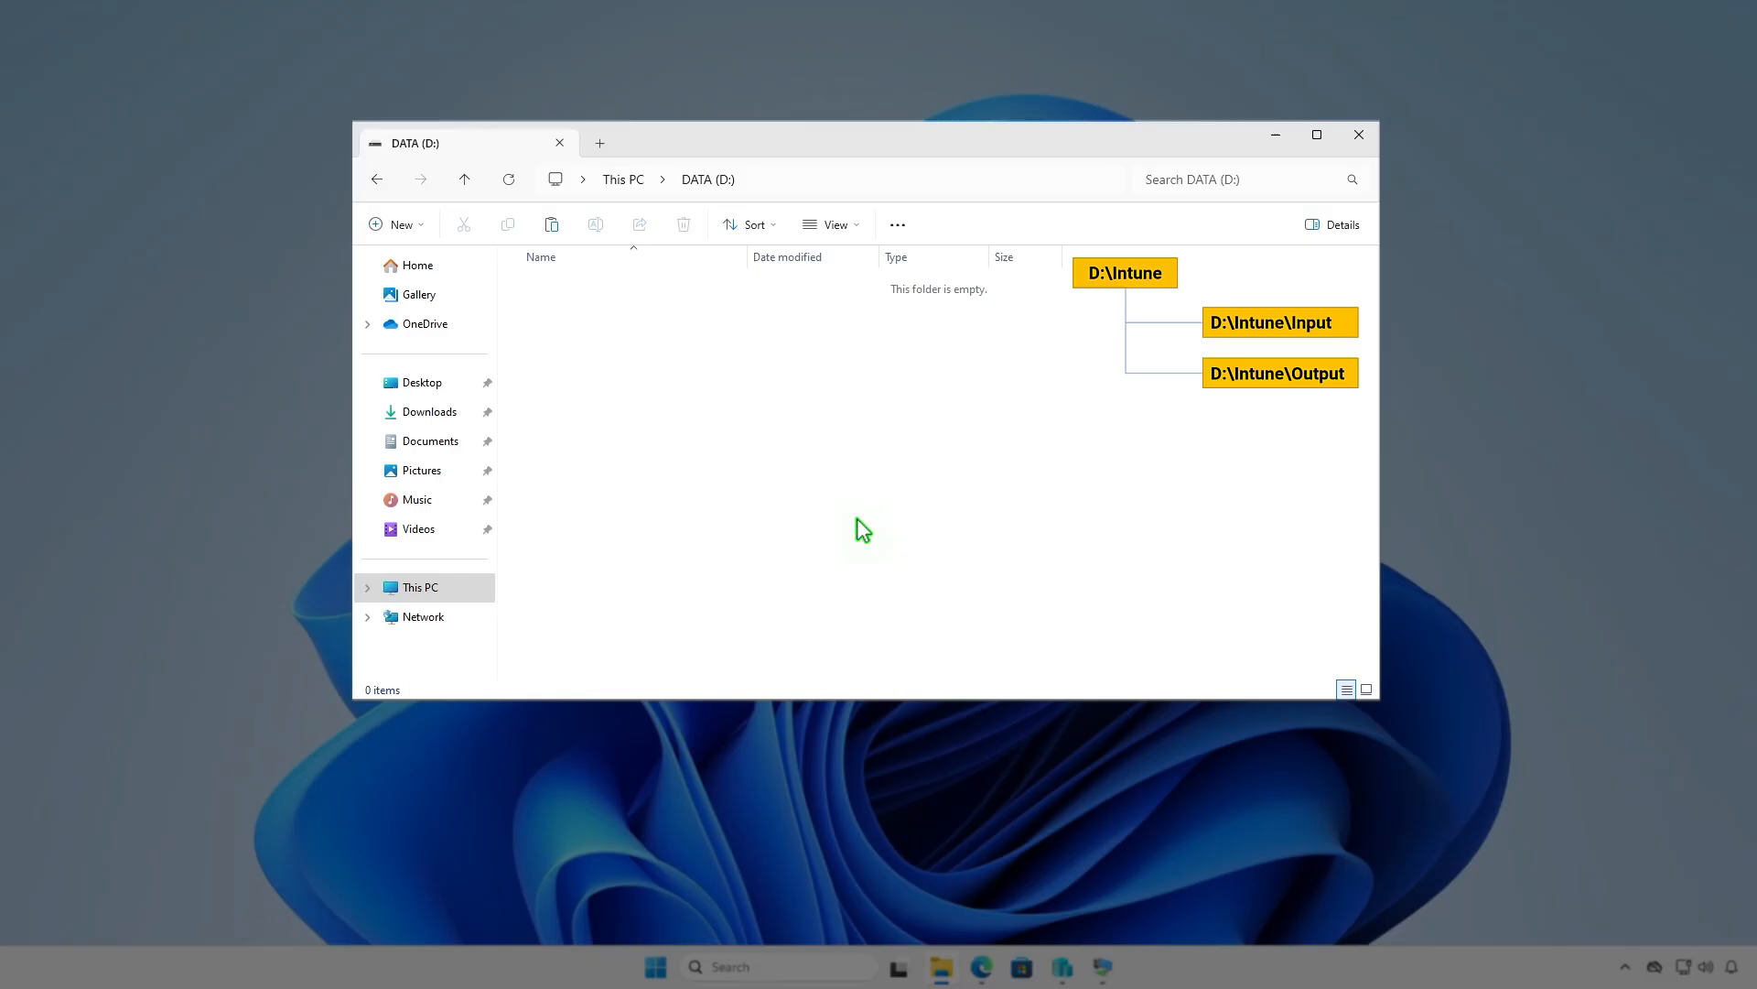
left_click(416, 225)
left_click(449, 268)
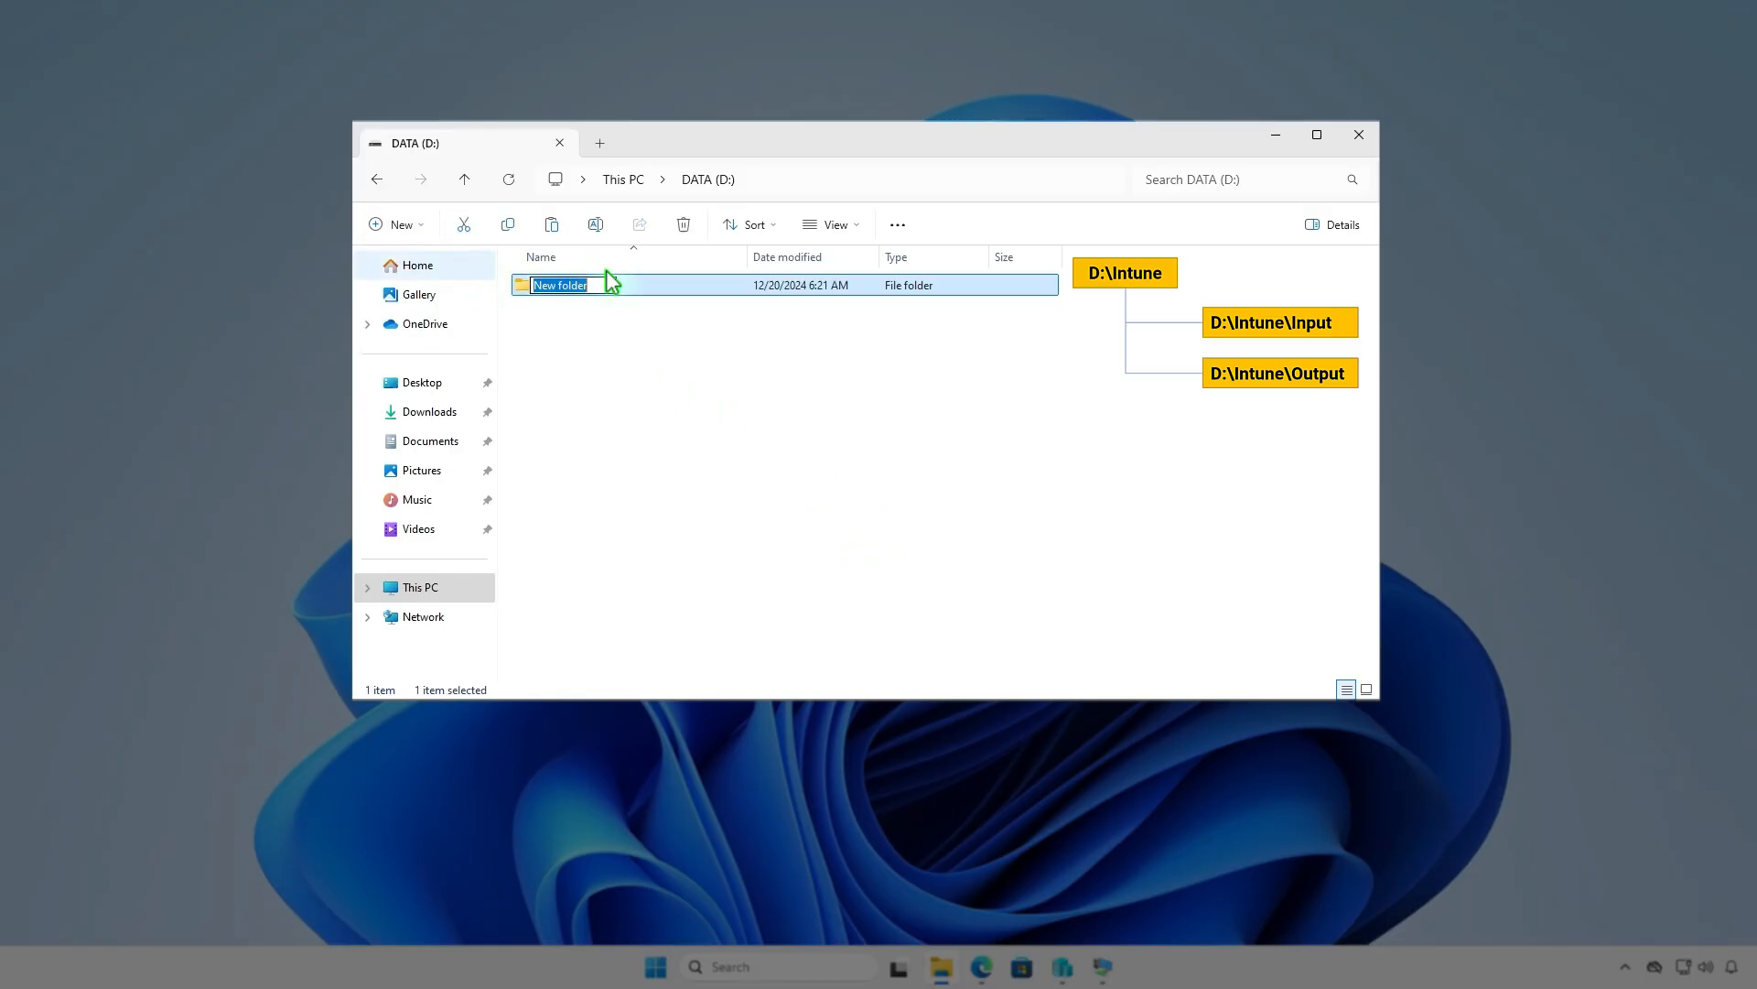
type("Intune")
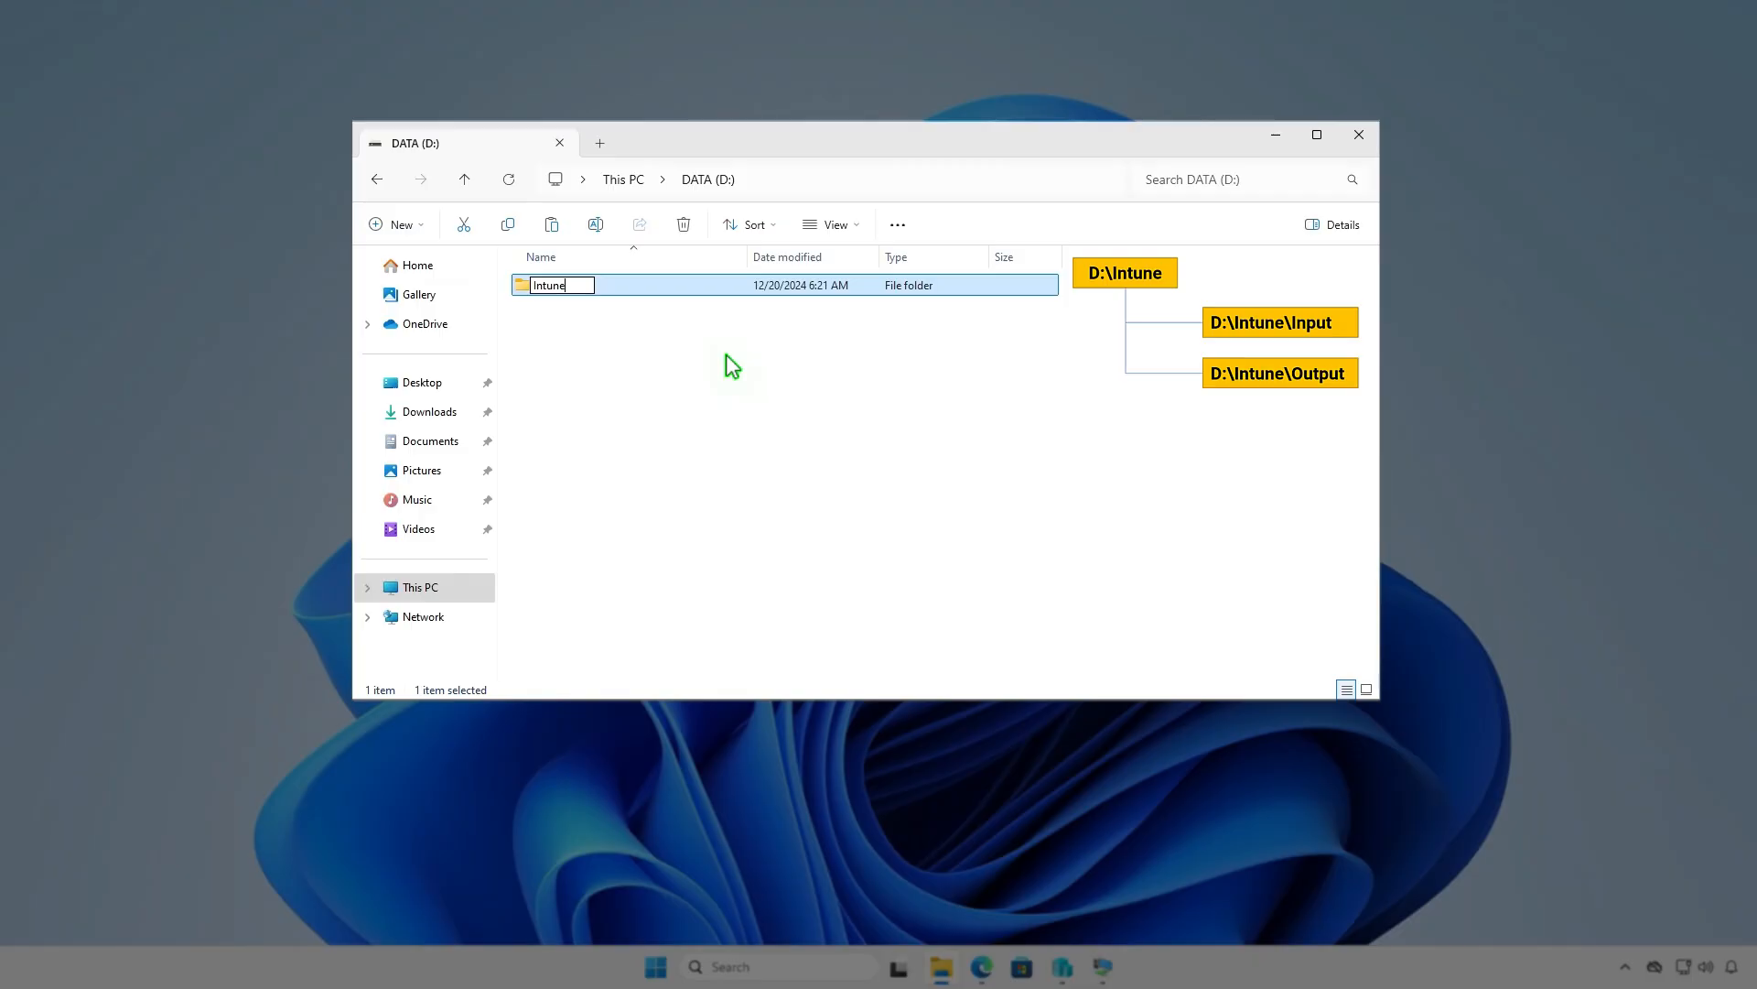
key("Return")
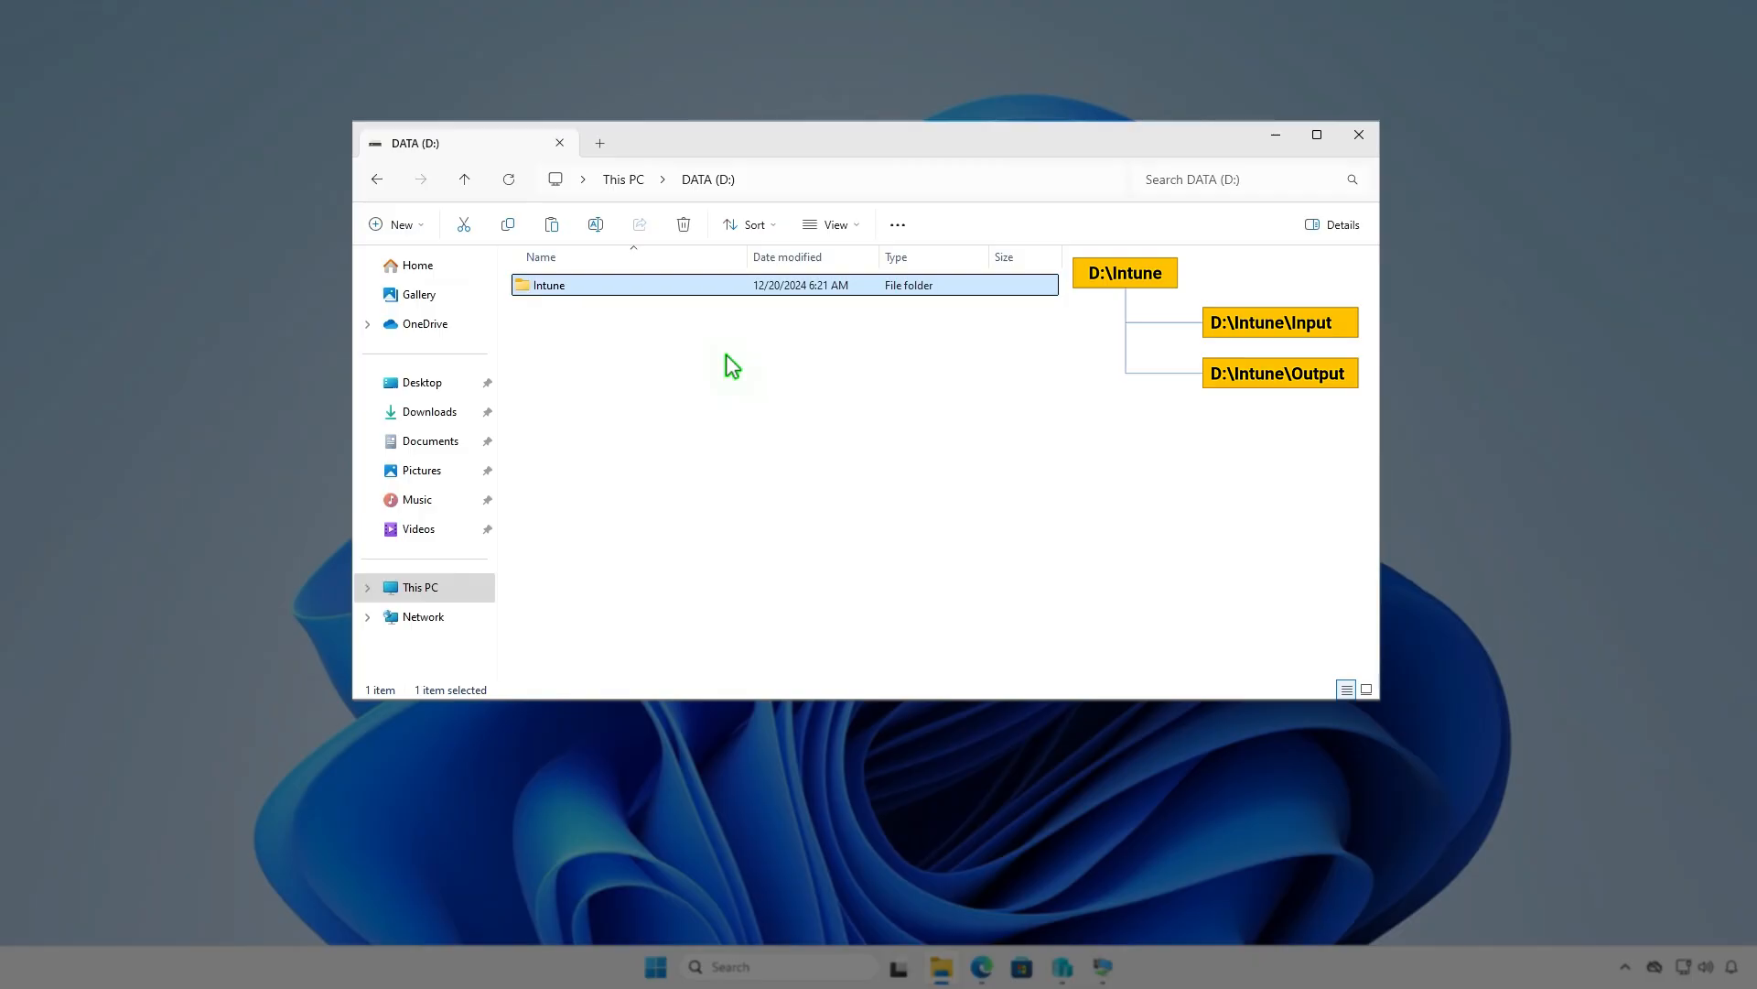
key("Return")
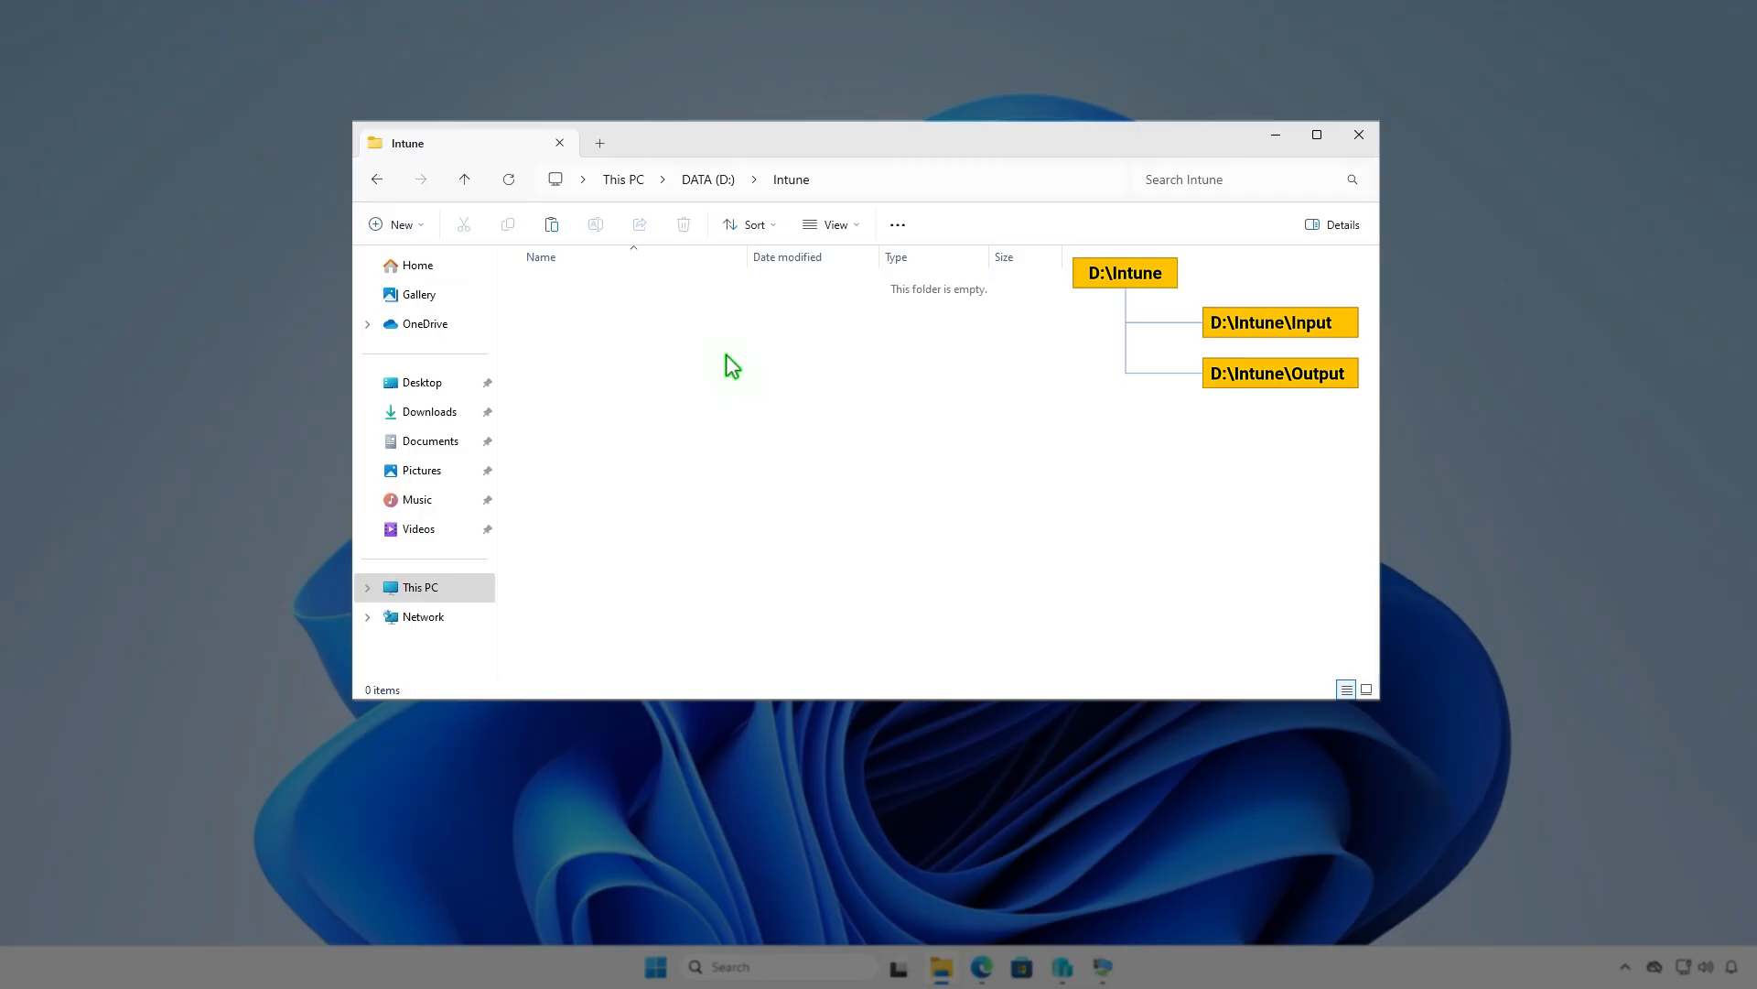
- Create two subfolders named Input and Output inside D:\Intune
right_click(727, 355)
mouse_move(796, 549)
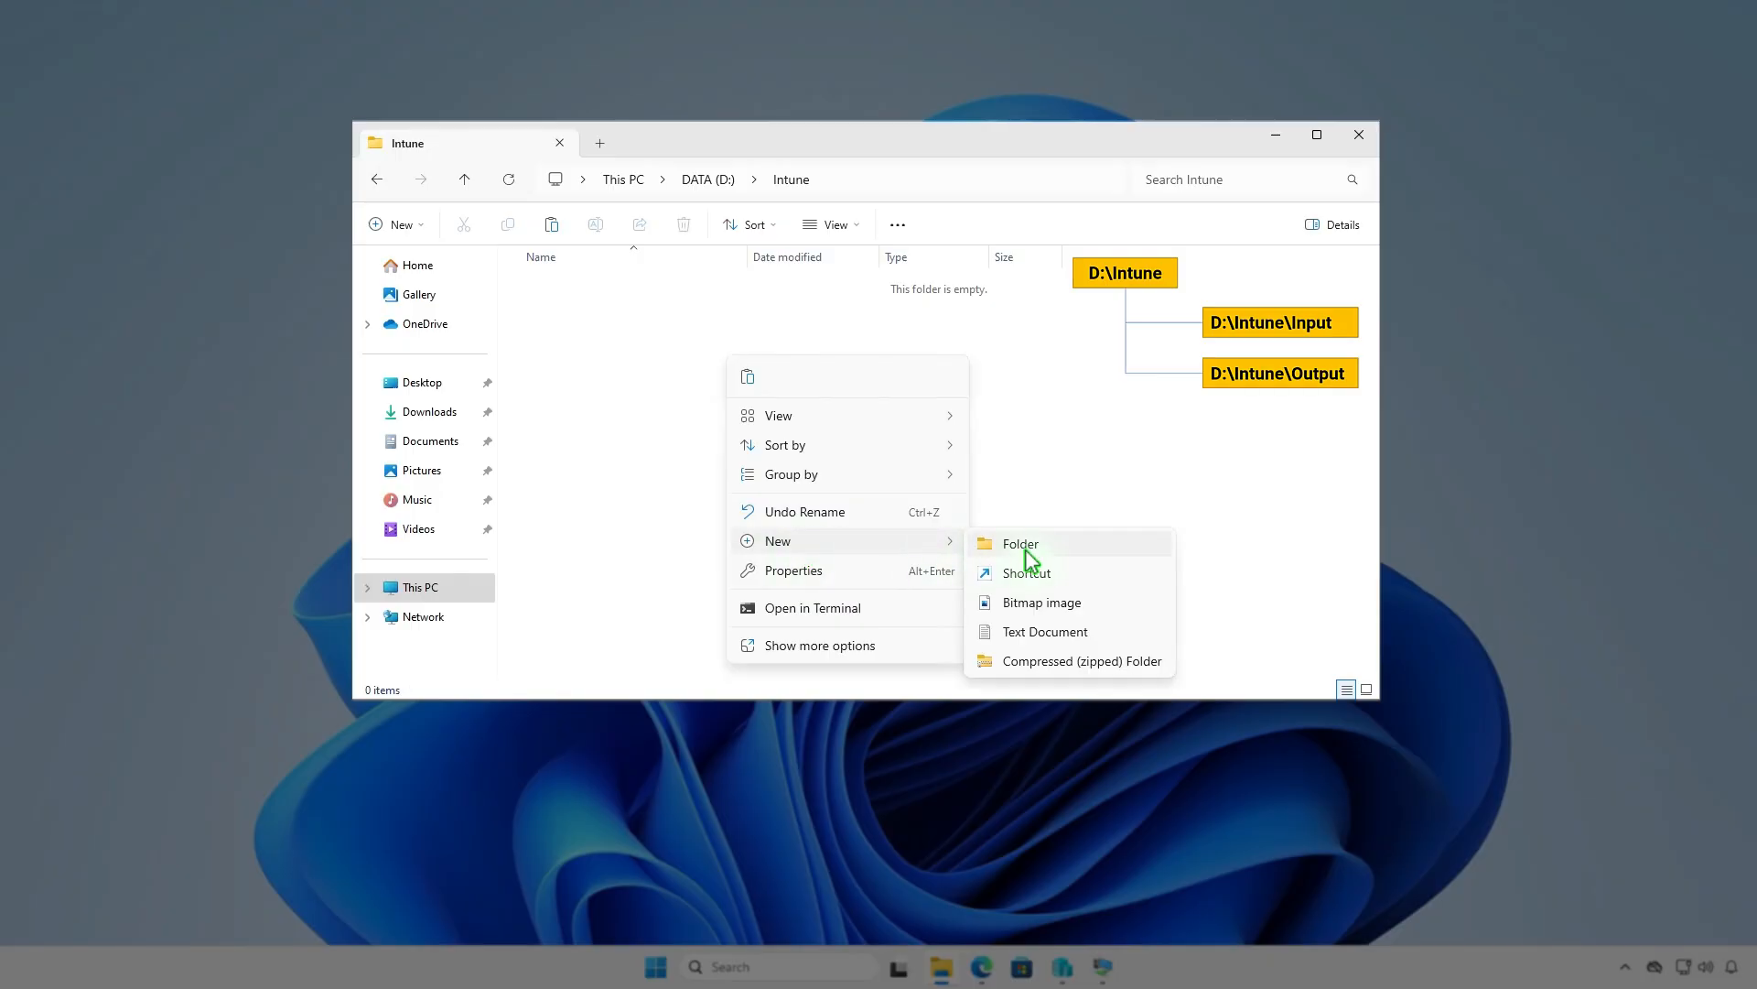
left_click(1021, 546)
type("Input")
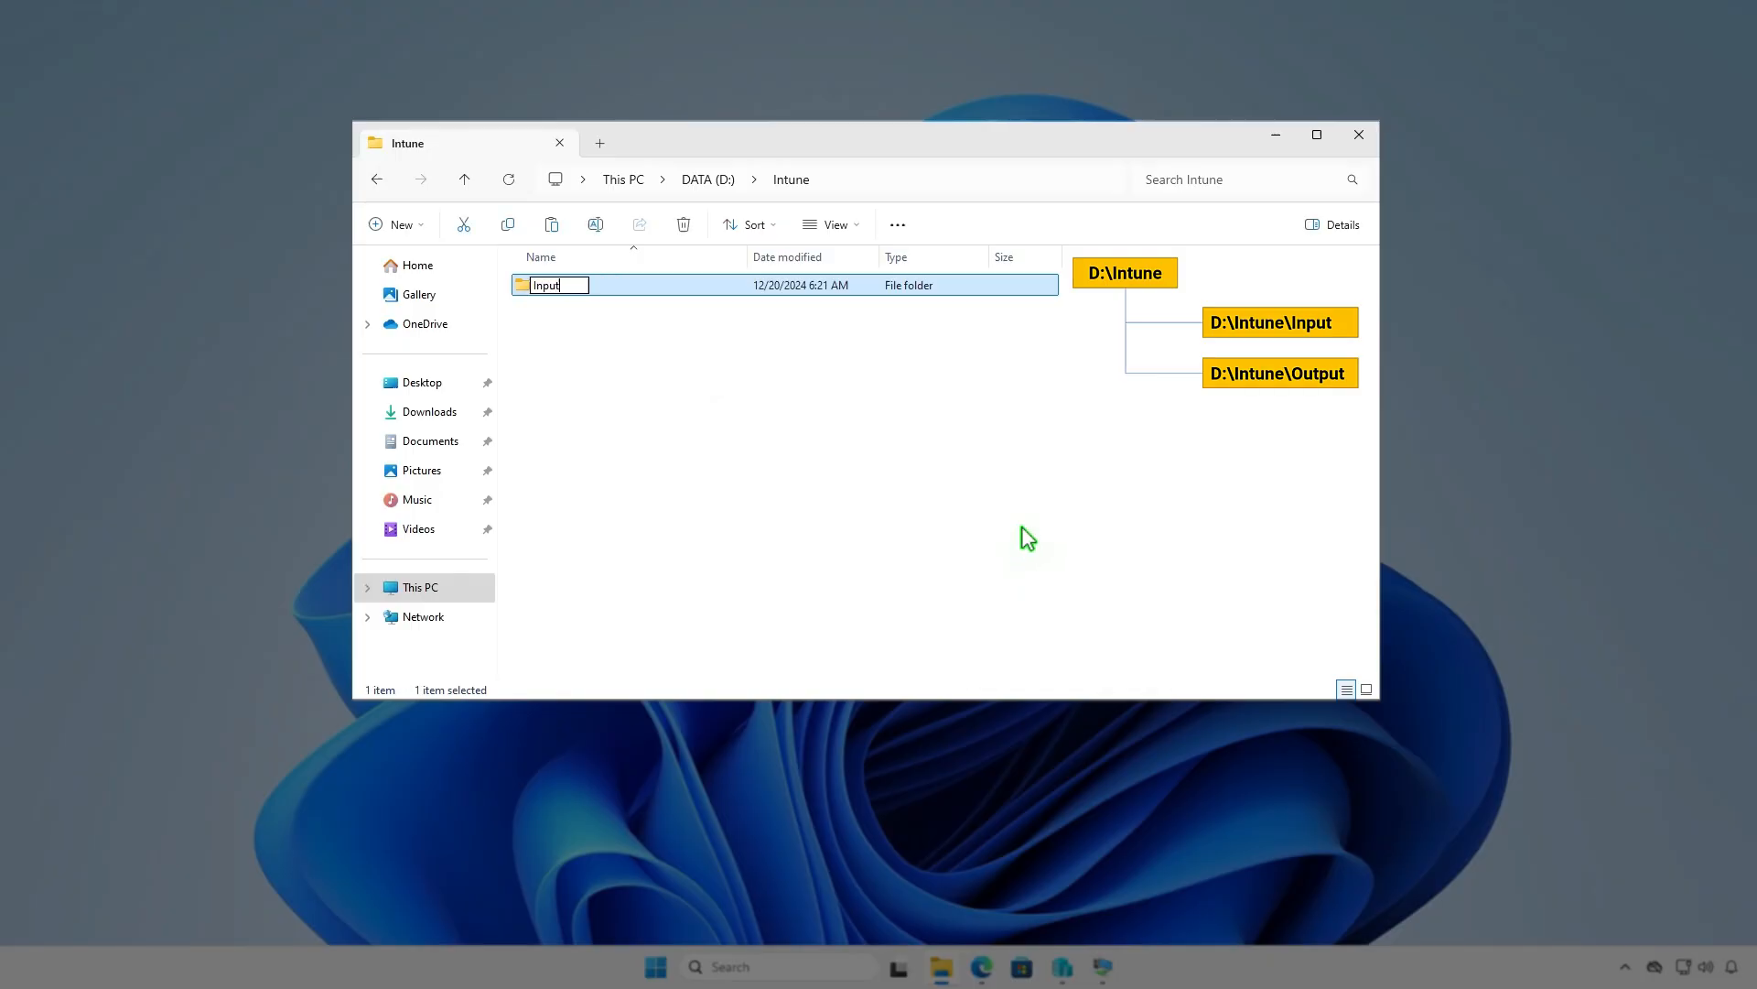
key("Return")
key("ctrl+shift+n")
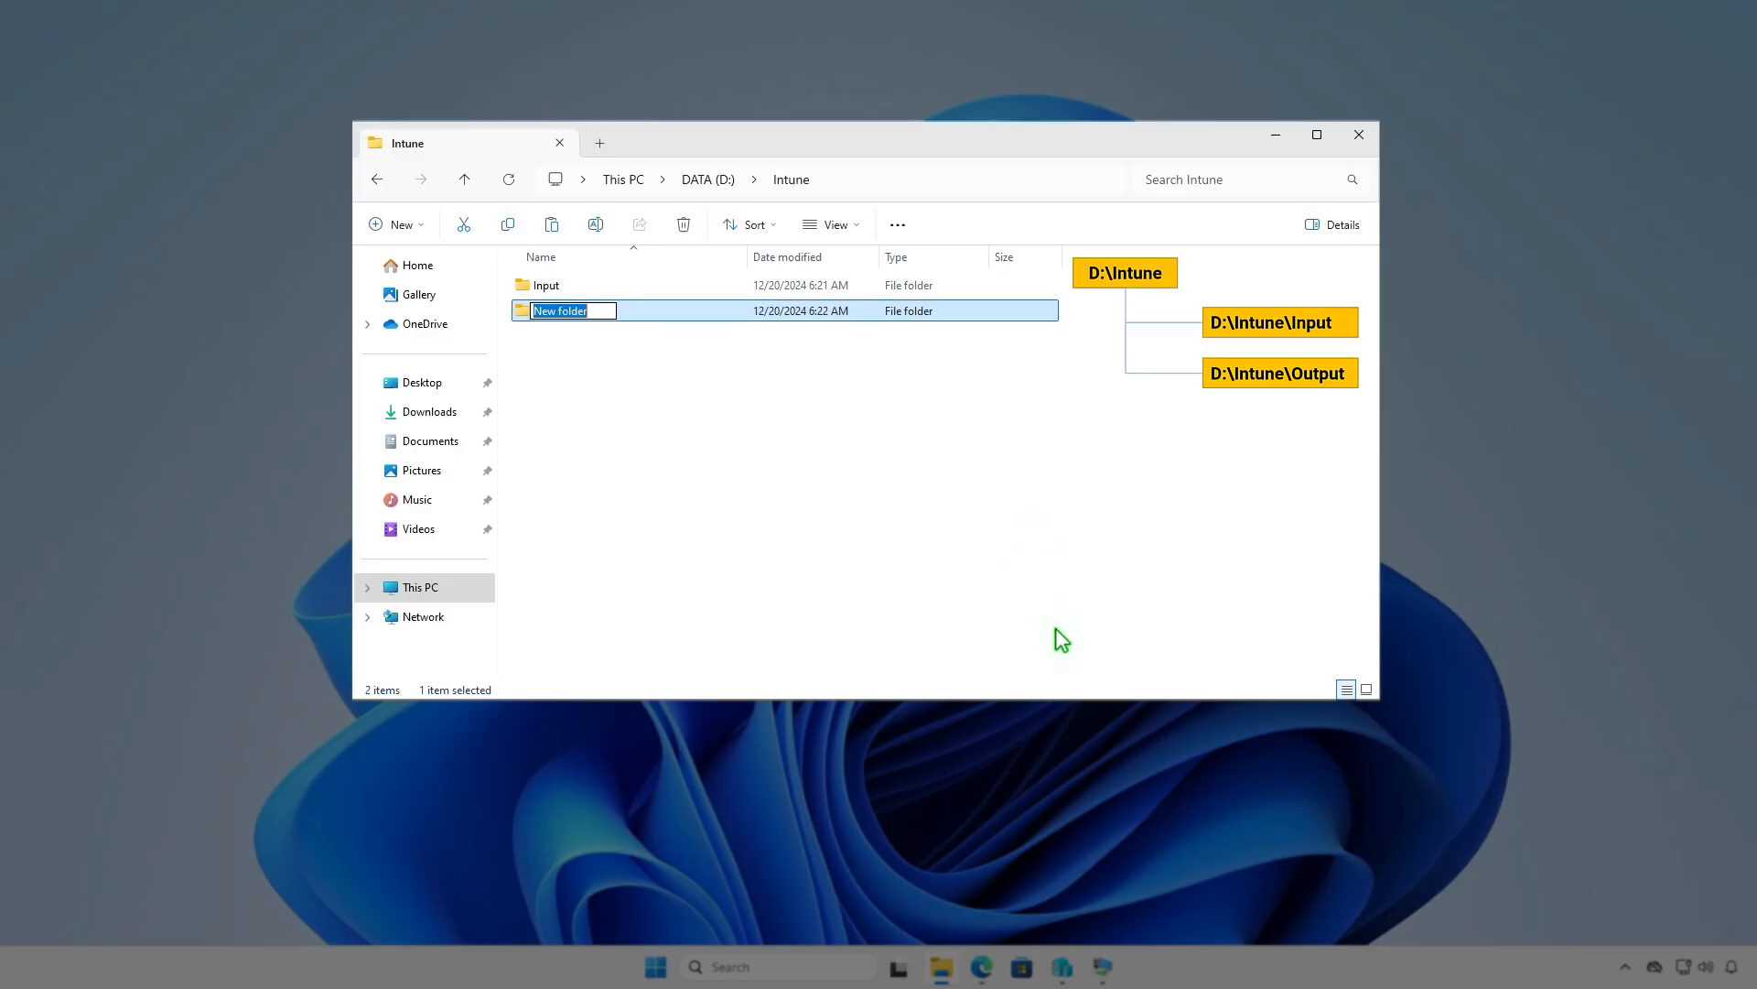
type("Output")
key("Return")
left_click(954, 490)
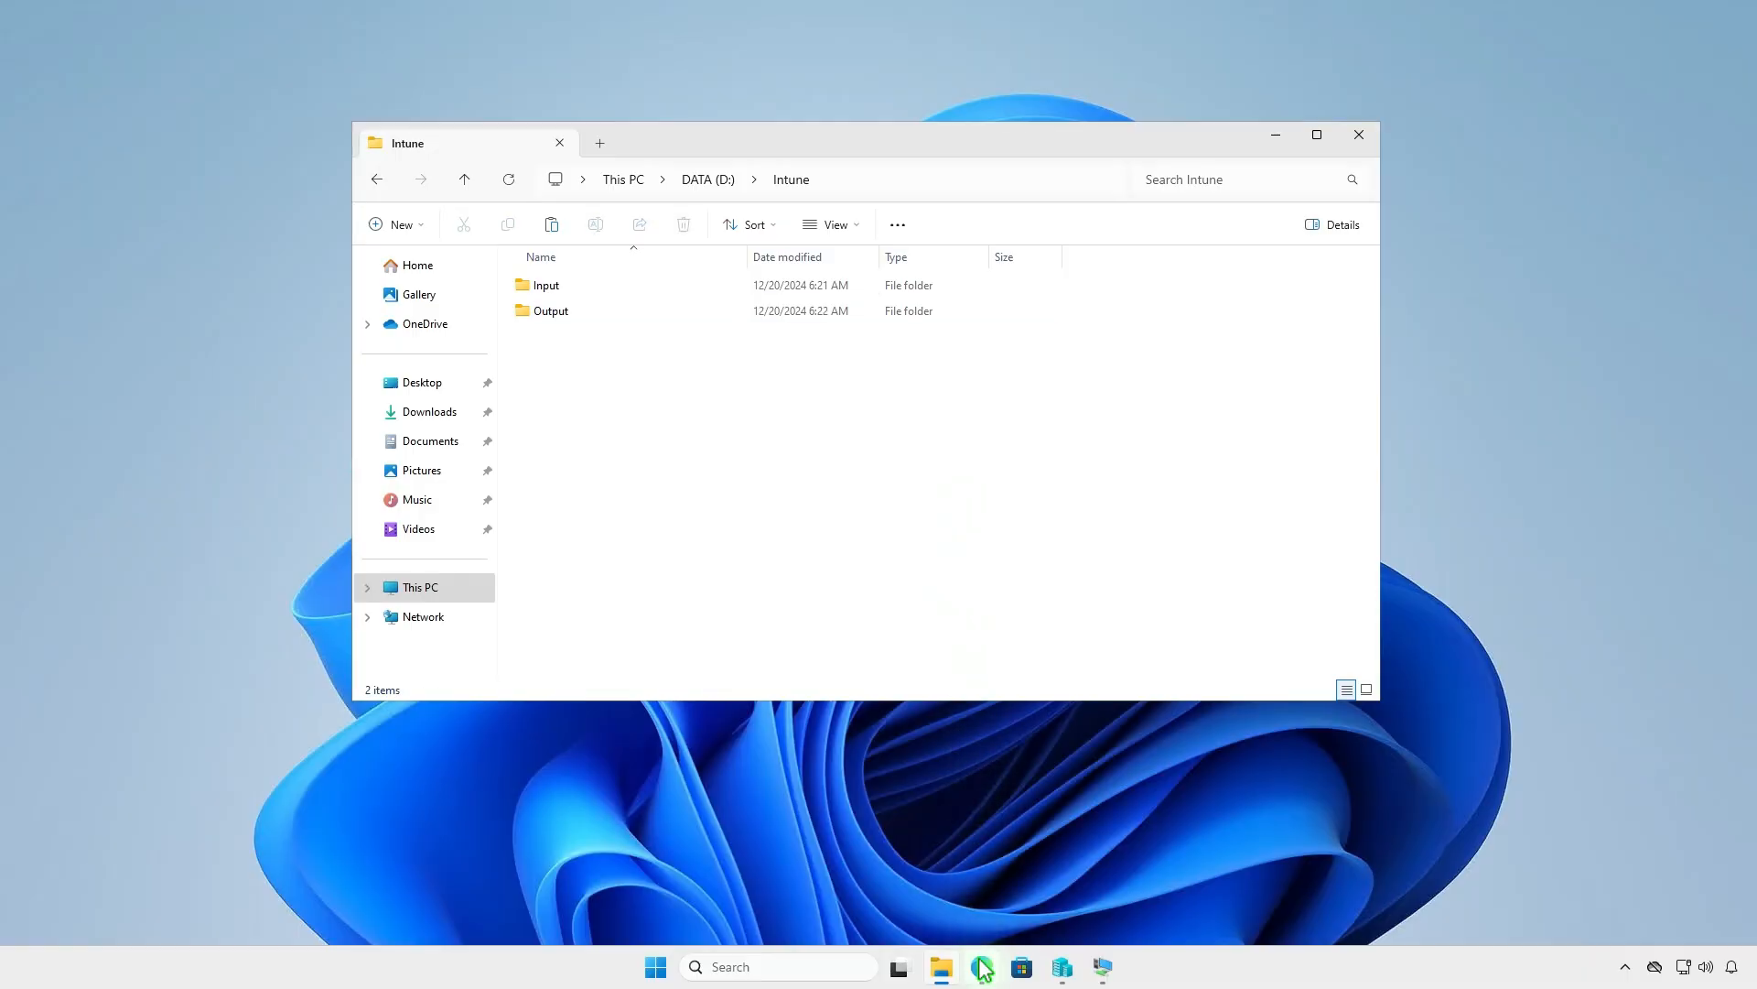
- Switch to Edge, download the latest Microsoft Win32 Content Prep Tool release (v1.8.6) as a zip and show it in its folder
left_click(981, 967)
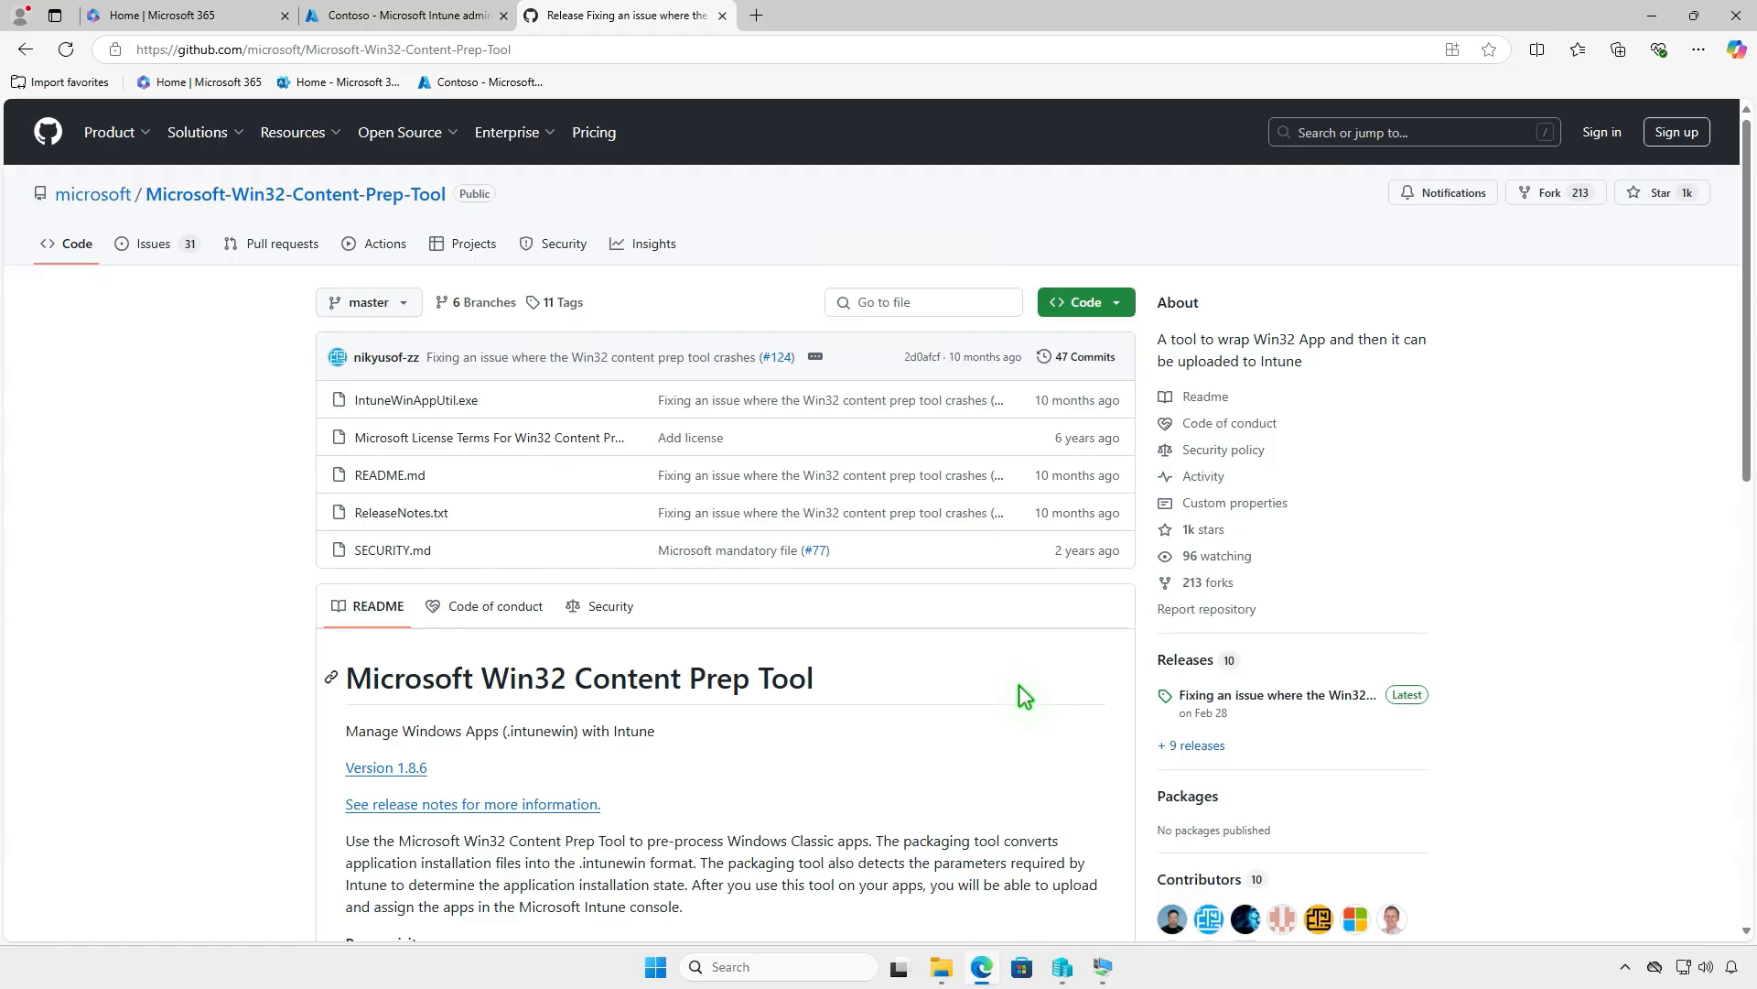
left_click(1322, 696)
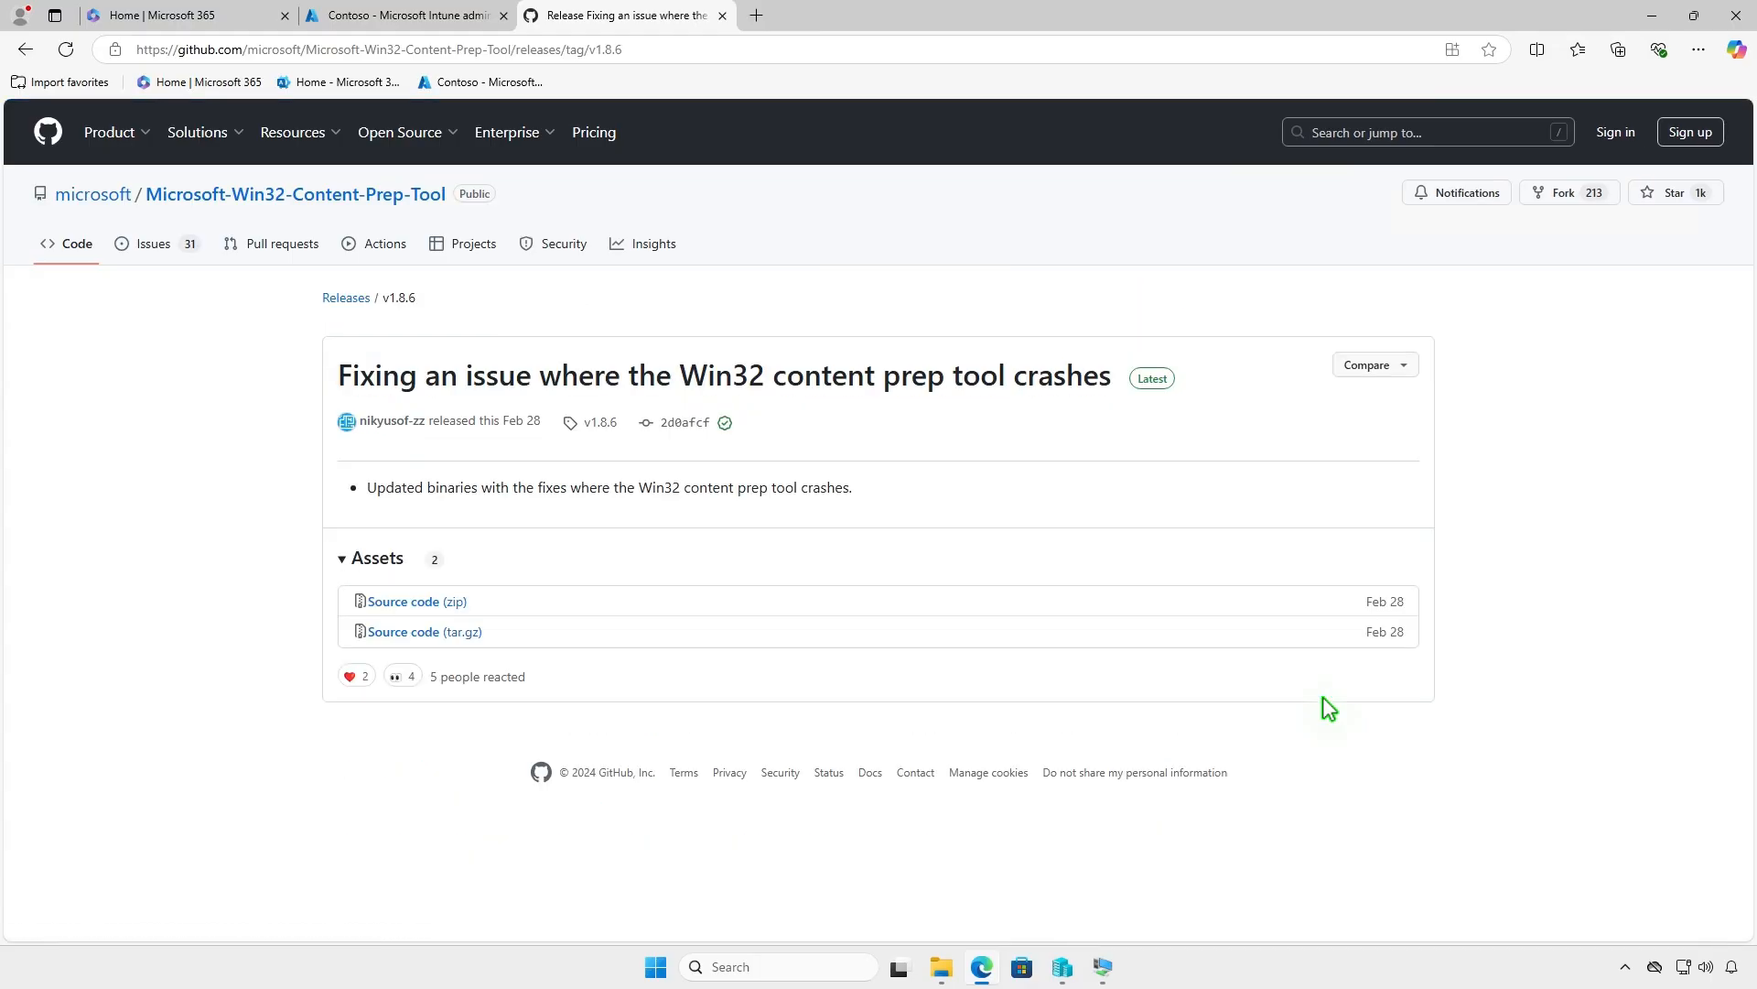
left_click(457, 604)
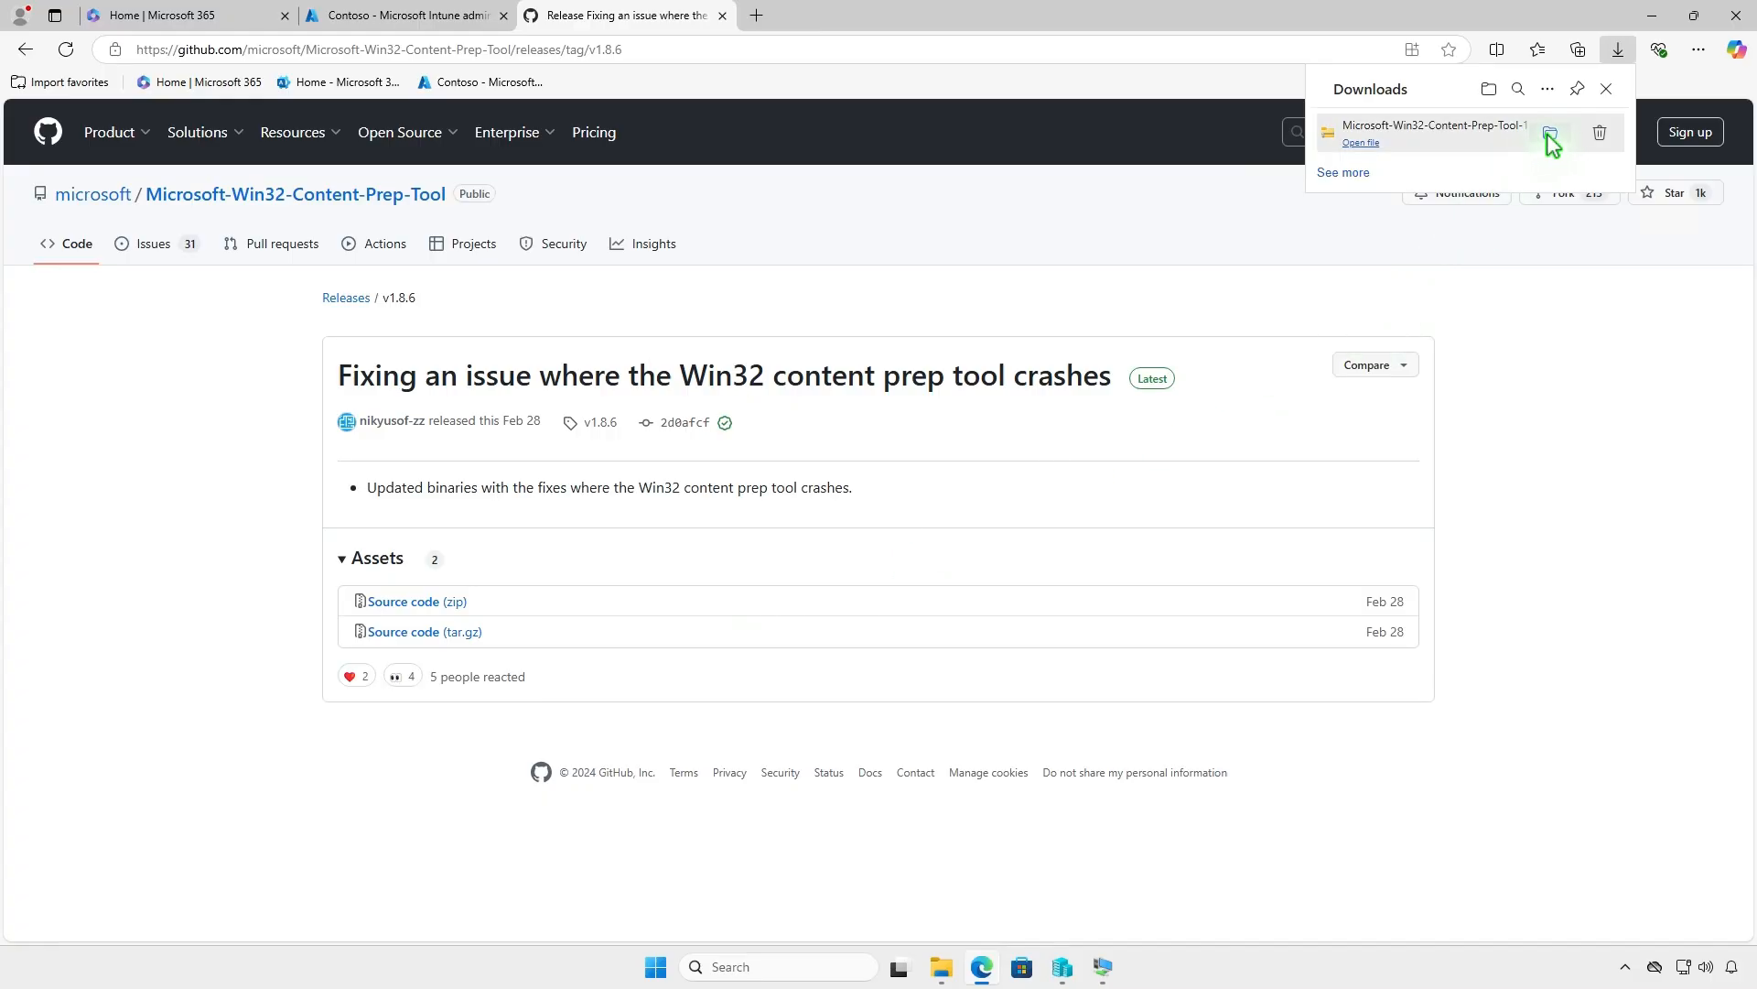
left_click(1553, 136)
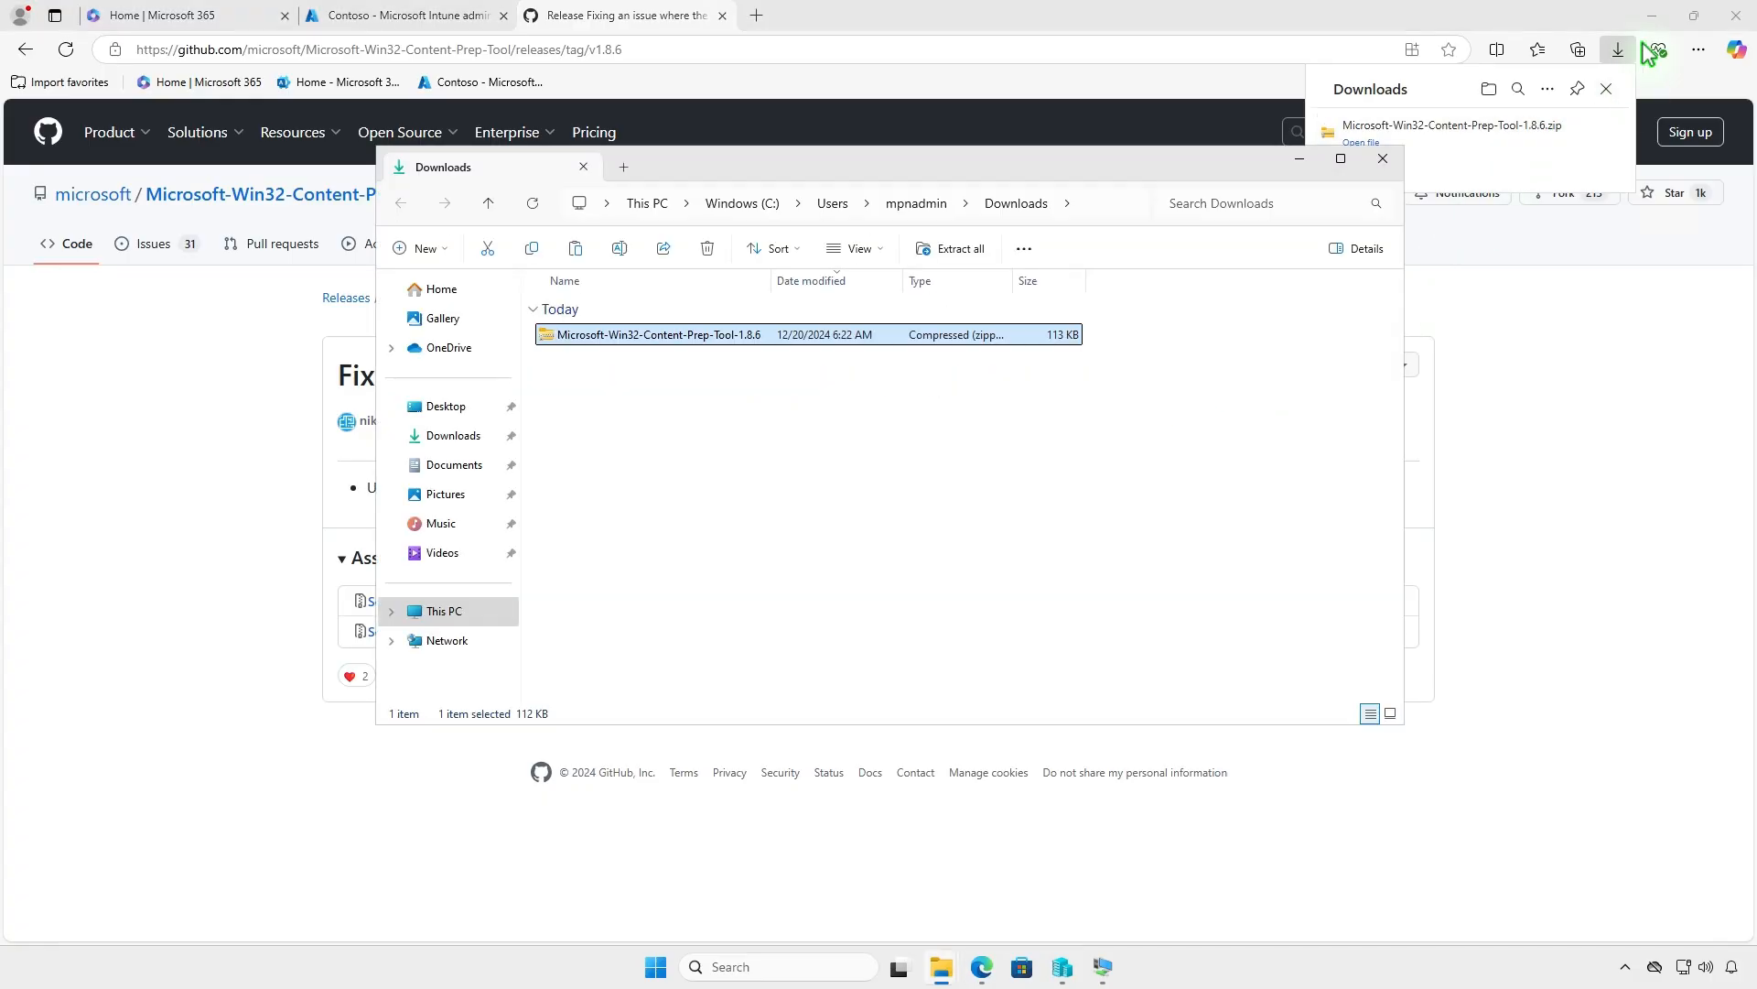
left_click(1652, 15)
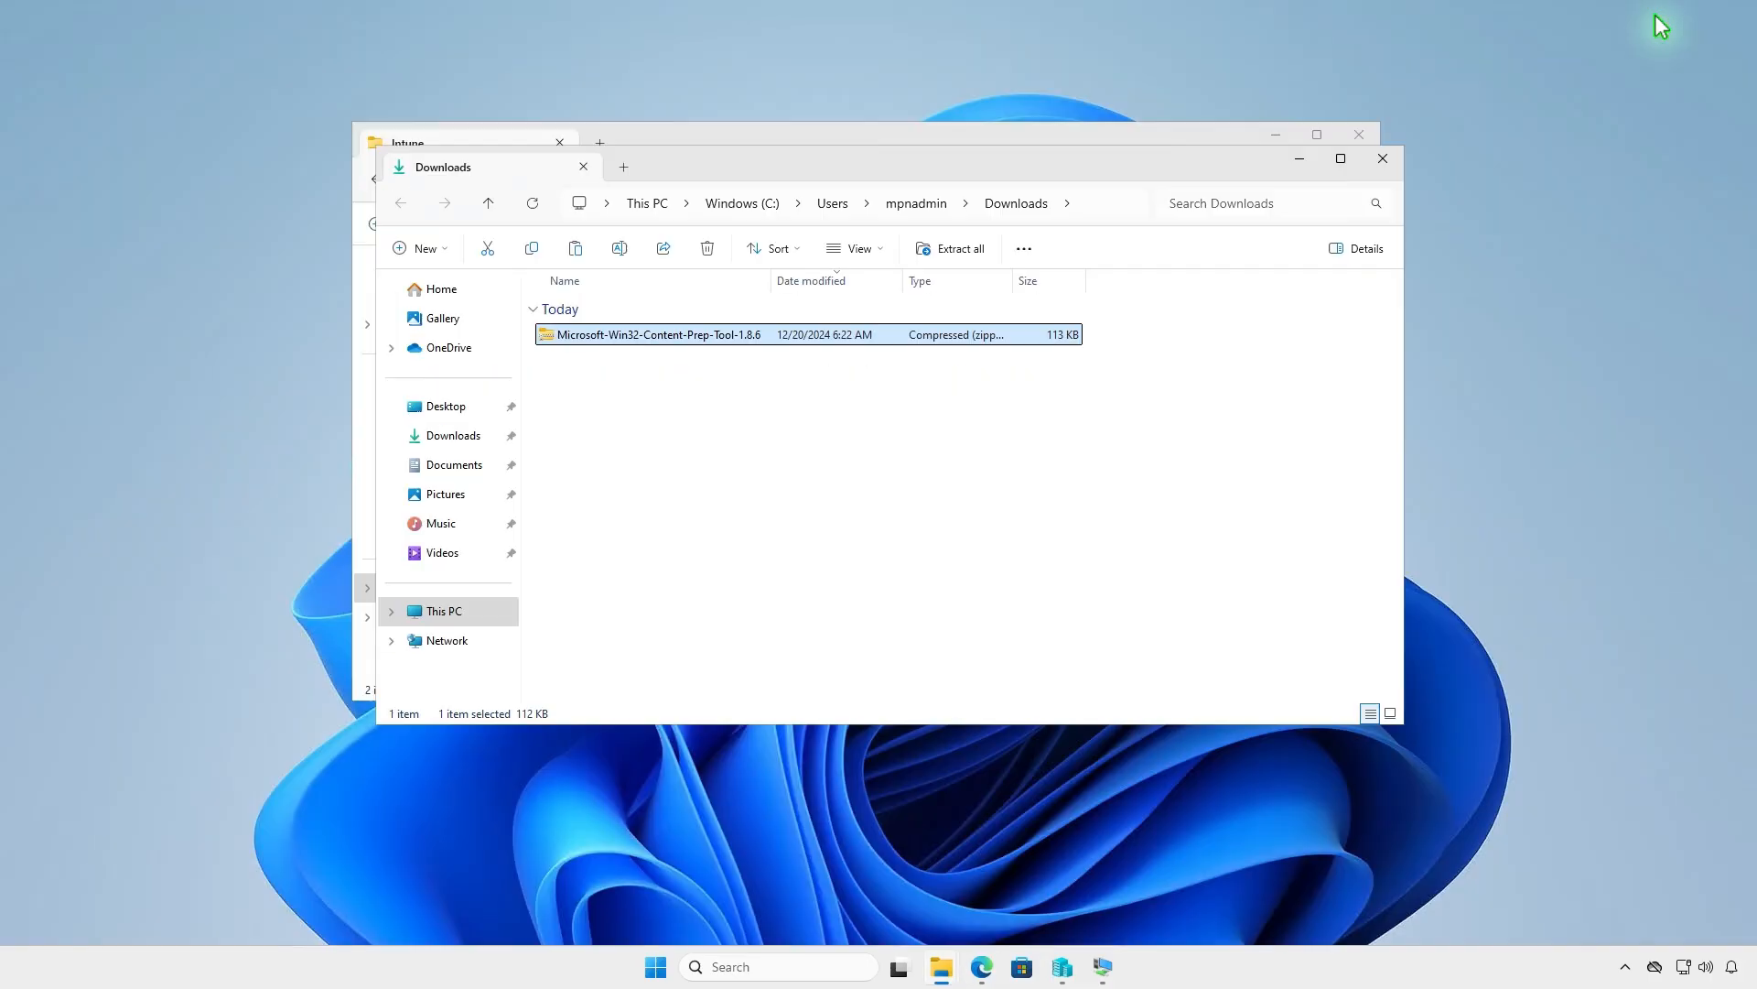
- Extract the Microsoft-Win32-Content-Prep-Tool-1.8.6 zip in Downloads and open the inner extracted folder
left_click(959, 251)
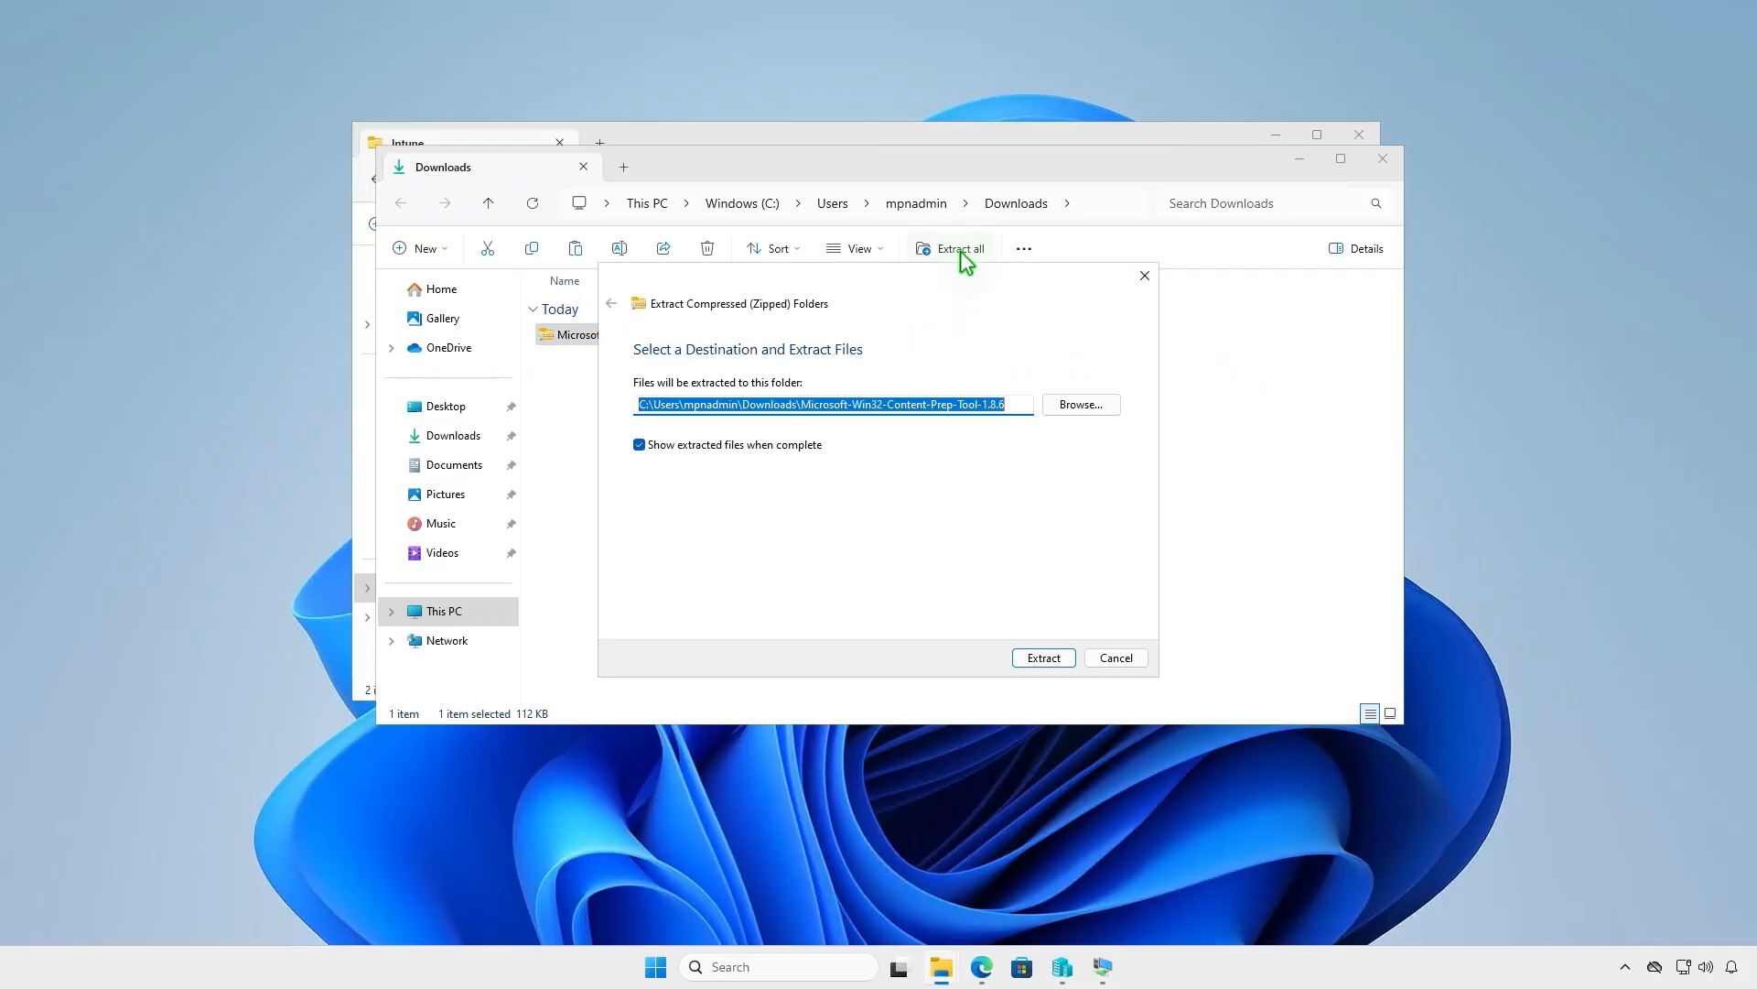
left_click(1027, 655)
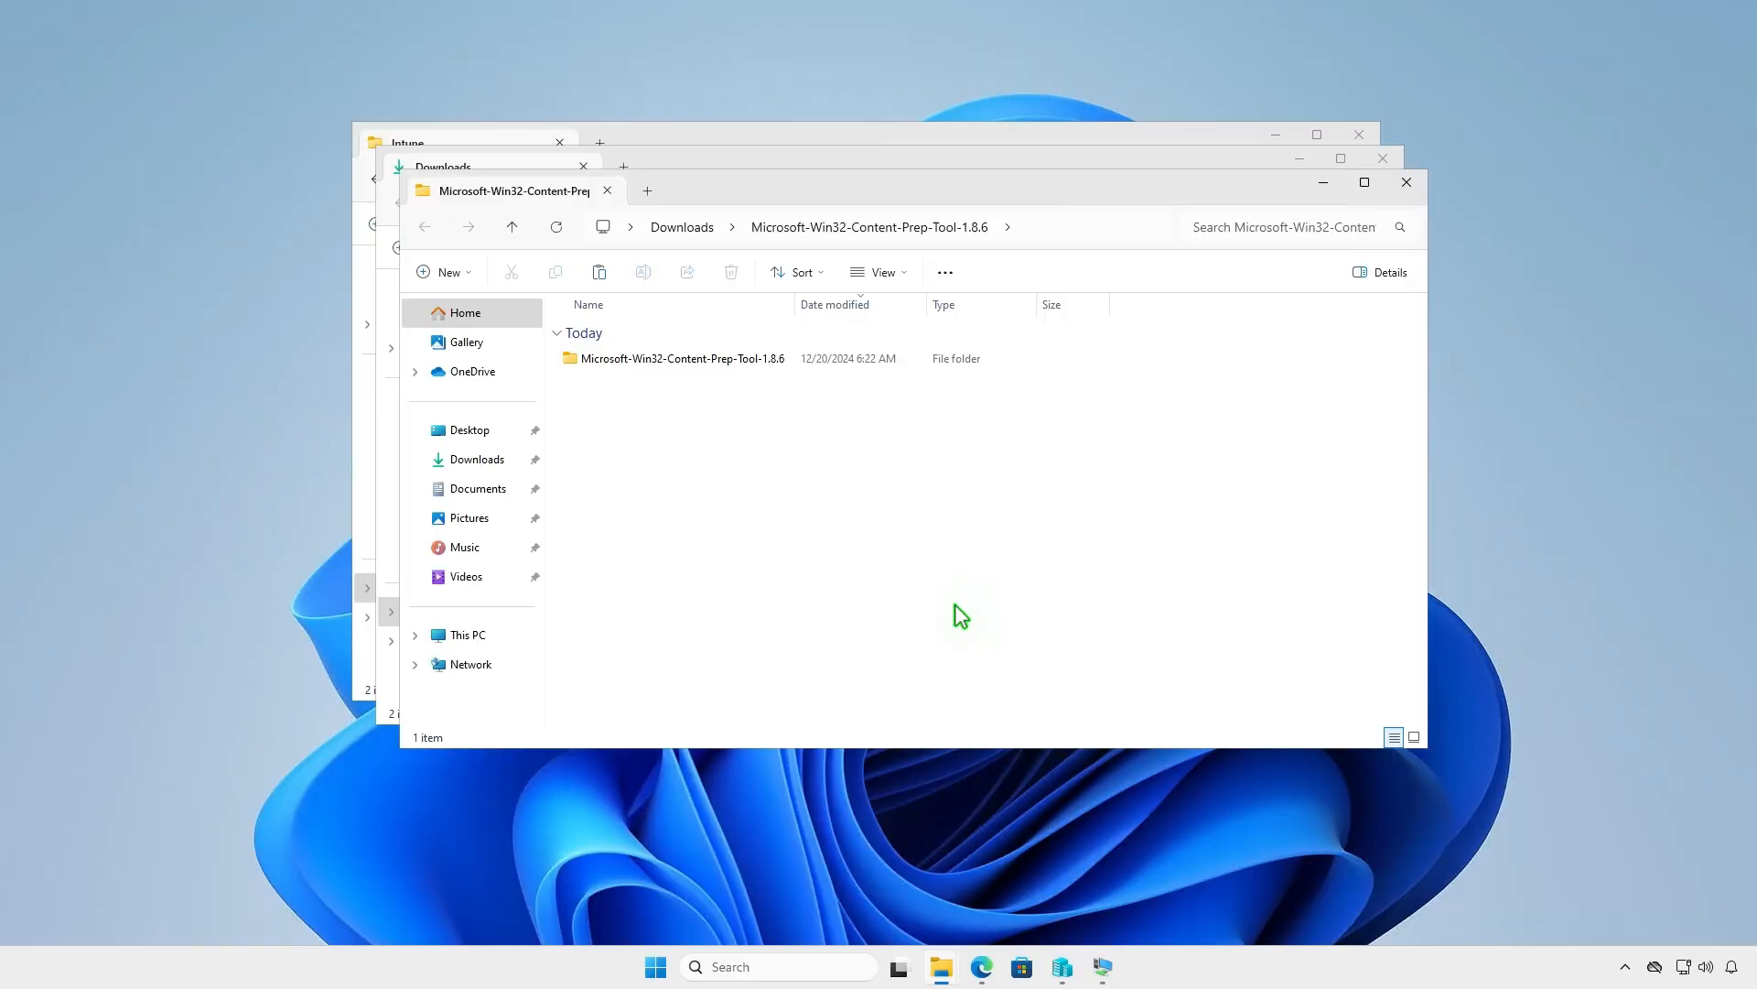
double_click(783, 360)
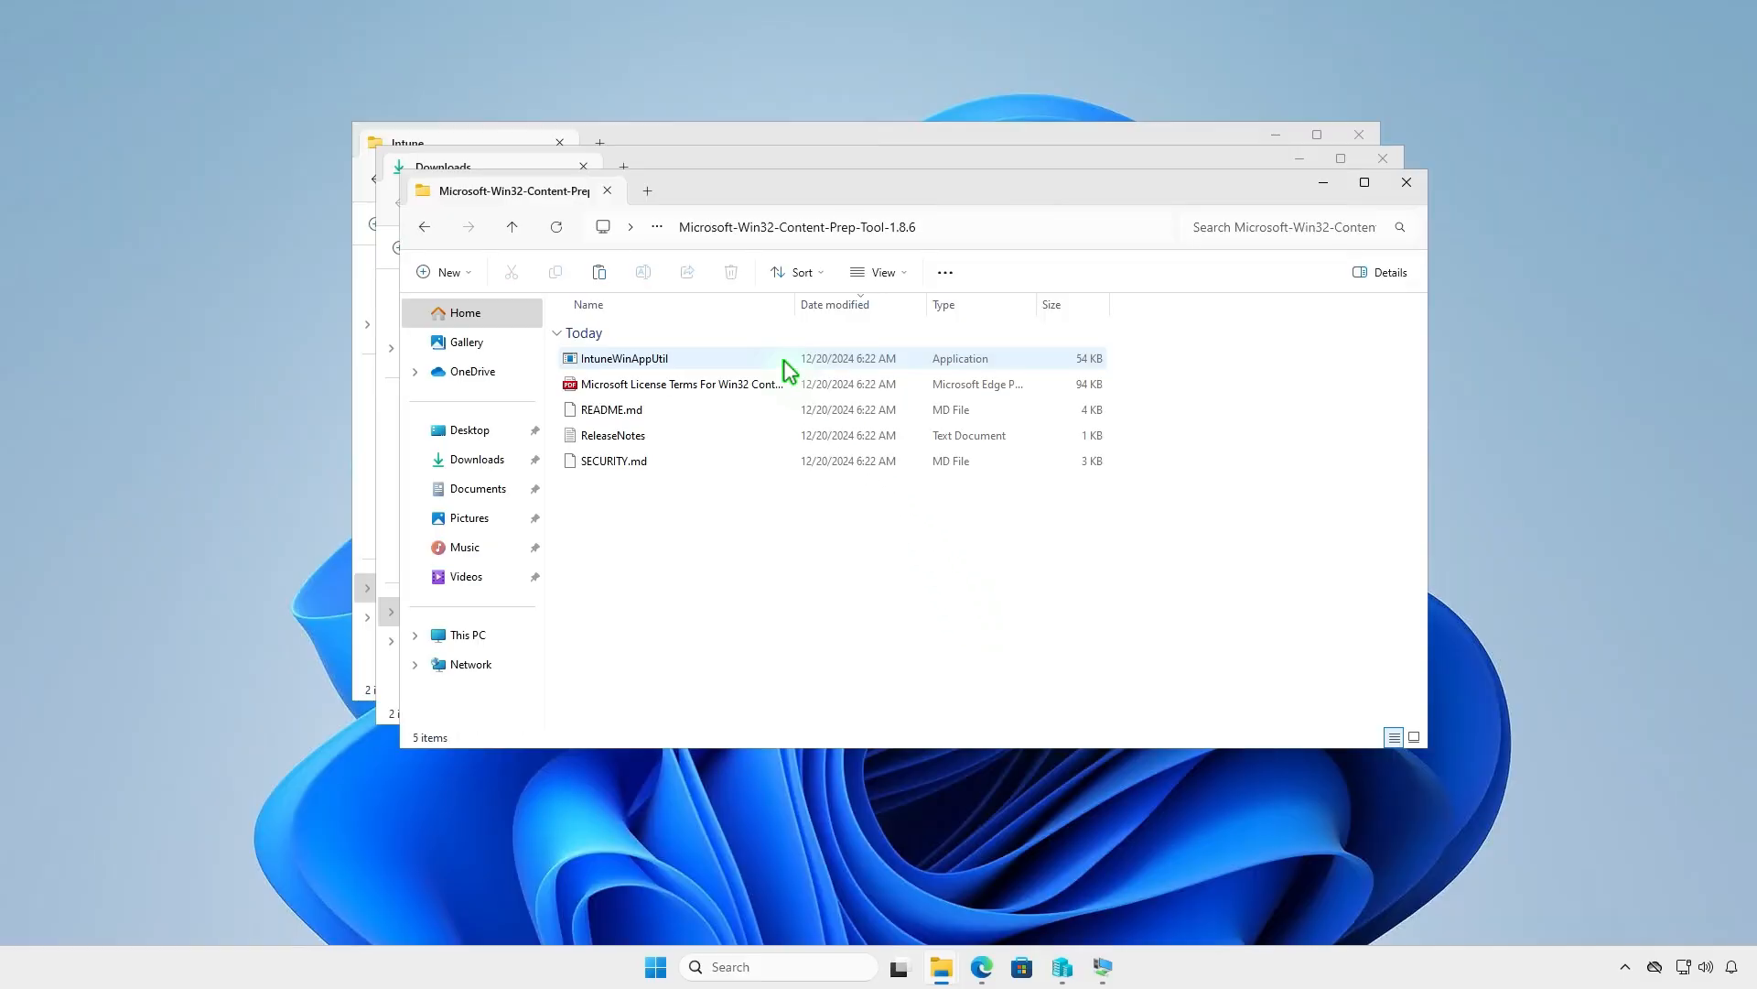
- Copy the IntuneWinAppUtil application from the extracted tool folder into D:\Intune, closing the other folder windows
left_click(703, 357)
right_click(703, 361)
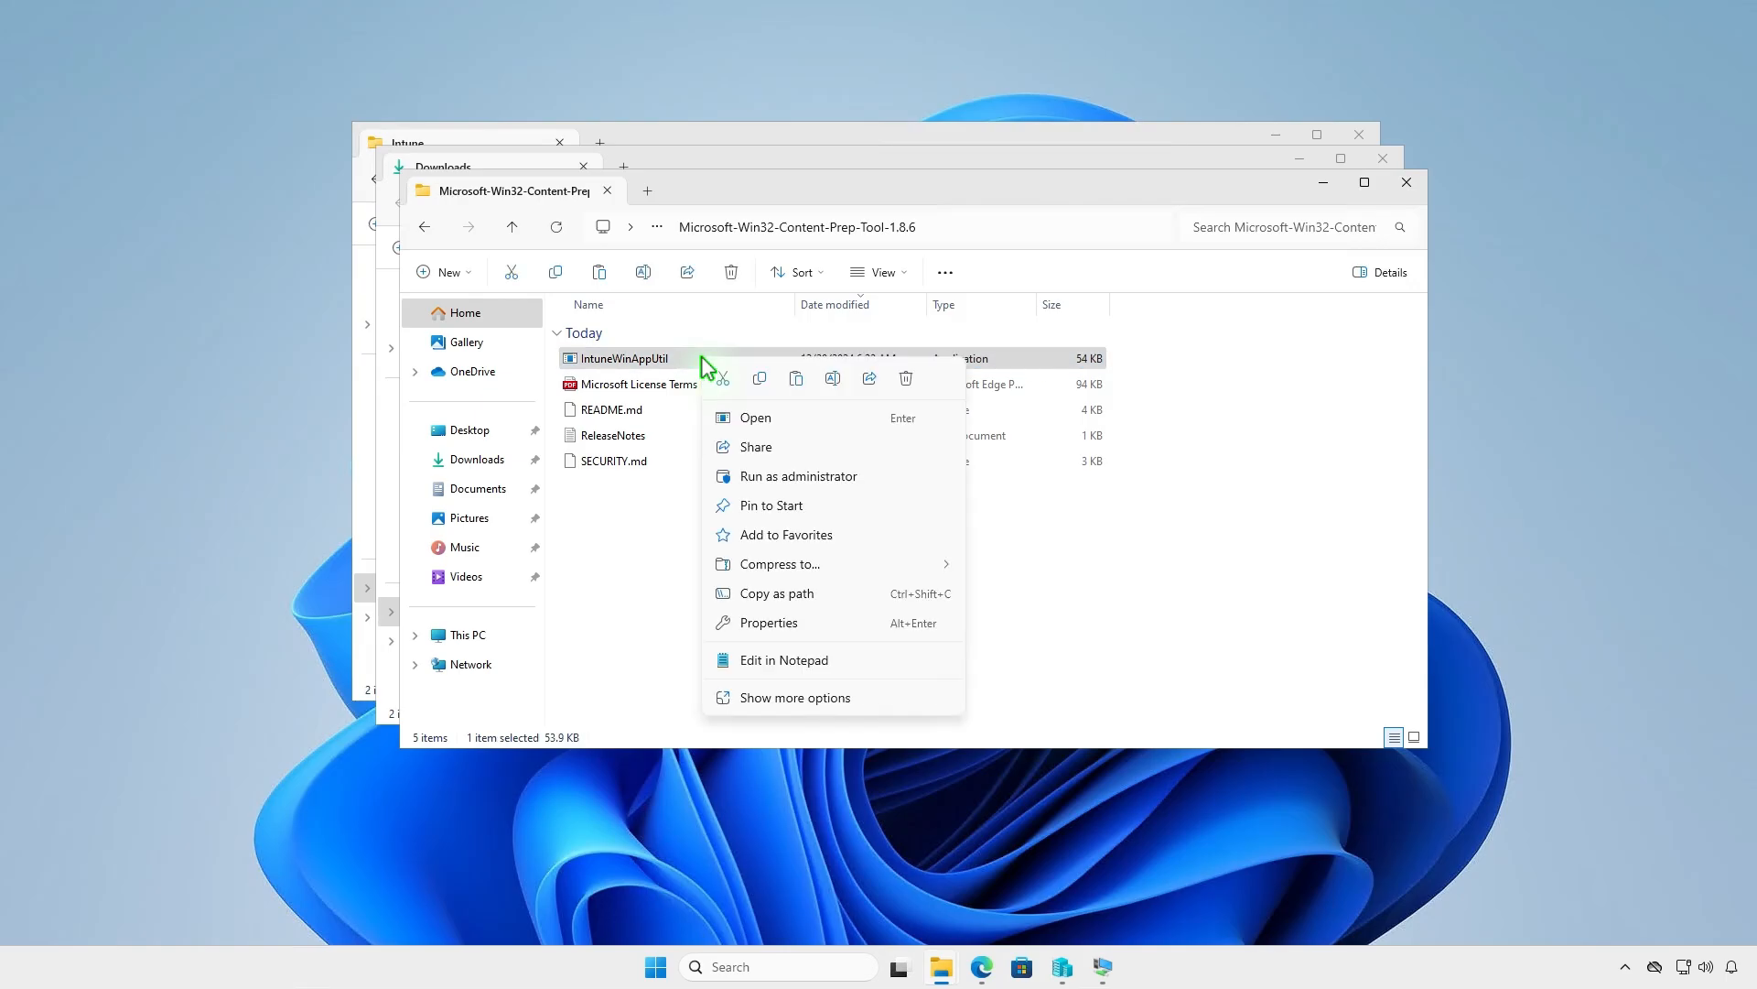
left_click(758, 378)
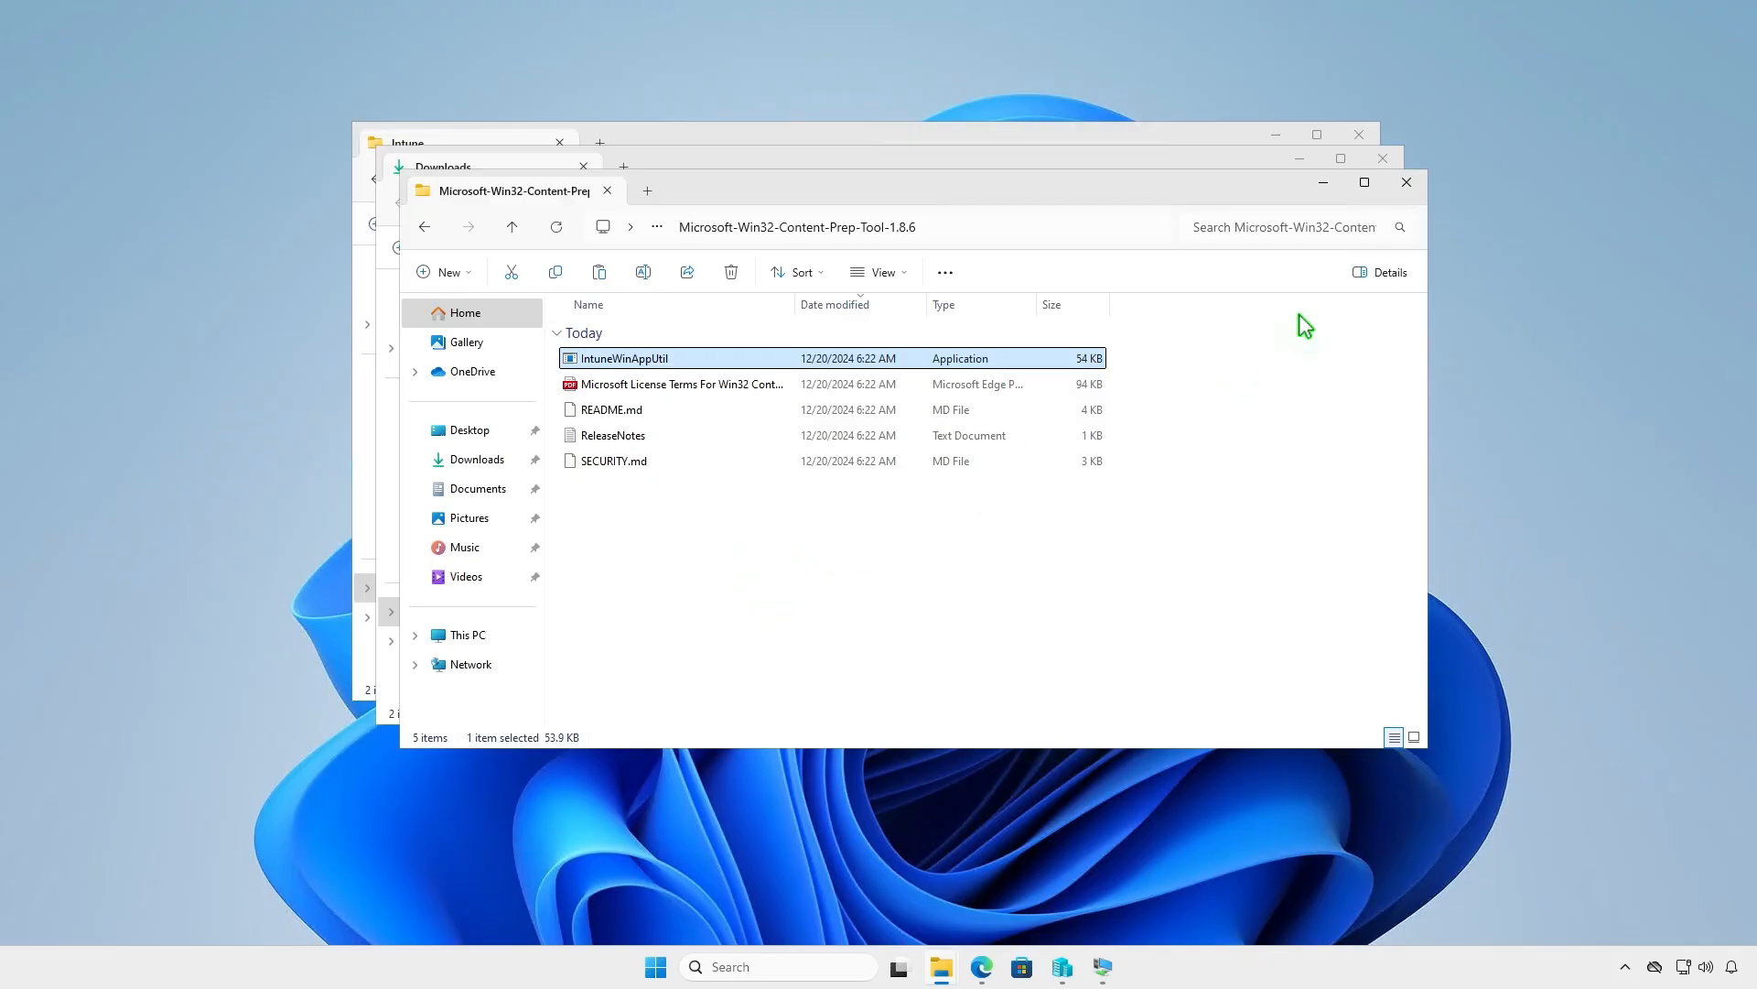
left_click(1406, 182)
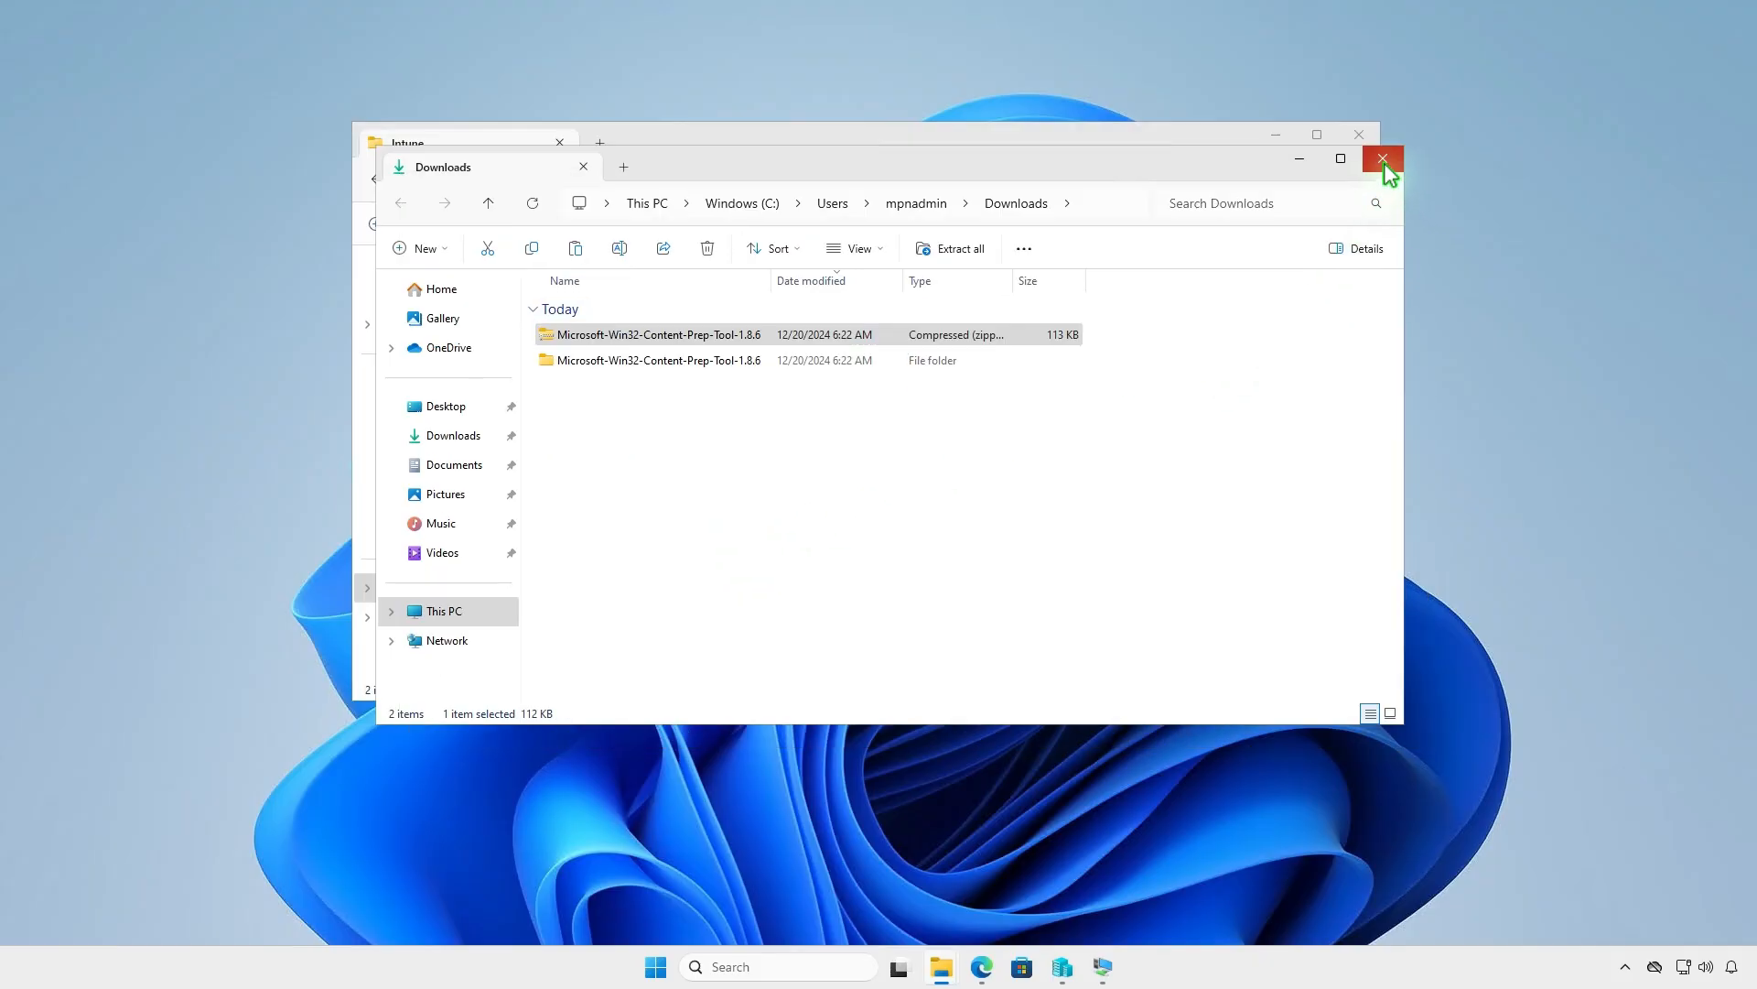
left_click(1383, 165)
right_click(630, 395)
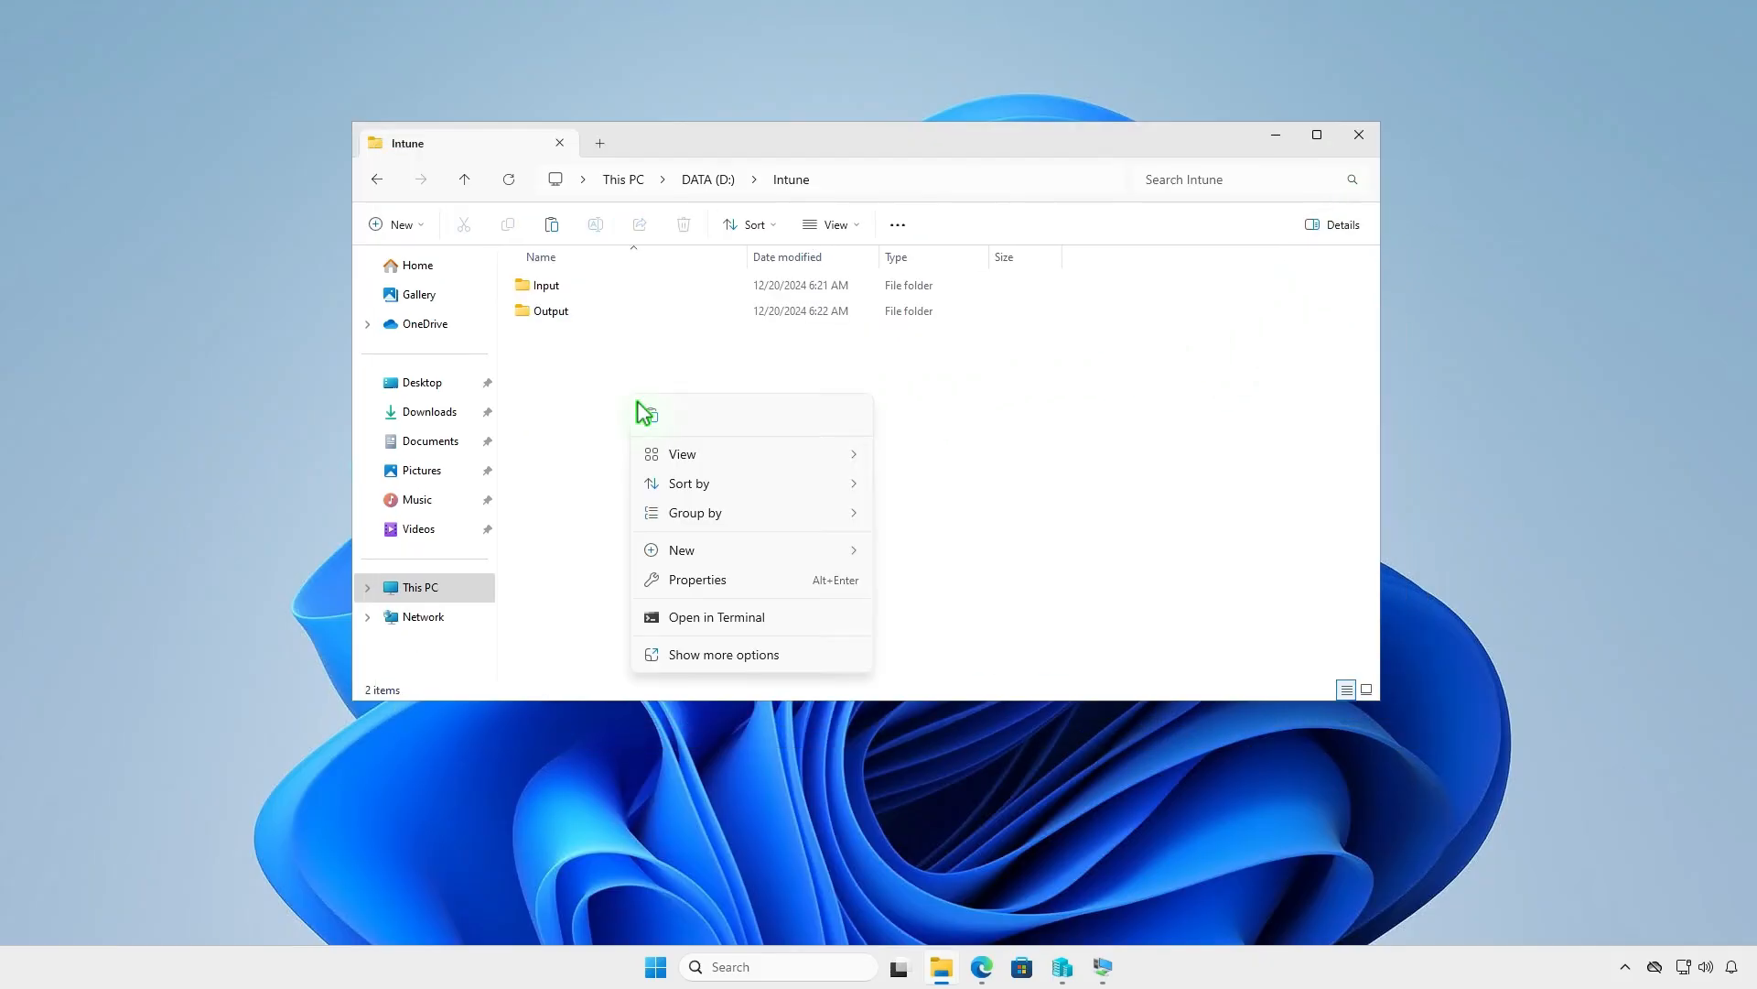
left_click(649, 414)
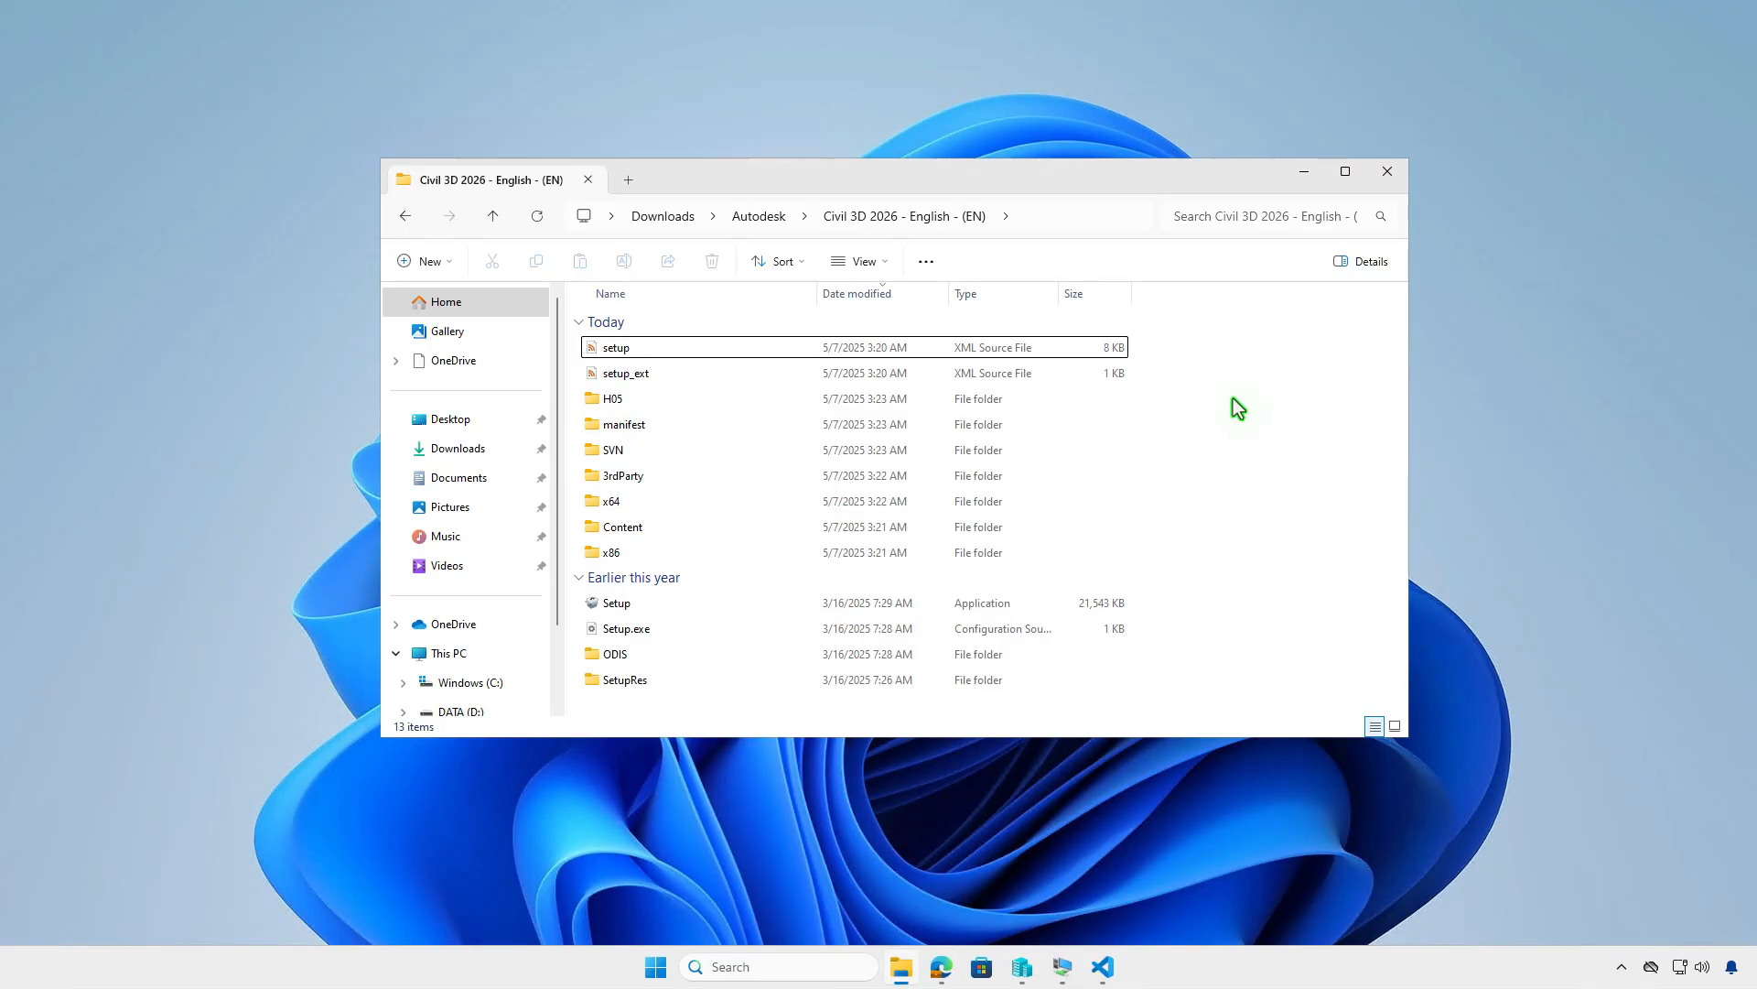
- Copy all files and folders from the Civil 3D 2026 - English - (EN) folder into D:\Intune\Input
left_click(926, 261)
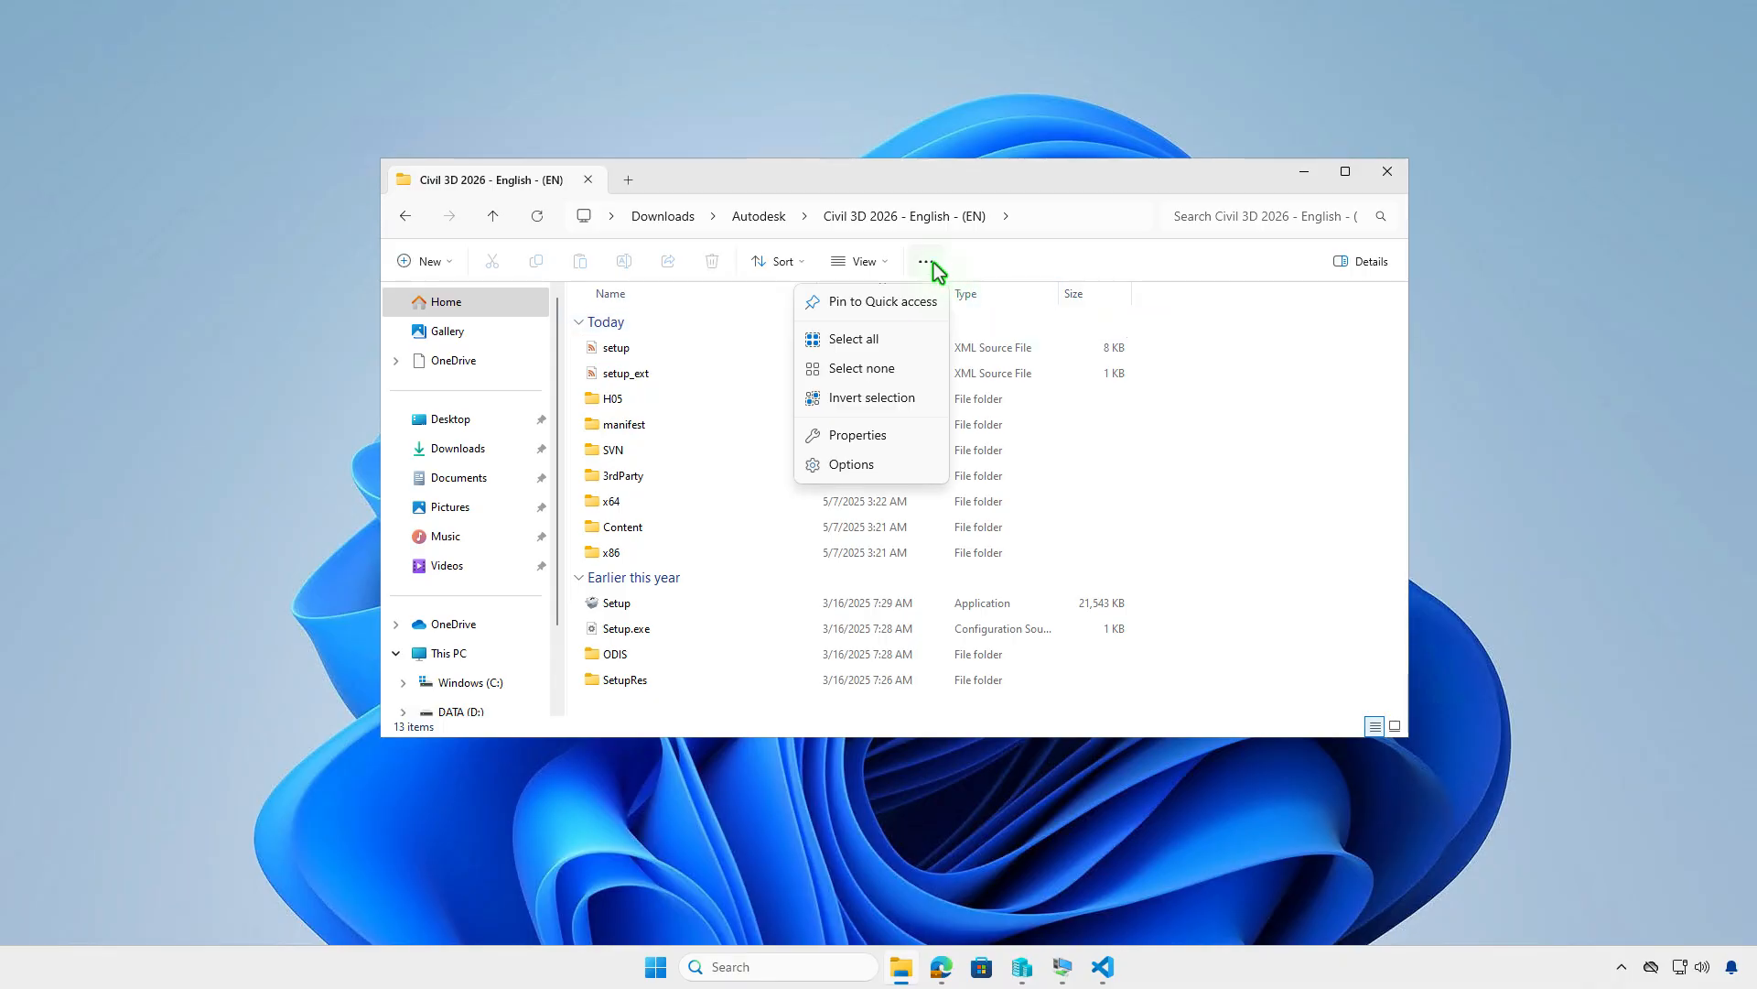
left_click(919, 342)
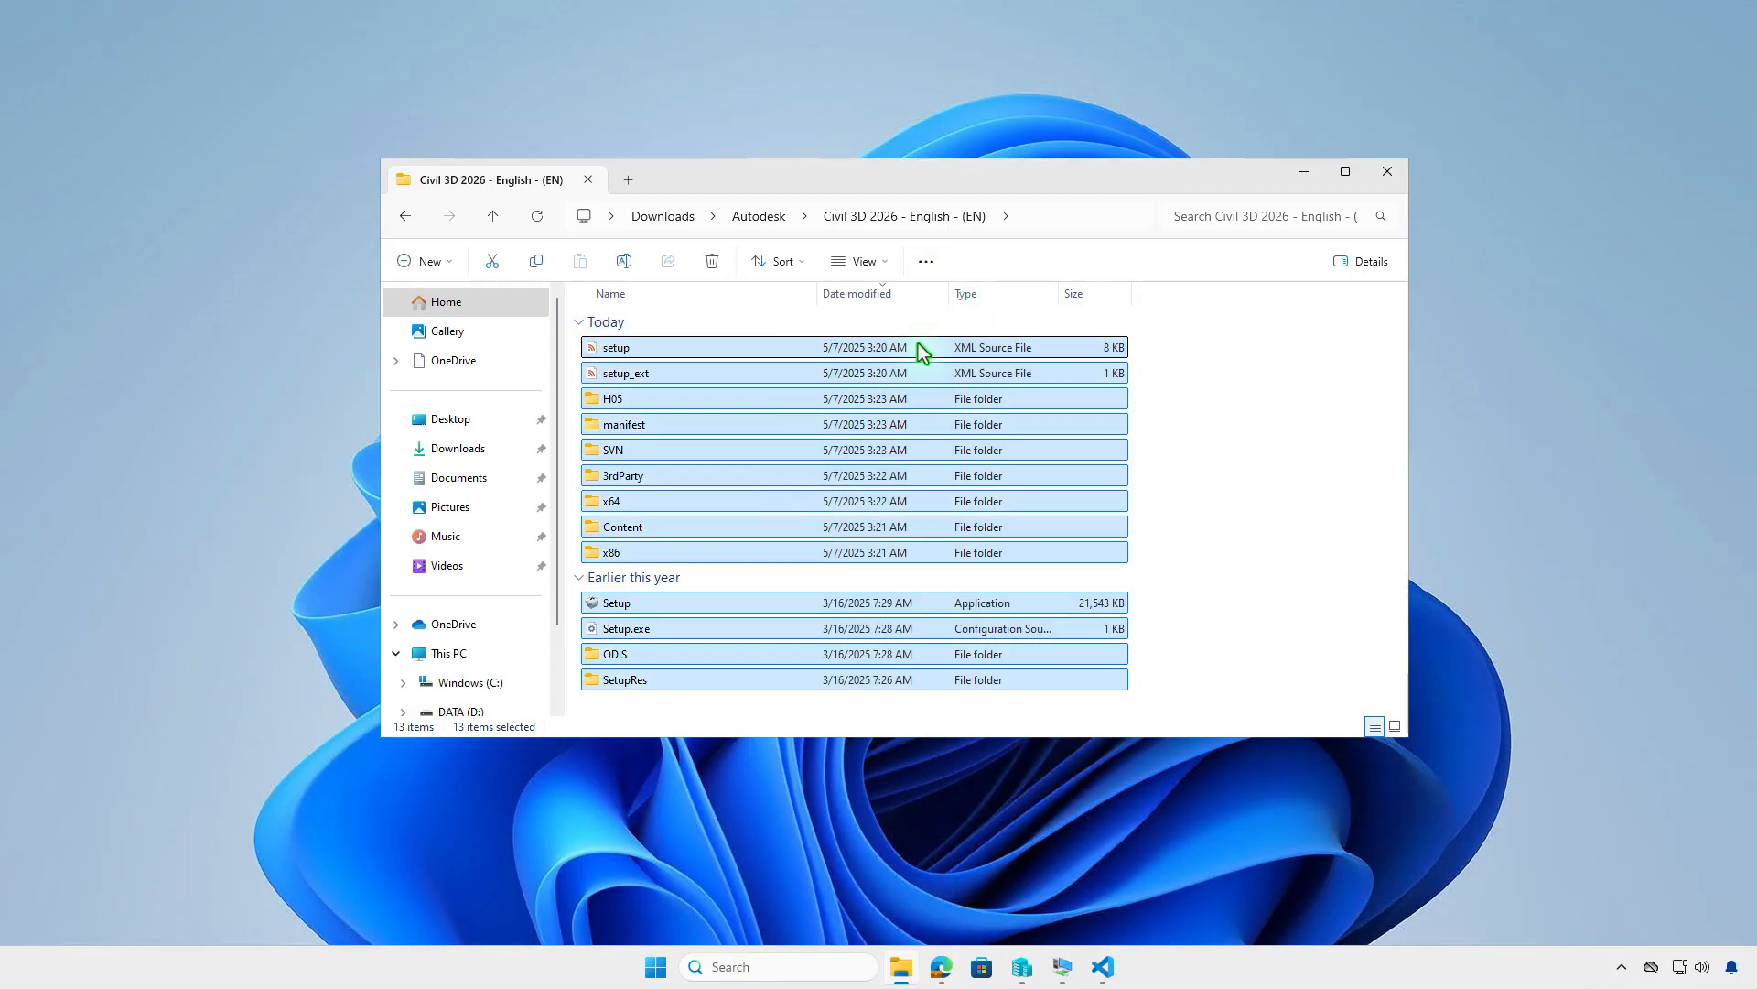
right_click(922, 351)
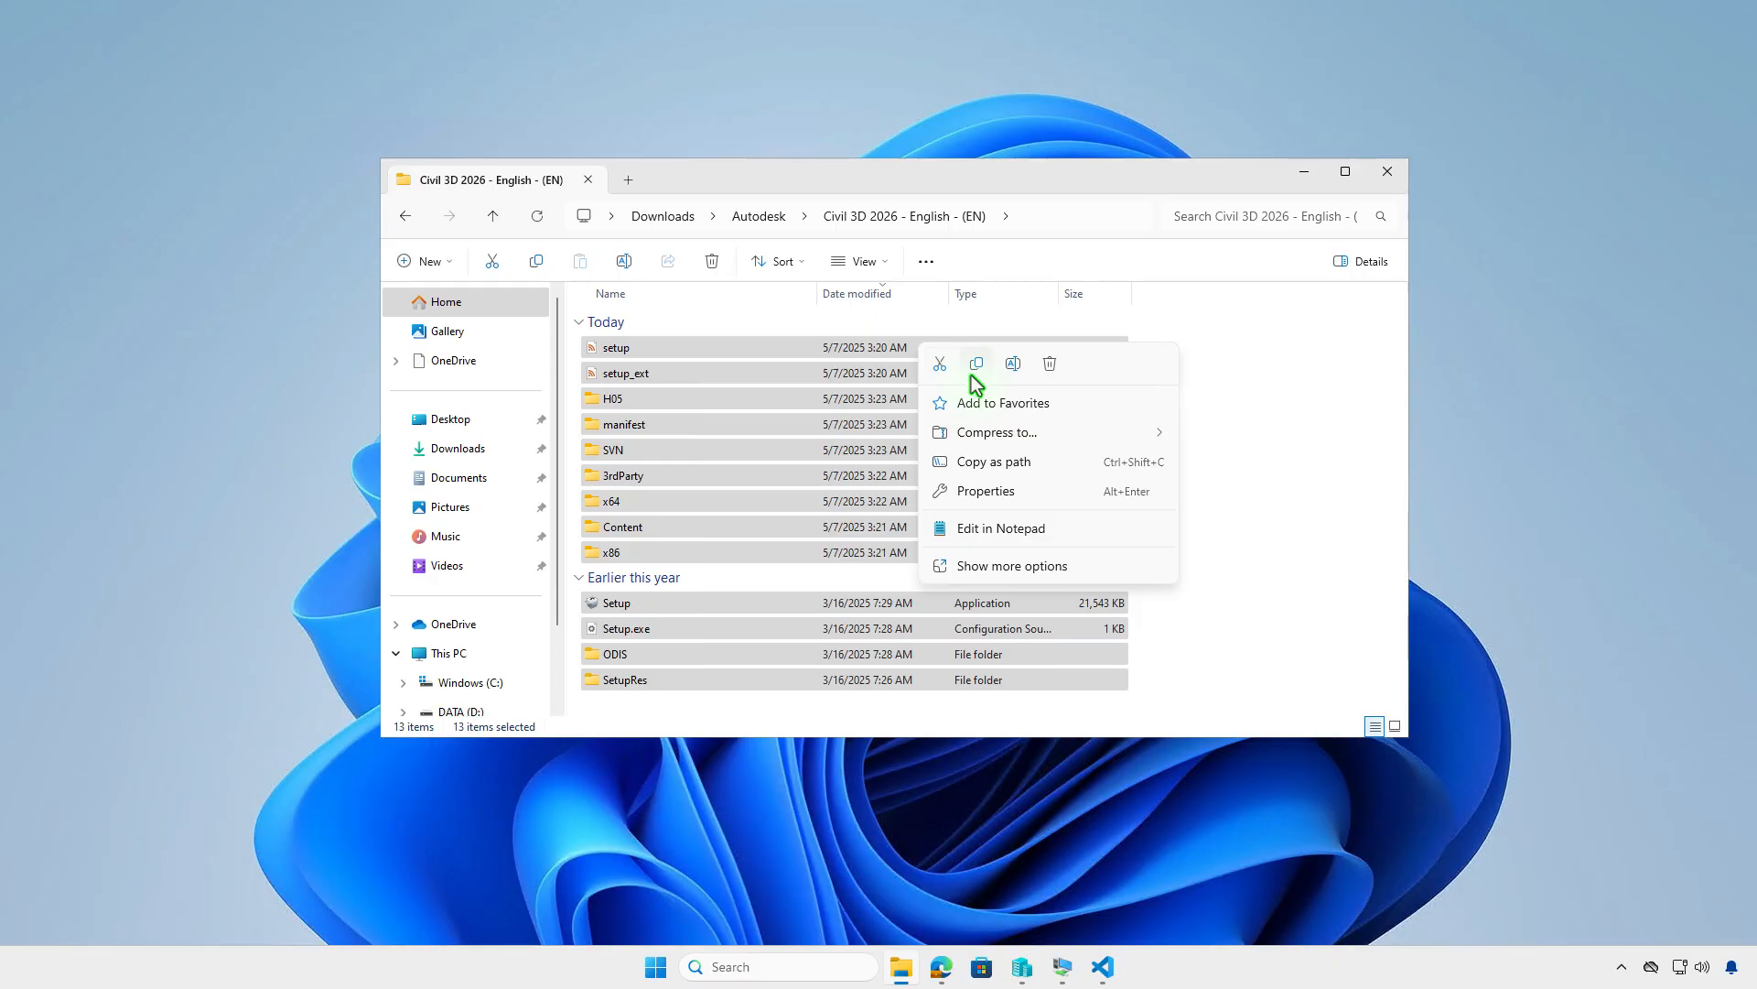
left_click(974, 369)
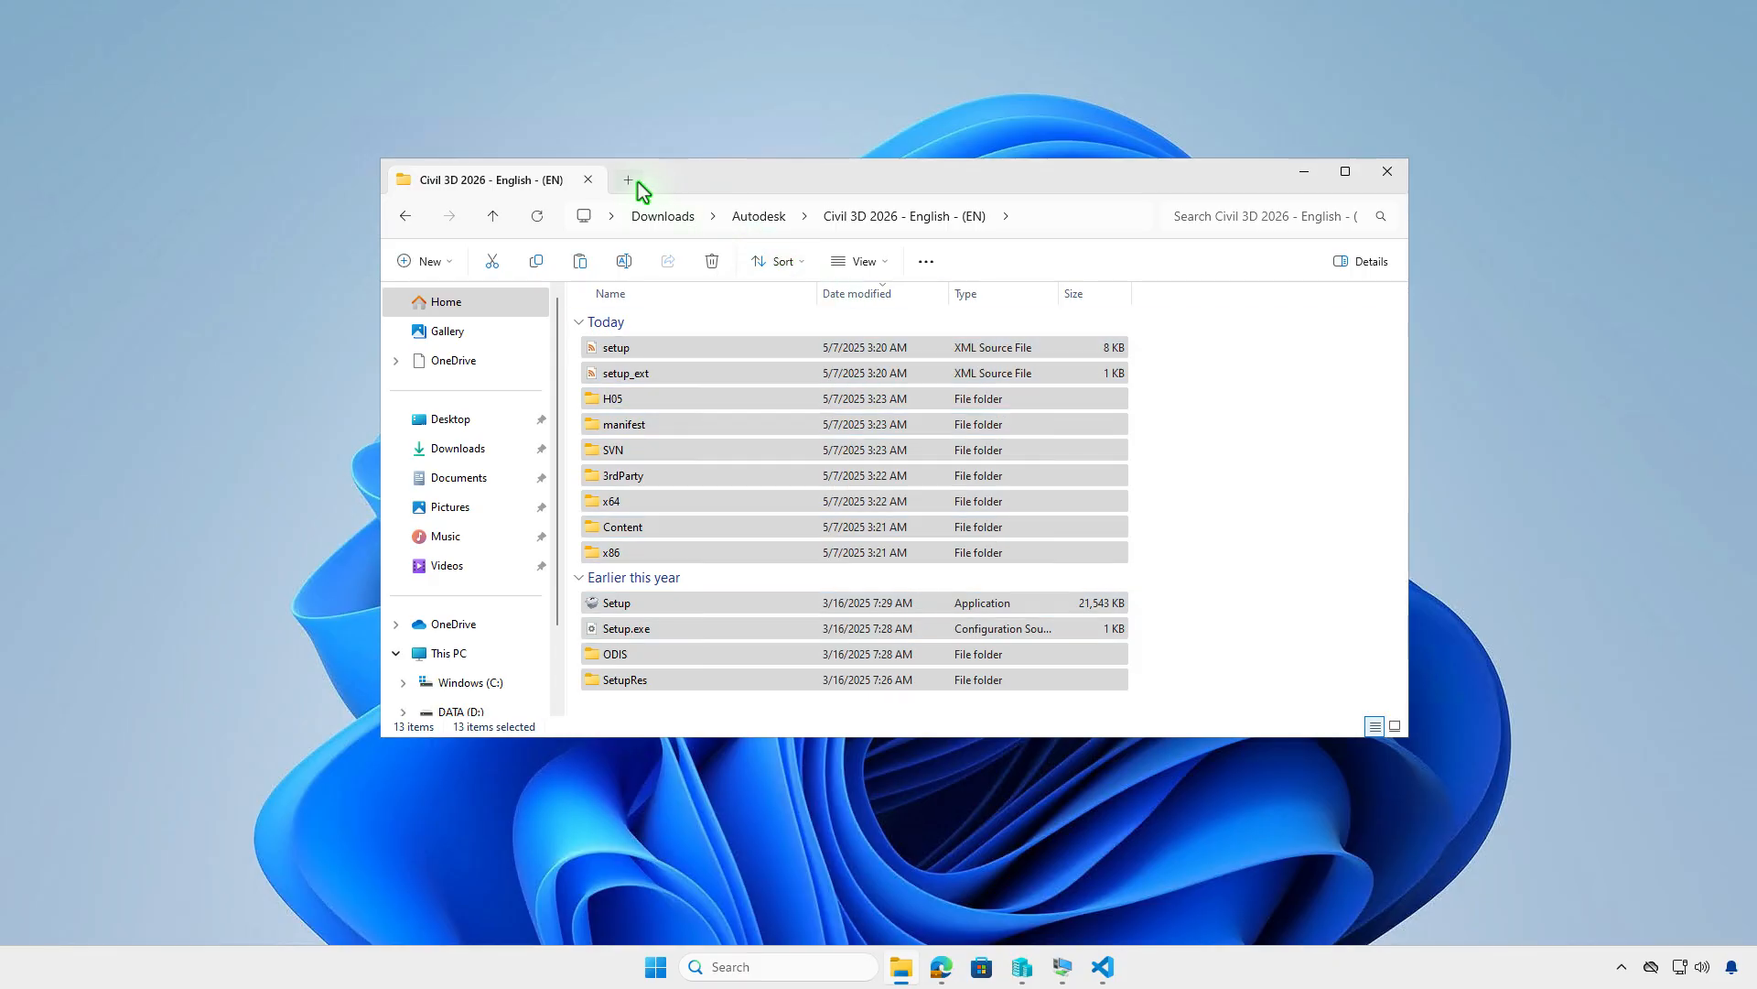
left_click(639, 183)
double_click(925, 345)
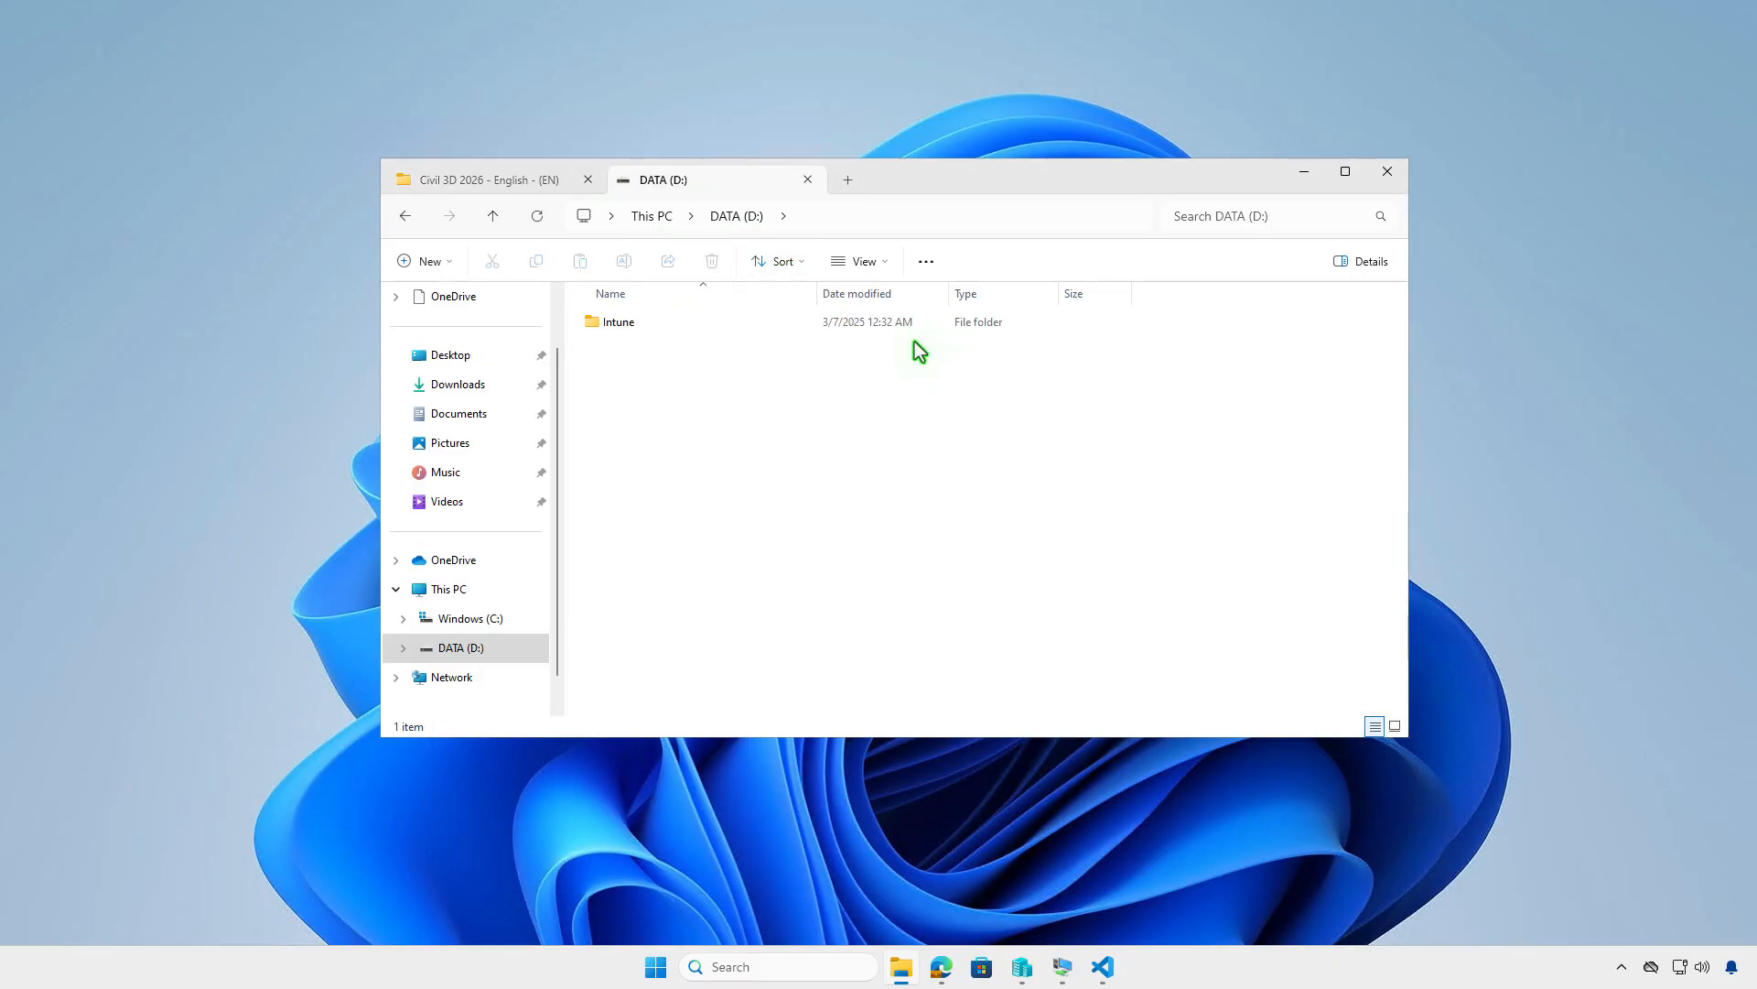
double_click(796, 328)
double_click(756, 326)
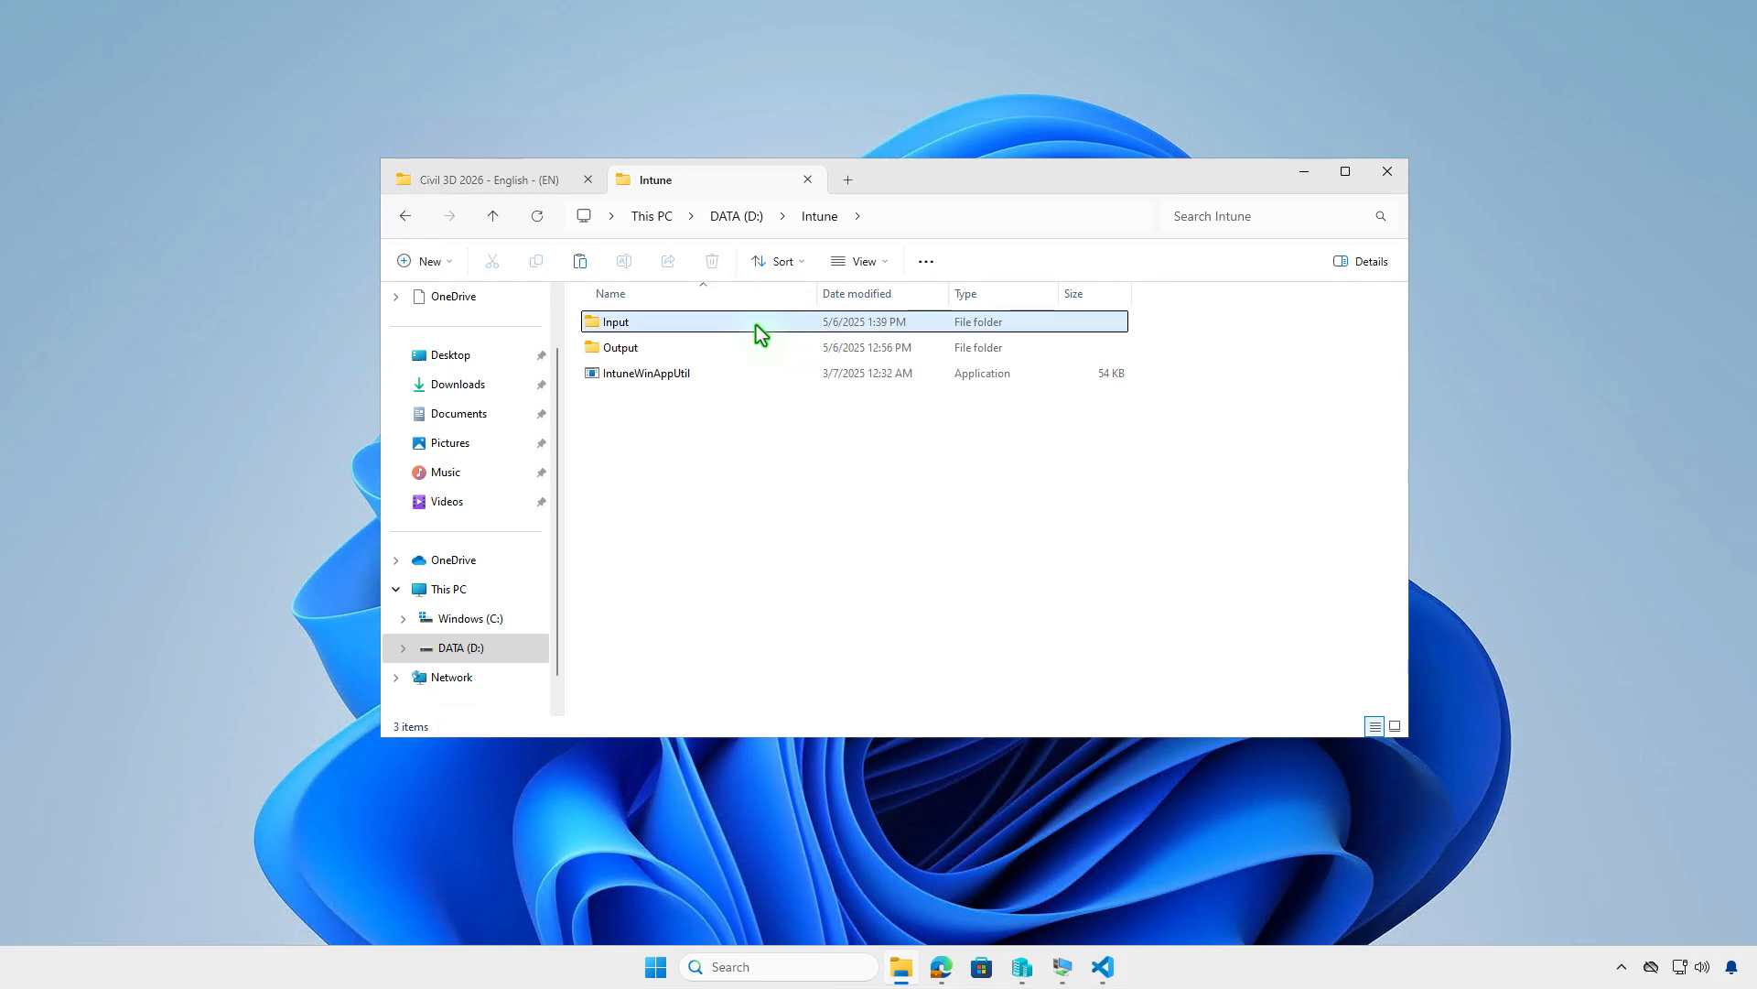
right_click(758, 360)
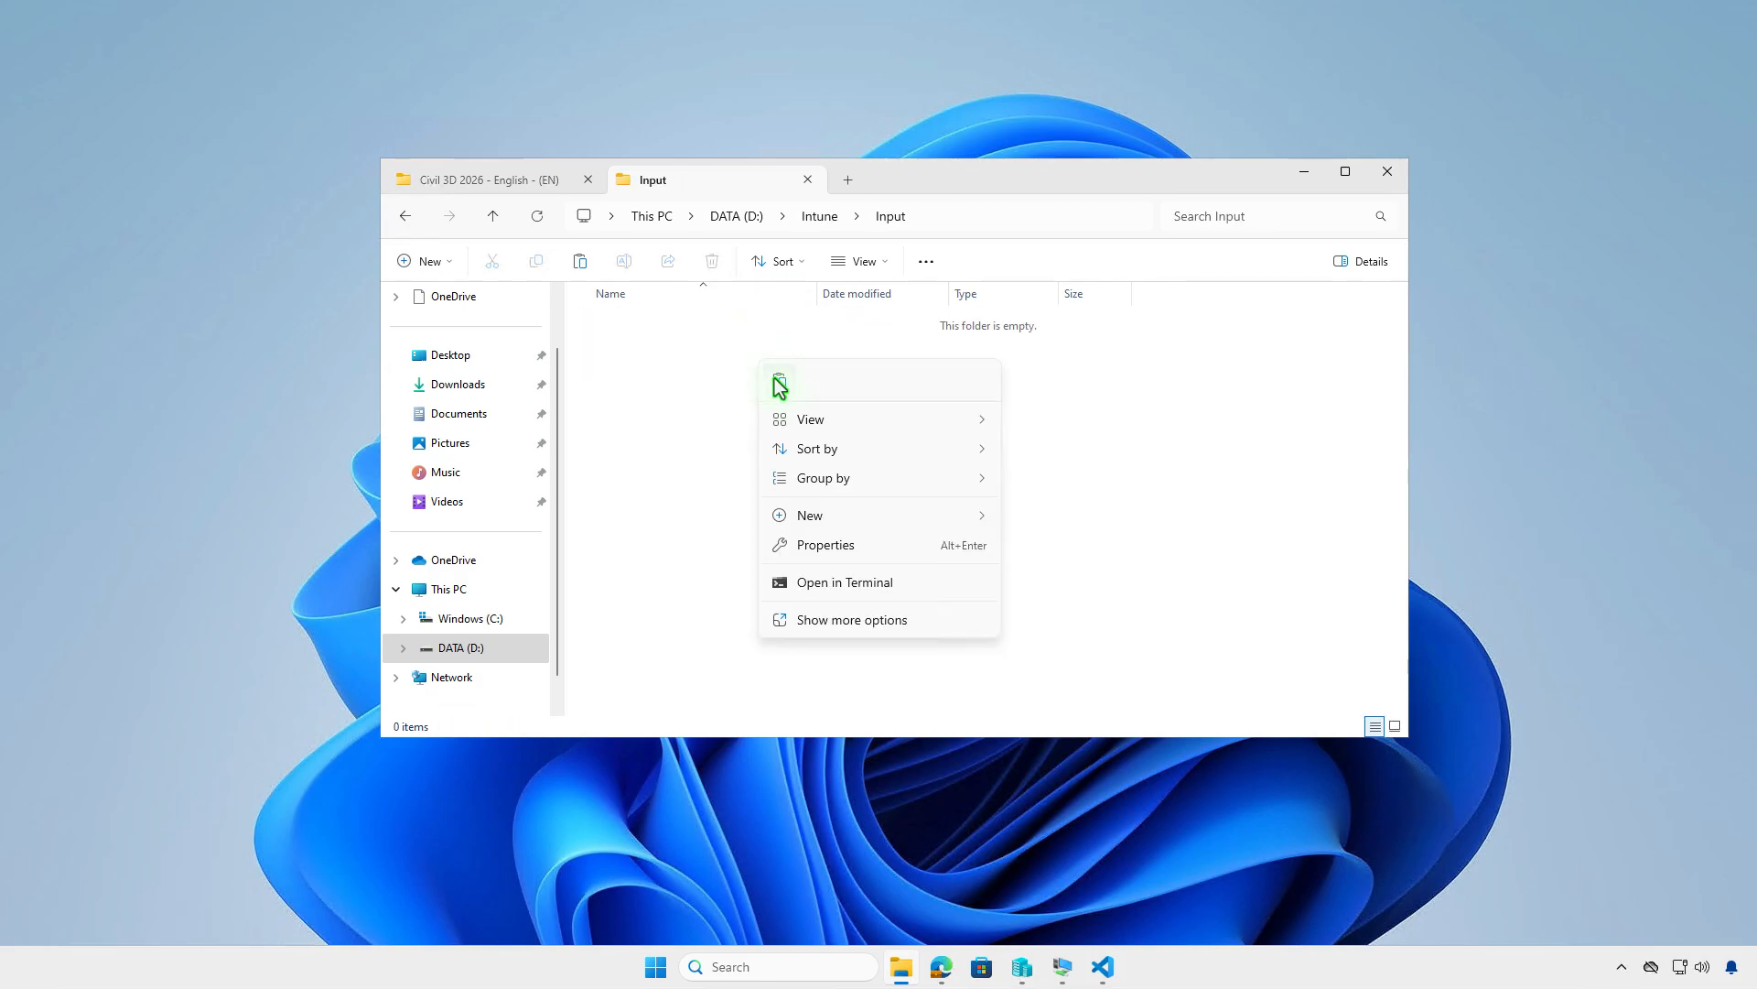
left_click(777, 380)
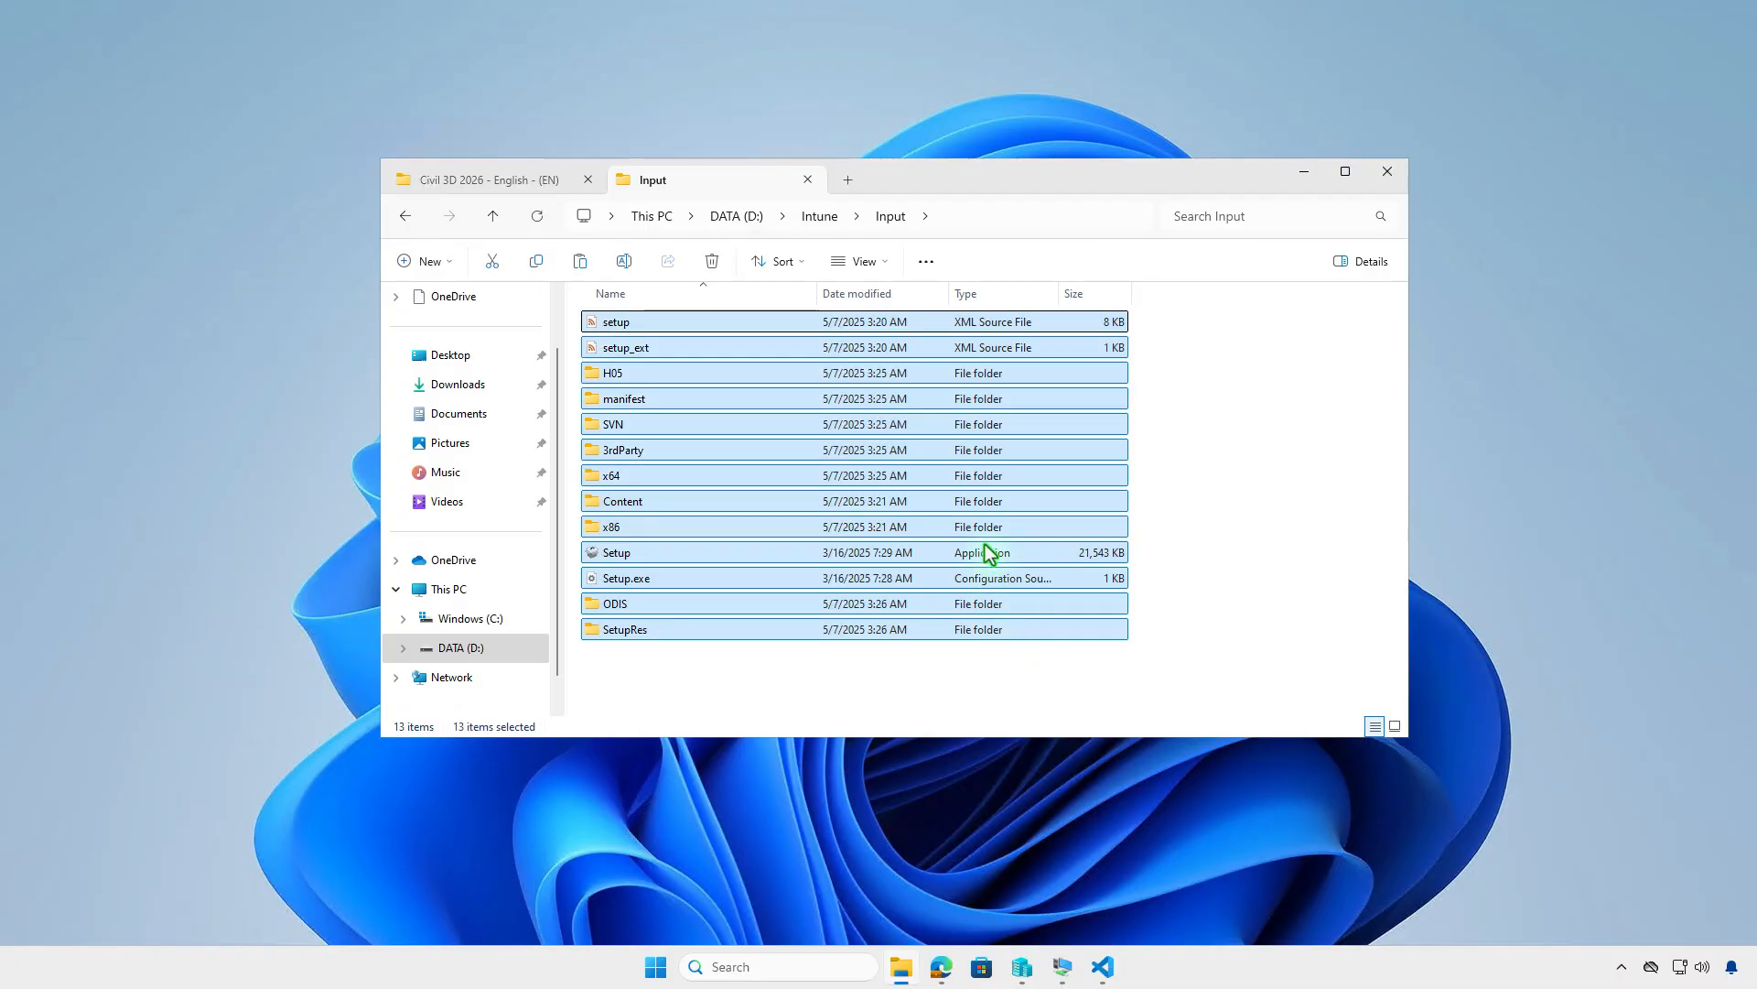
- Return to the D:\Intune folder to review its contents and minimize the window
left_click(838, 222)
left_click(895, 480)
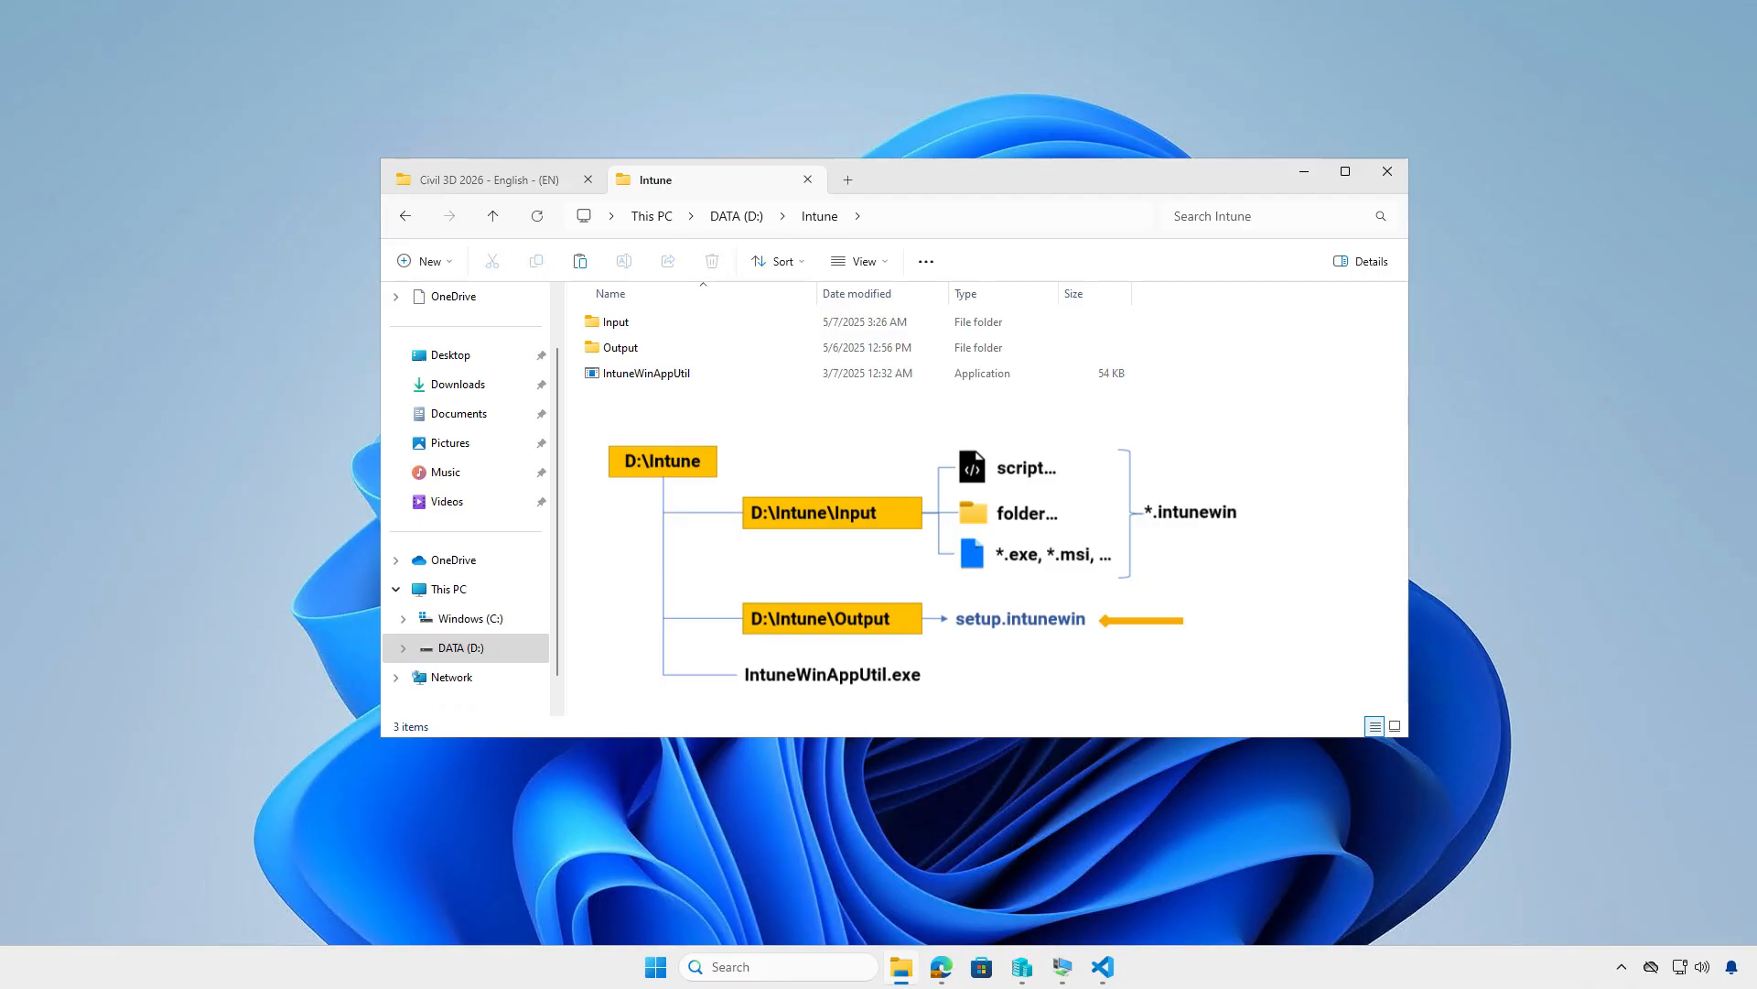
left_click(1305, 172)
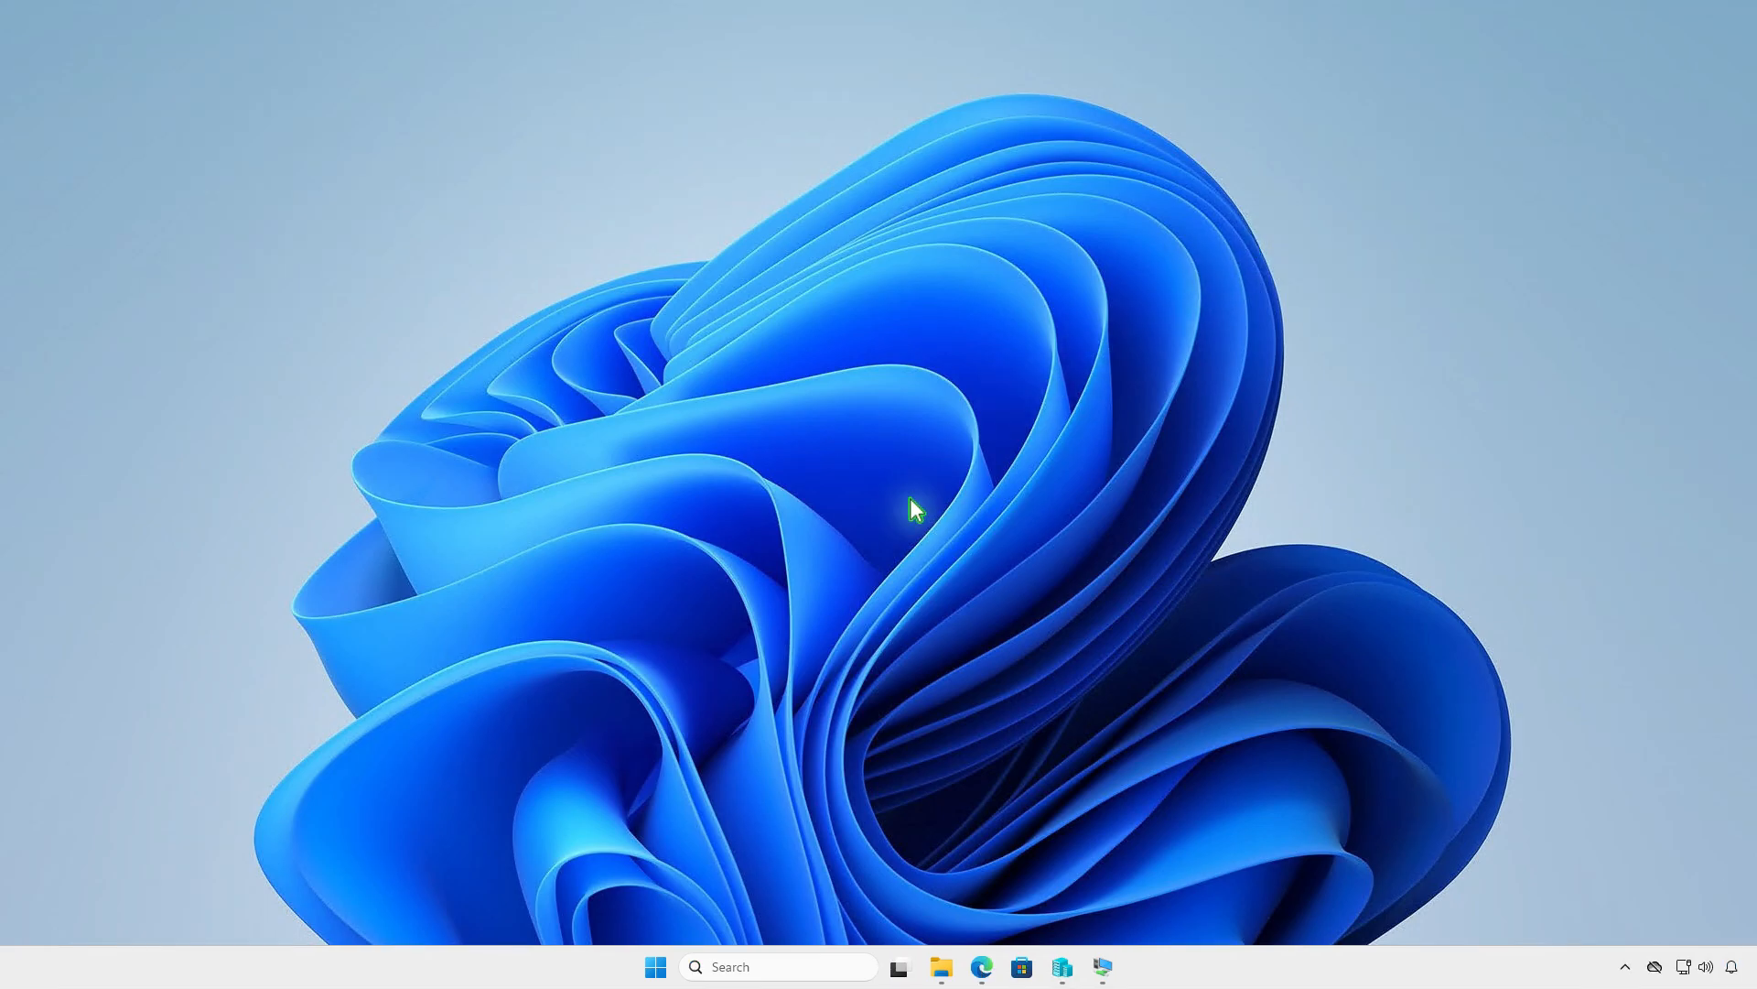
- Open Terminal as administrator and change the working directory to D:\Intune
right_click(656, 966)
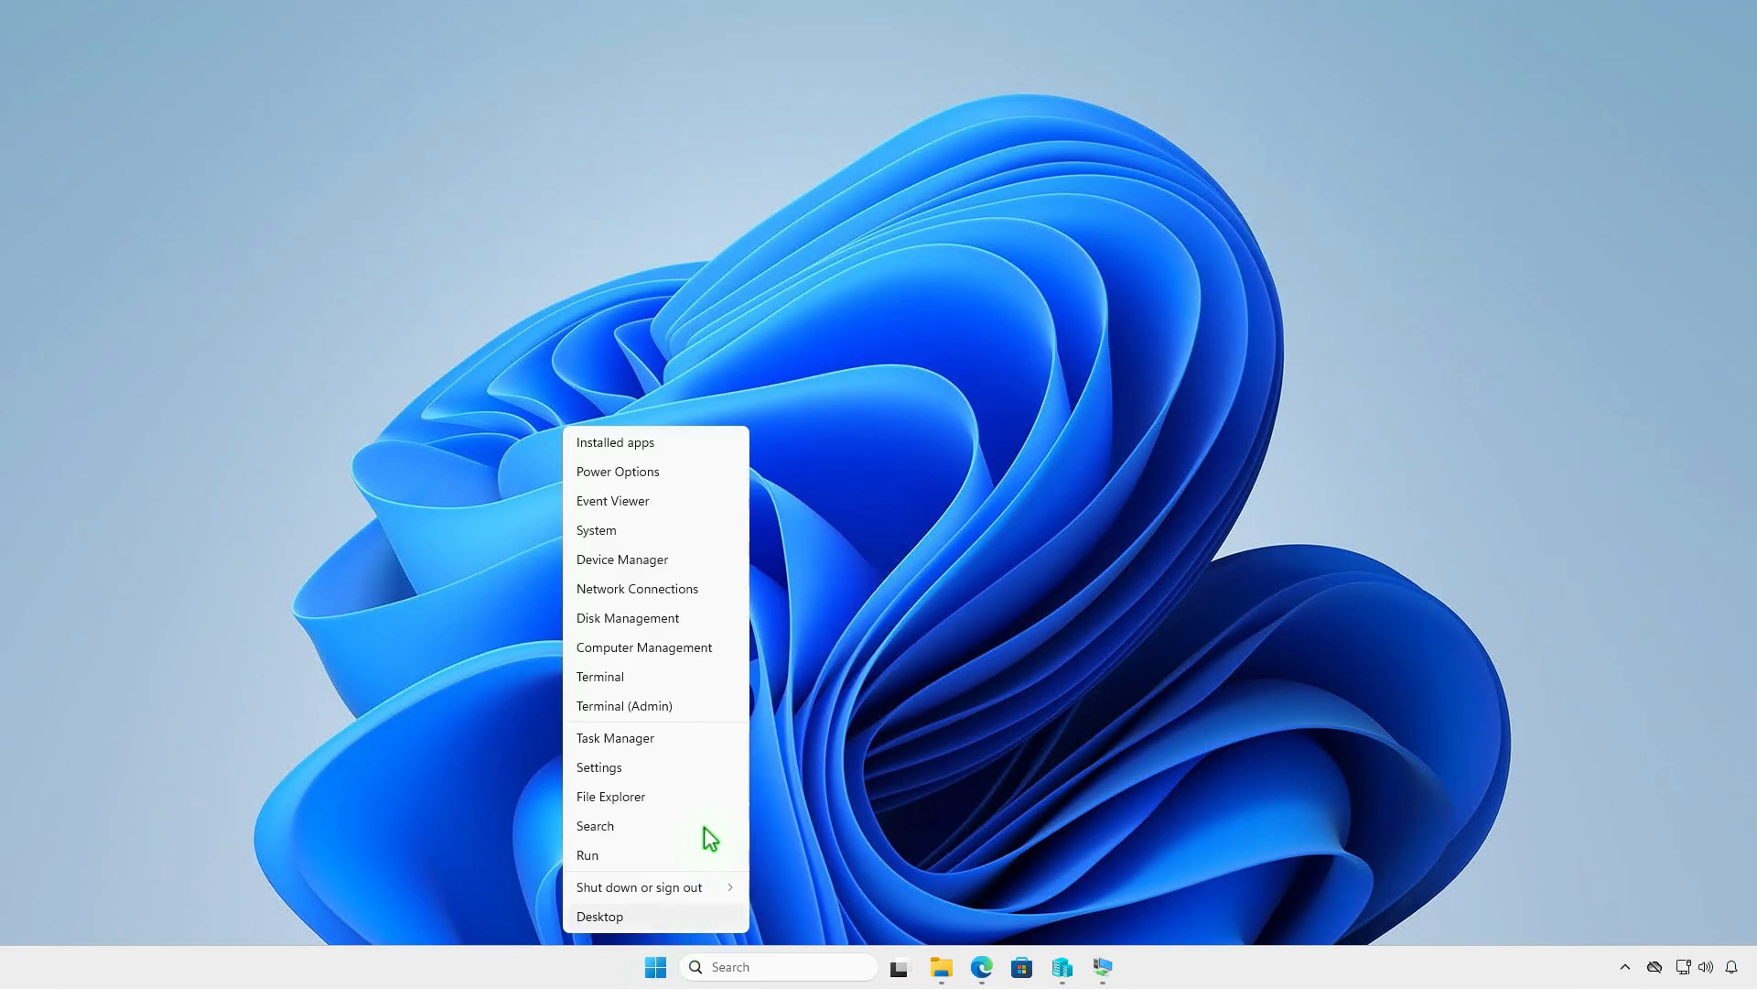
left_click(641, 705)
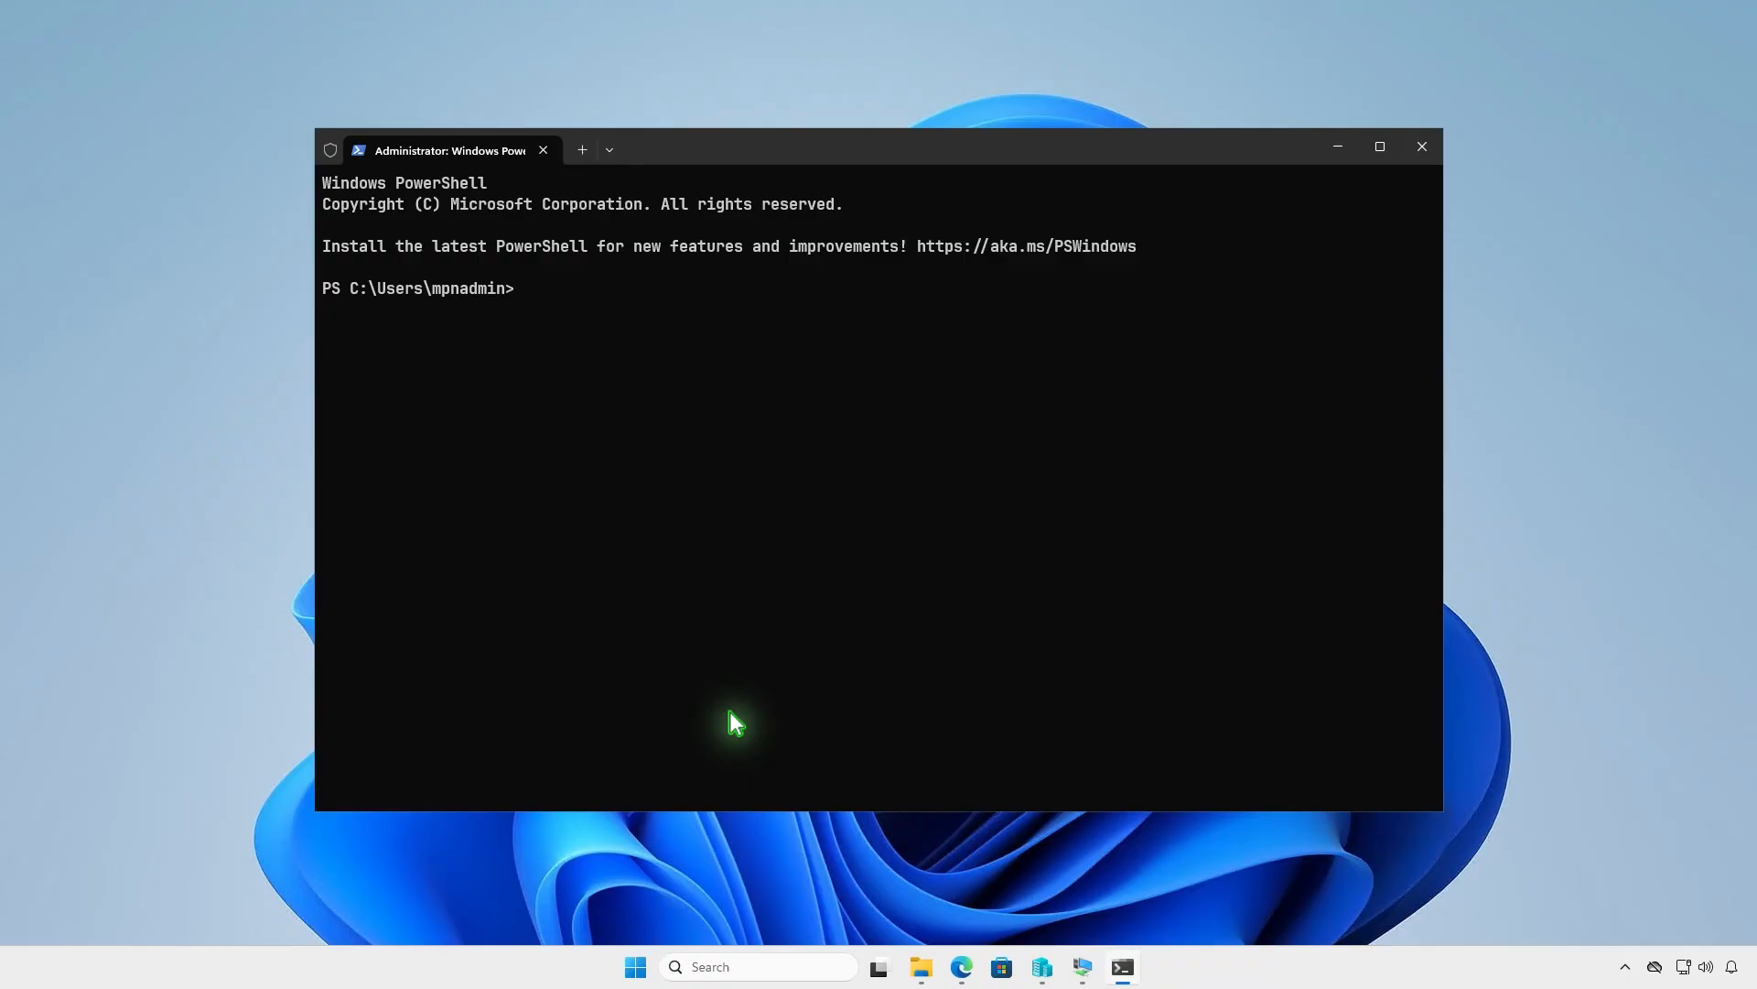
type("cd d")
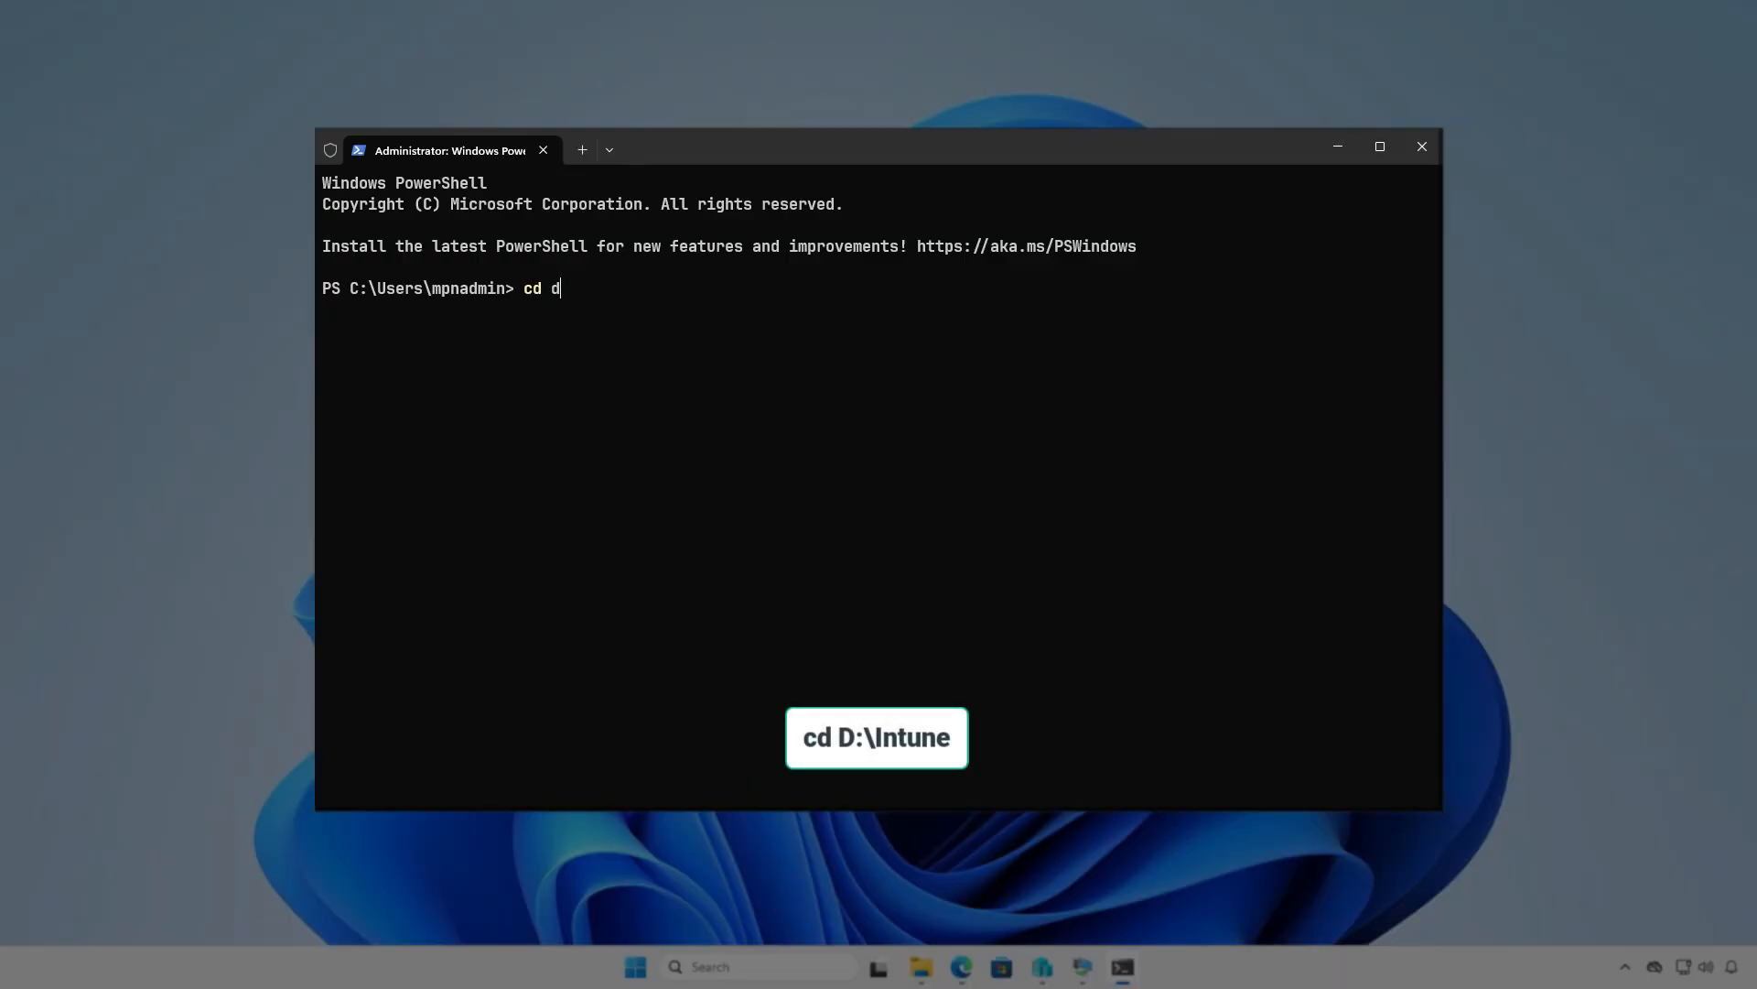
type(":\\In")
key("Tab")
key("Return")
key("Return")
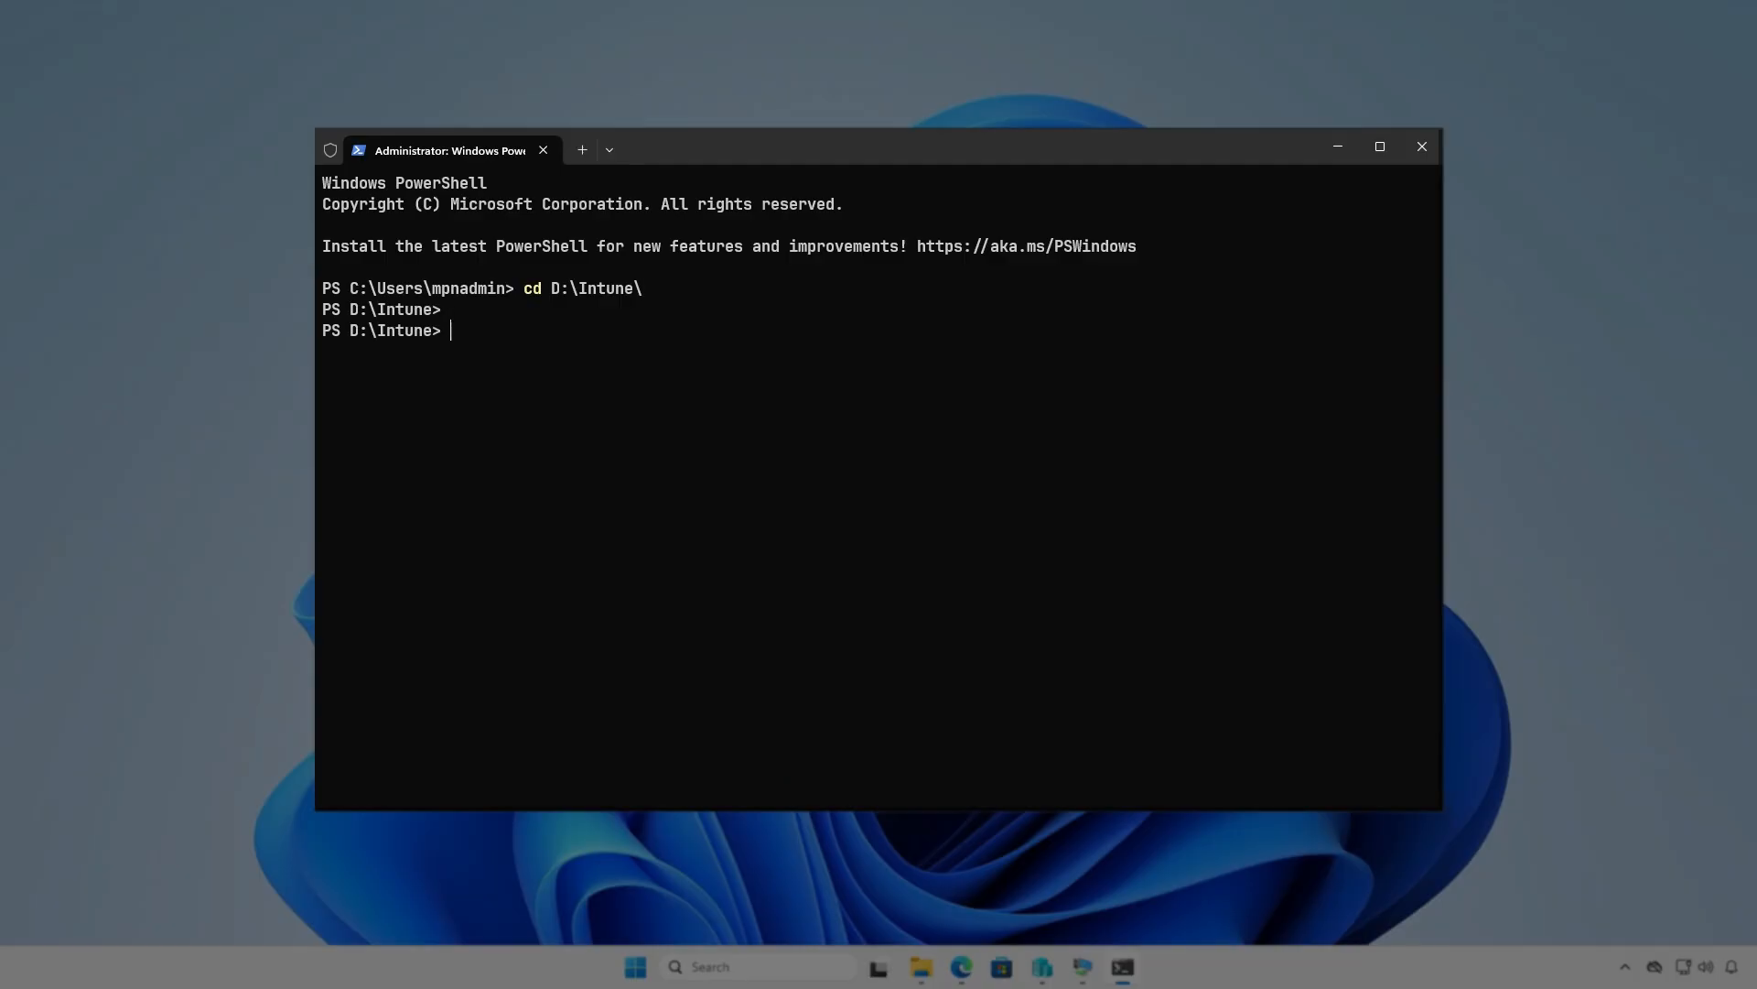
- Run .\IntuneWinAppUtil.exe and specify D:\Intune\Input as the source folder
type("intu")
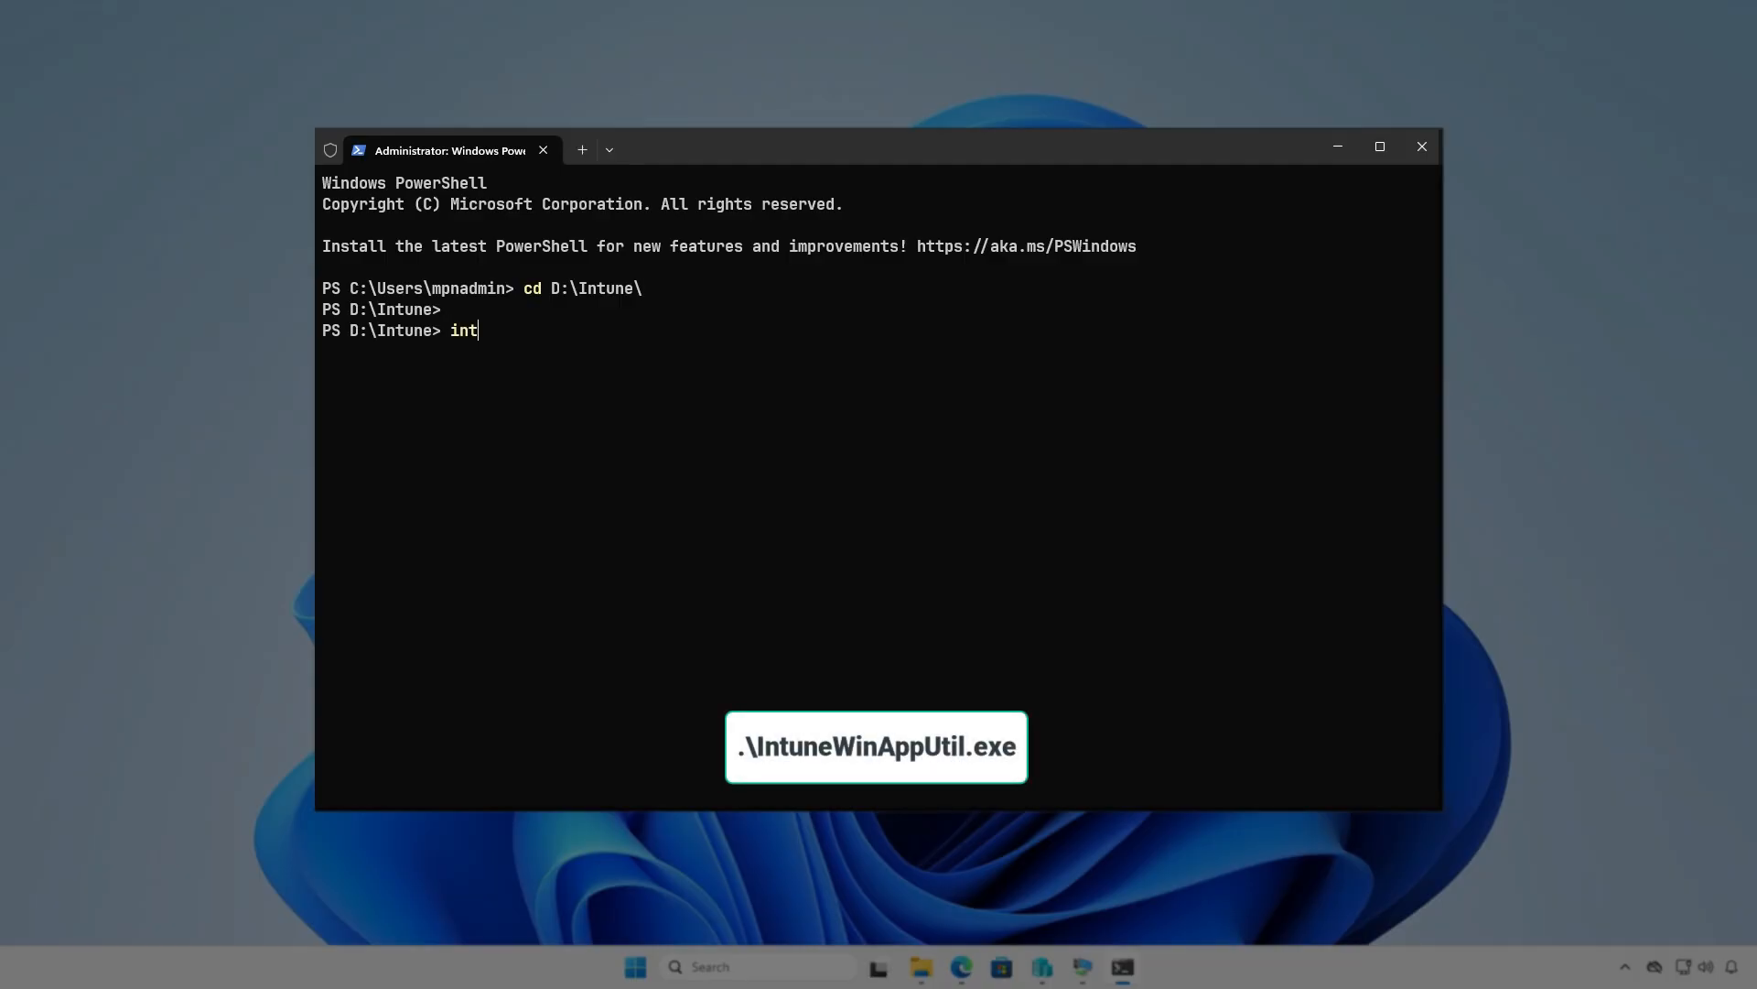
key("Tab")
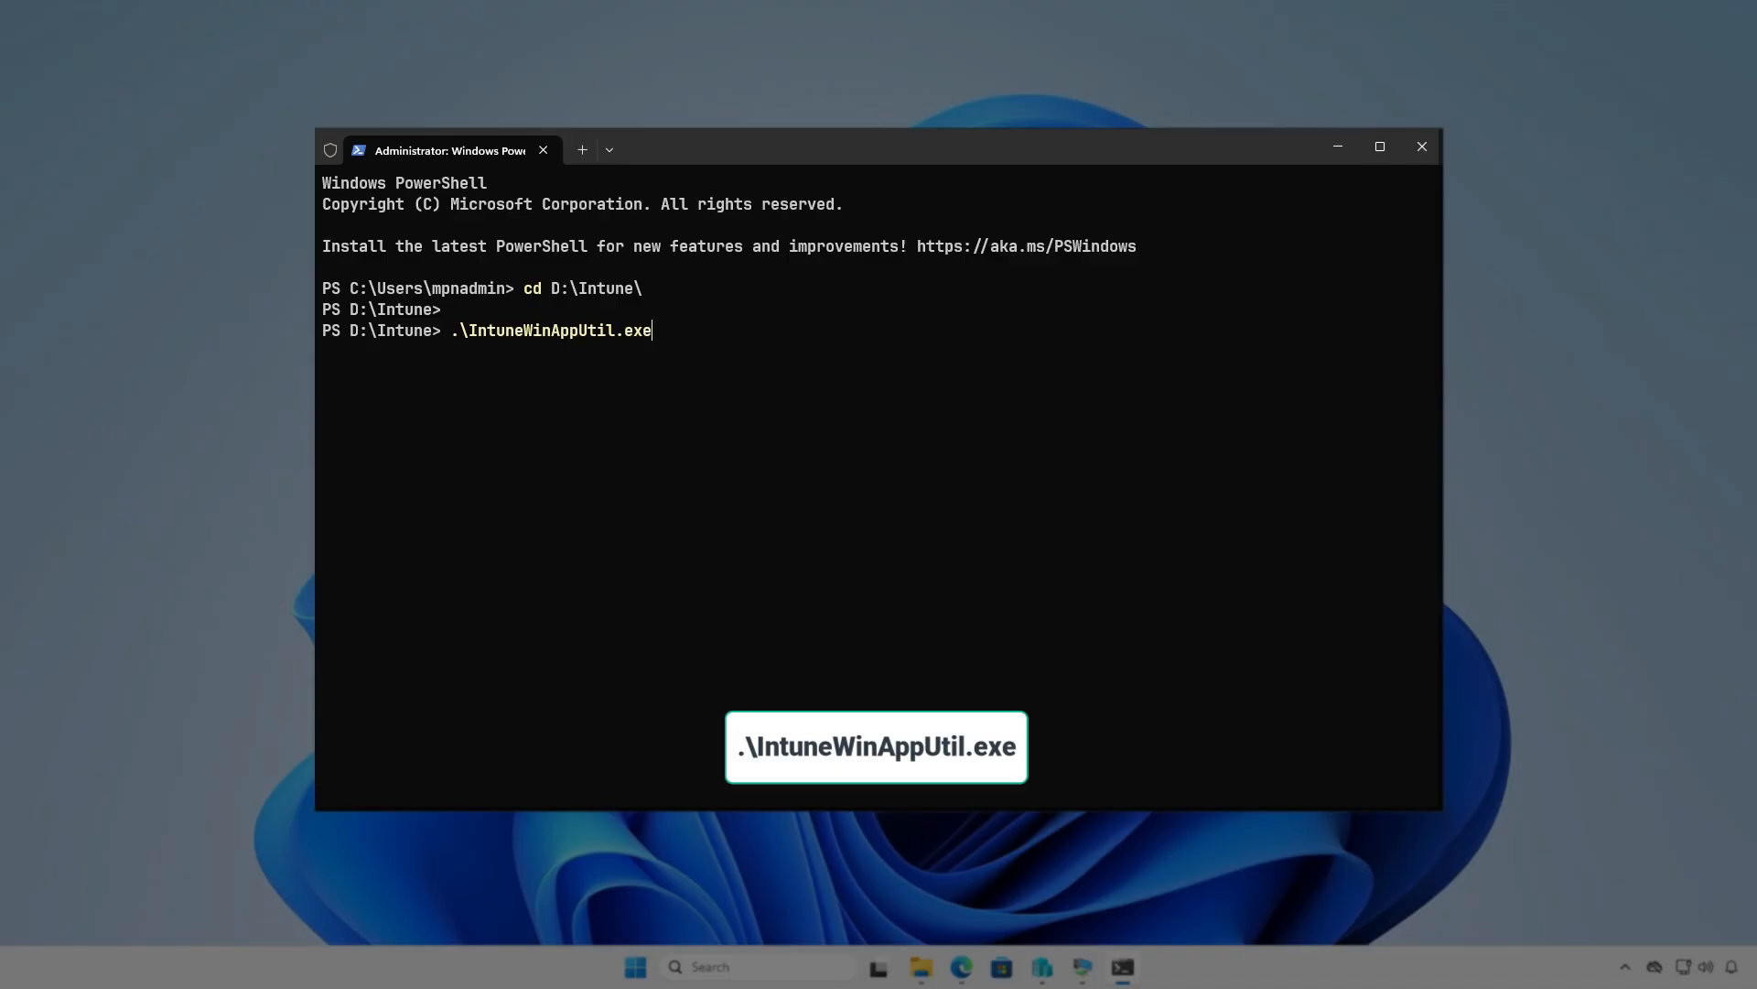
key("Return")
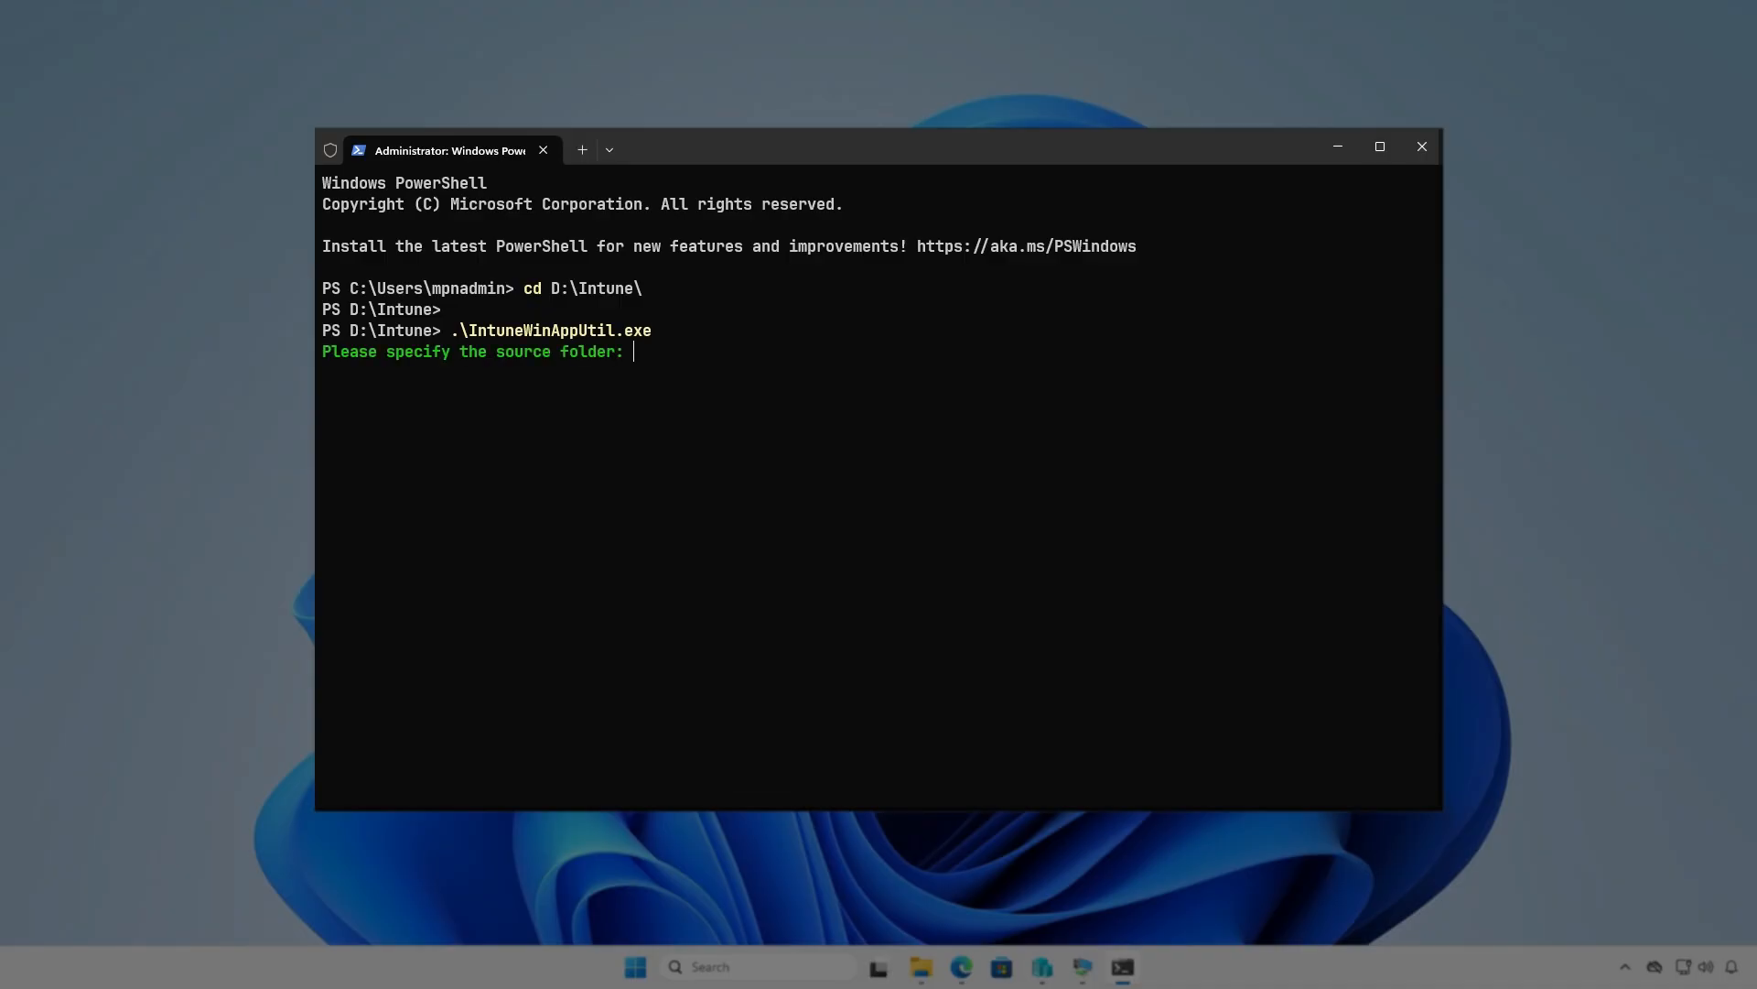
type("D:\\Intun")
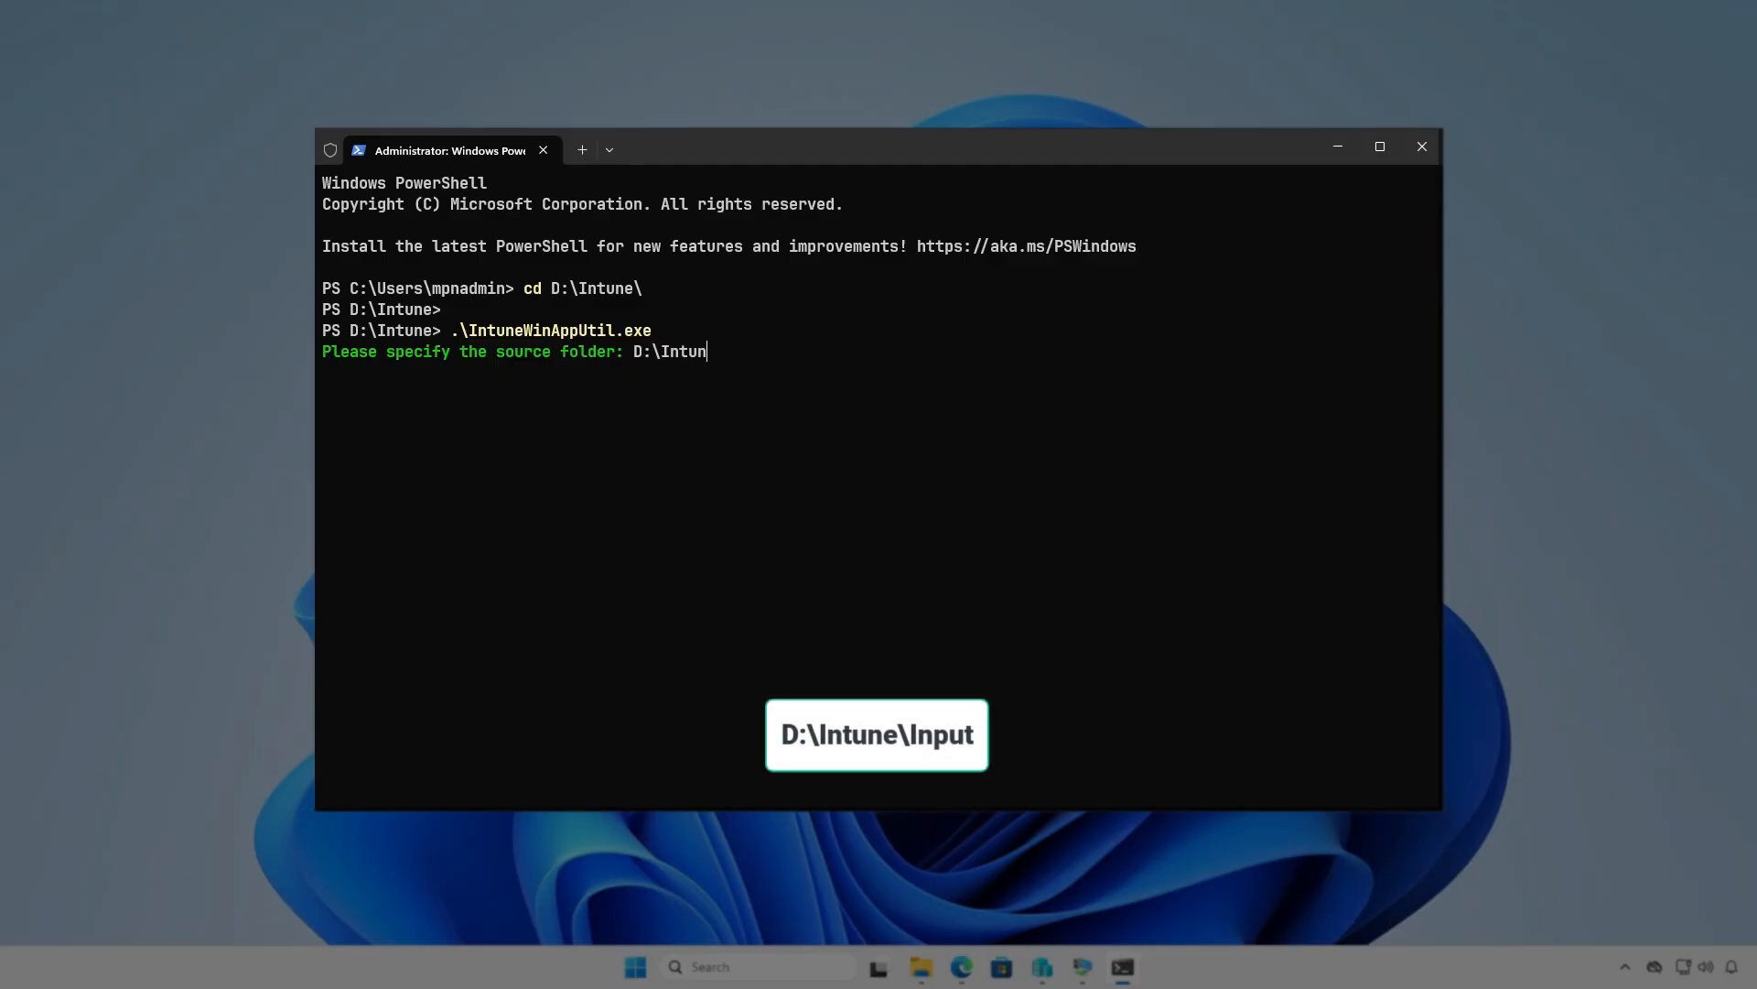
type("e\\Input")
key("Return")
- Specify D:\Intune\Input\setup.exe as the setup file for the package
type("D:\\")
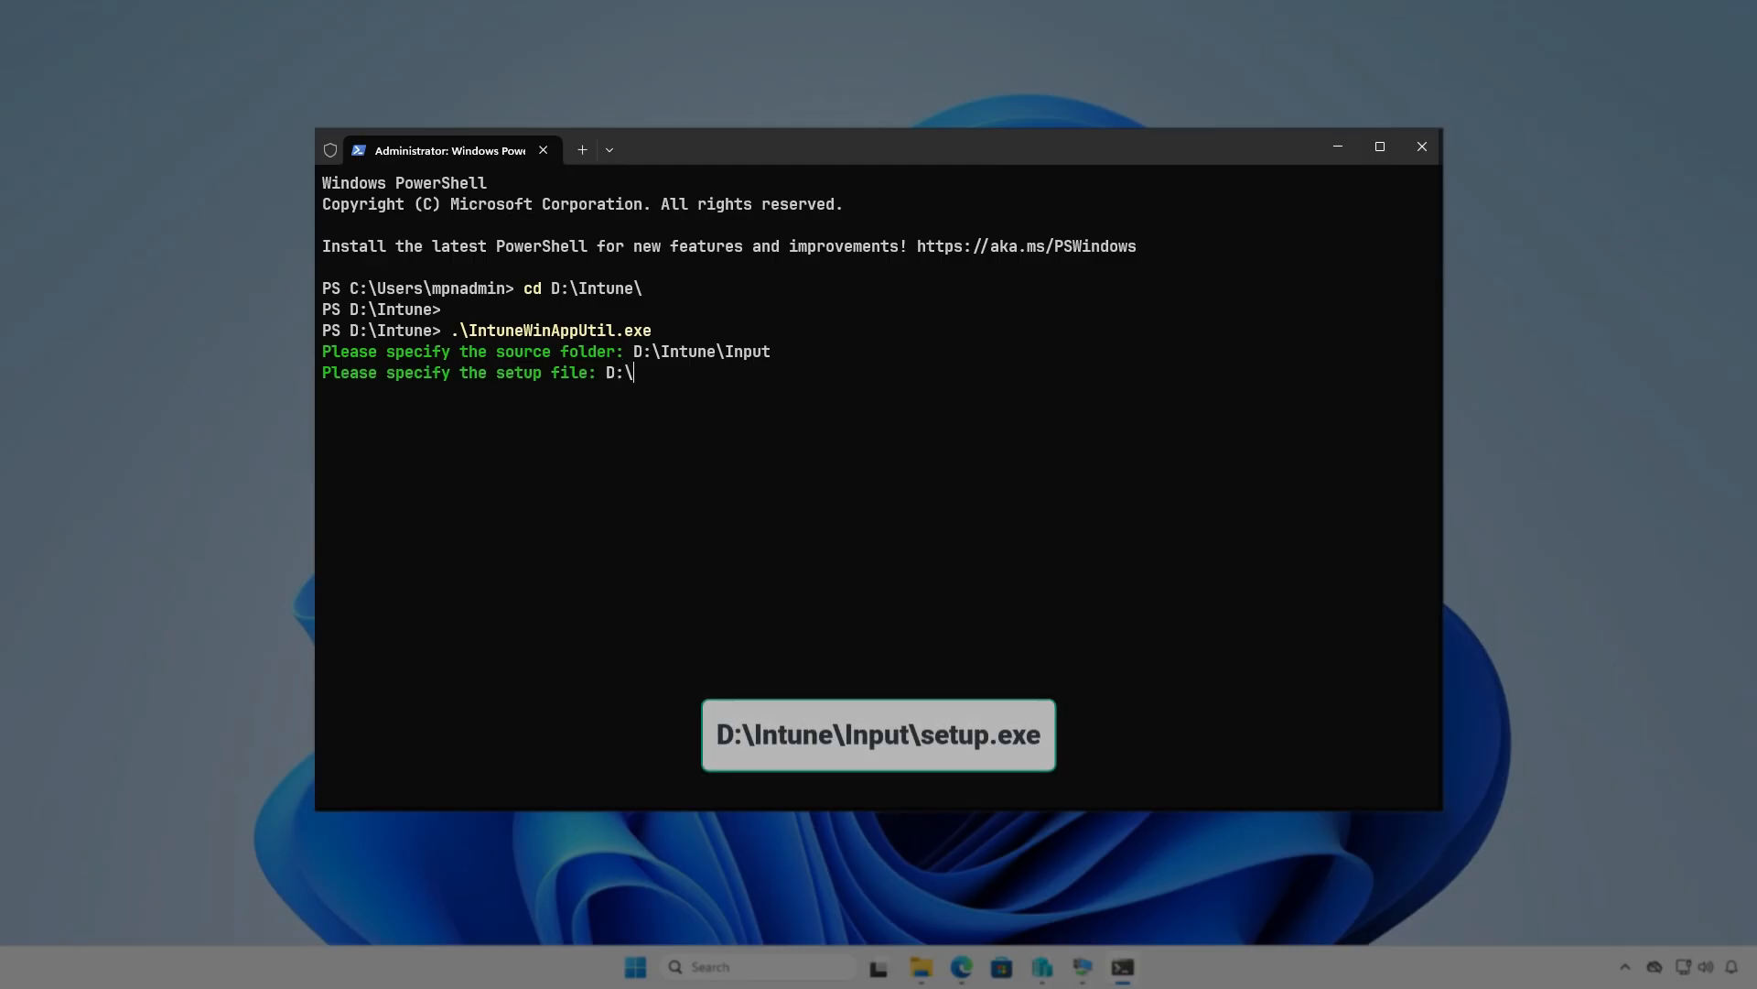
type("Intune\\In")
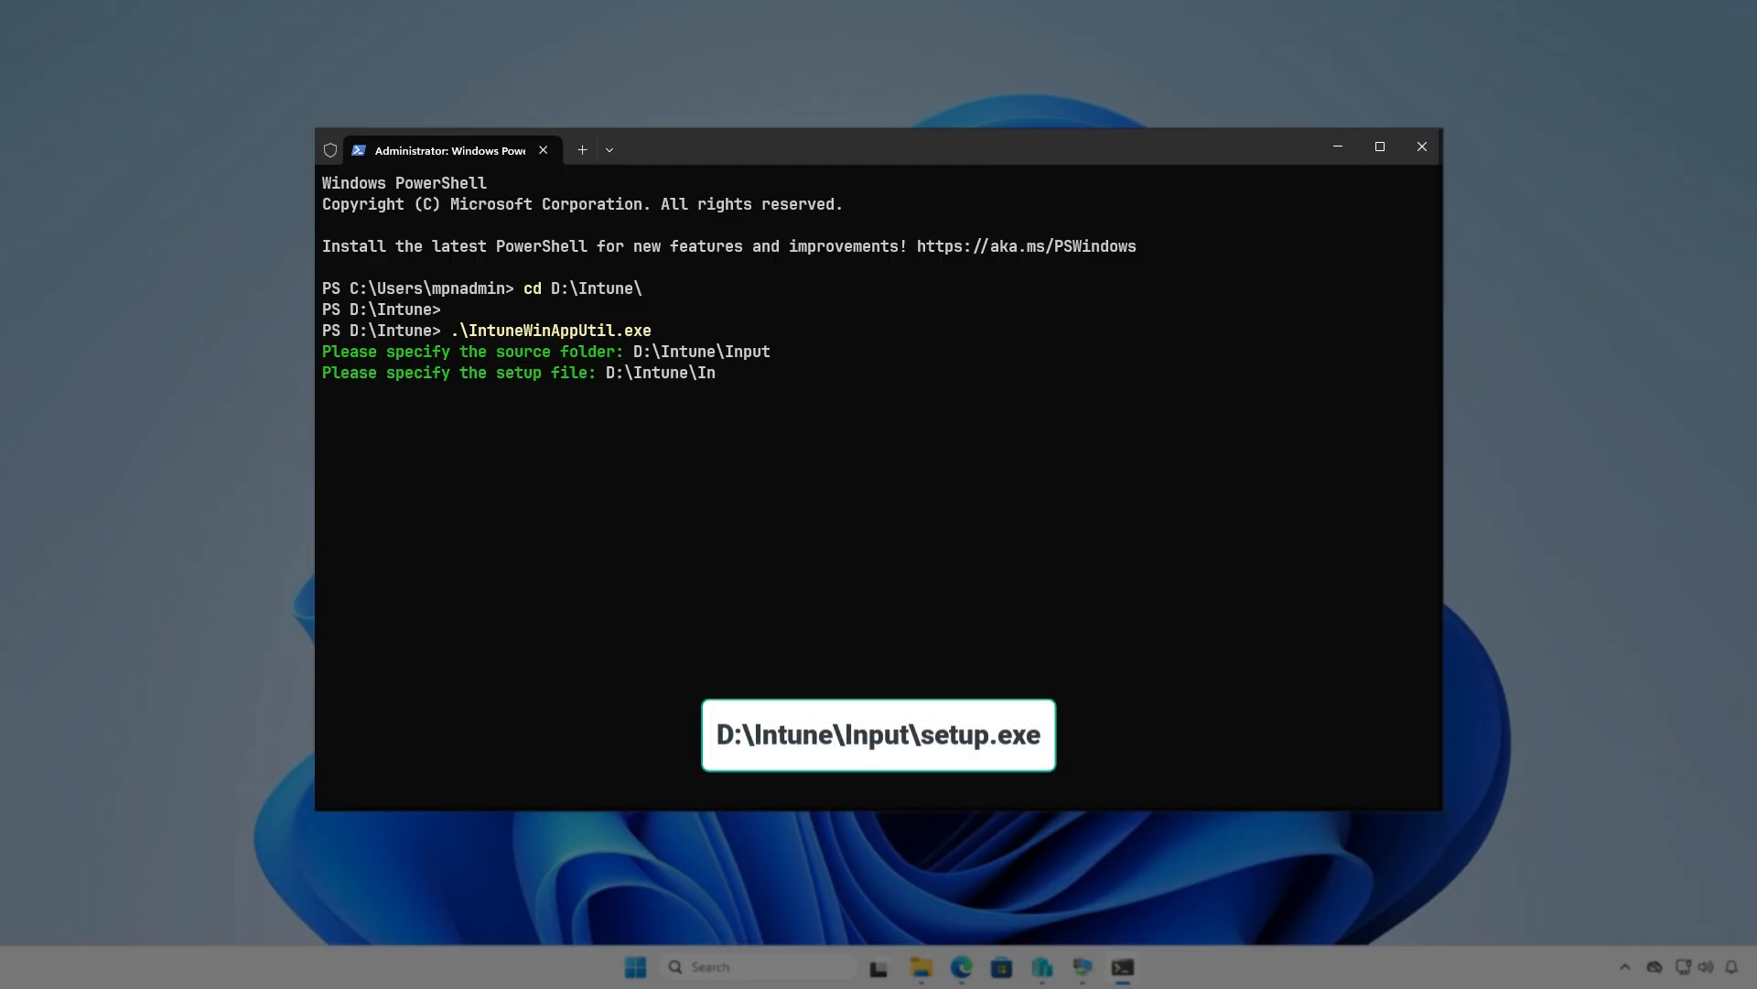
type("put\\setup.exe")
key("Return")
- Specify D:\Intune\Output as the output folder and decline a catalog folder to generate the package
type("D:\\")
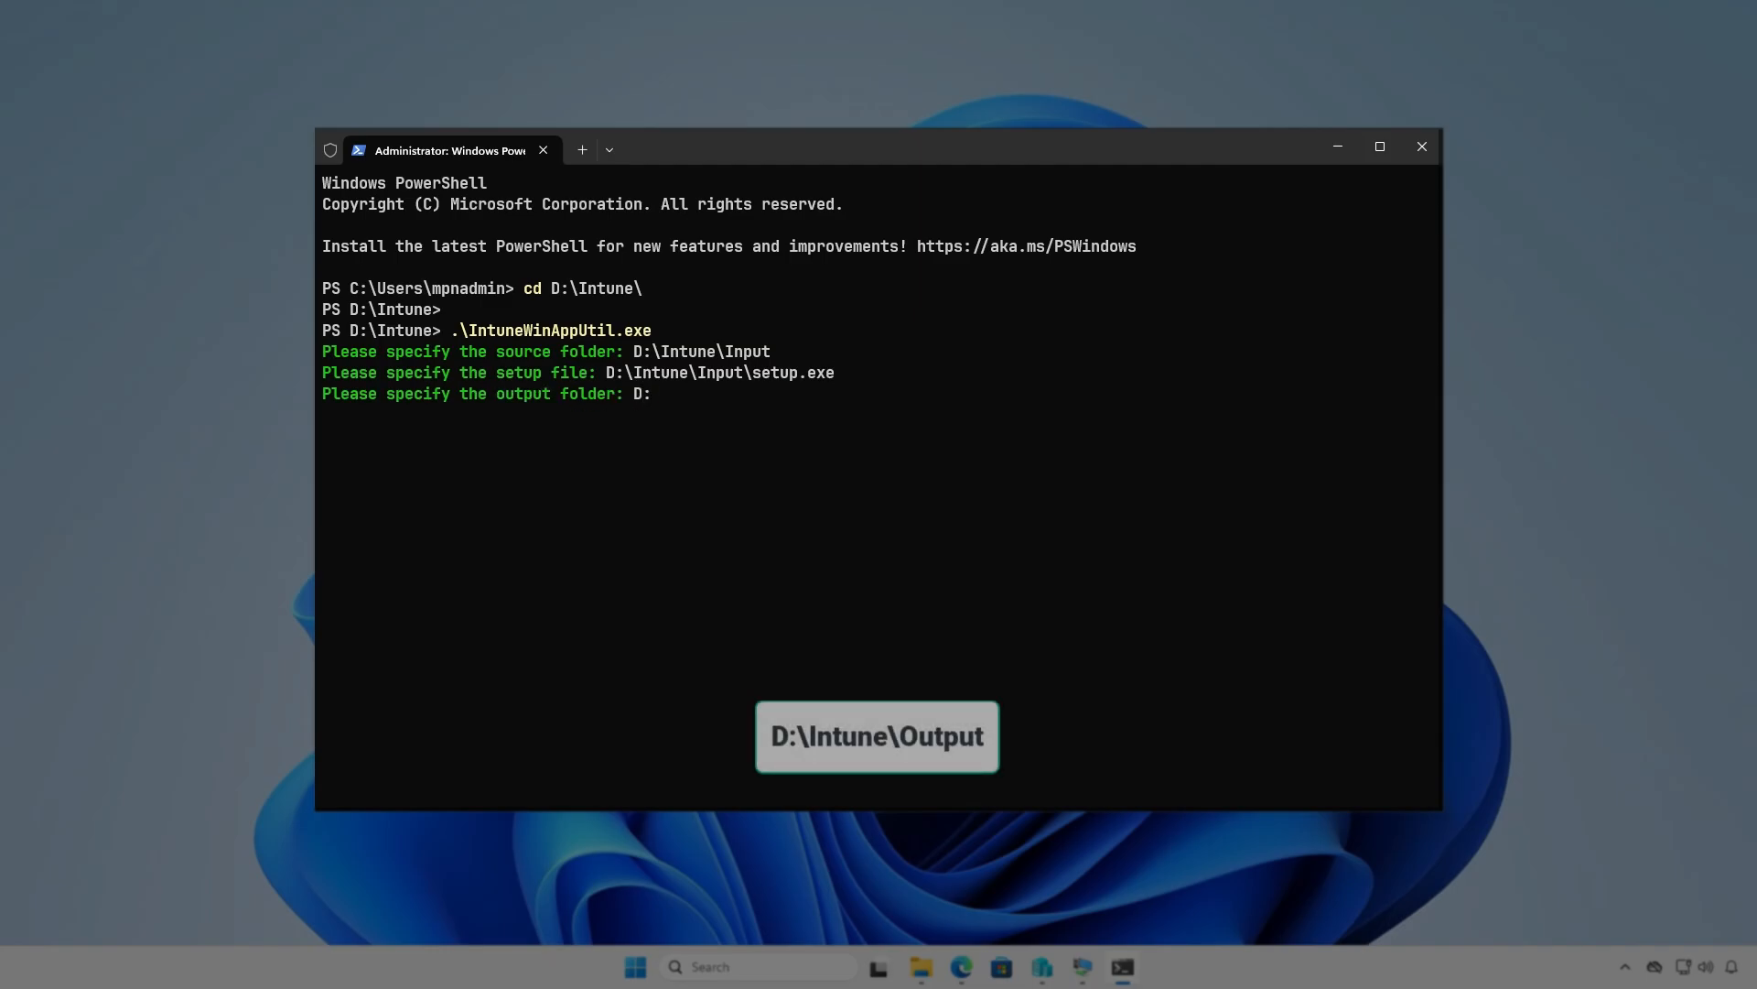
type("I")
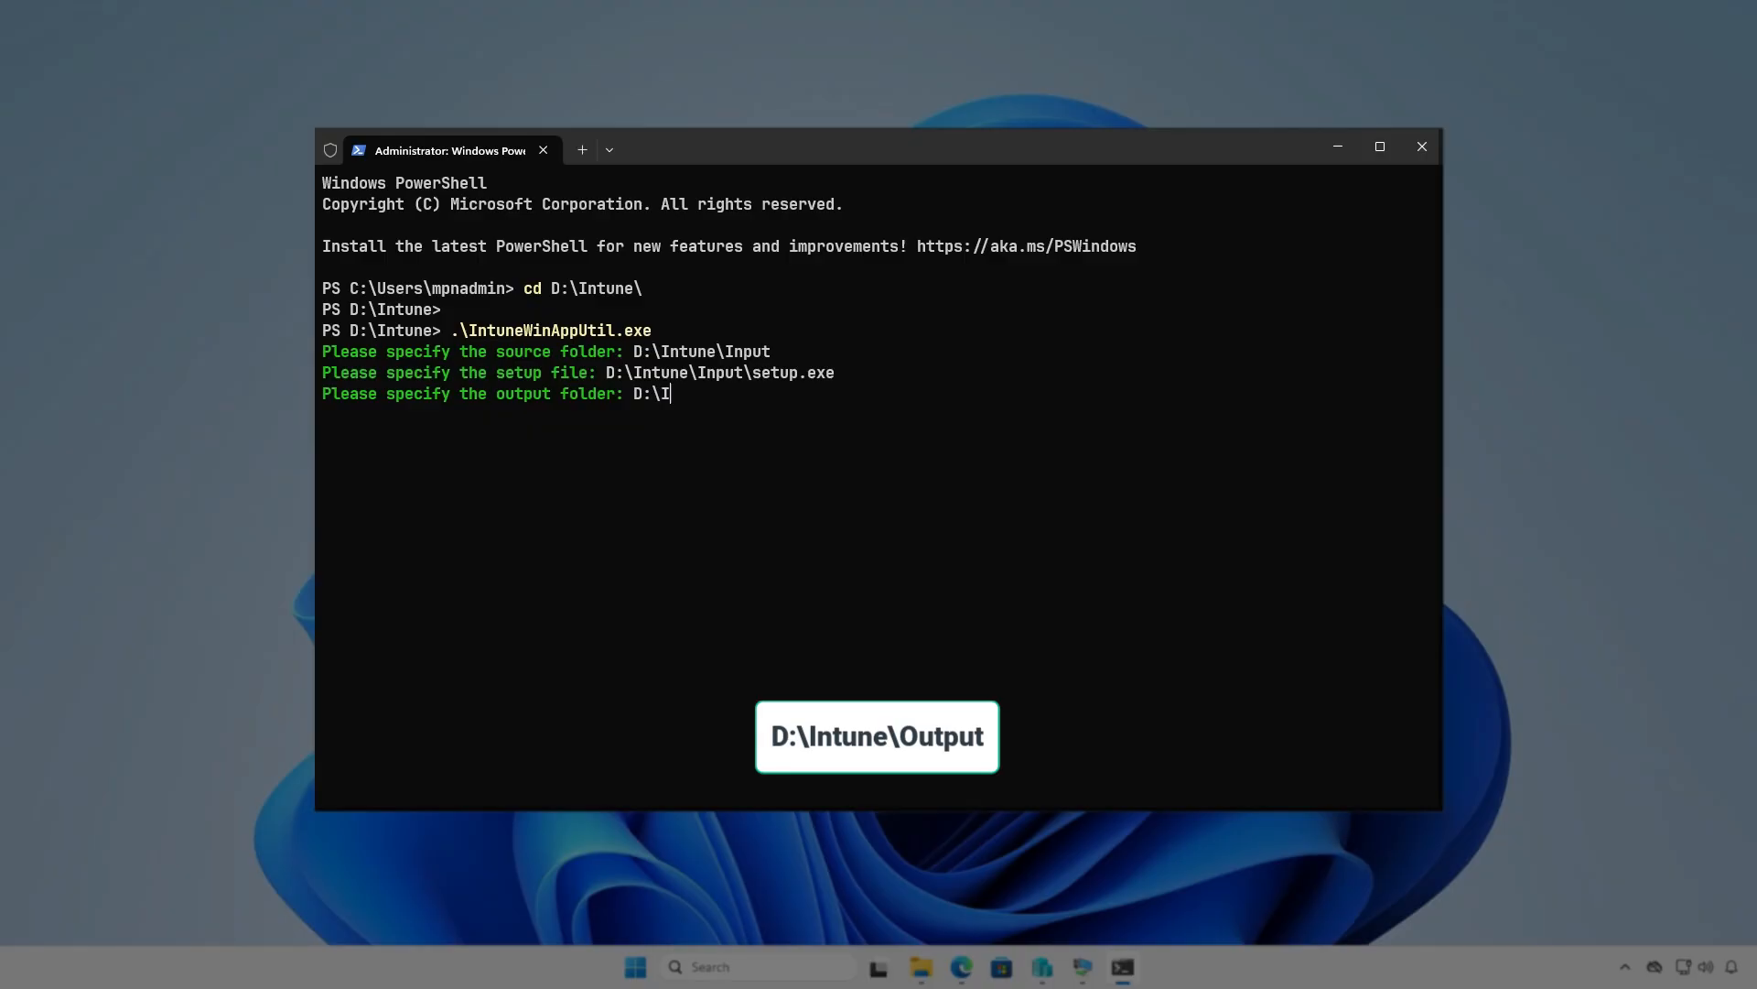
type("ntune\\Output")
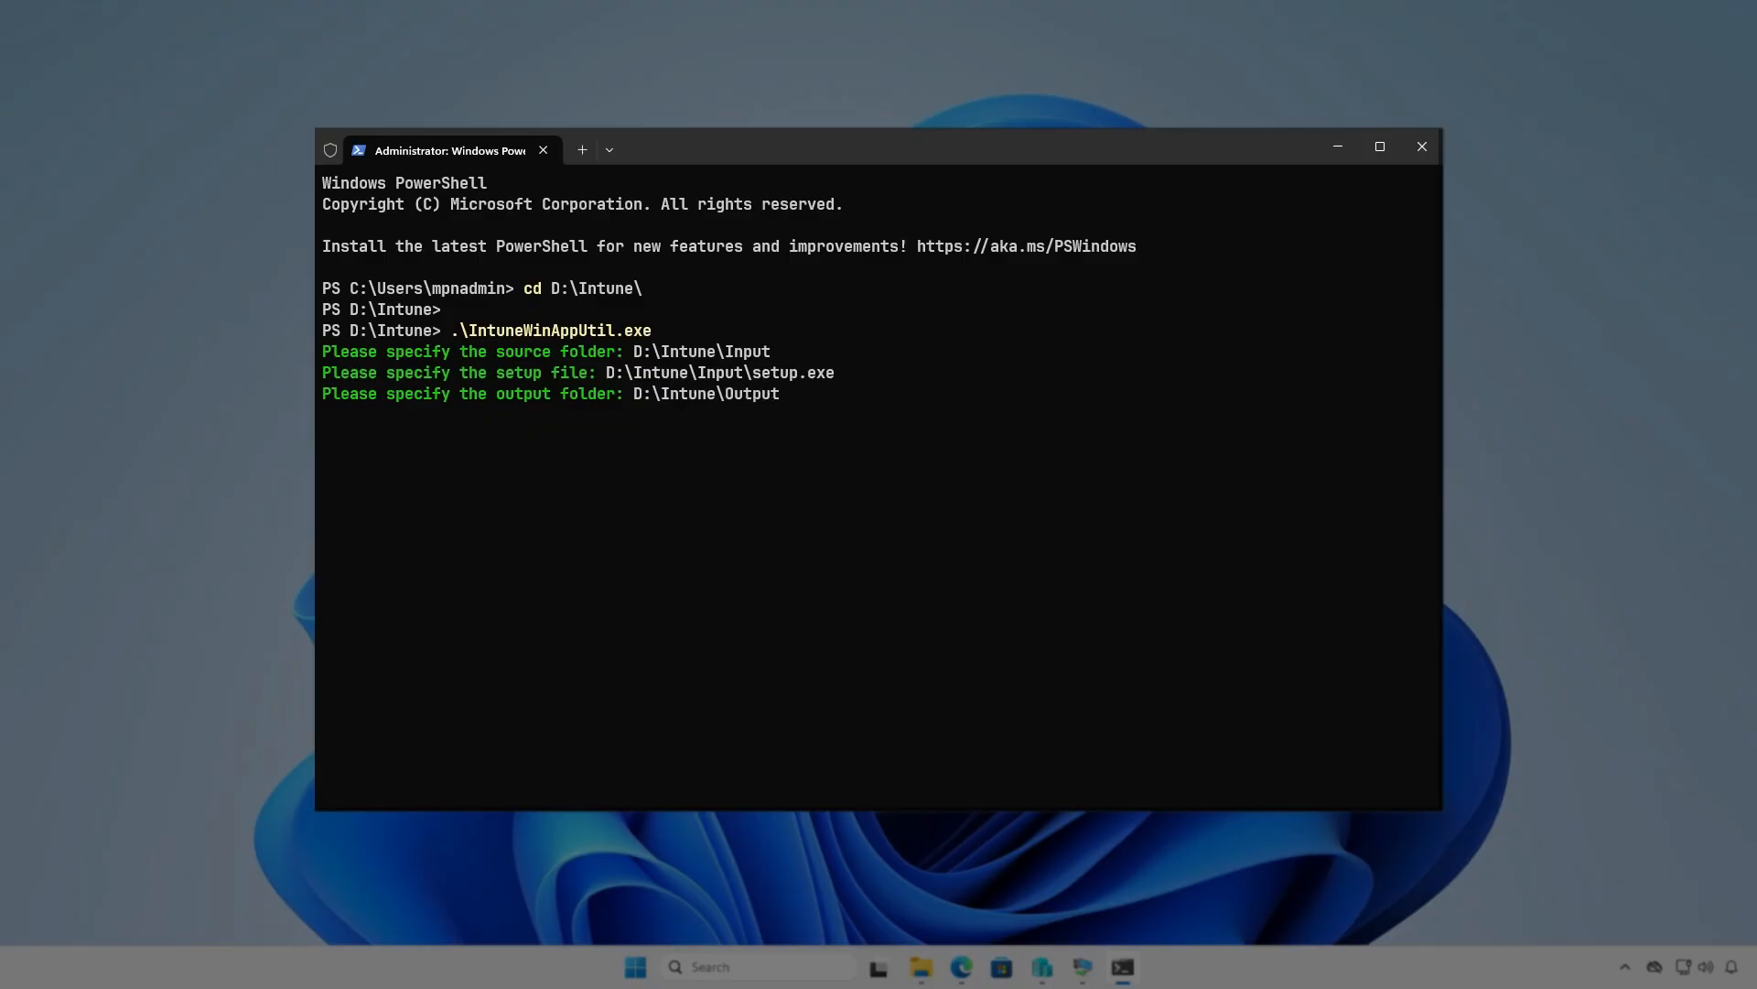
key("Return")
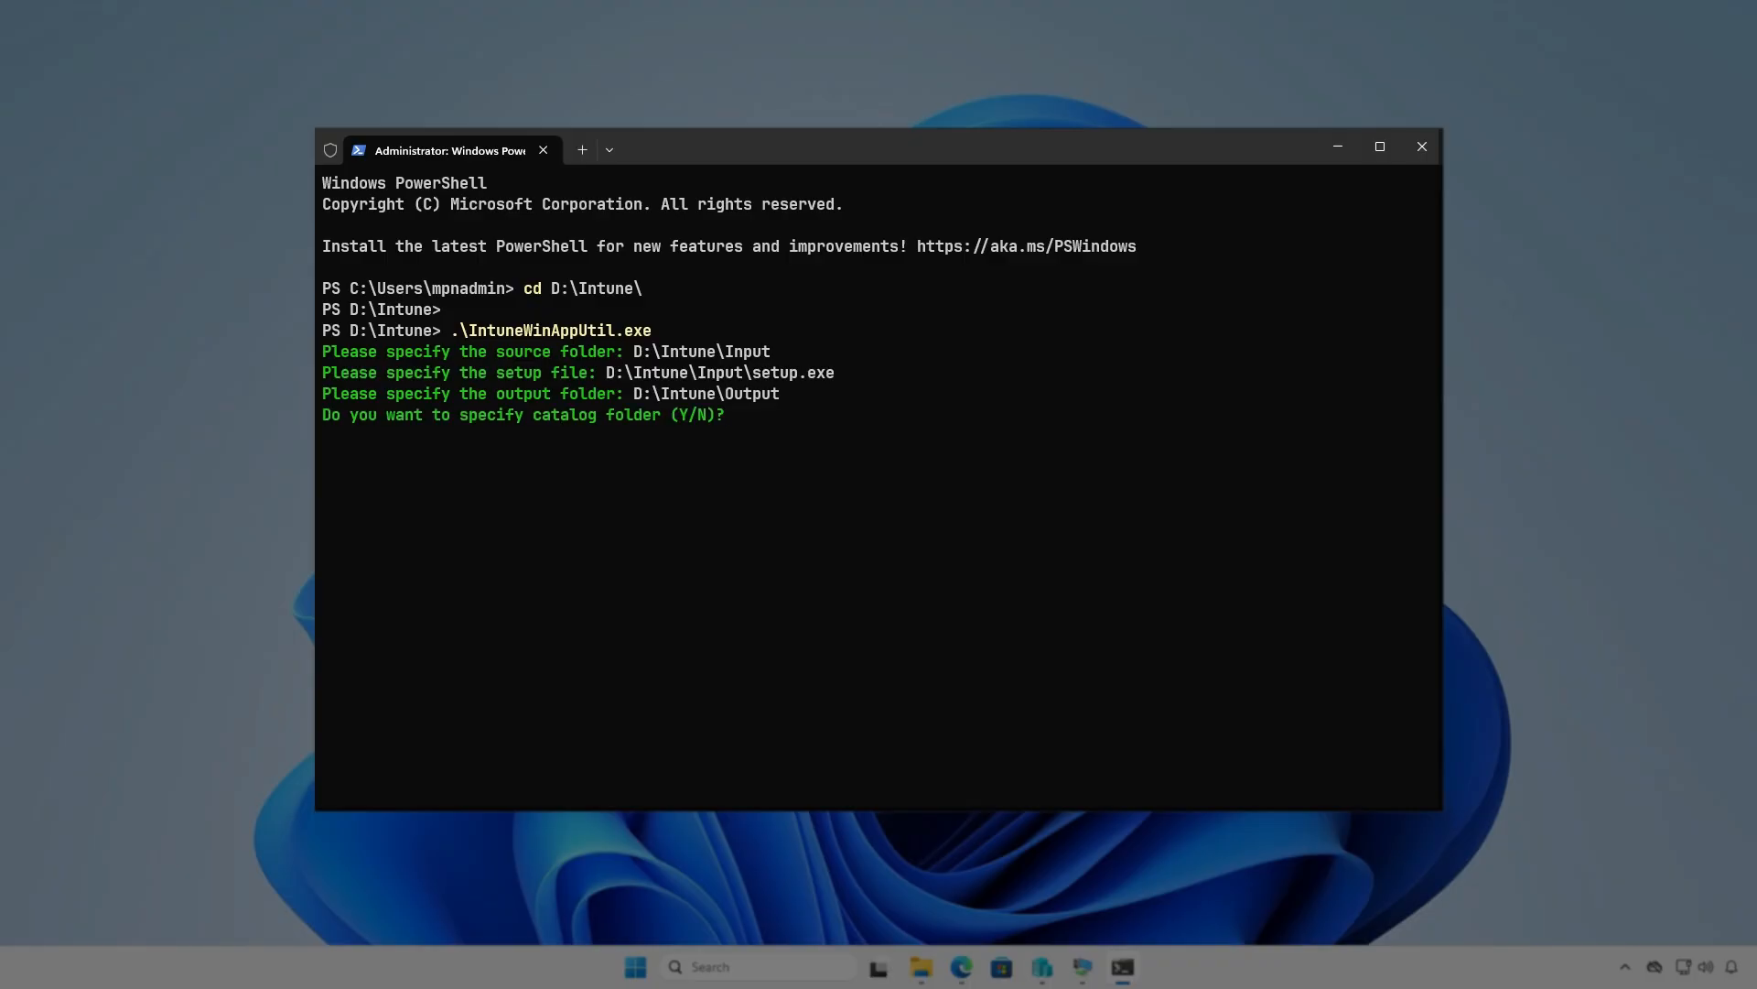
key("n")
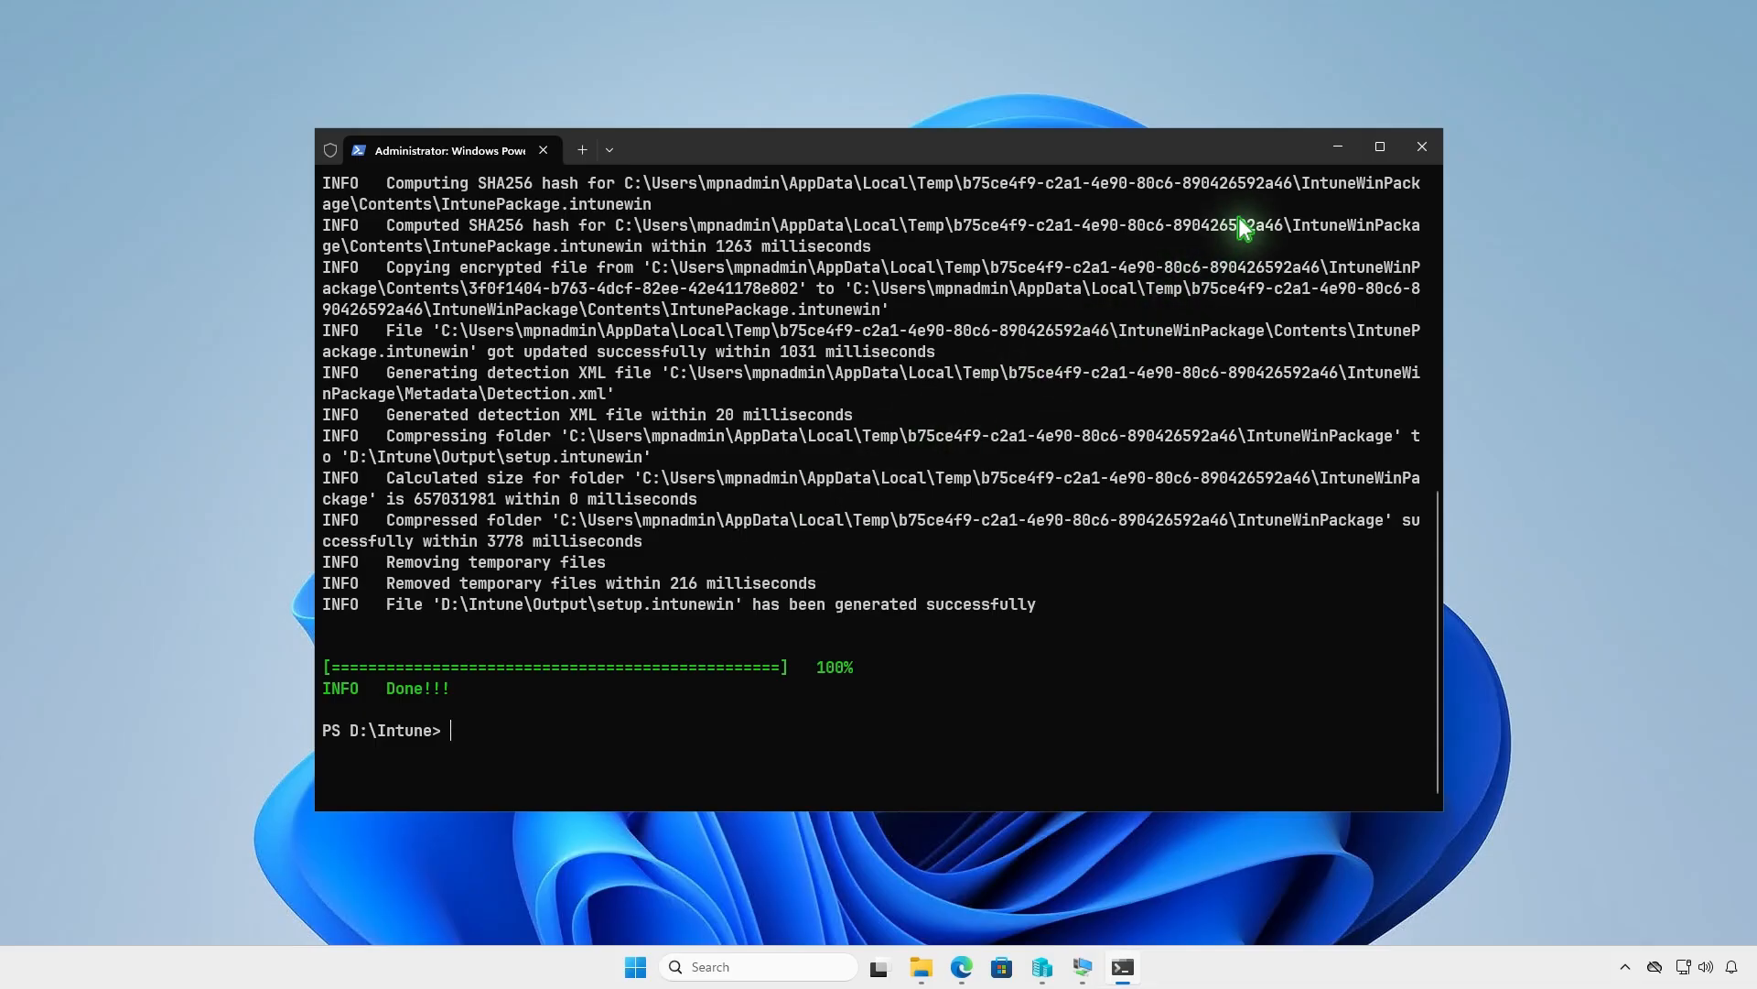
- Minimize the terminal, check the D:\Intune\Output folder in File Explorer for the generated package, and minimize that window
left_click(1338, 146)
left_click(921, 966)
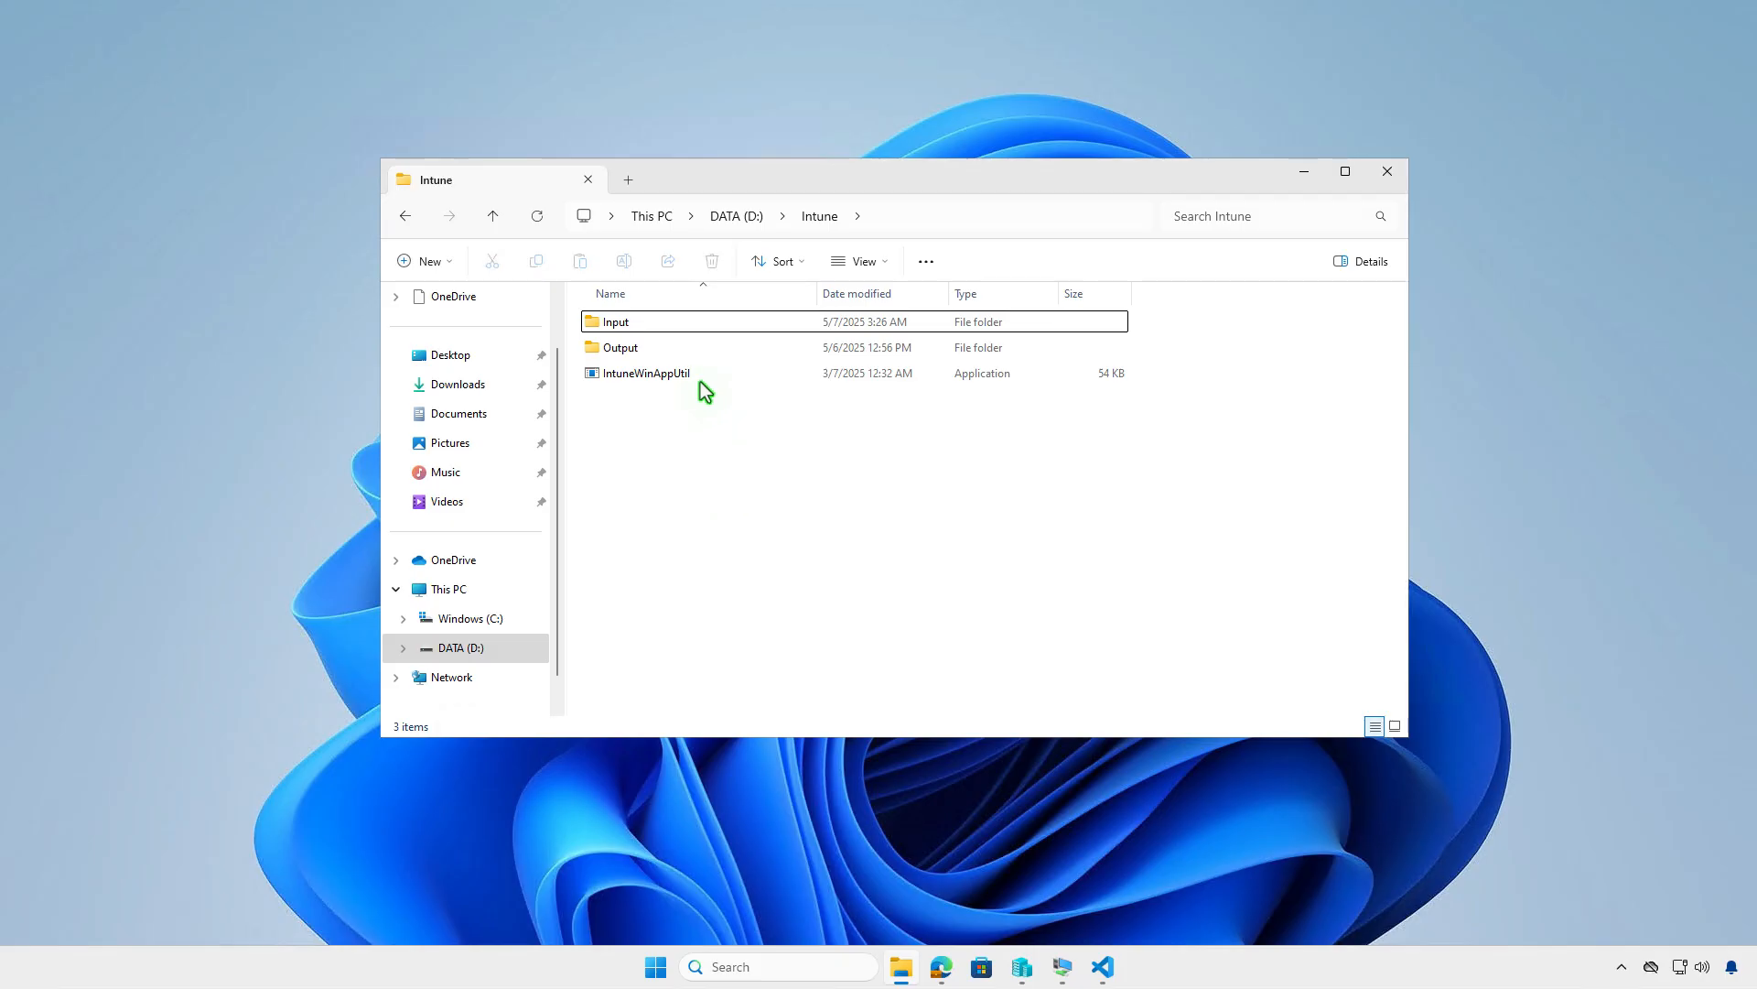
double_click(702, 354)
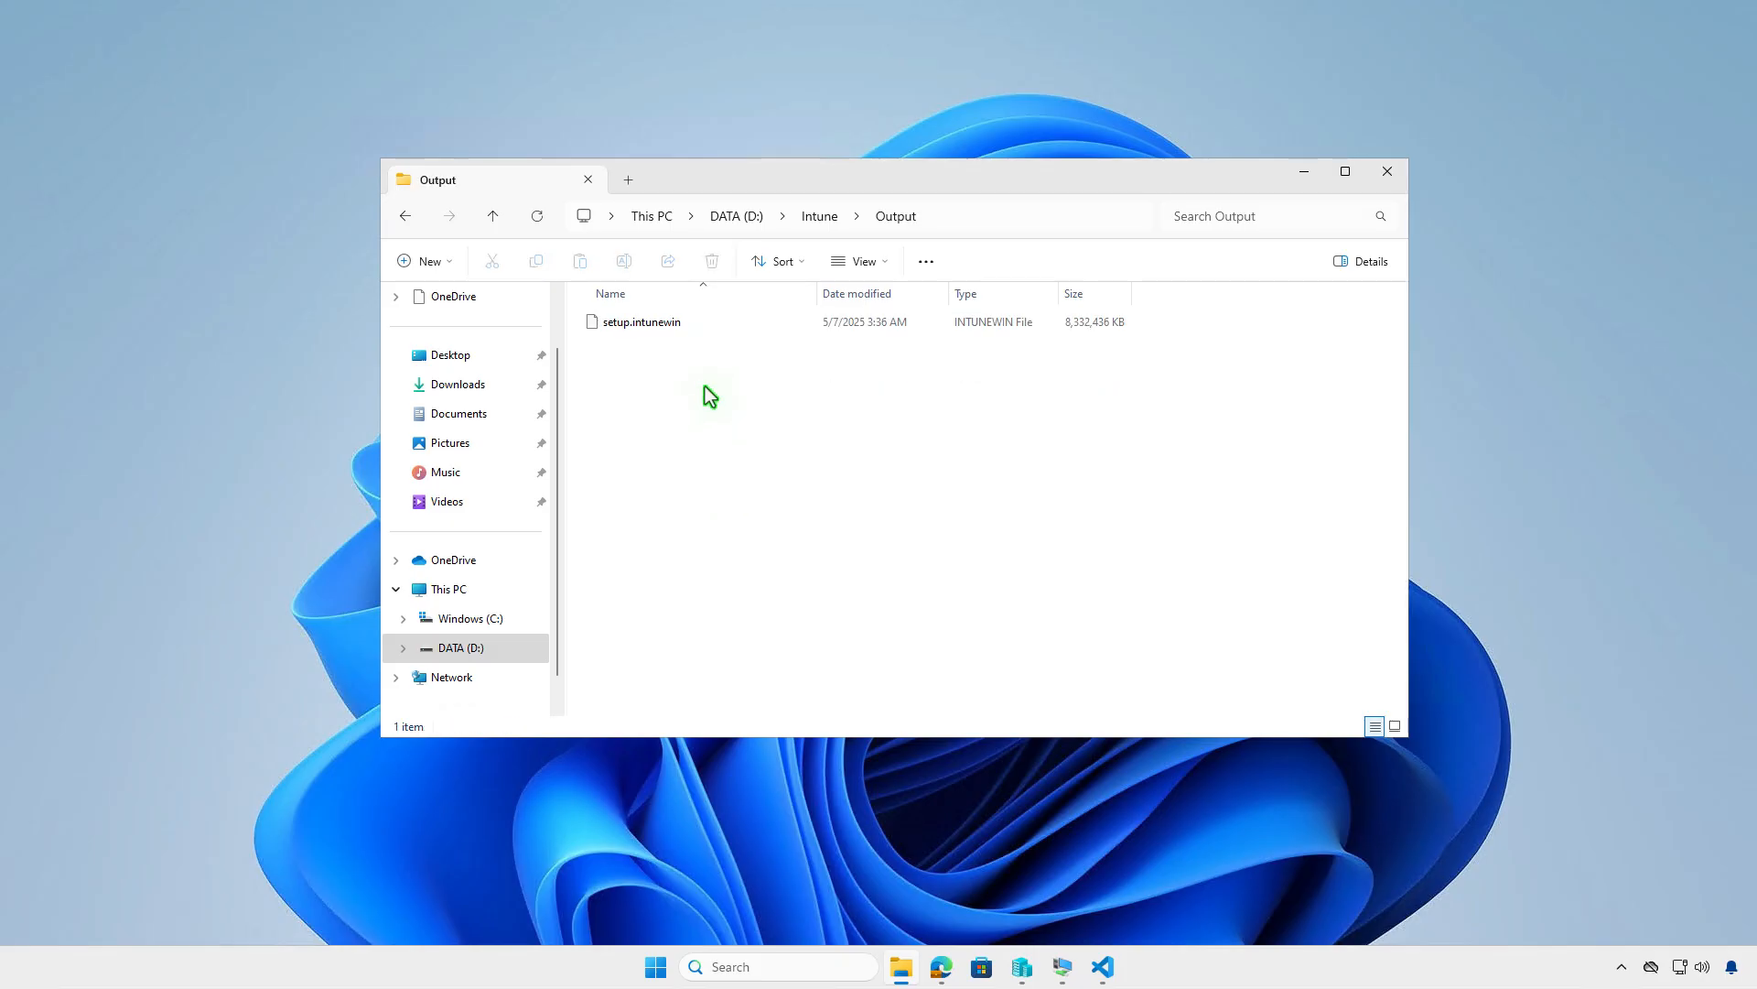
left_click(1289, 181)
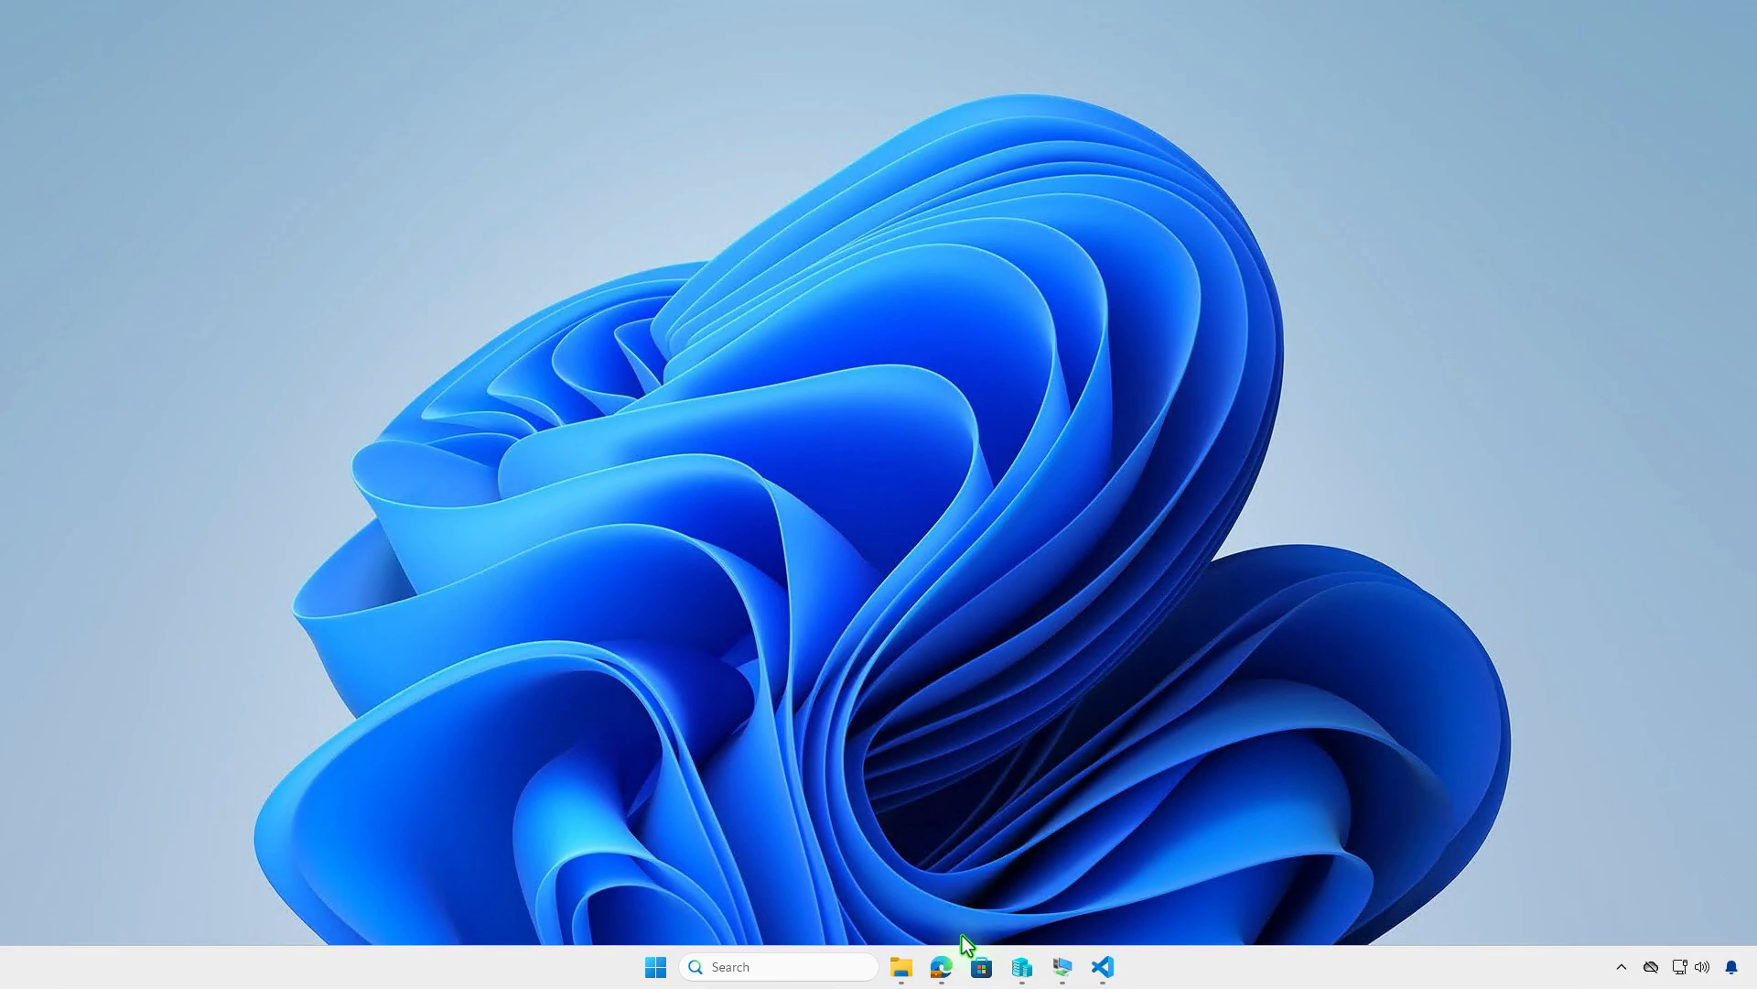
- Switch to the Microsoft Intune admin center in Edge and open the Windows apps list
left_click(942, 966)
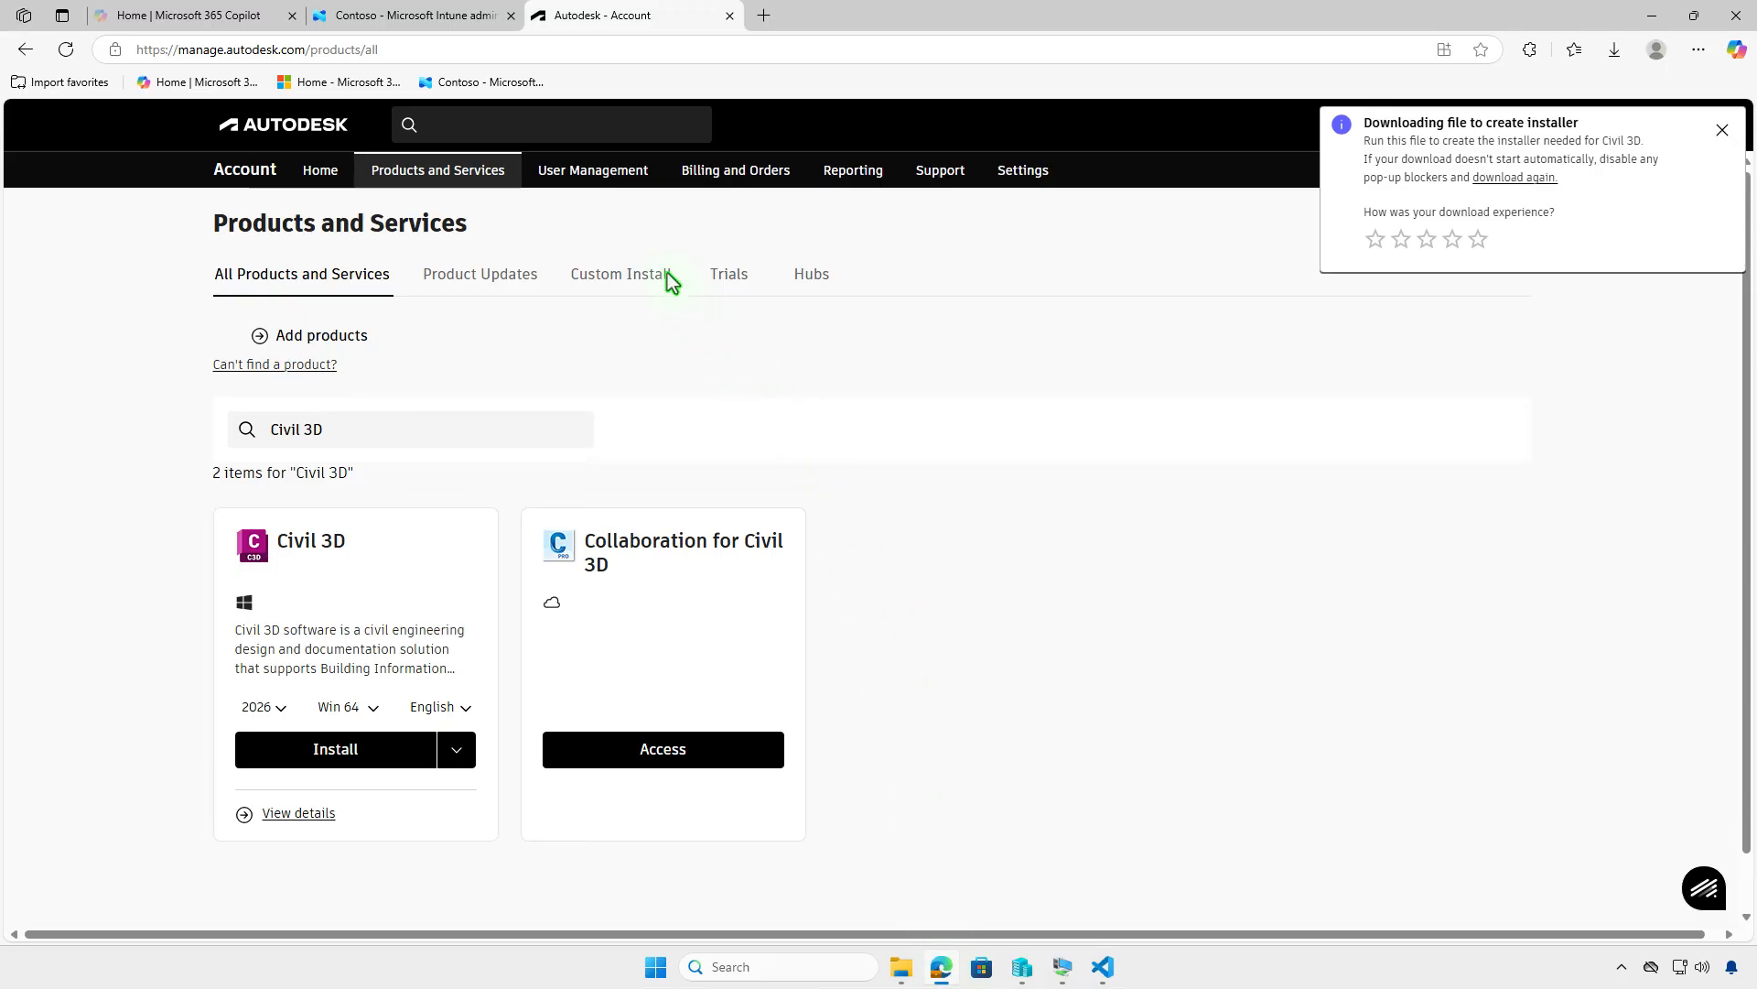
left_click(481, 28)
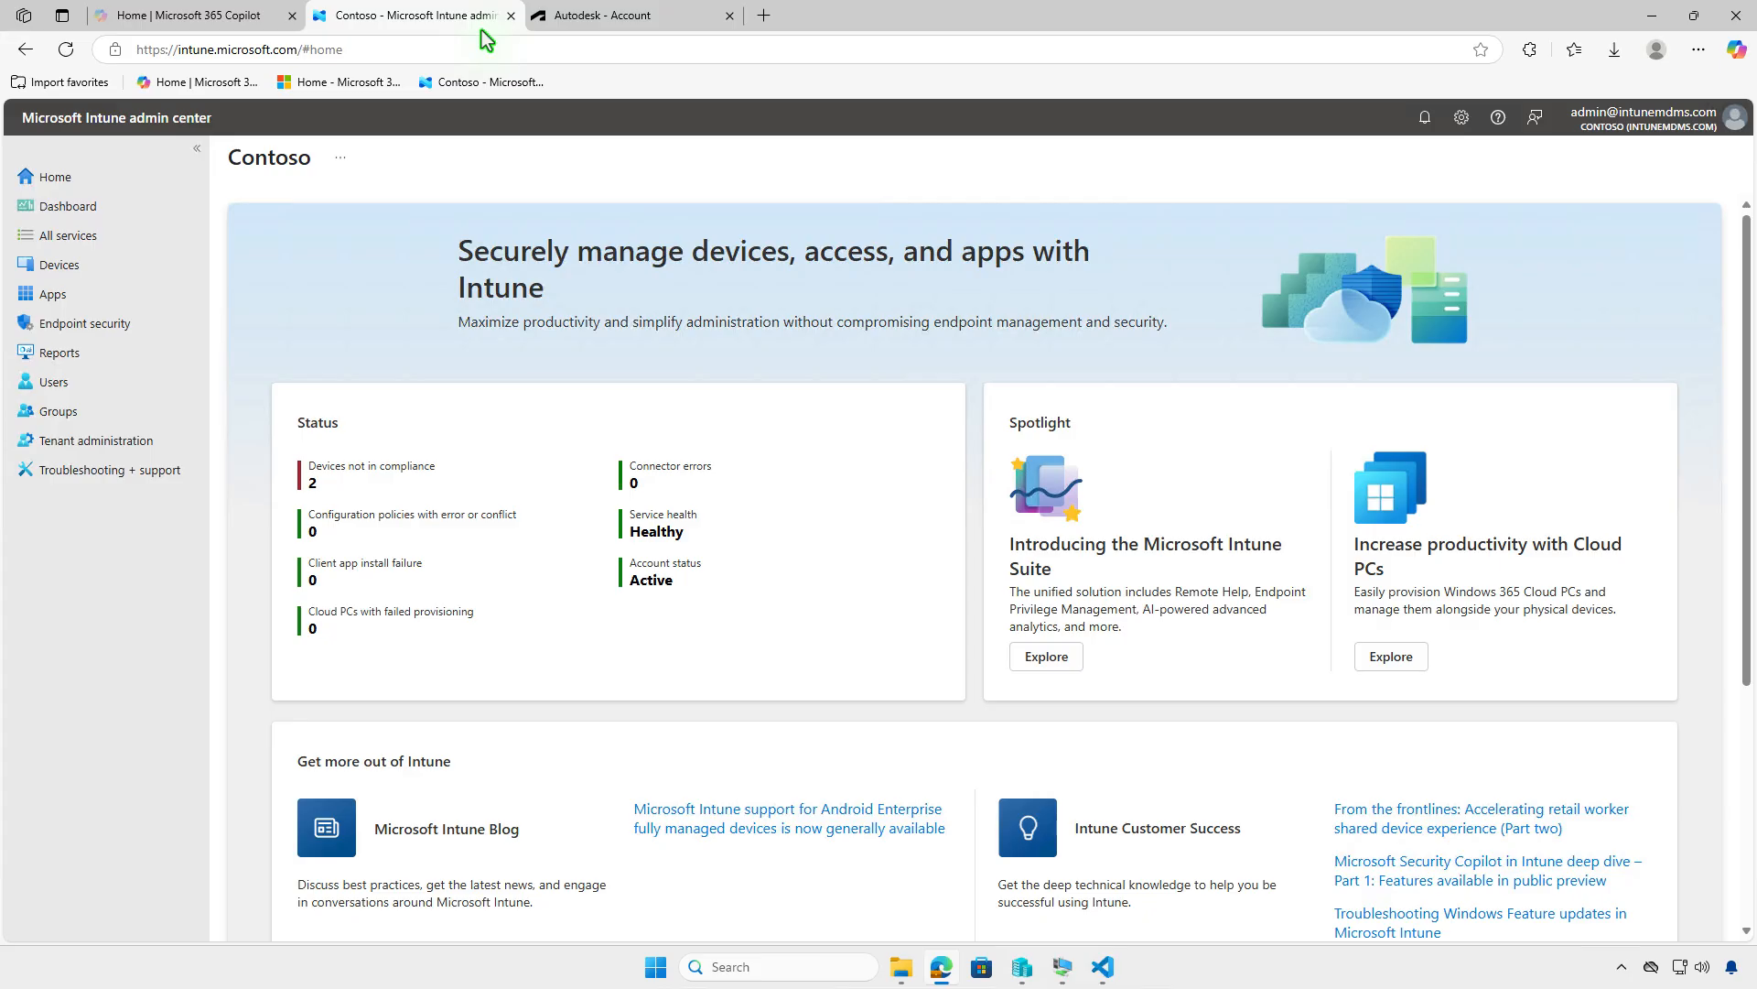
left_click(109, 295)
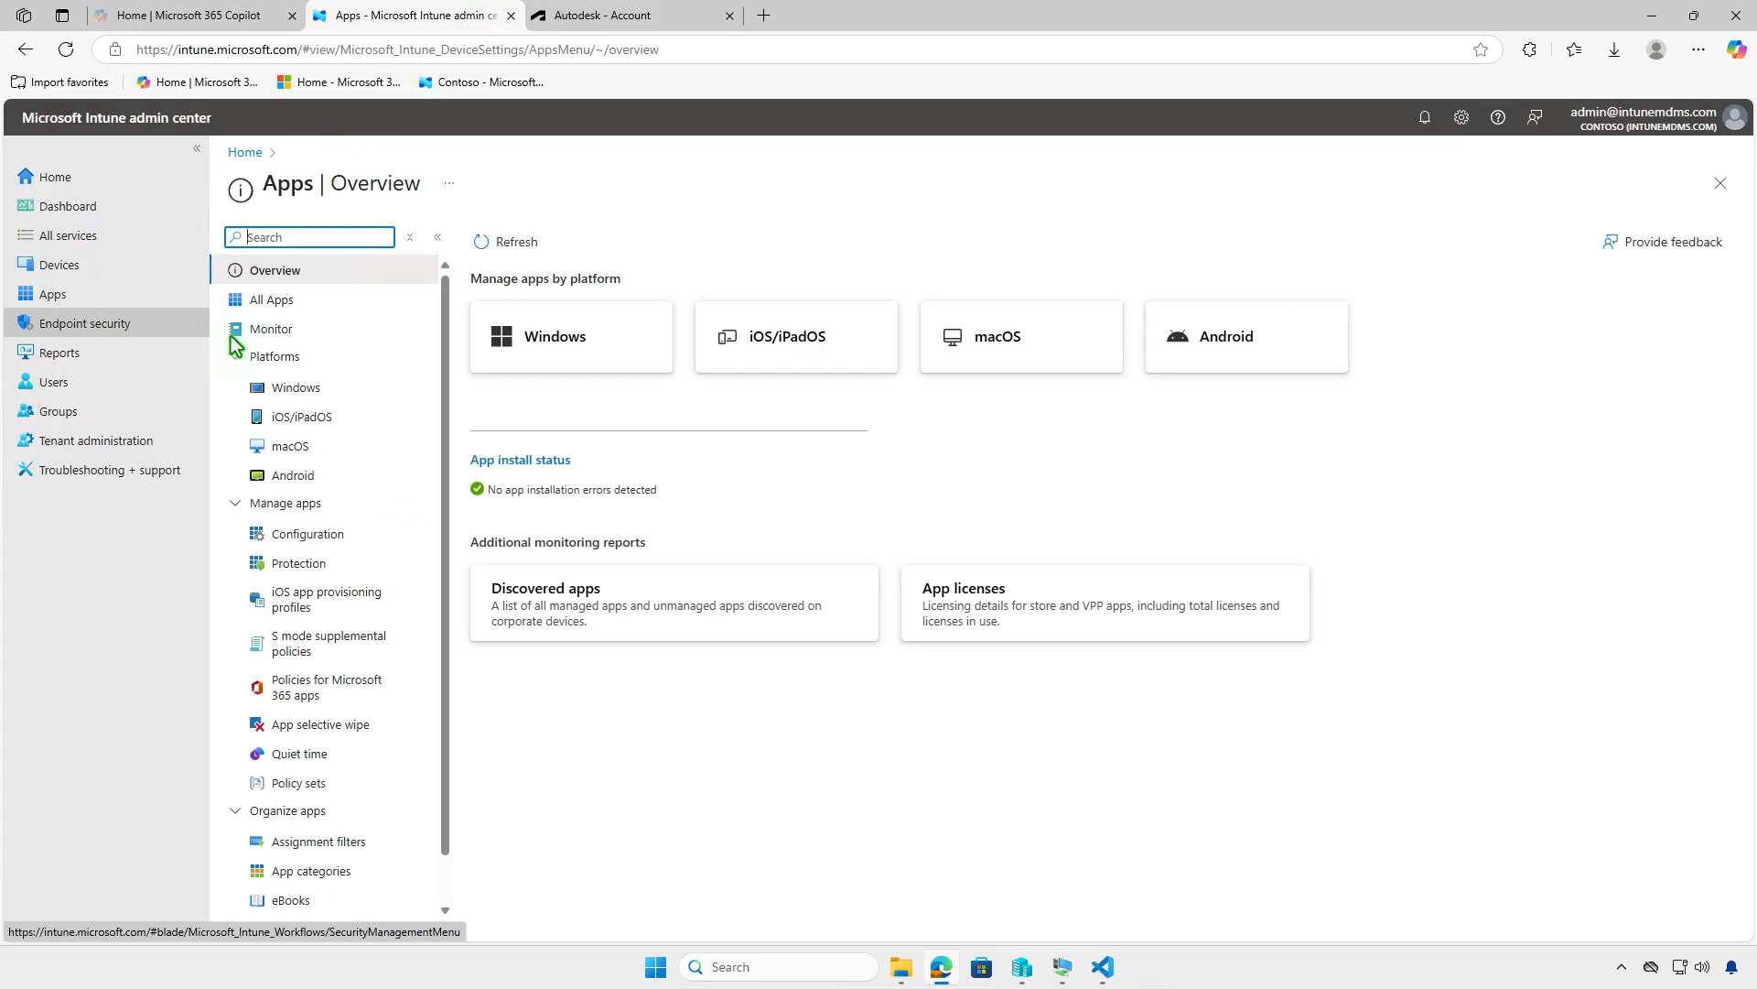
left_click(355, 390)
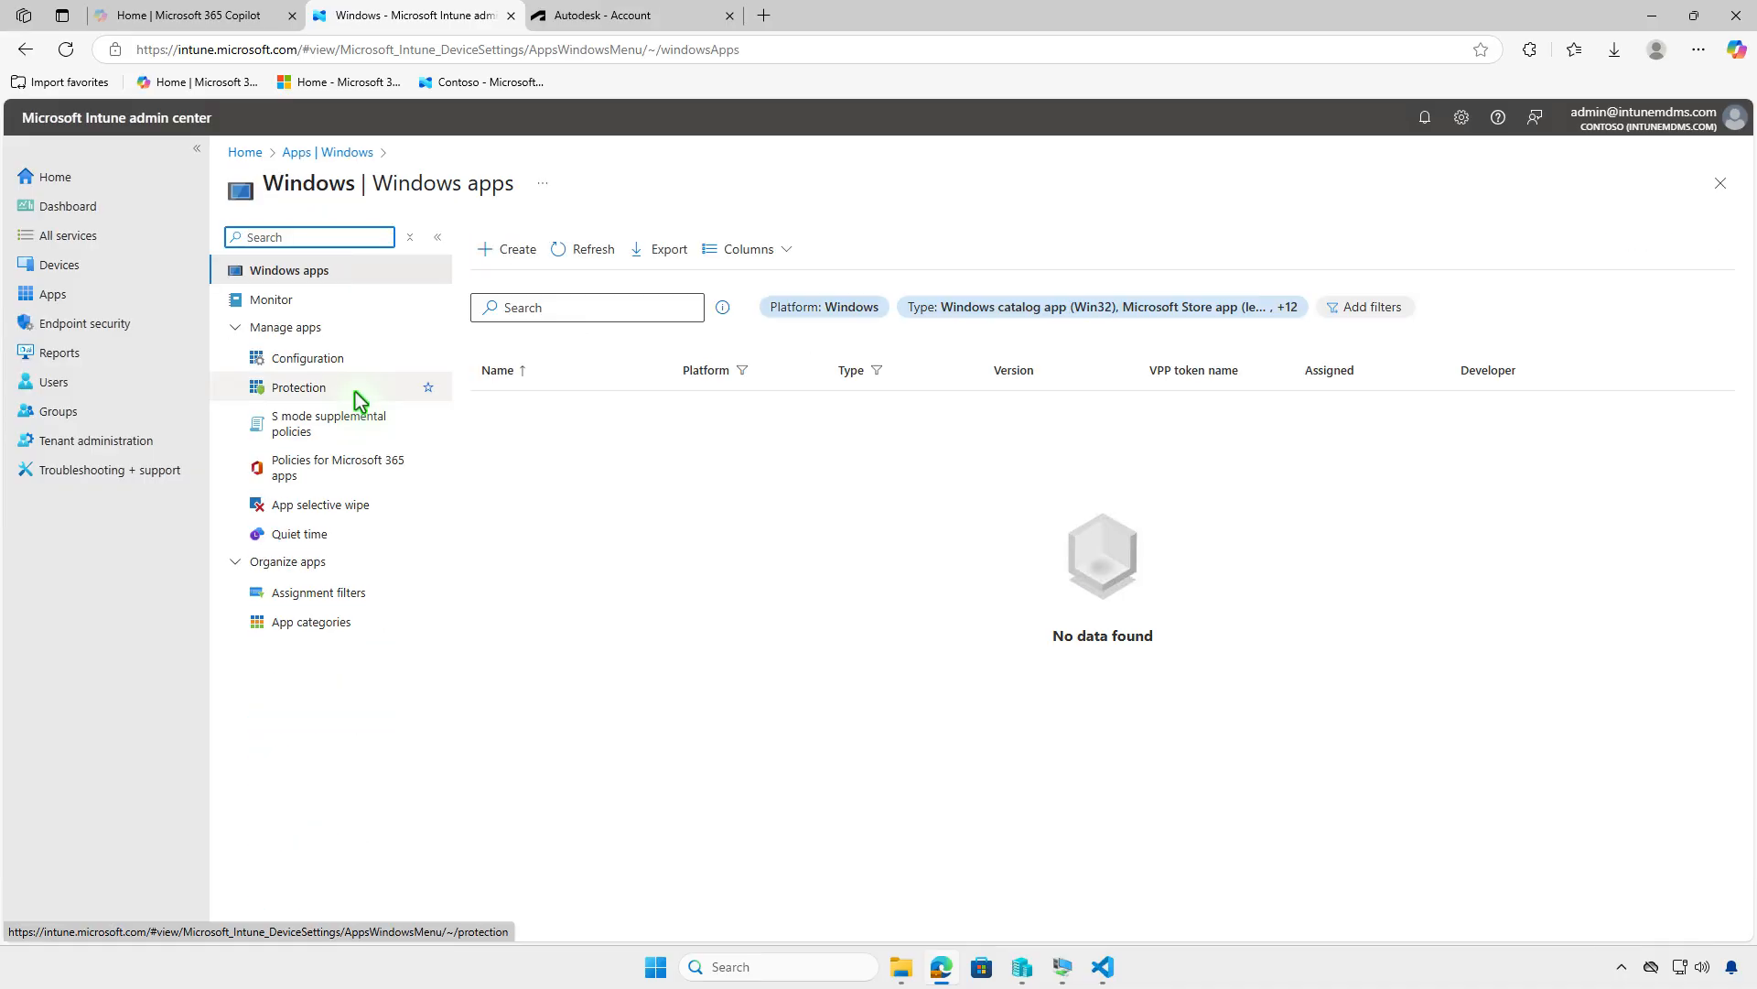
- Start creating a new app with the app type Windows app (Win32)
left_click(494, 266)
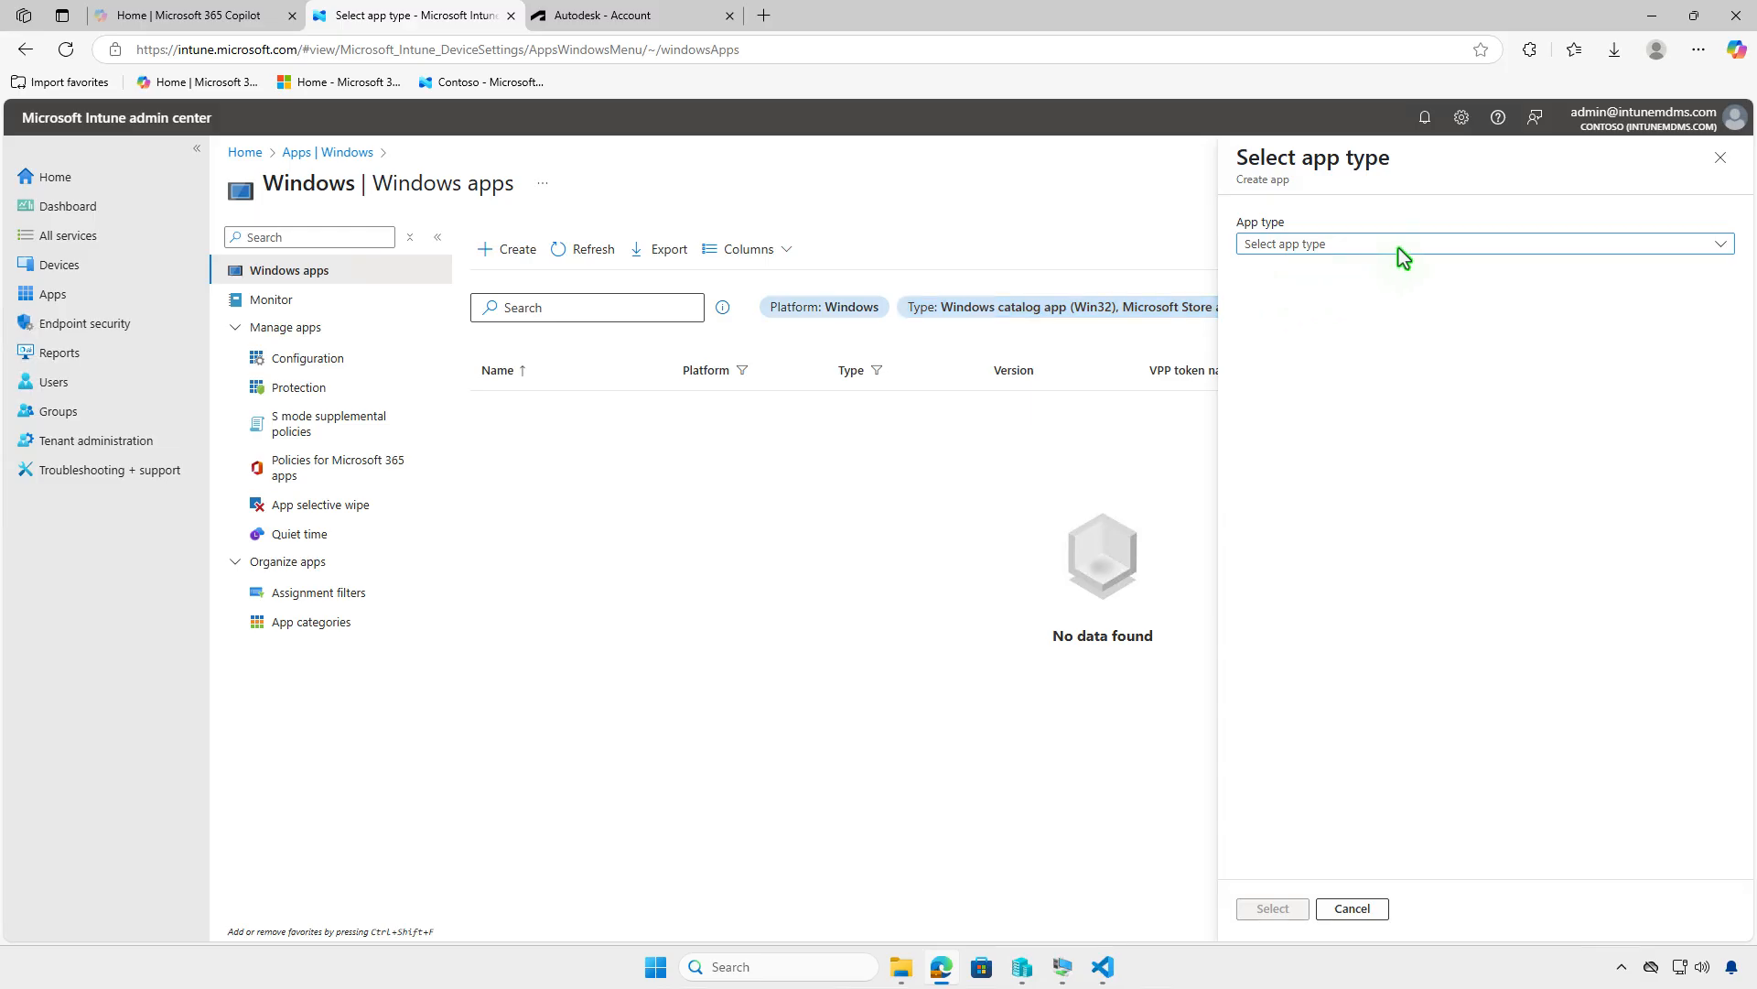
left_click(1418, 243)
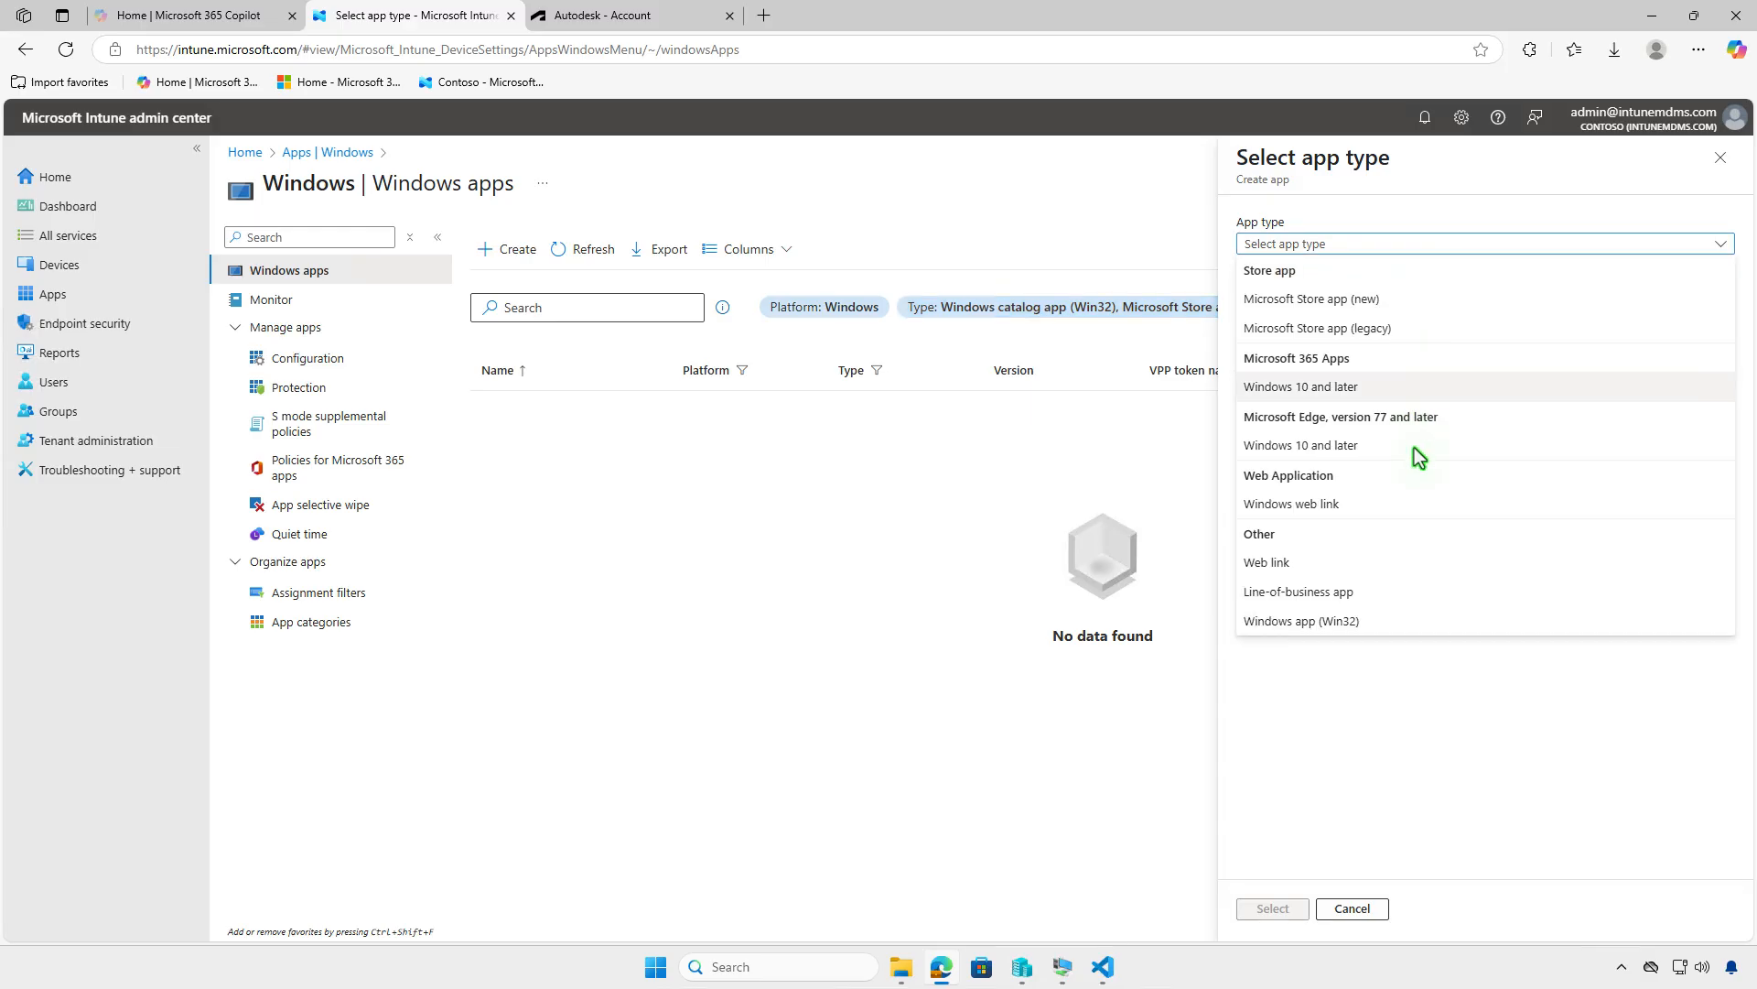
left_click(1387, 621)
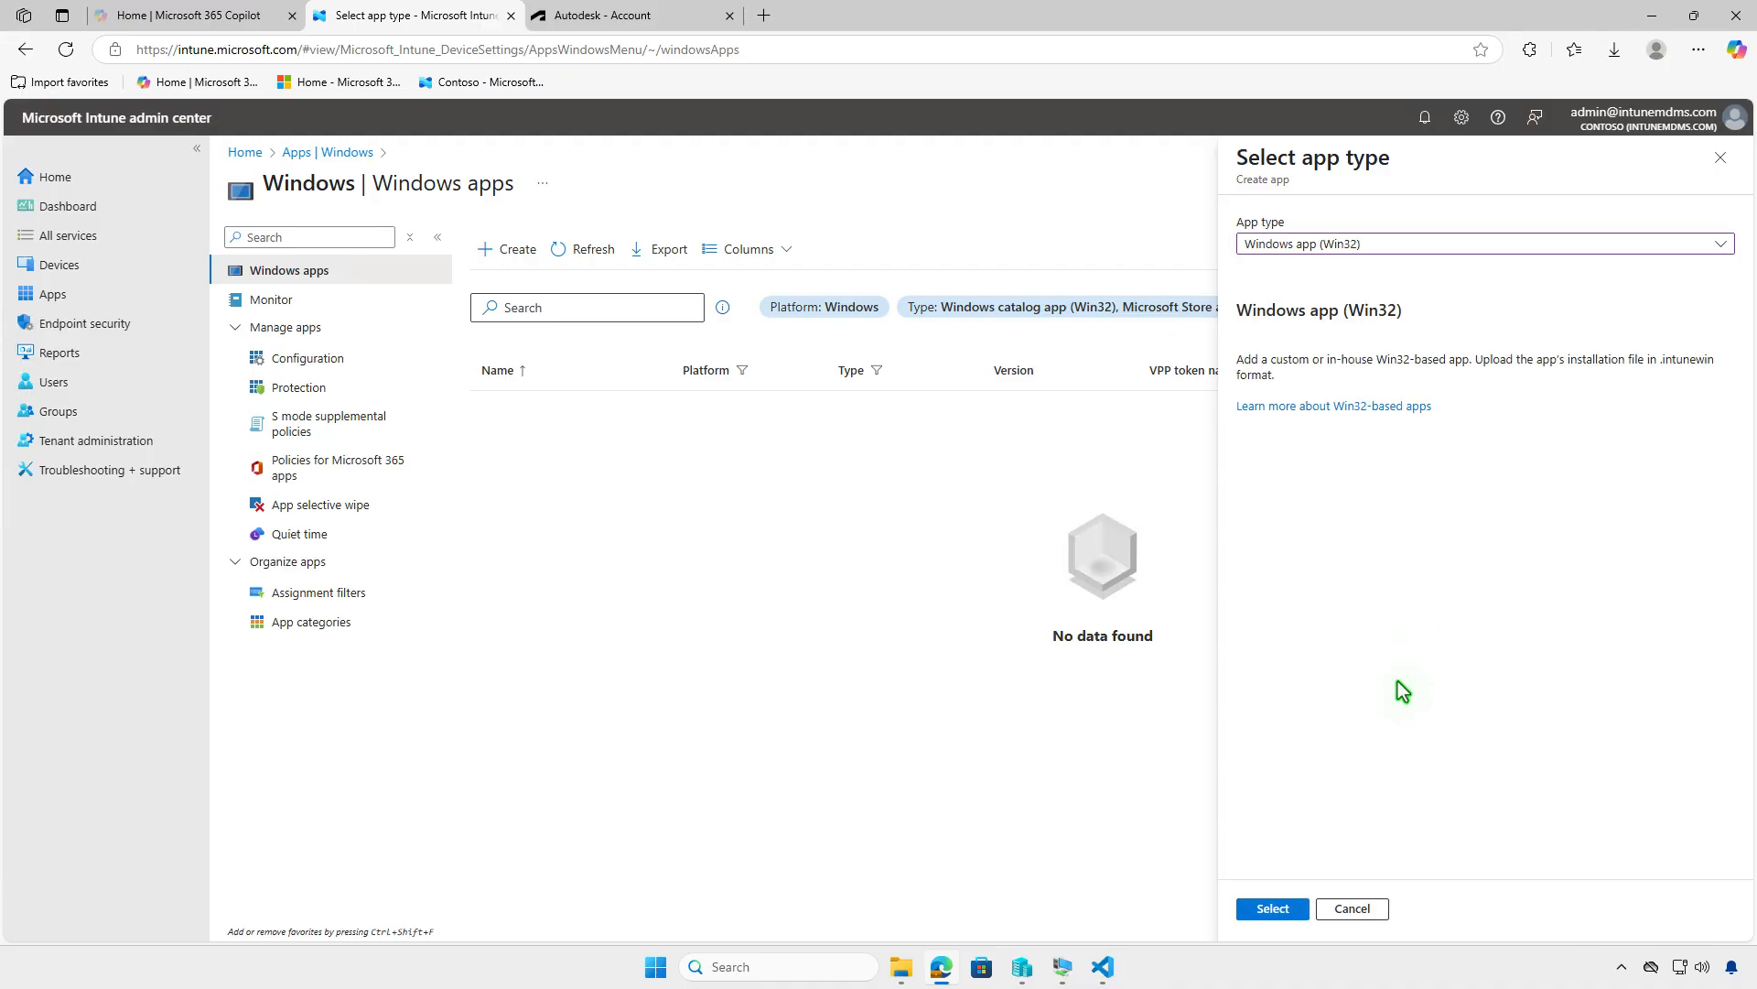
left_click(1287, 912)
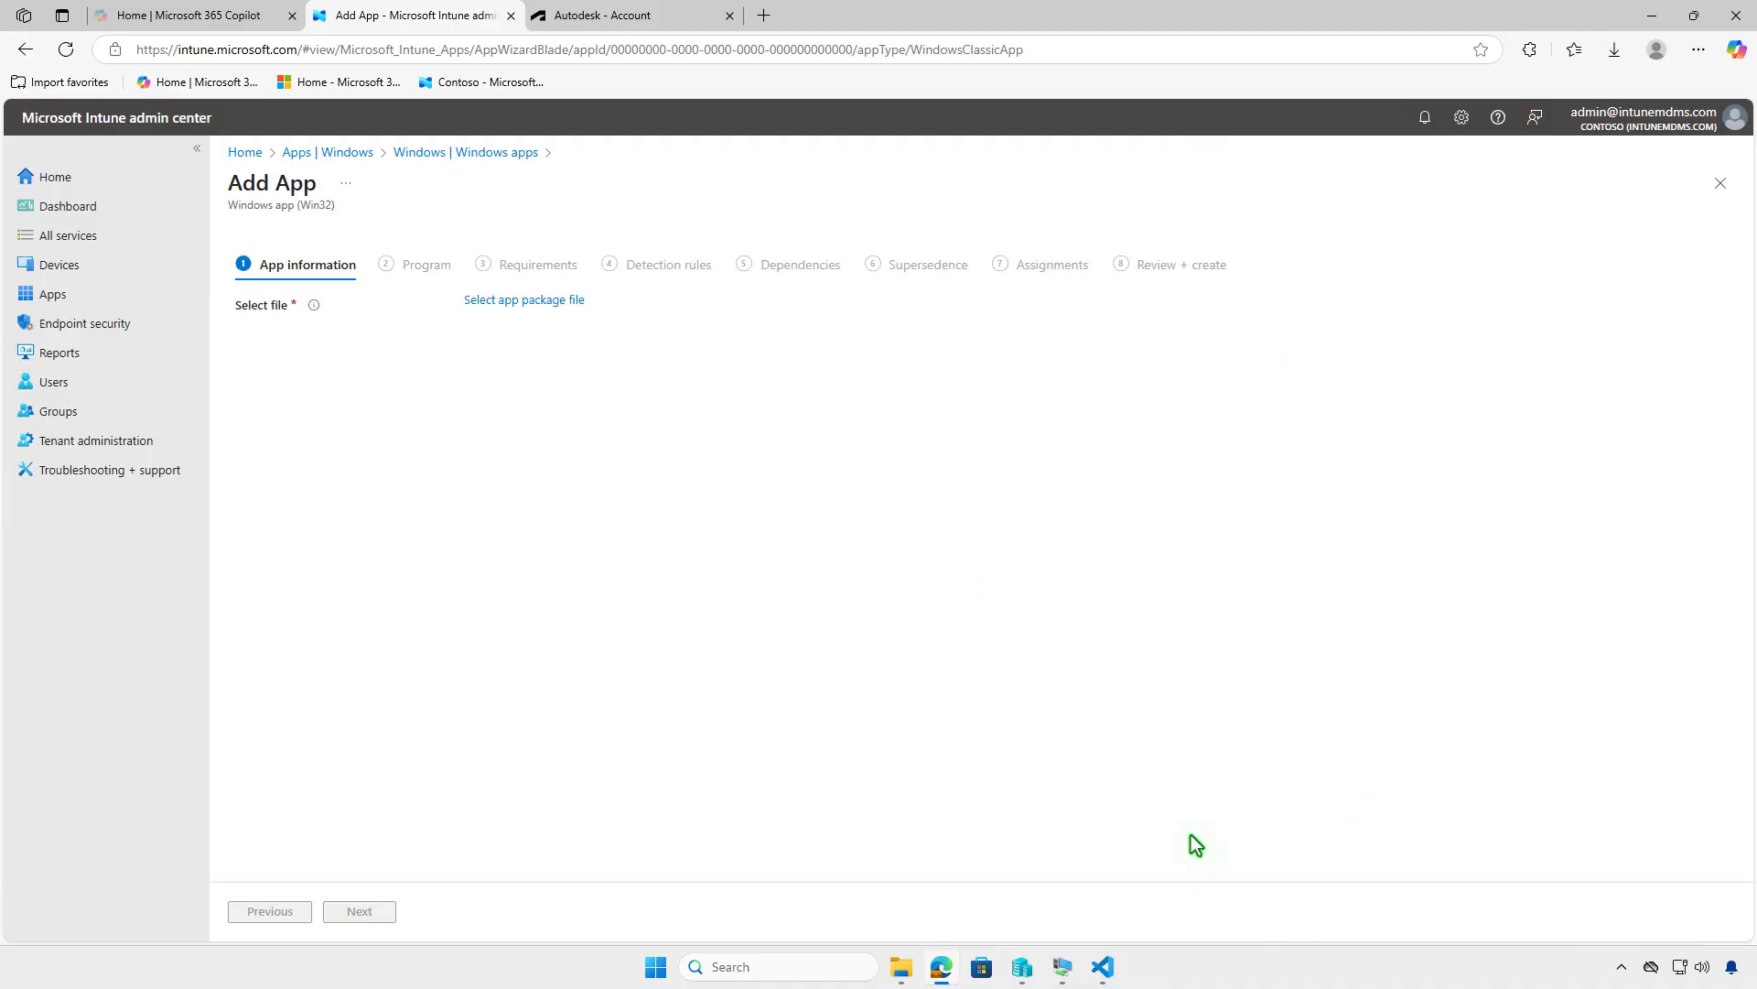
- Select setup.intunewin from D:\Intune\Output as the app package file and confirm it
left_click(563, 303)
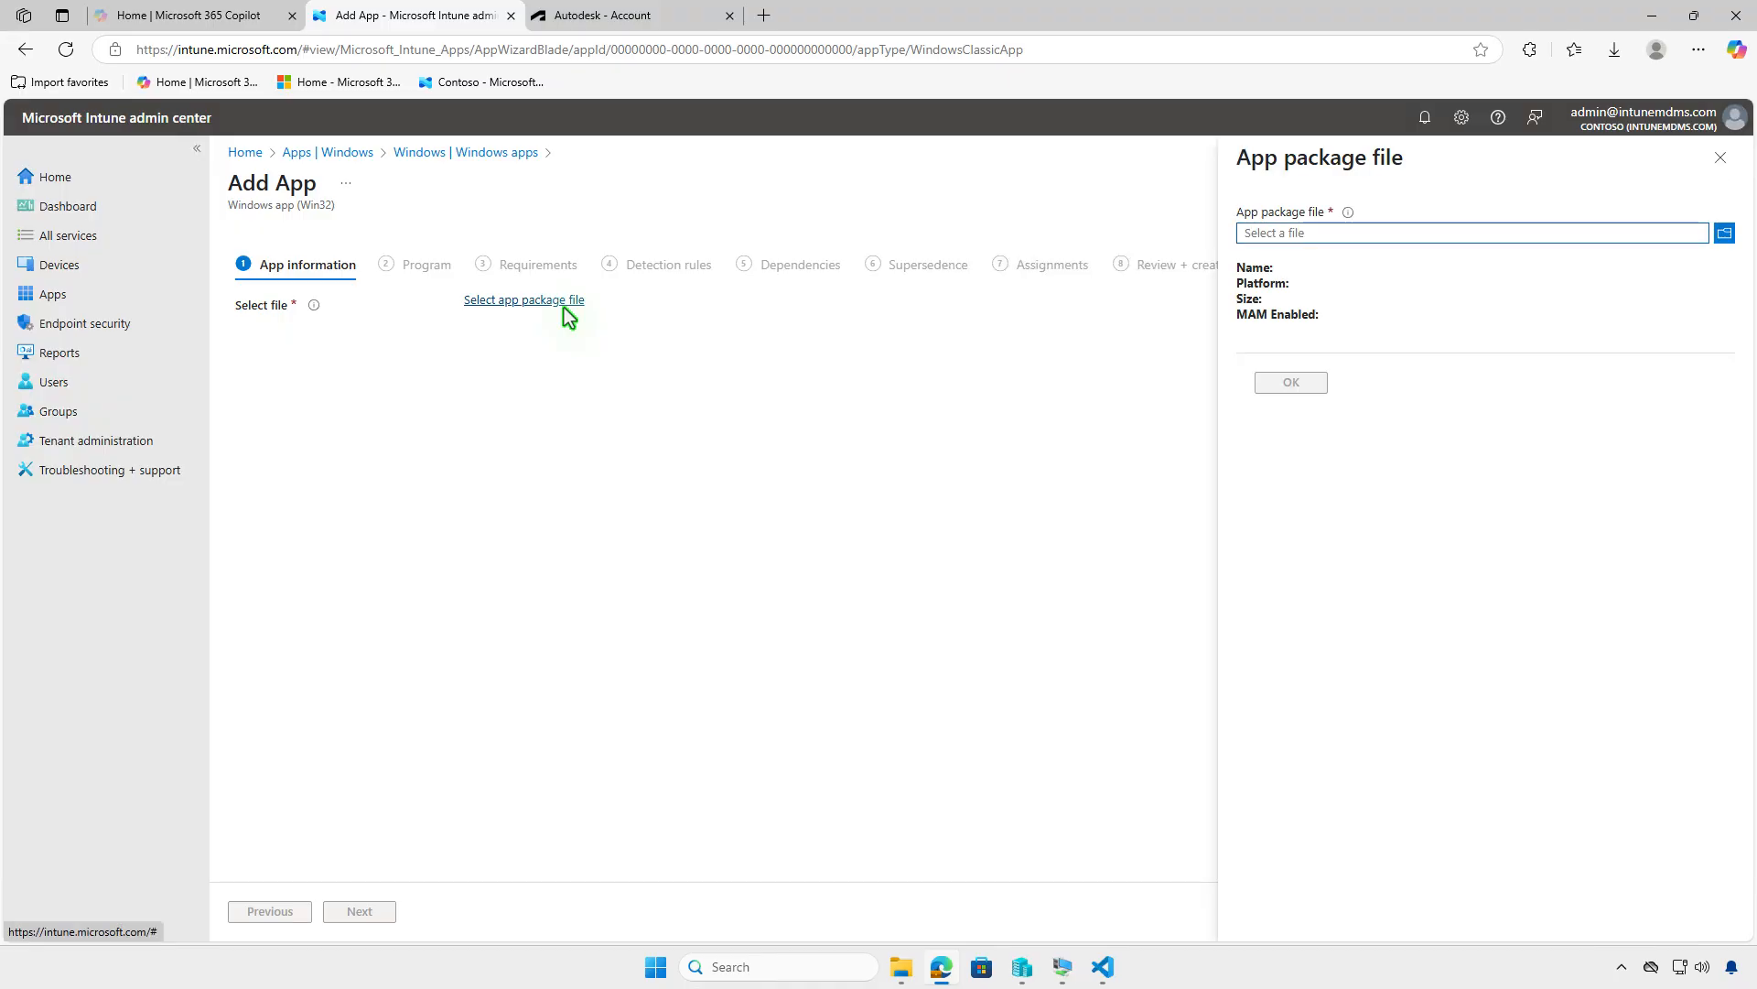
left_click(1354, 234)
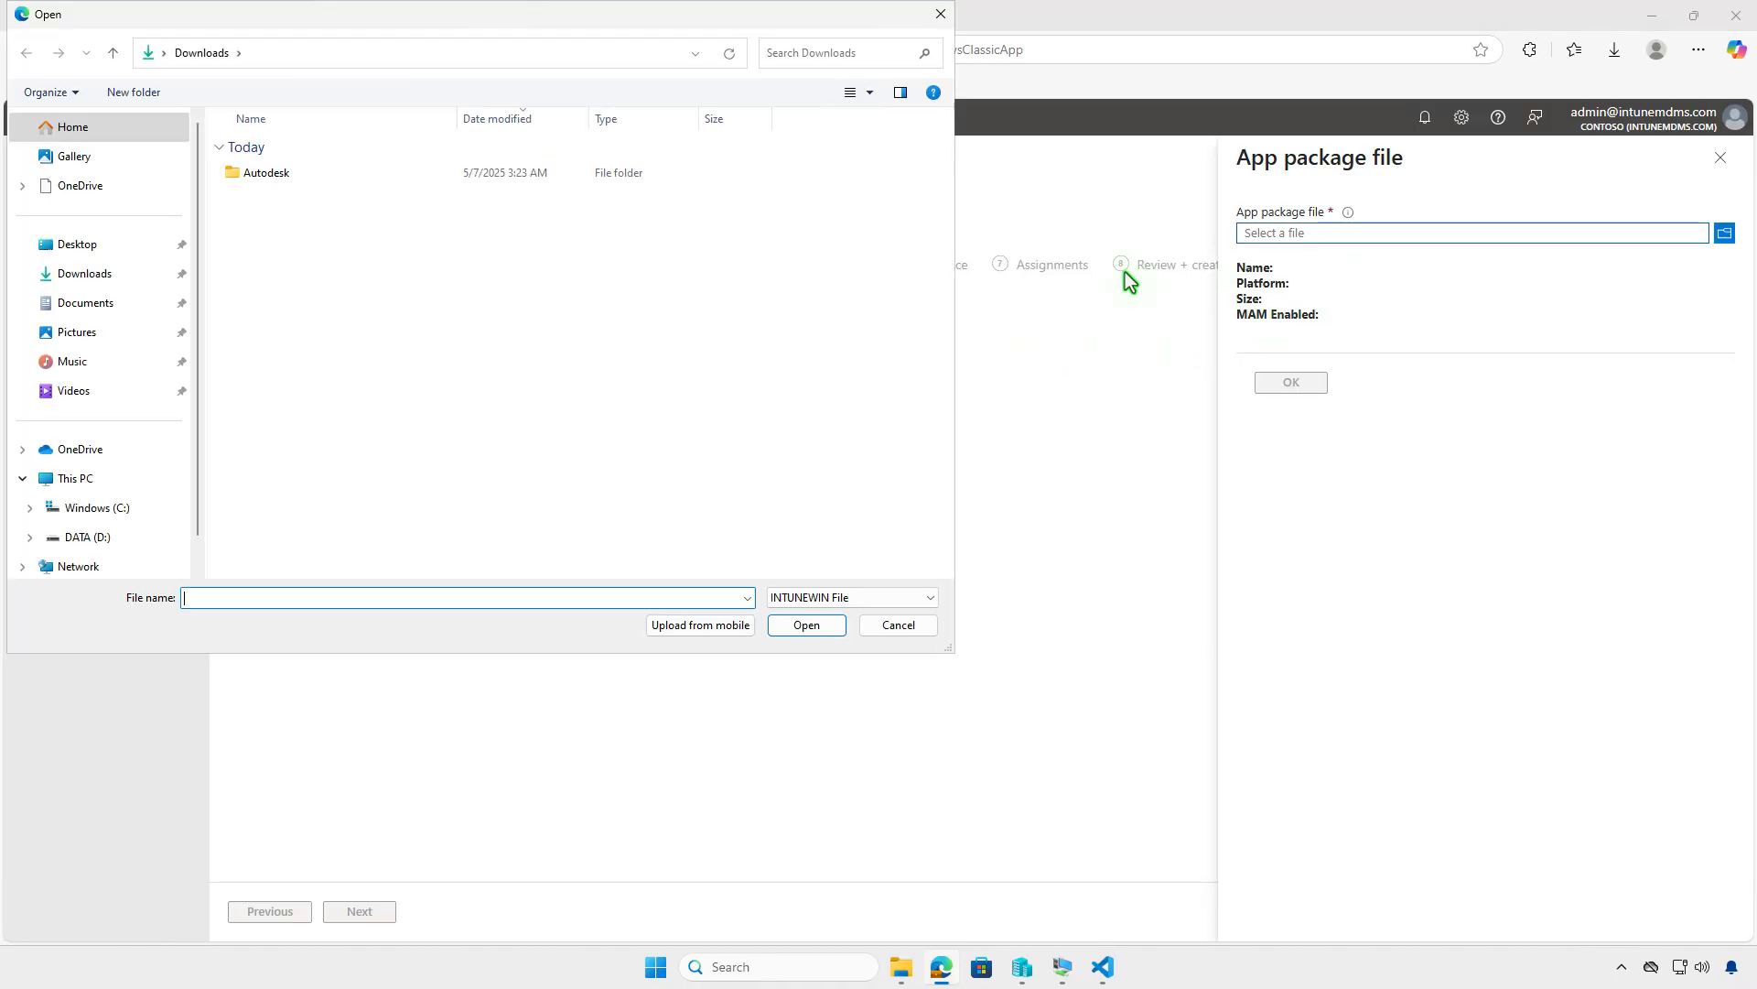
left_click(130, 477)
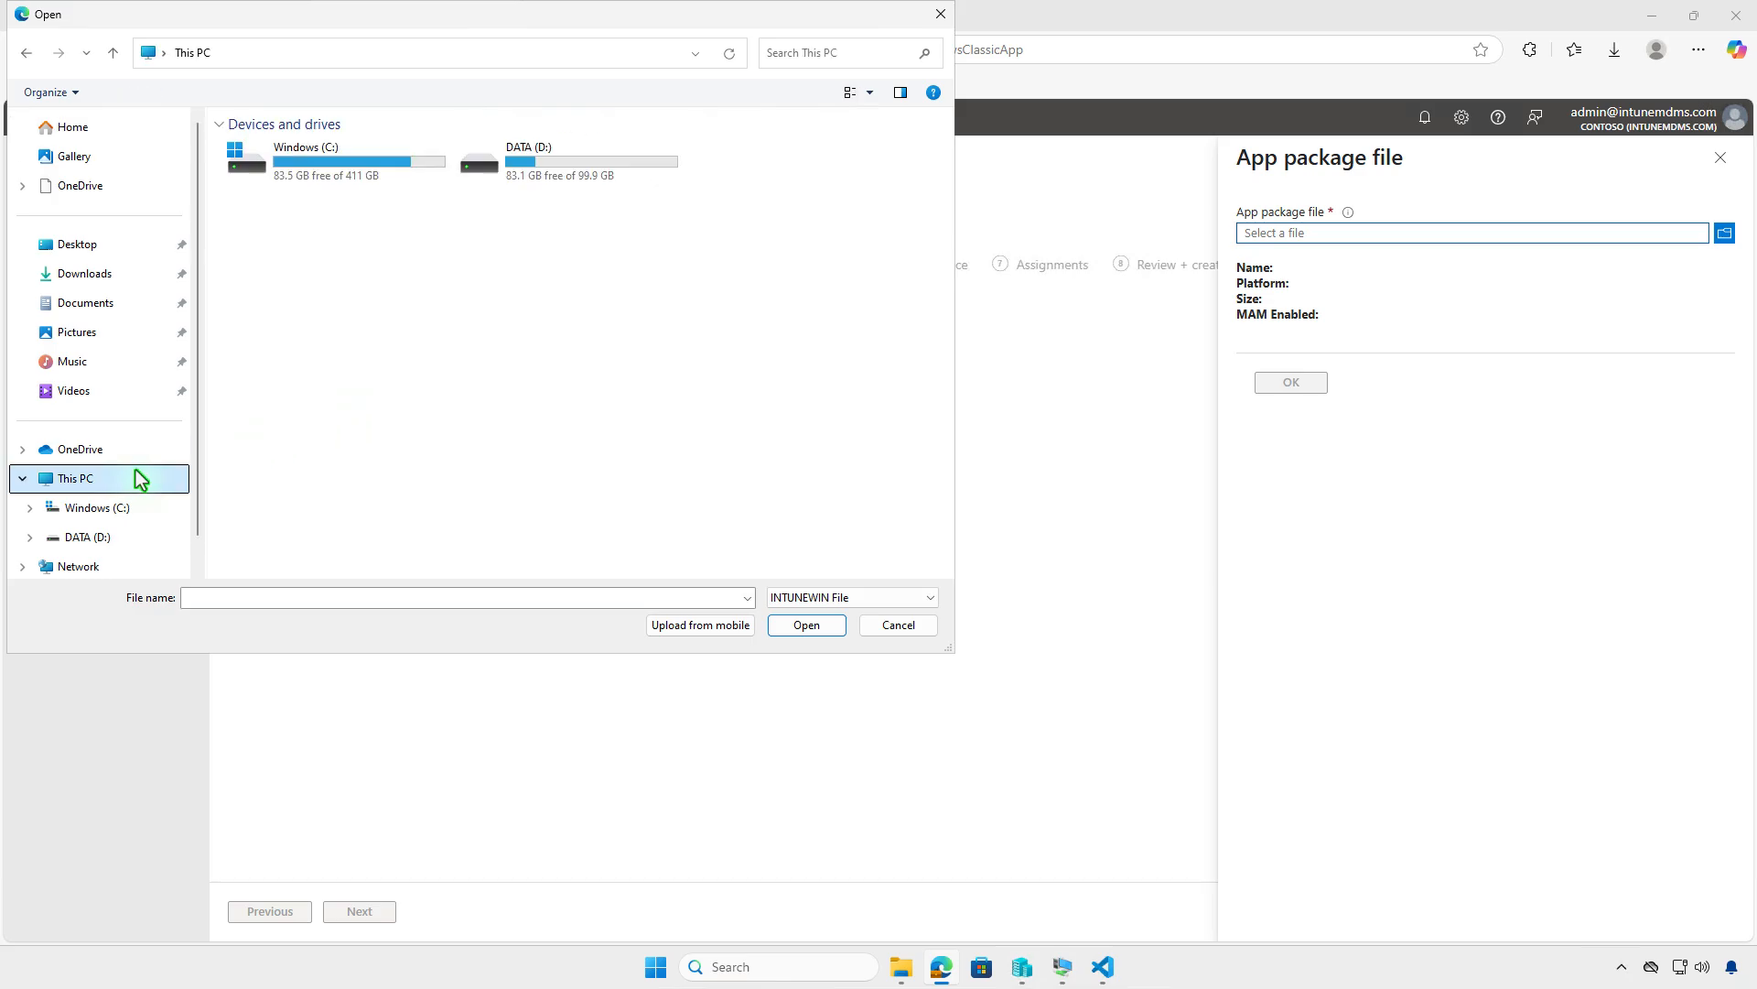
double_click(568, 178)
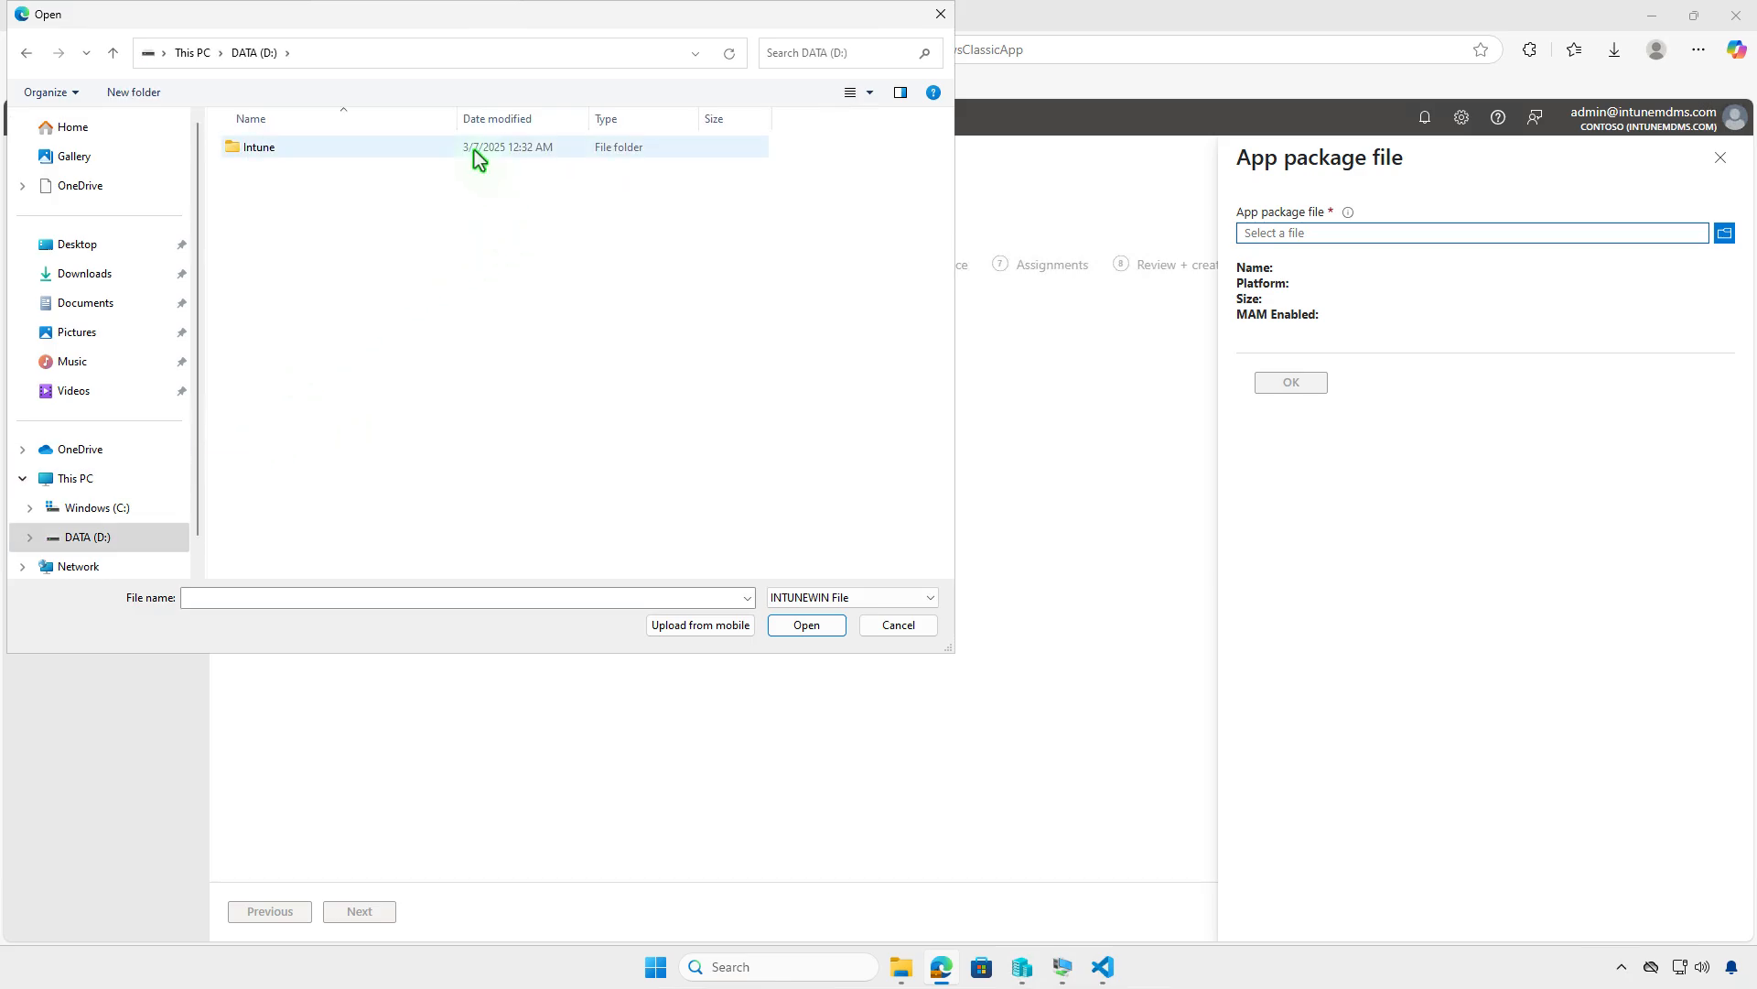
double_click(474, 150)
double_click(357, 172)
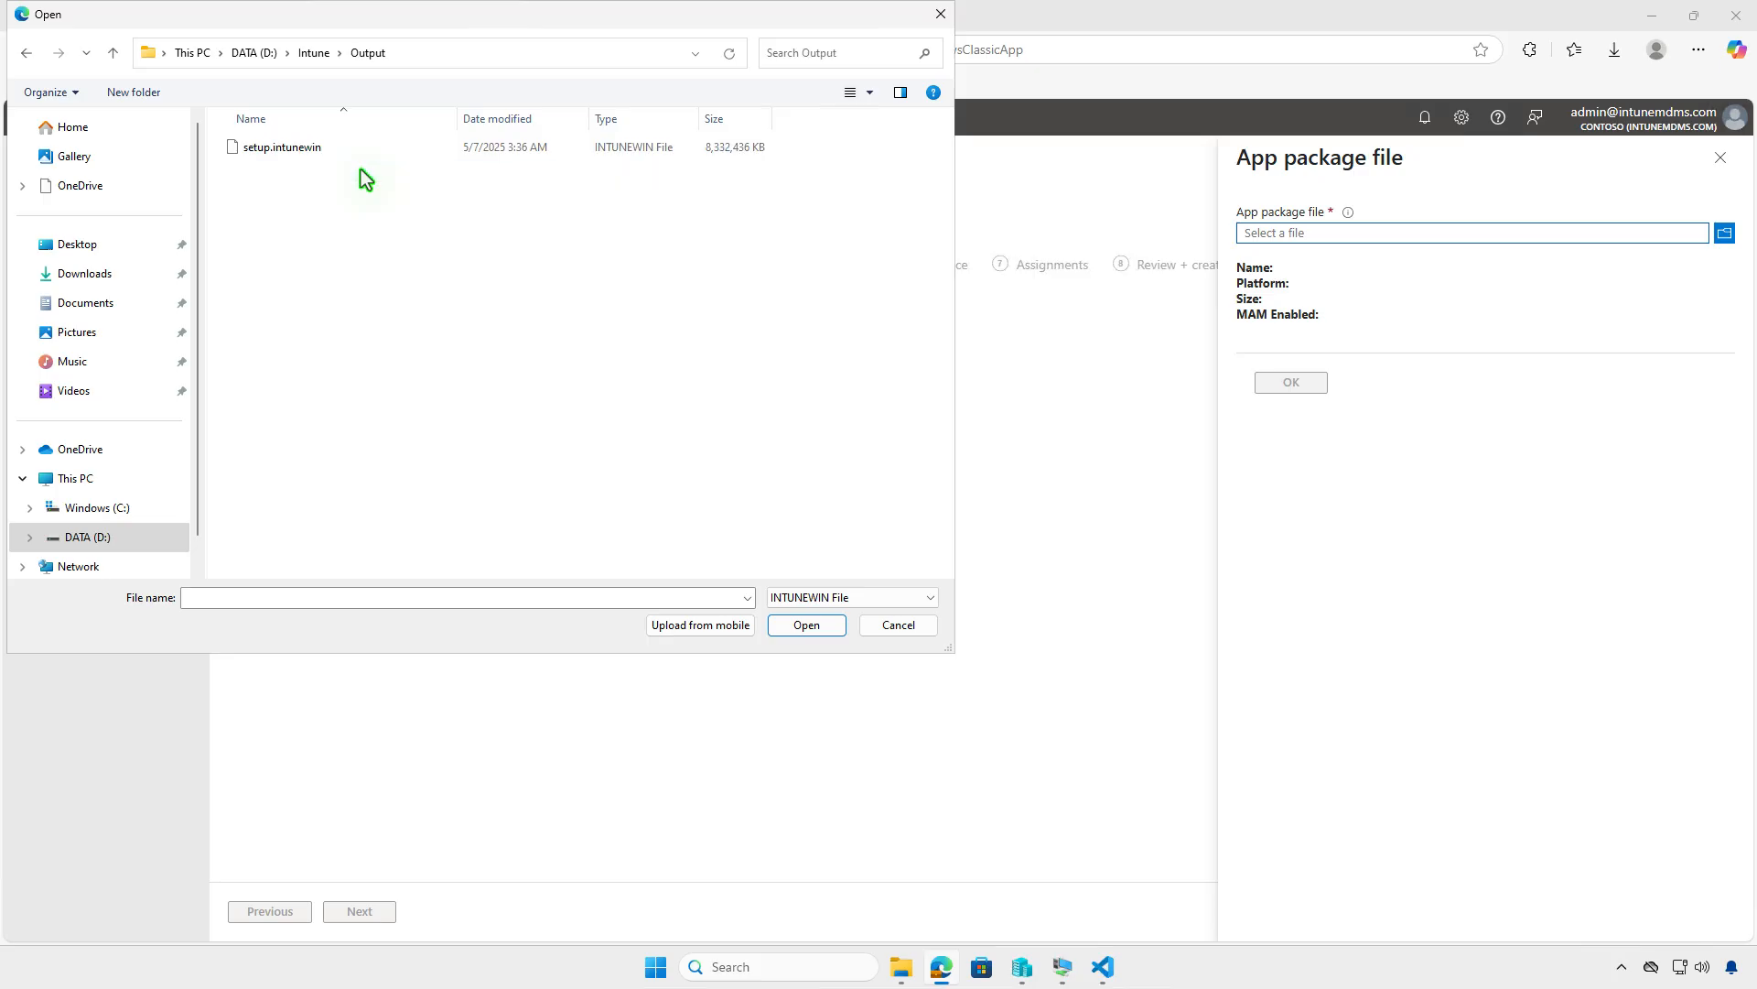
left_click(351, 151)
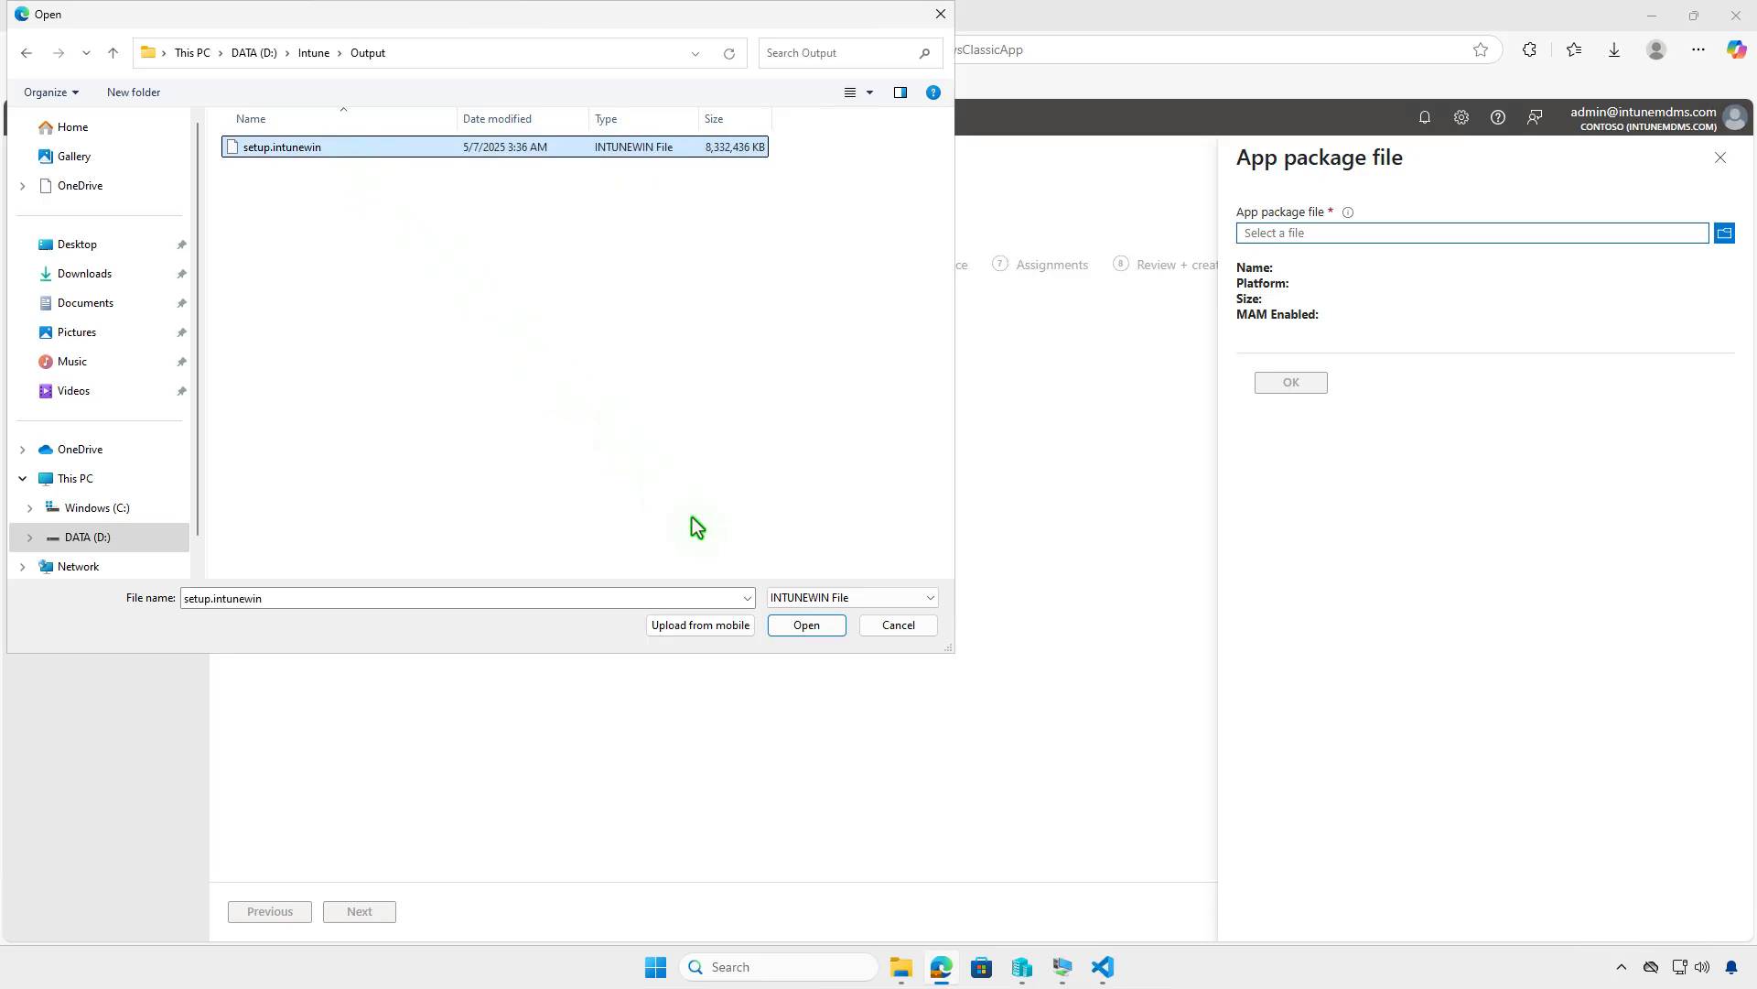
left_click(794, 625)
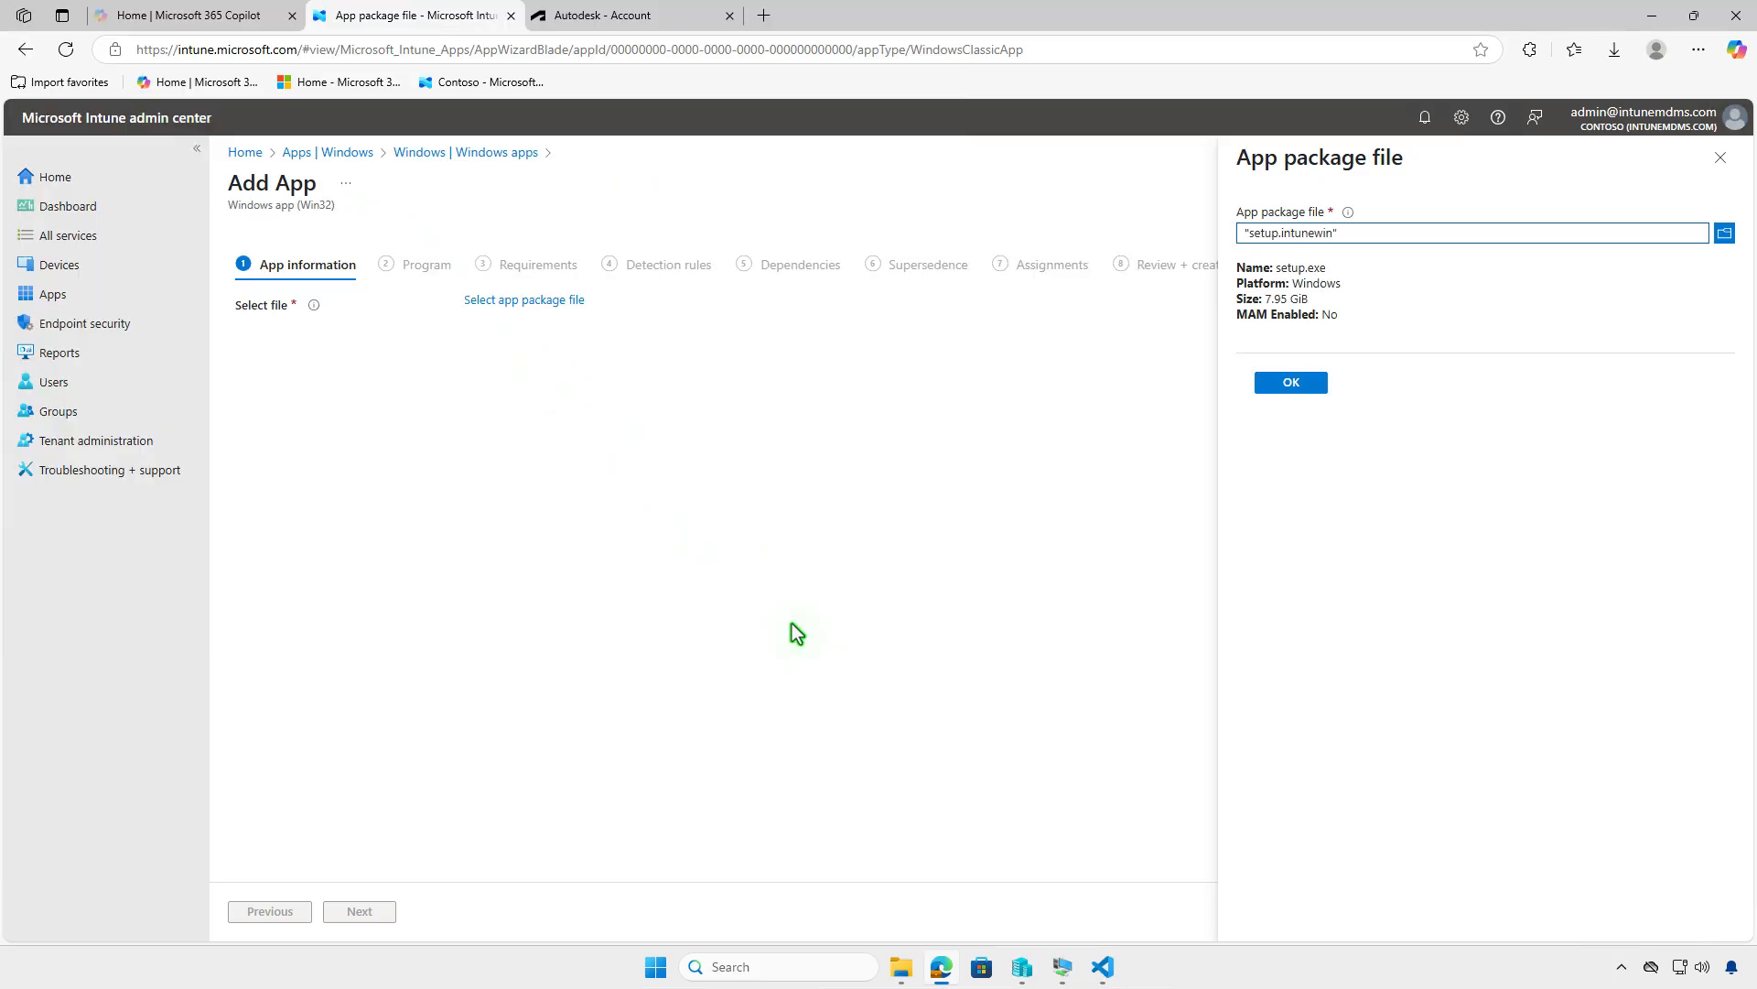
left_click(1272, 388)
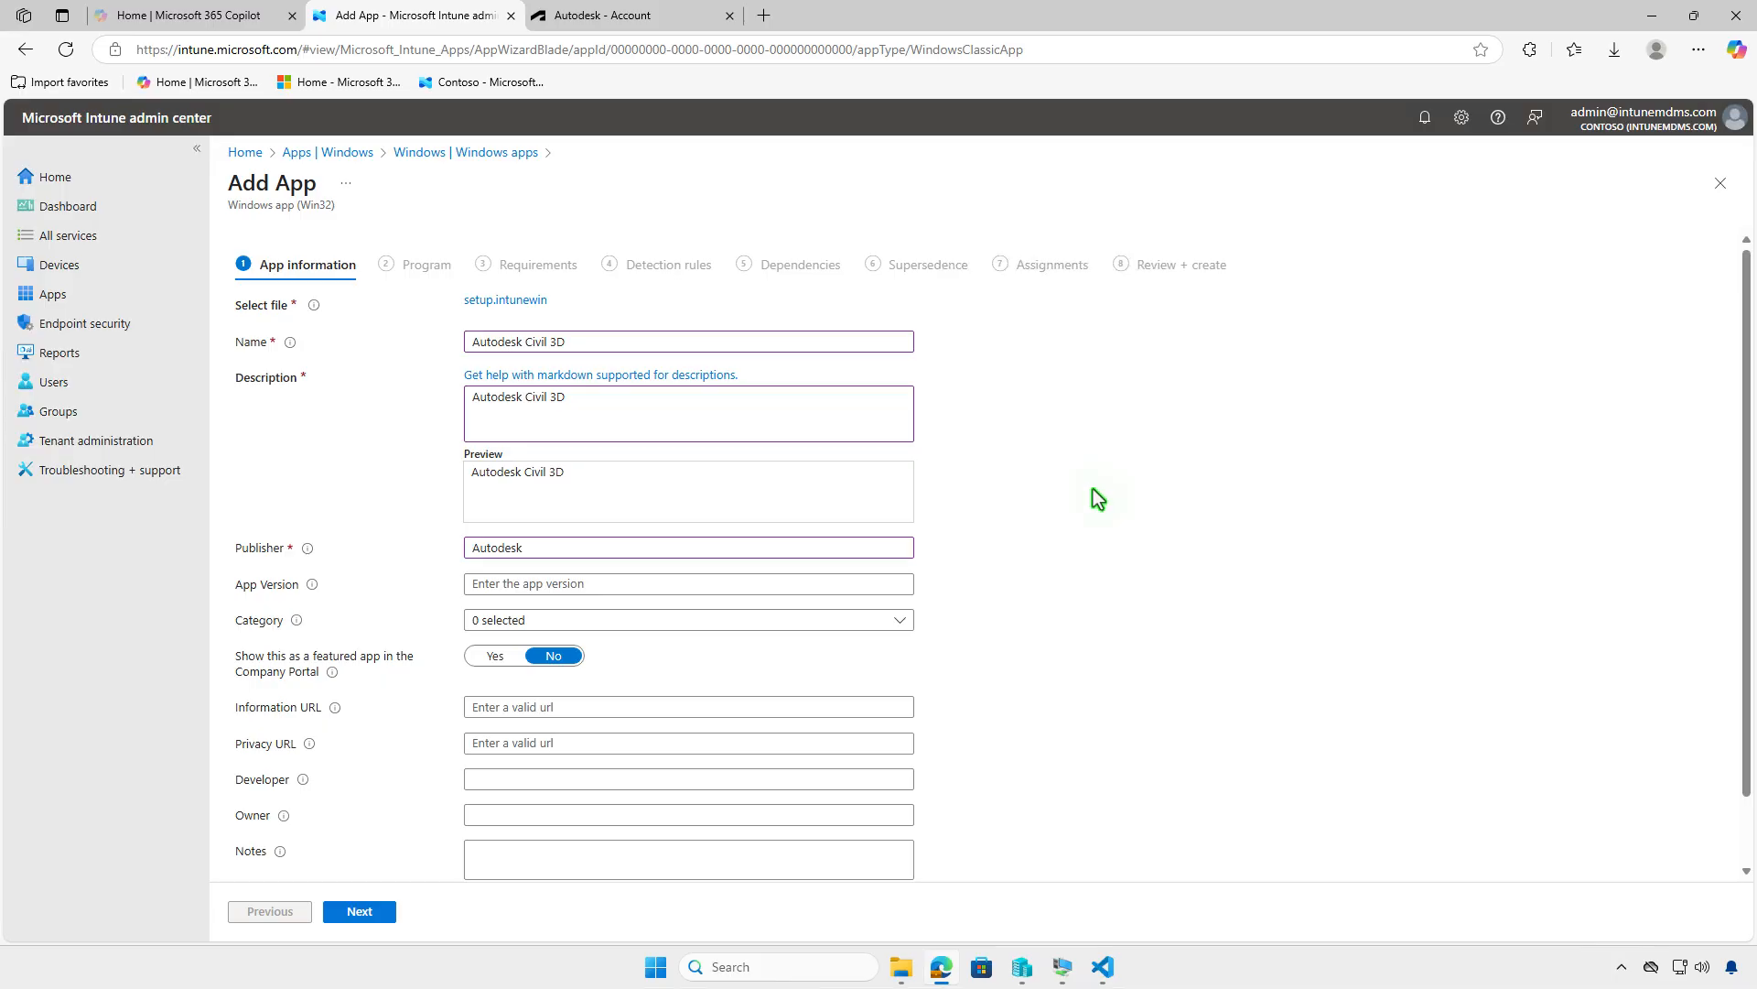
- Add autodesk-civil-3d-product-icon from the Downloads folder as the app logo and continue to the Program settings
scroll(1102, 497, "down", 1)
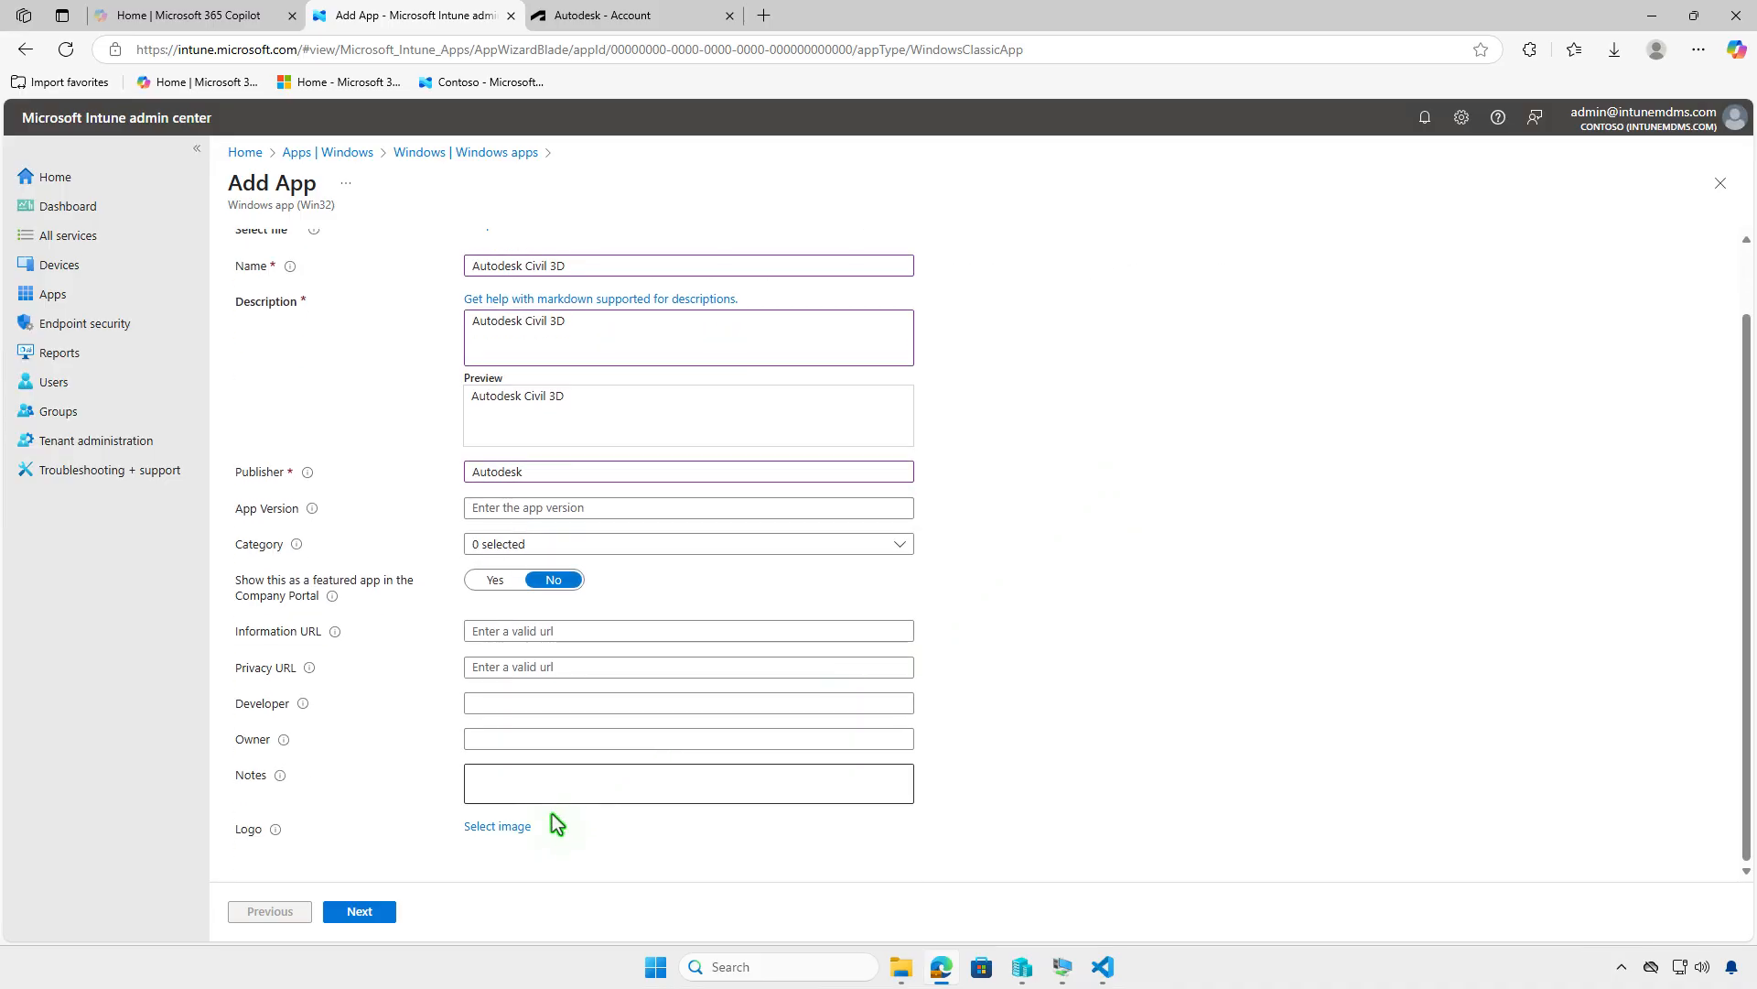
left_click(517, 827)
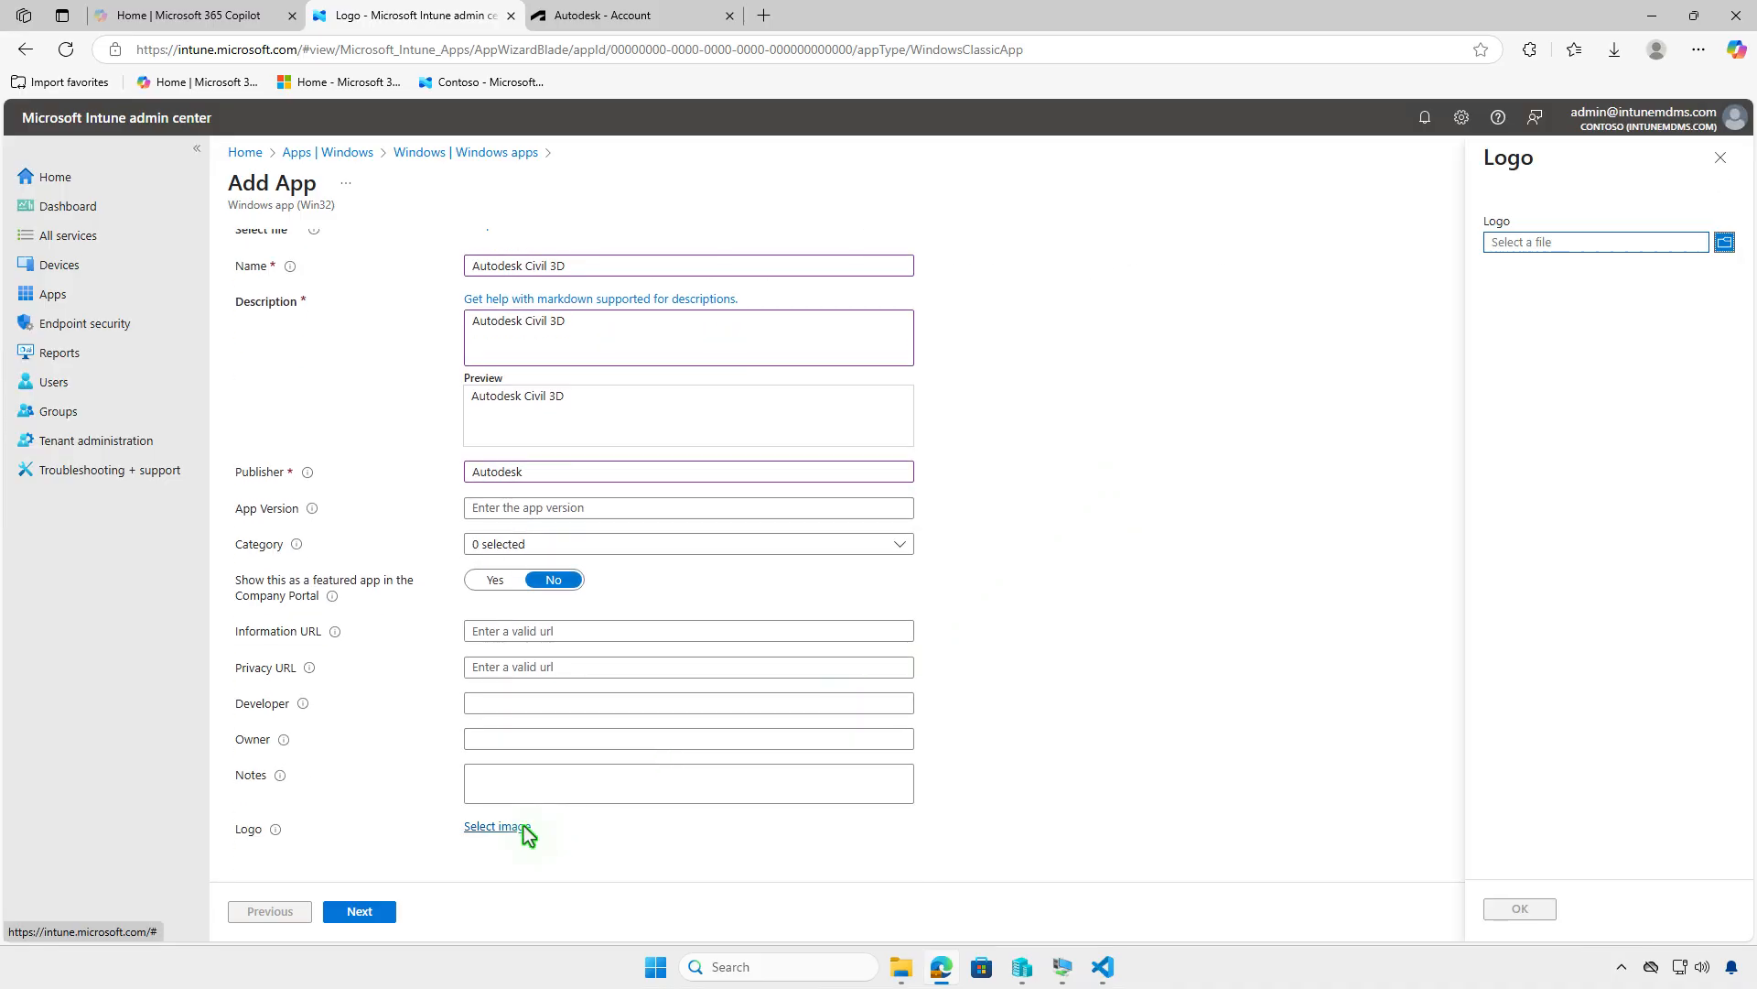
left_click(1603, 244)
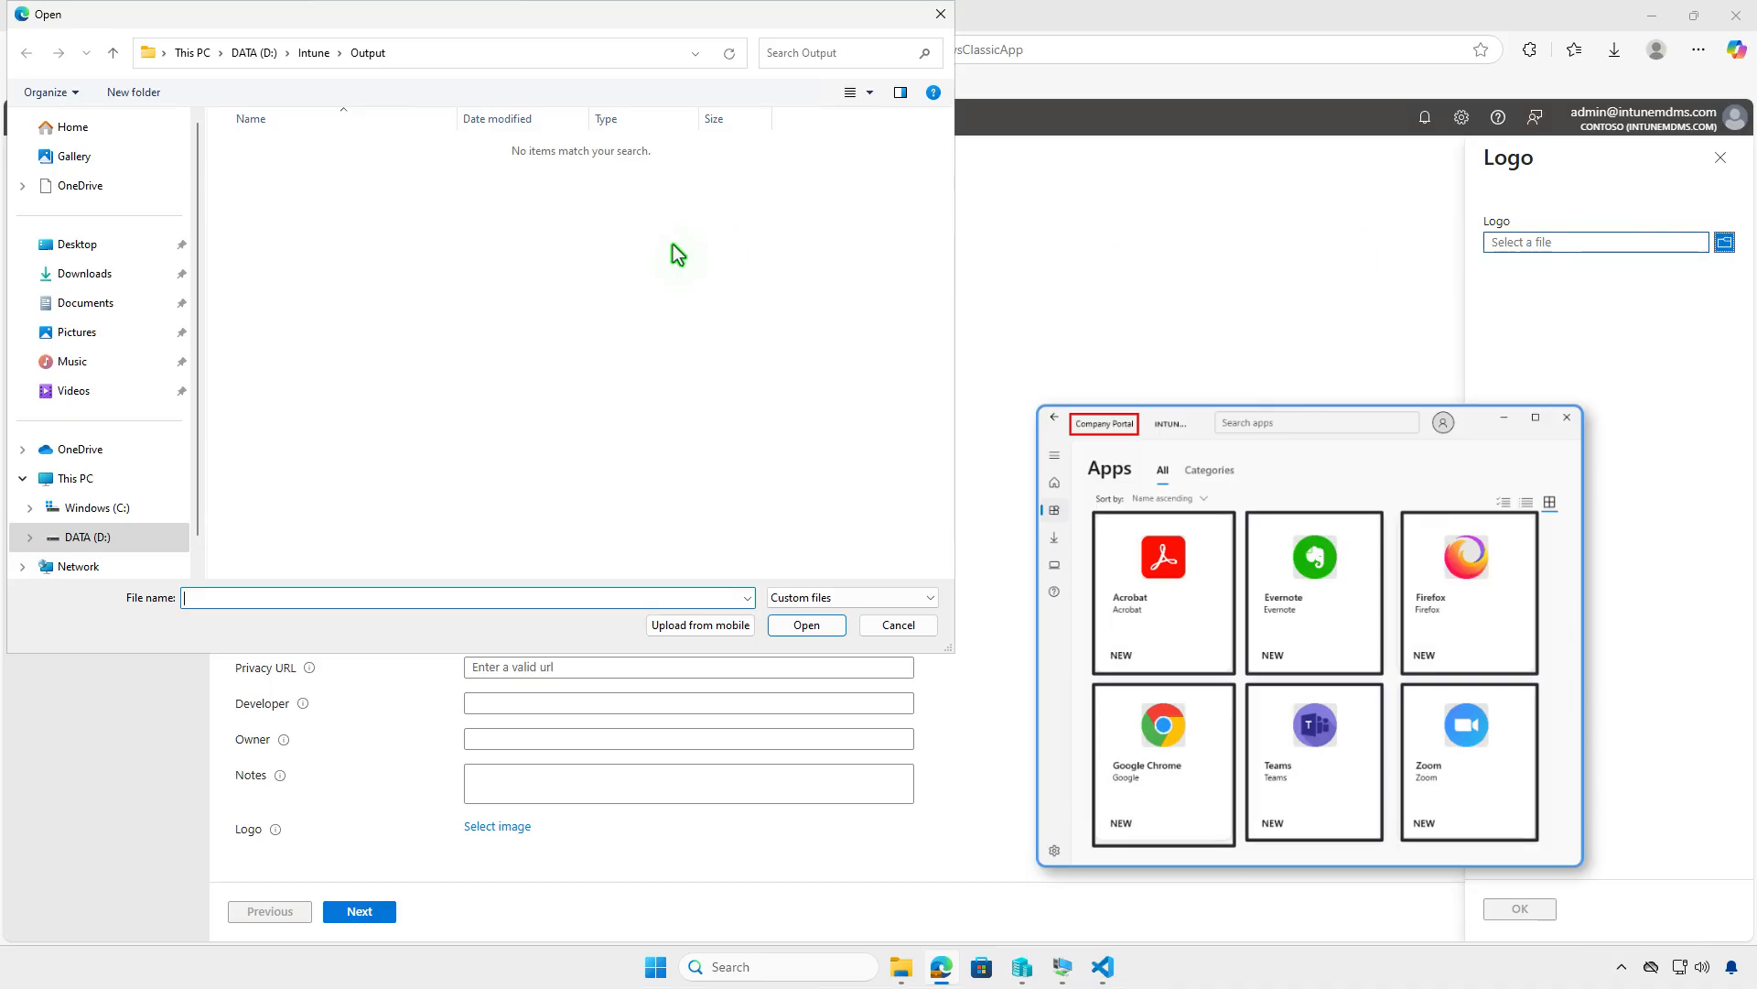
left_click(126, 274)
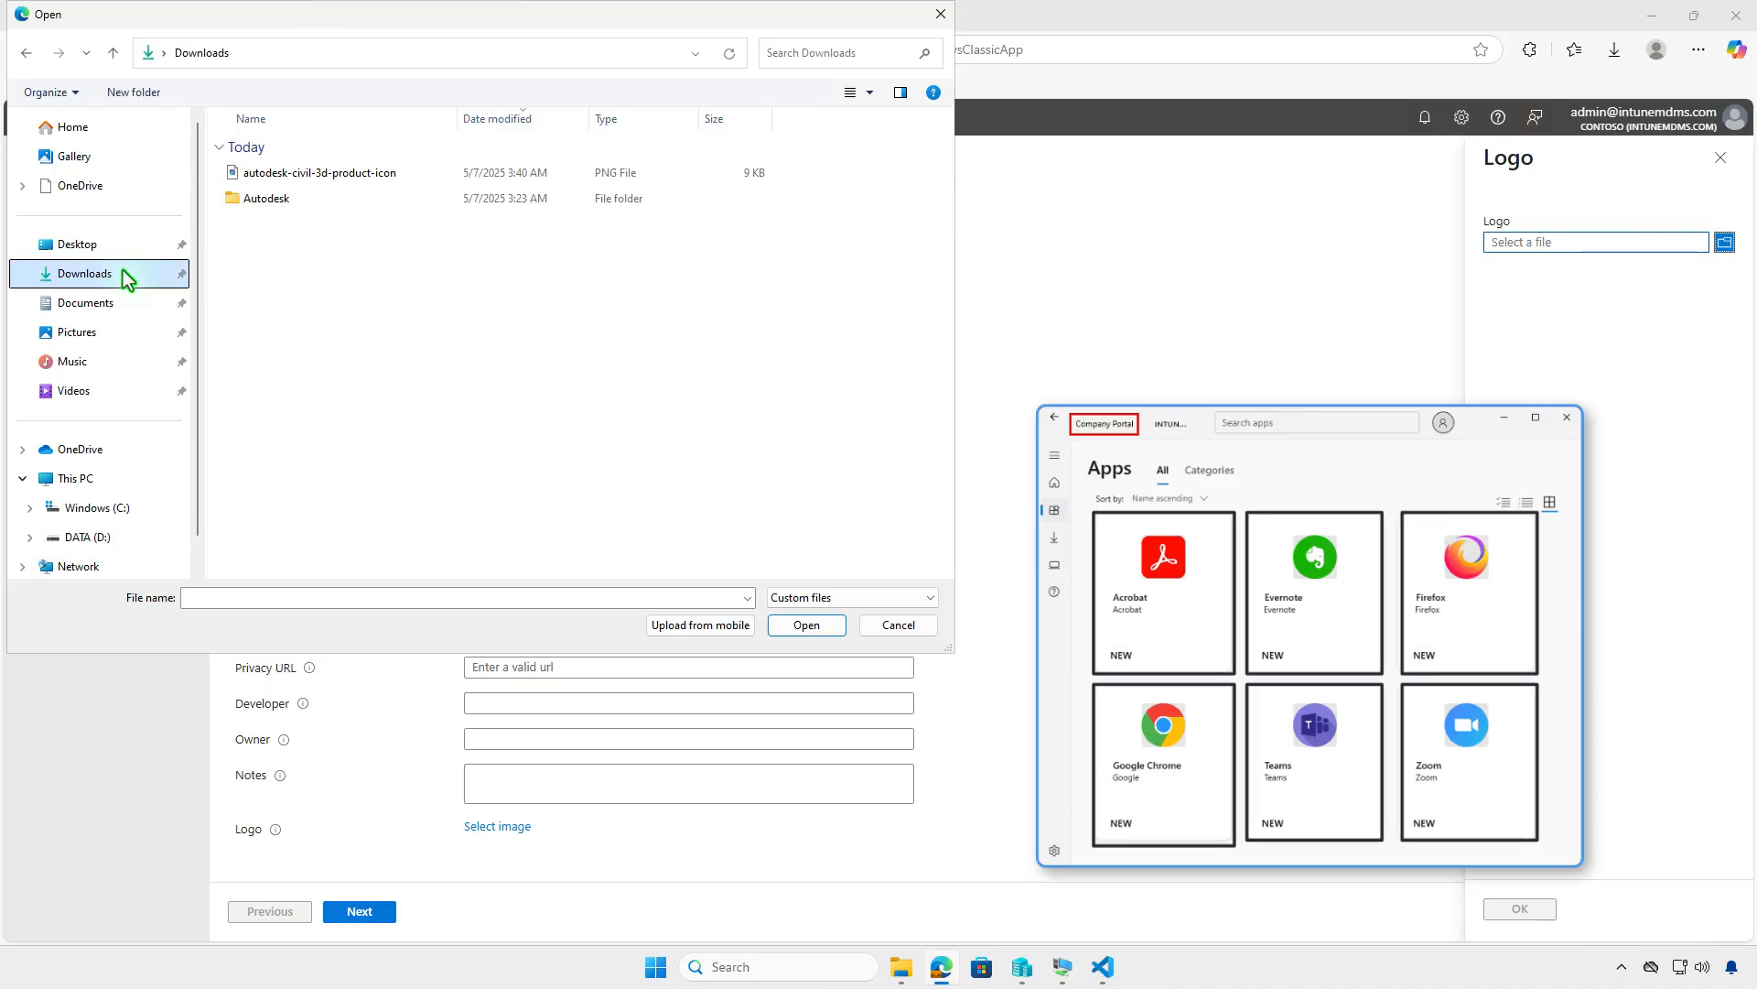
left_click(389, 175)
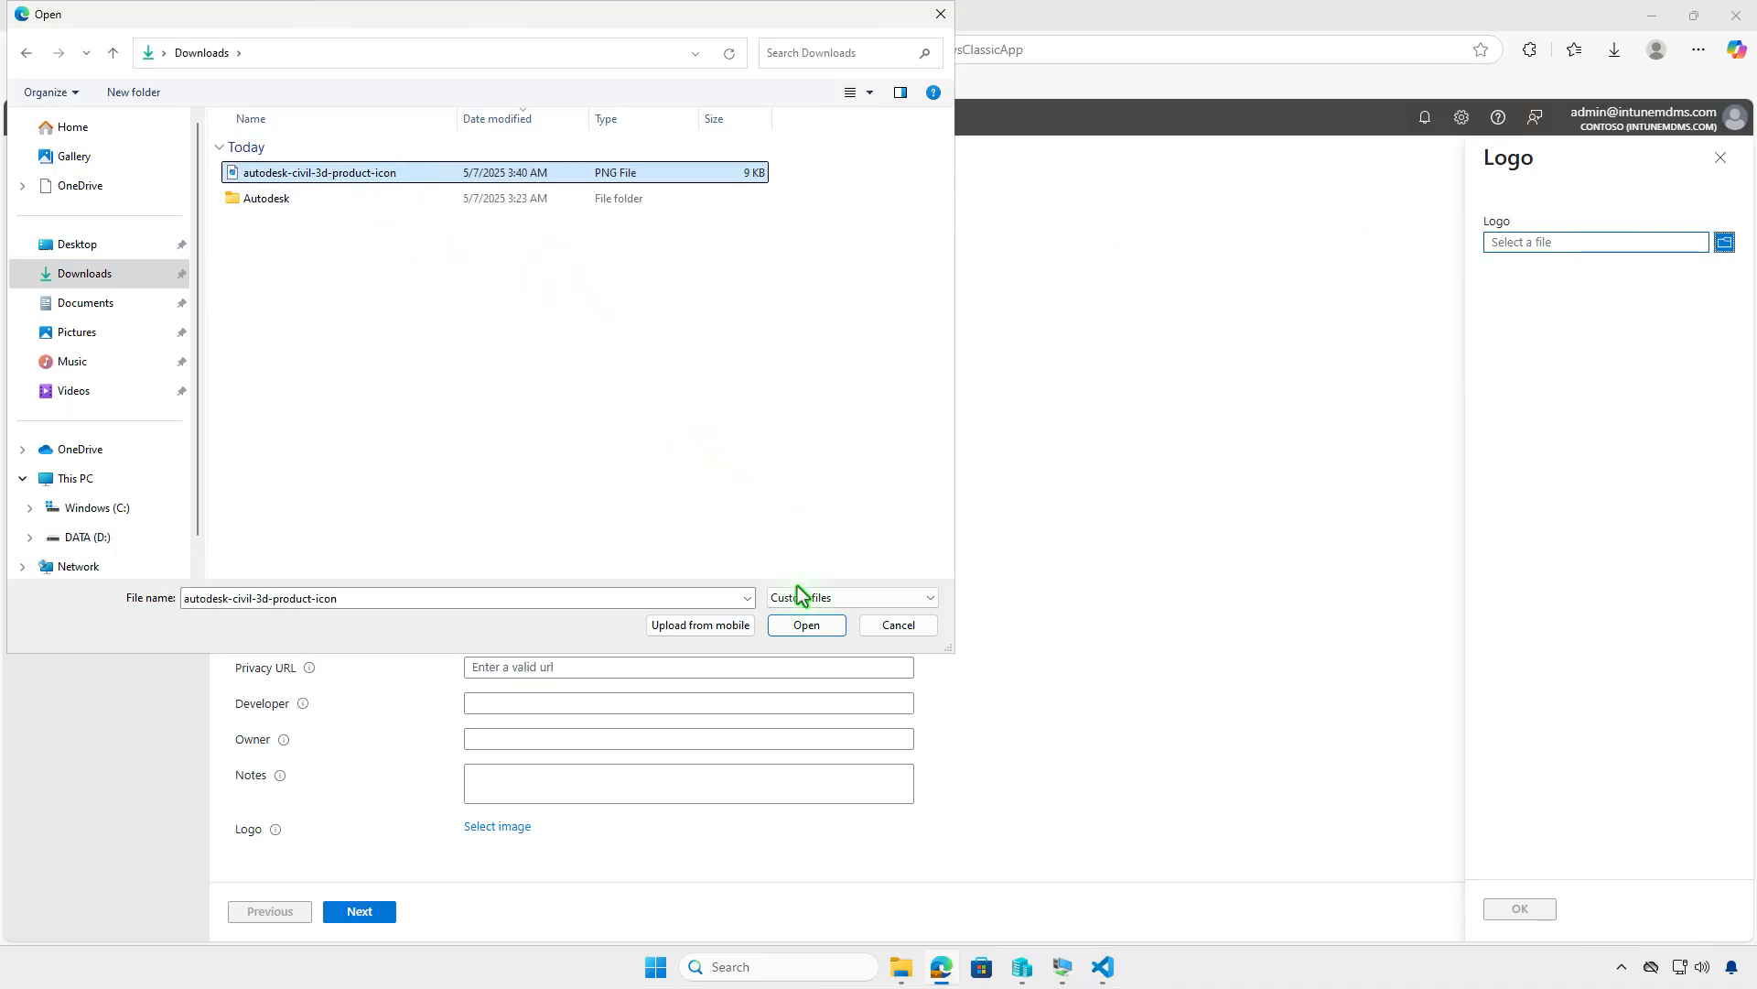
left_click(805, 626)
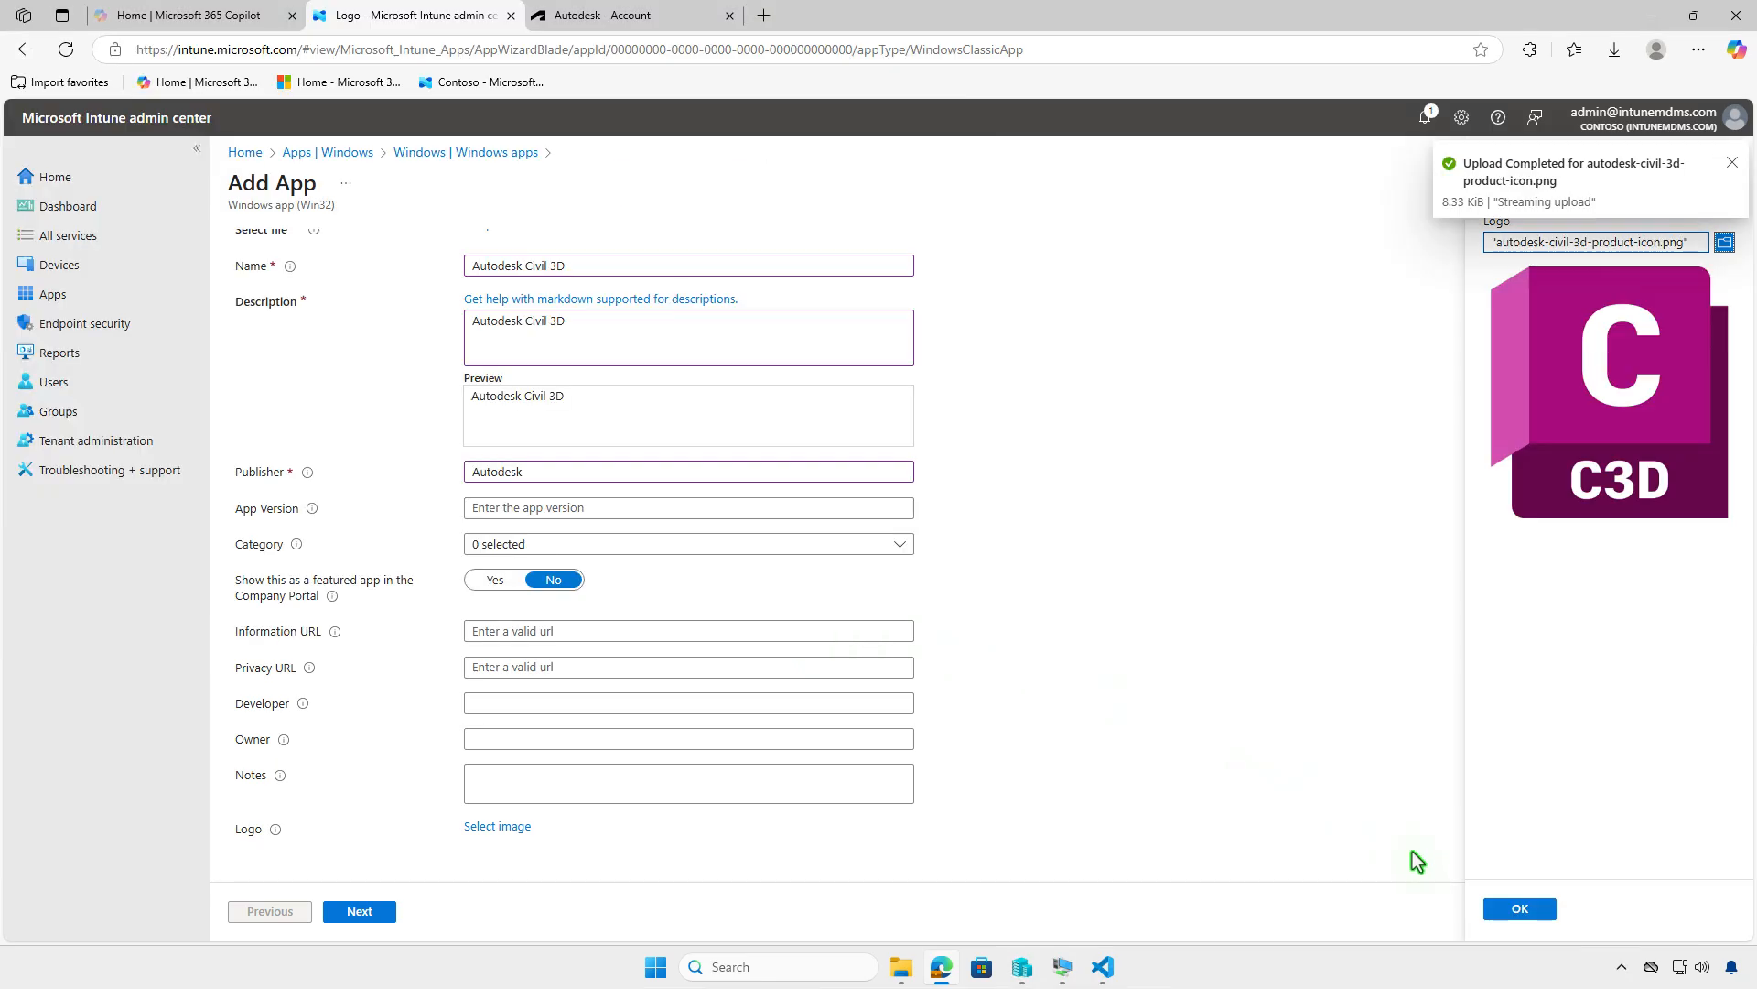
left_click(1520, 908)
scroll(1237, 755, "down", 2)
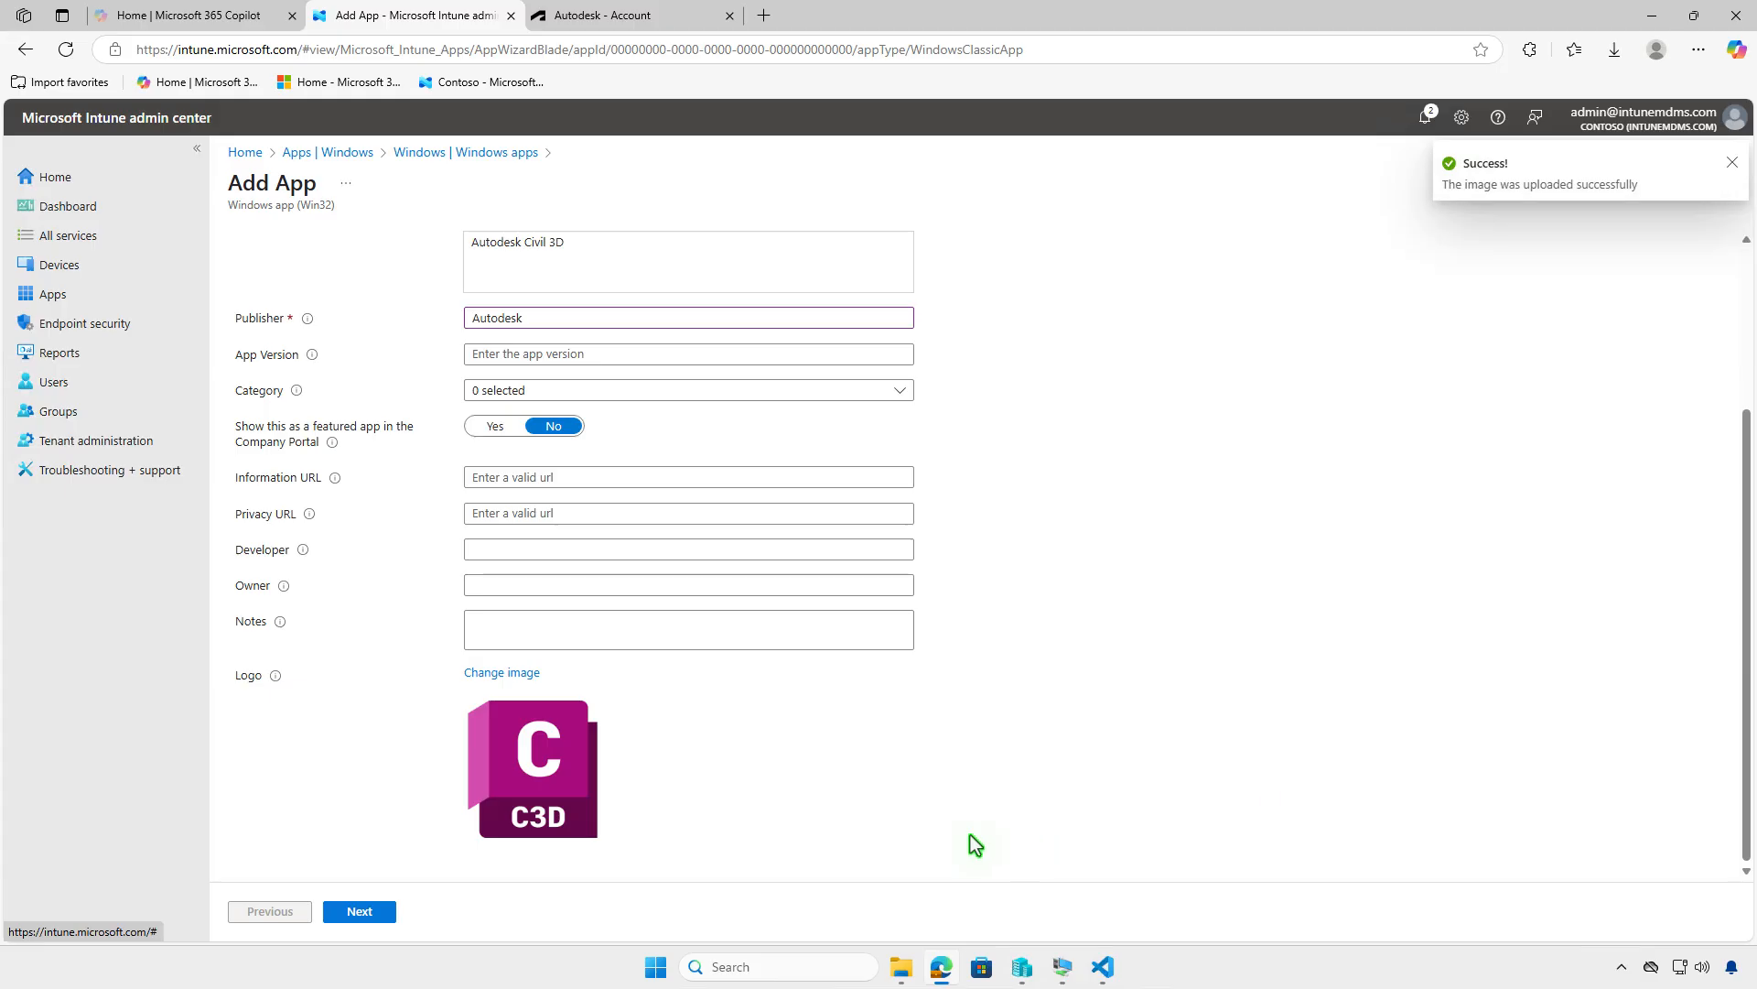
left_click(364, 911)
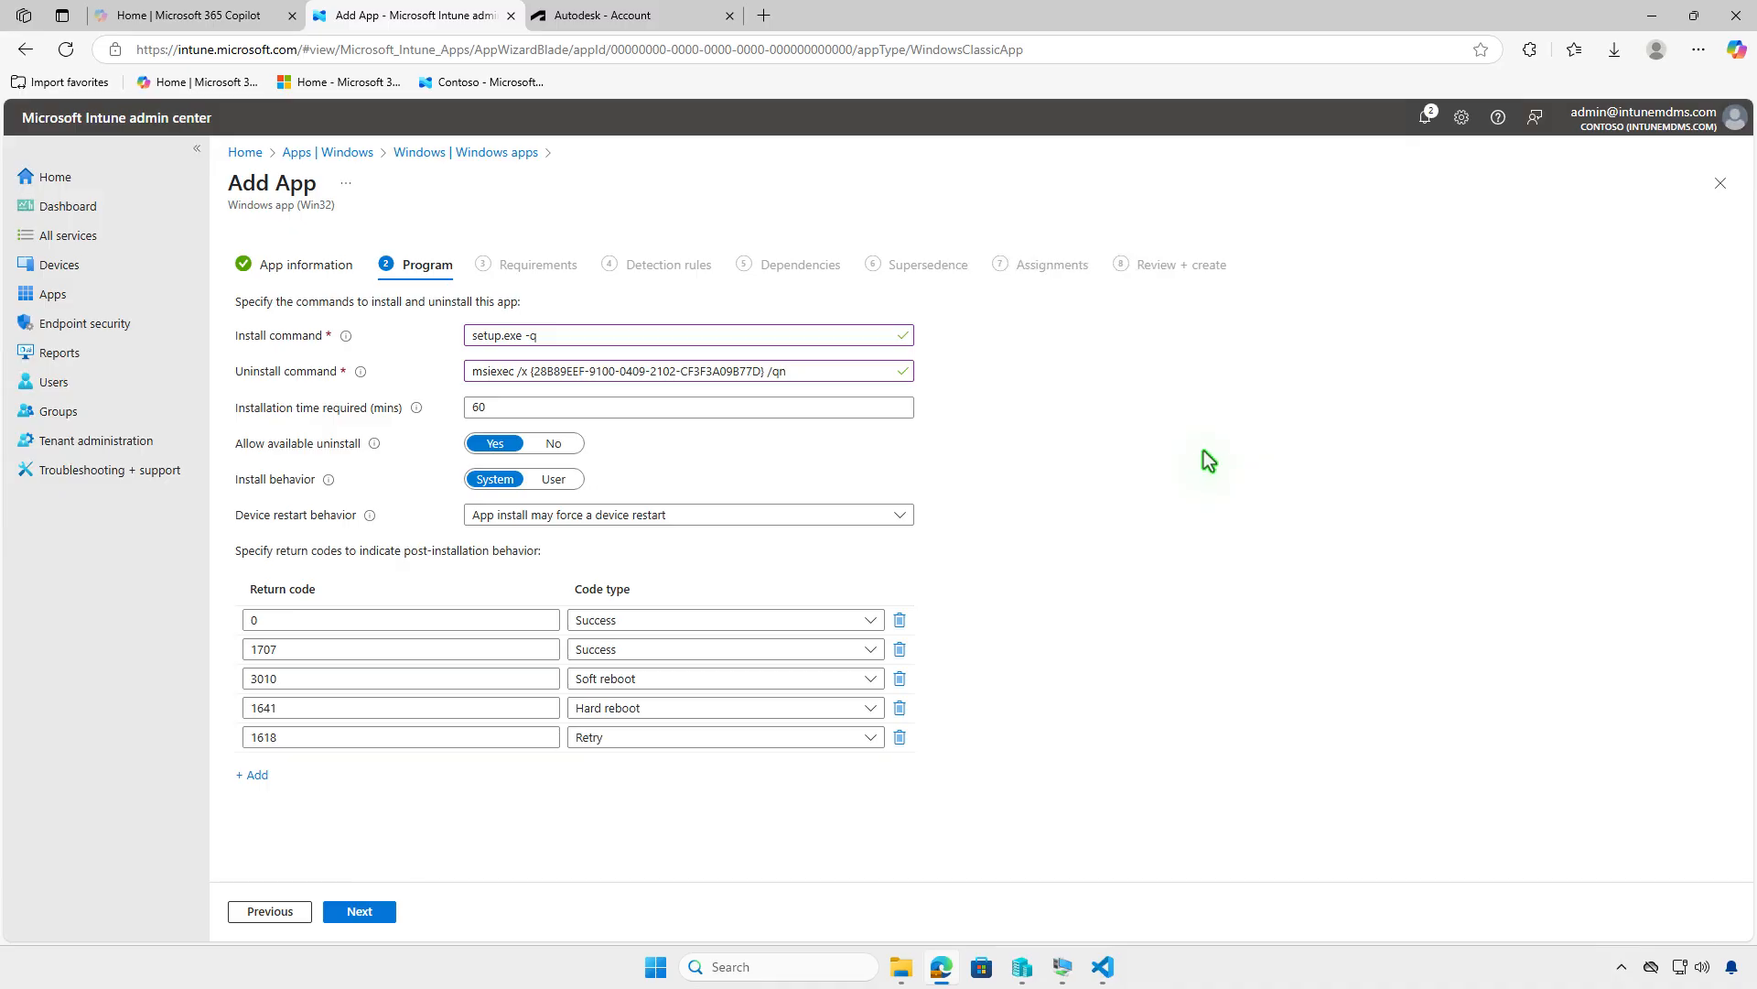
- Open the setup XML file from the Downloads\Autodesk\Civil 3D 2026 - English - (EN) folder in File Explorer
left_click(901, 967)
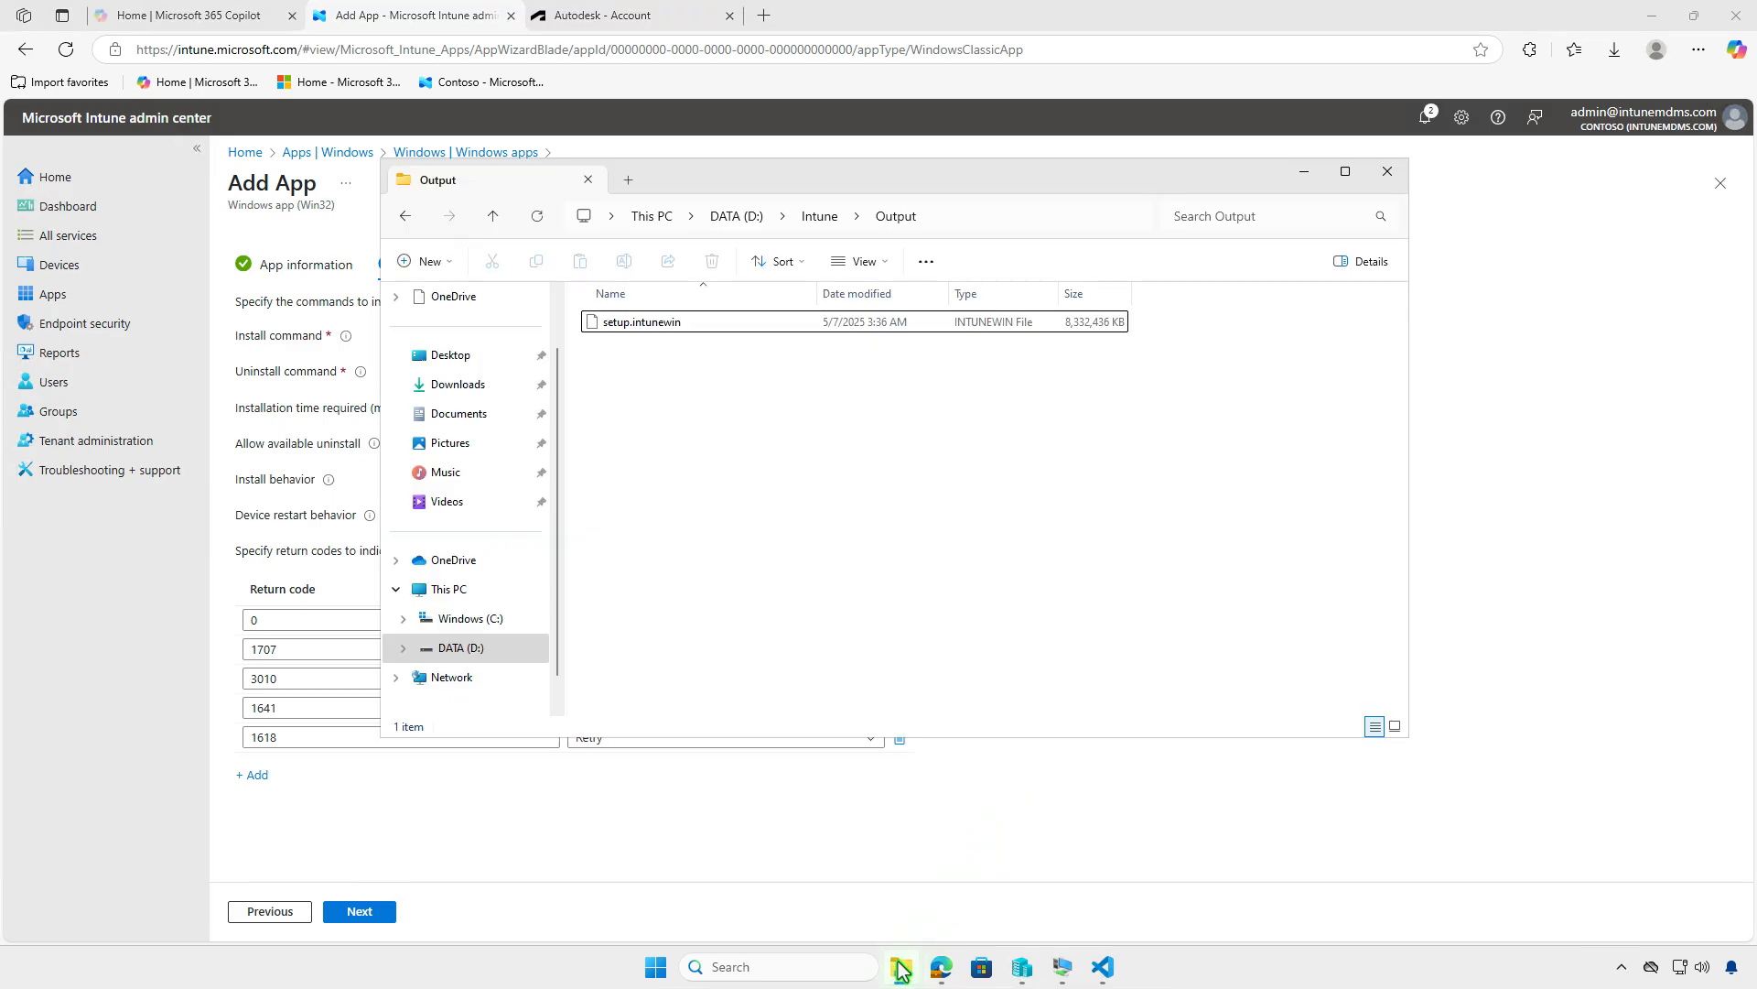
left_click(478, 389)
double_click(732, 400)
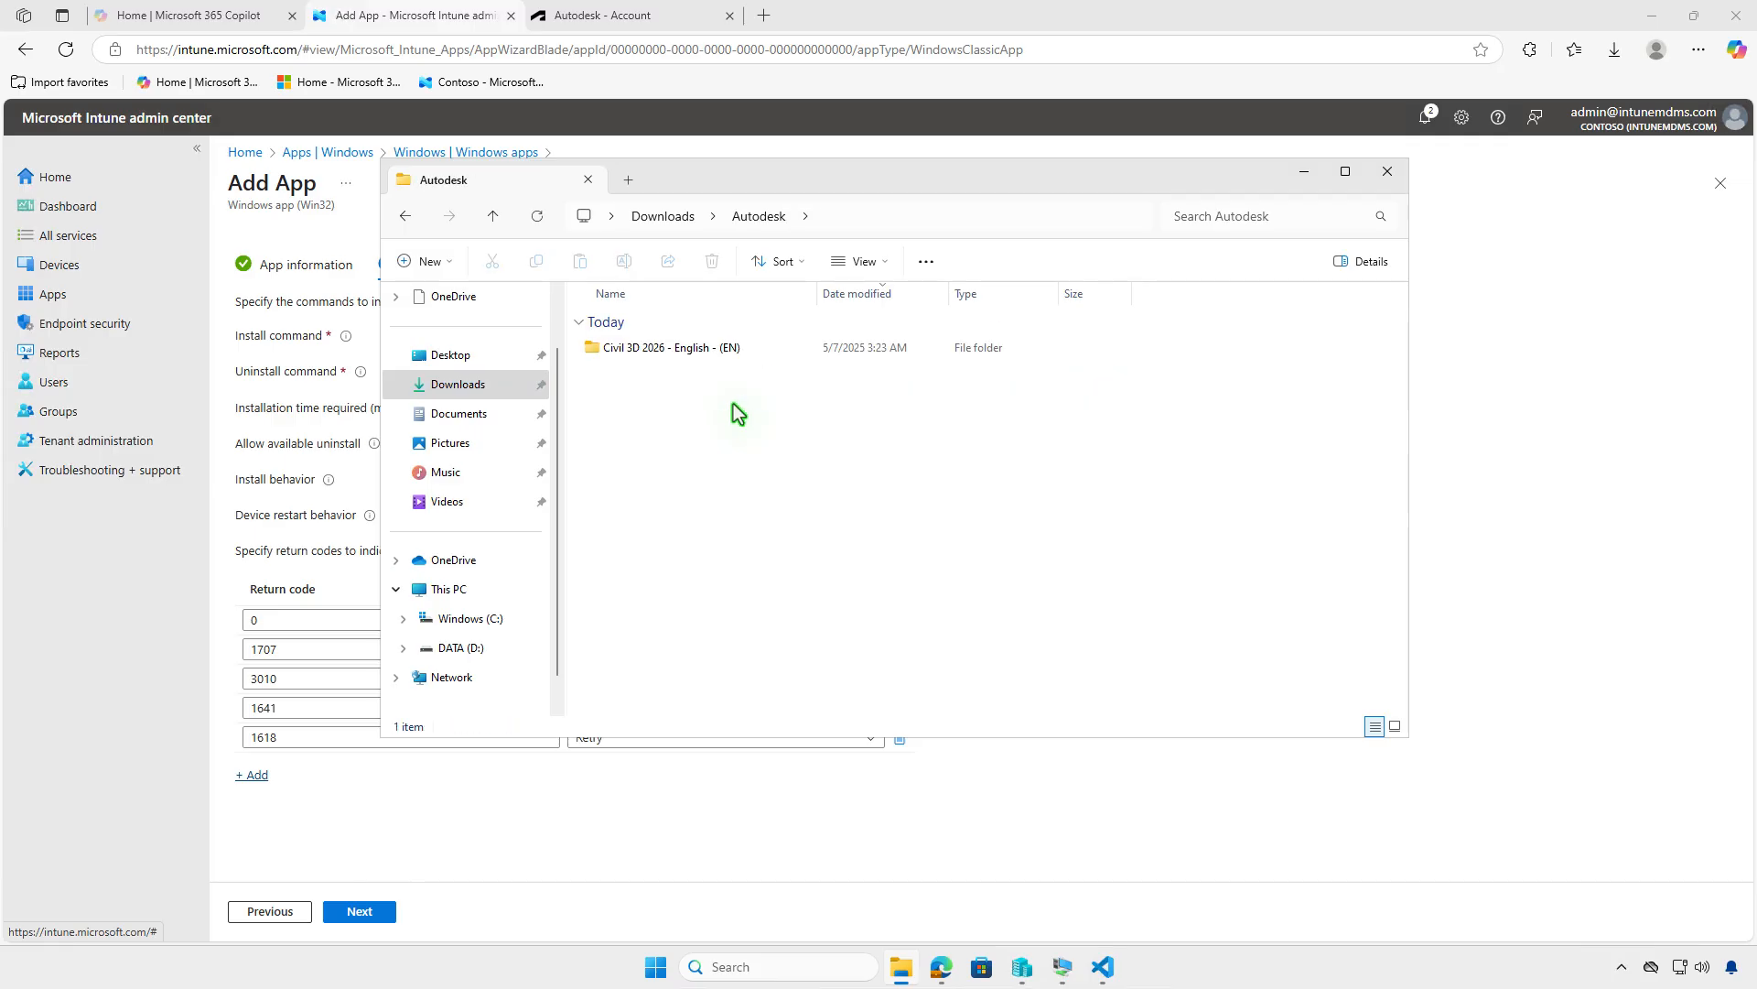
double_click(766, 357)
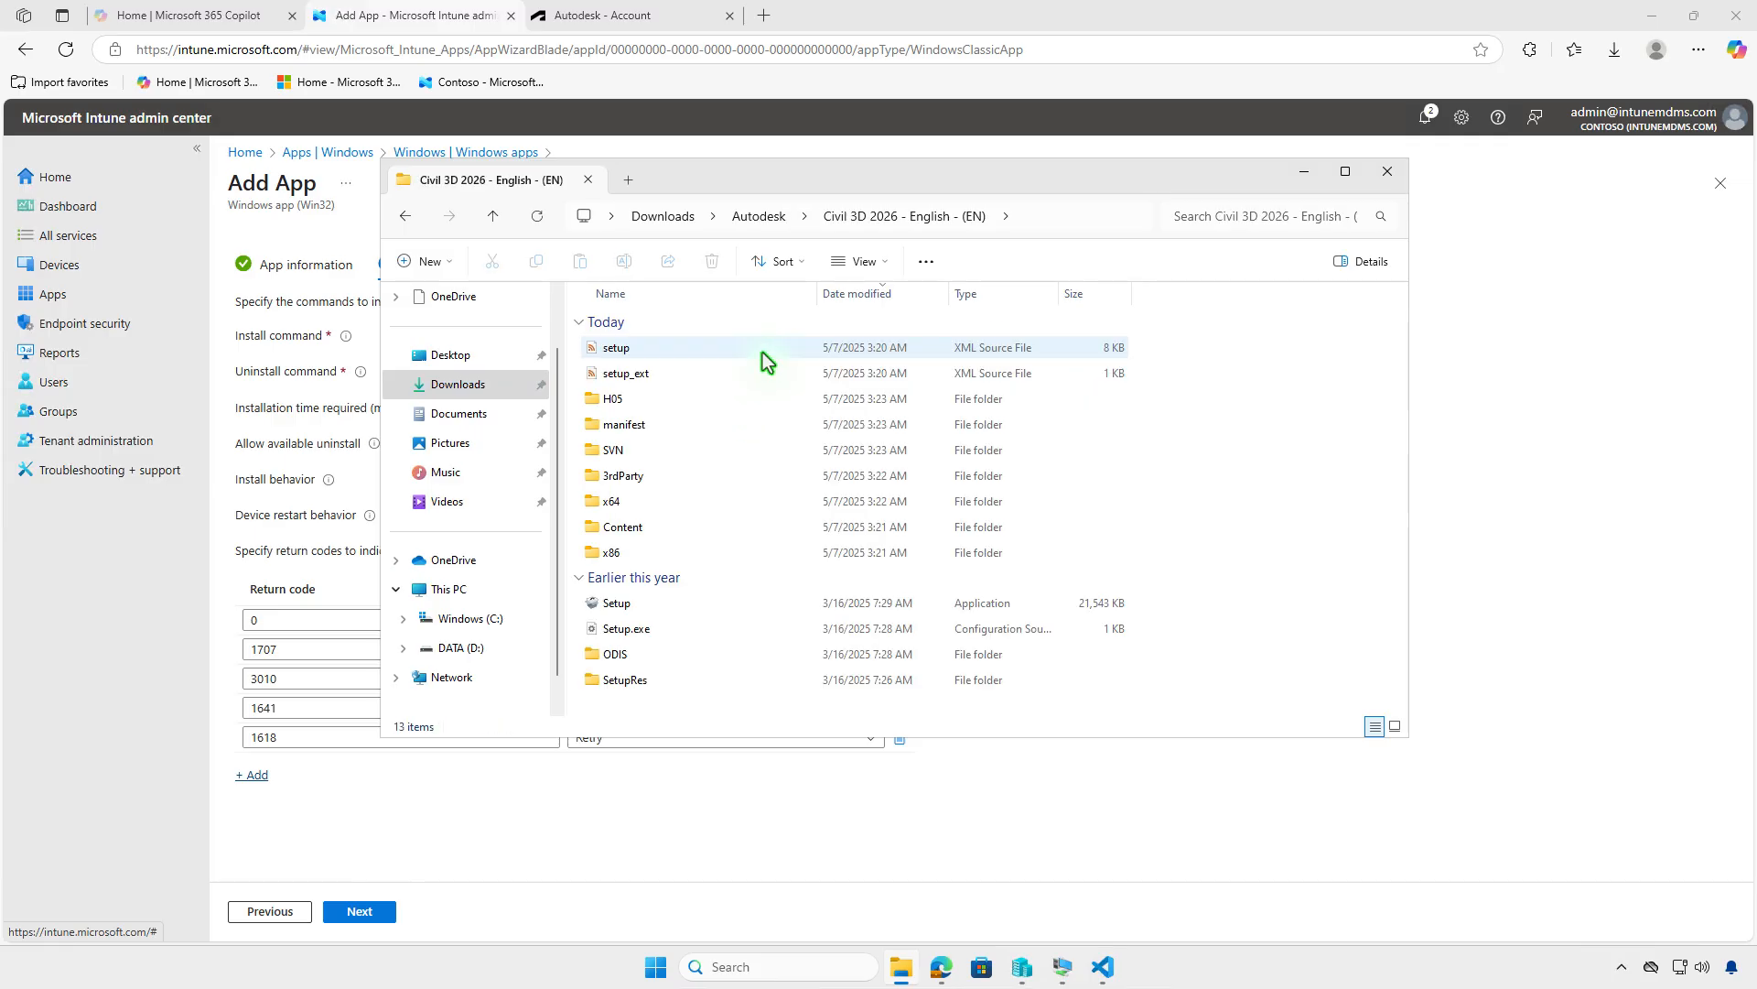
left_click(762, 352)
double_click(761, 351)
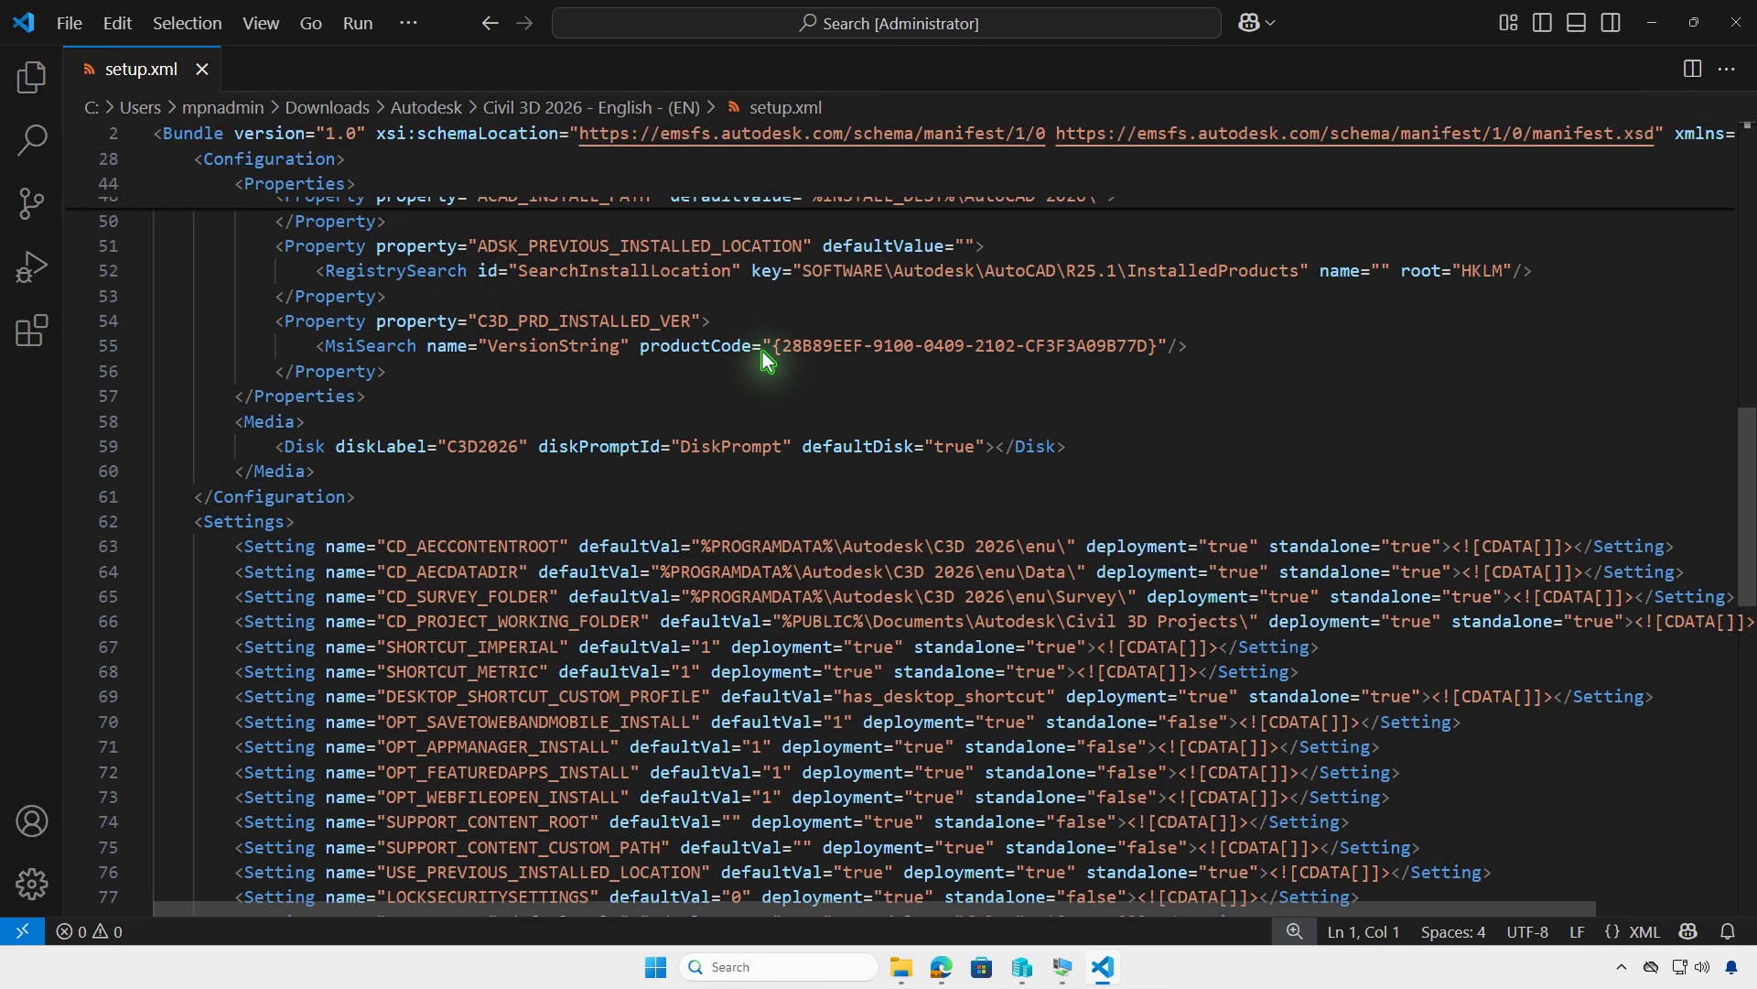
- Highlight the MsiSearch productCode in setup.xml for the uninstall command, and minimize the editor and File Explorer to return to Intune
left_click_drag(773, 346, 1158, 346)
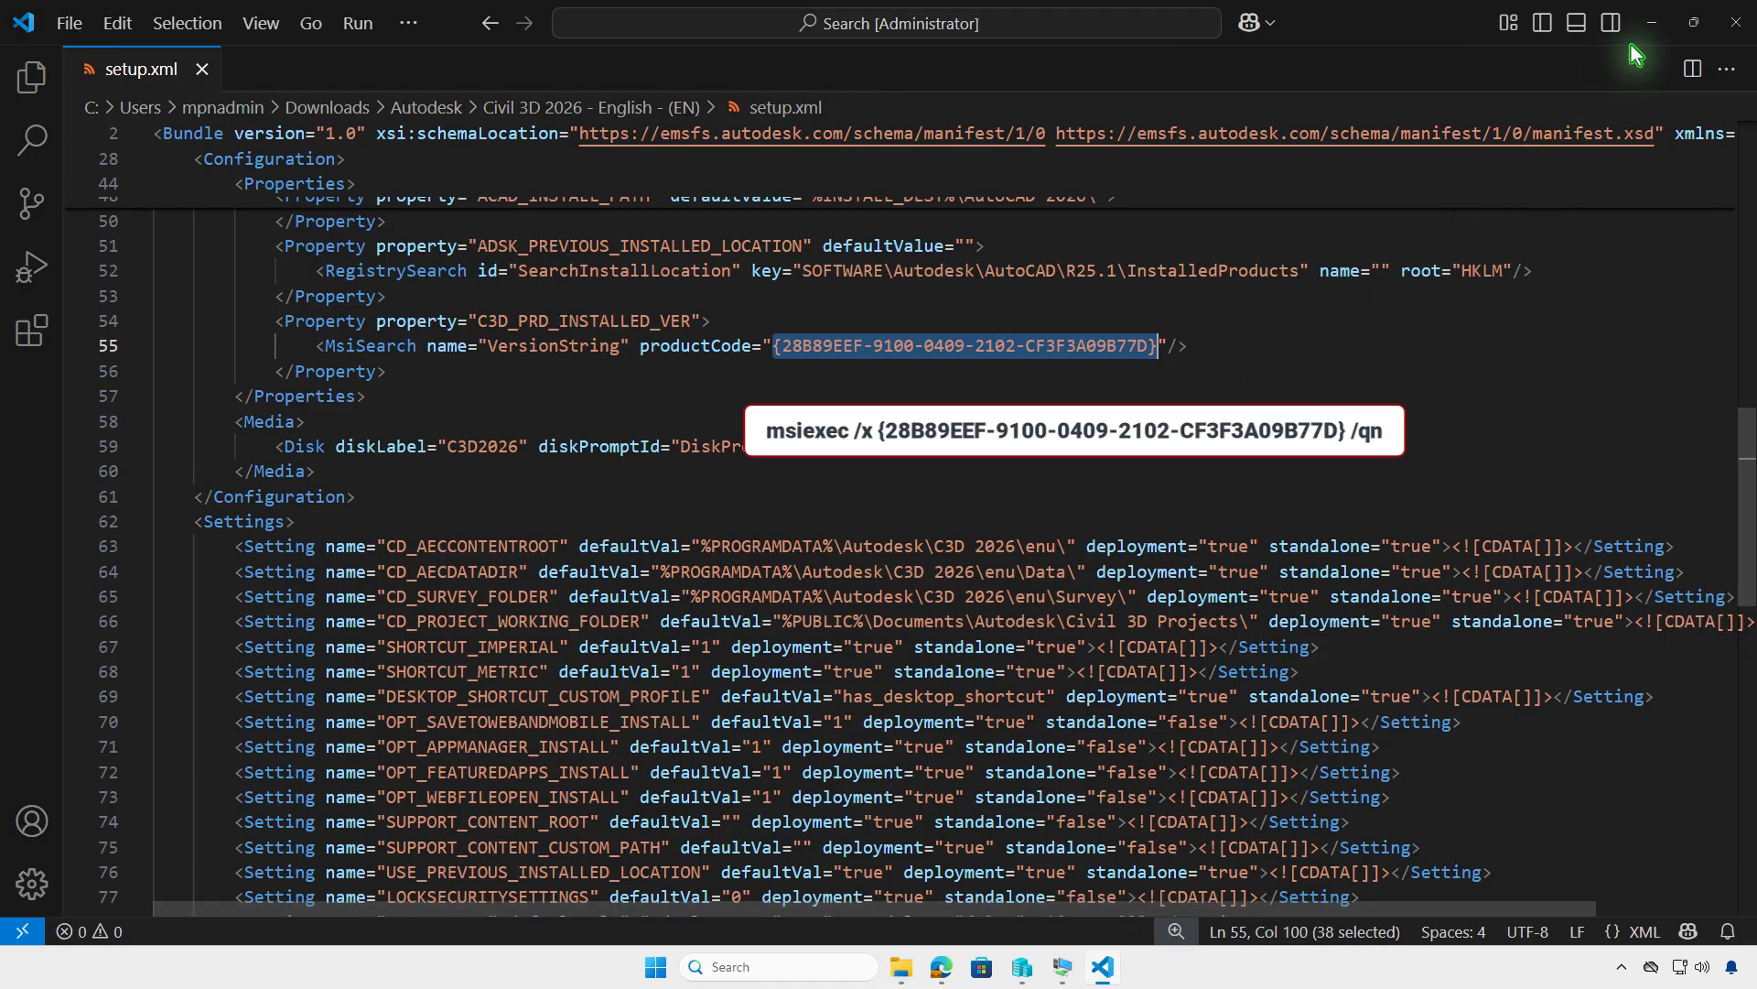
left_click(1652, 22)
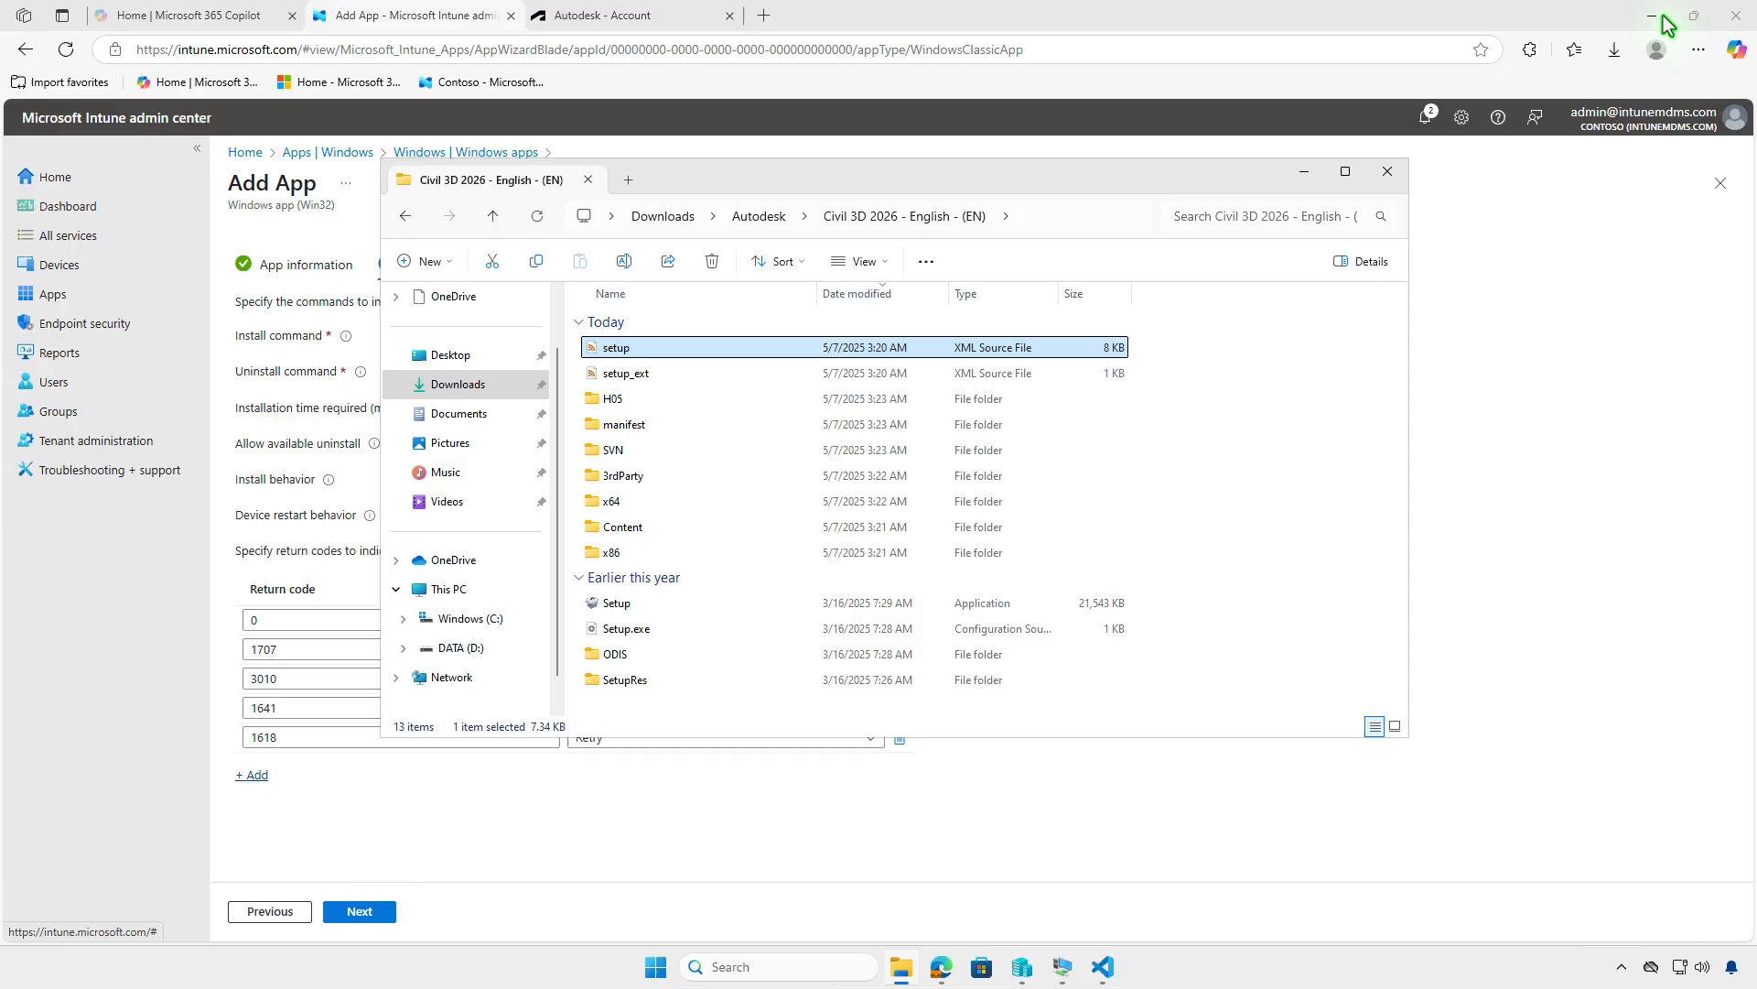
left_click(1313, 174)
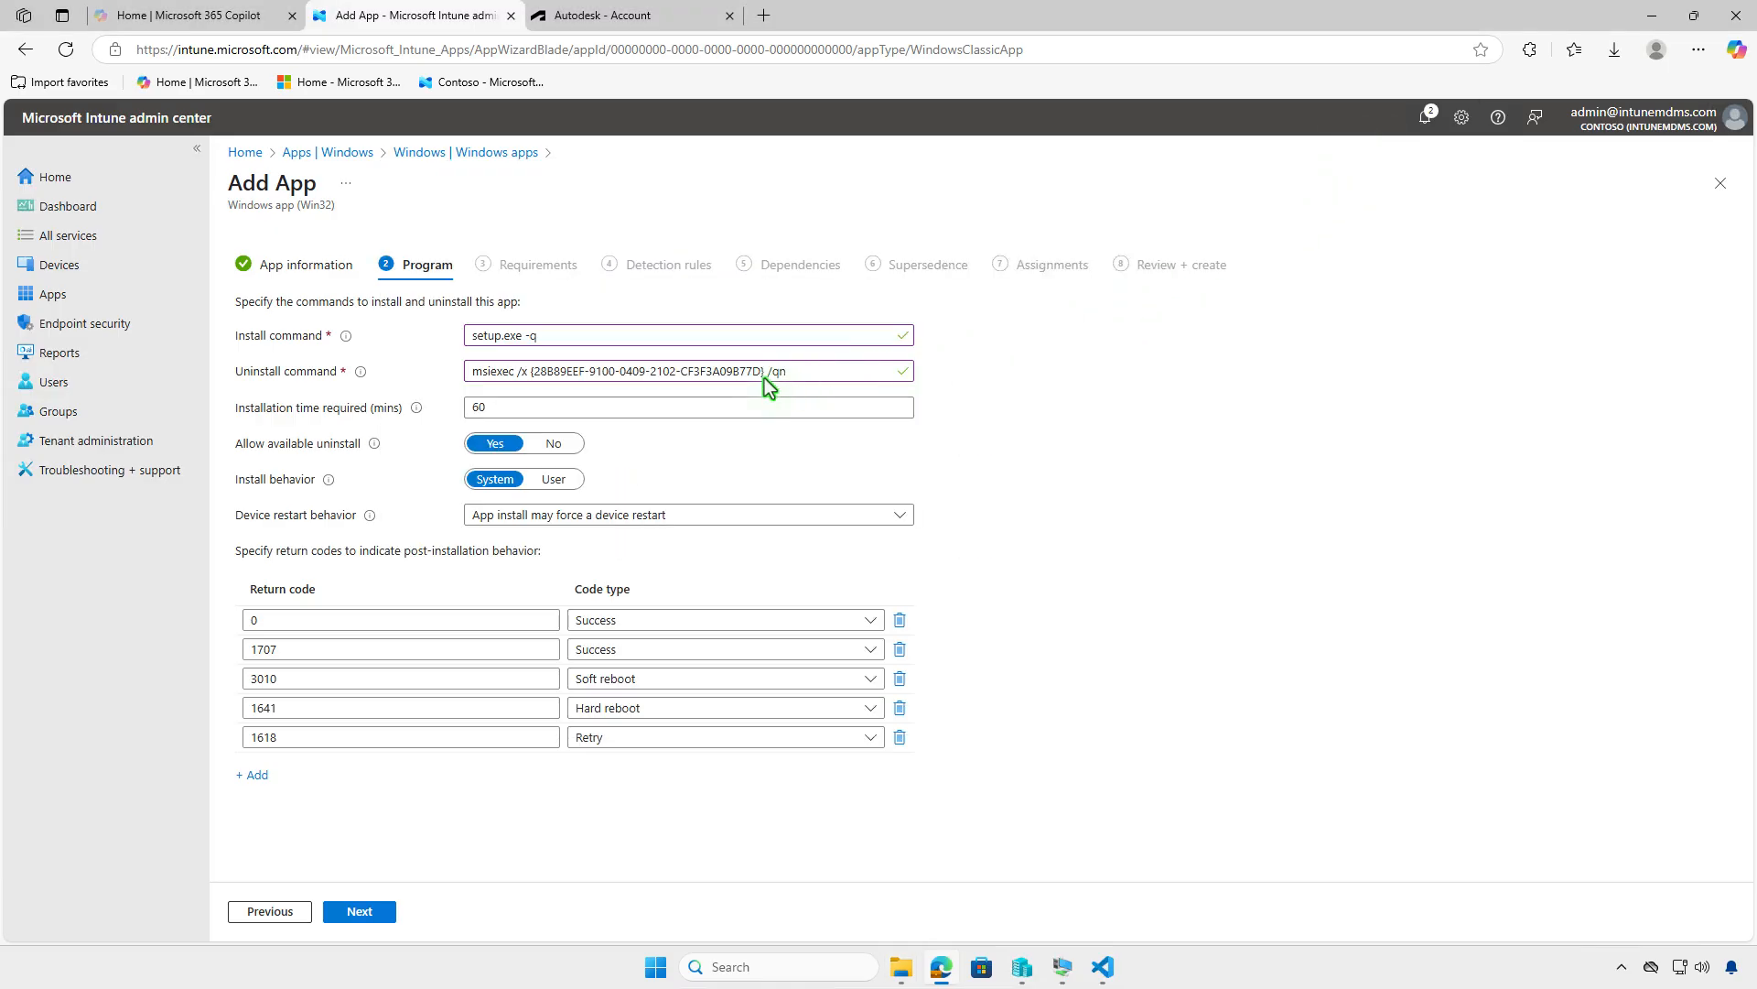
- Set the installation time required to 120 minutes and continue to the Requirements settings
double_click(474, 408)
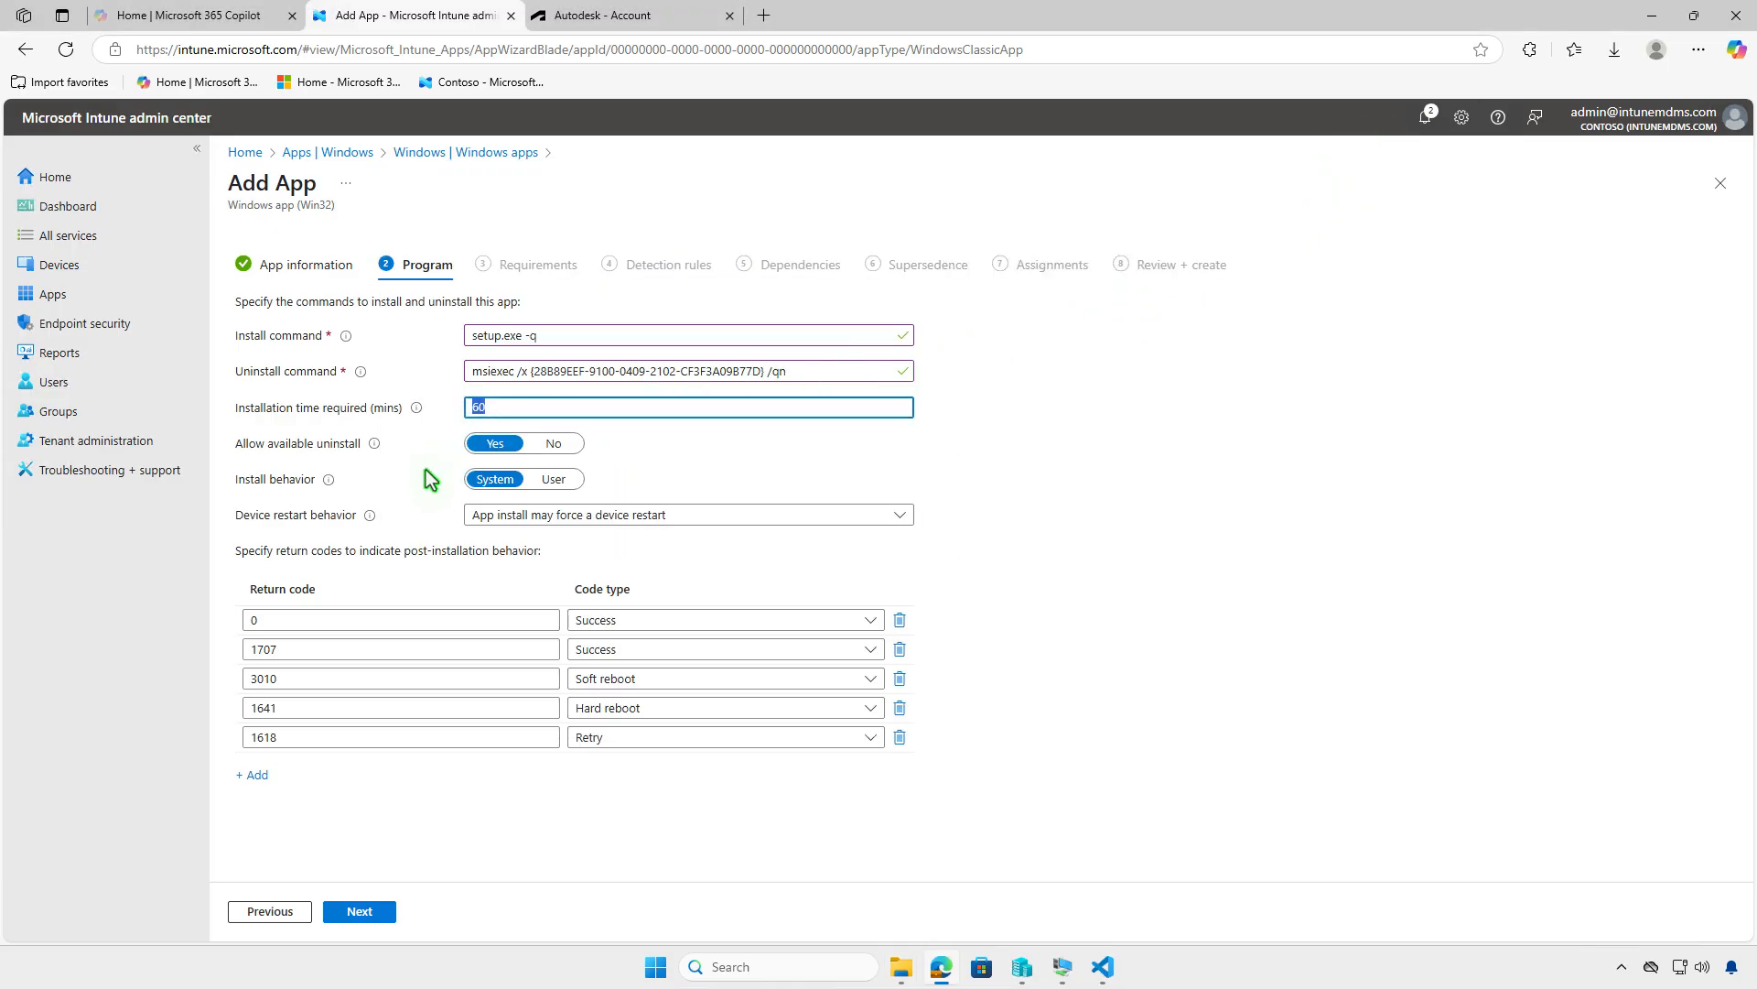
type("120")
left_click(392, 915)
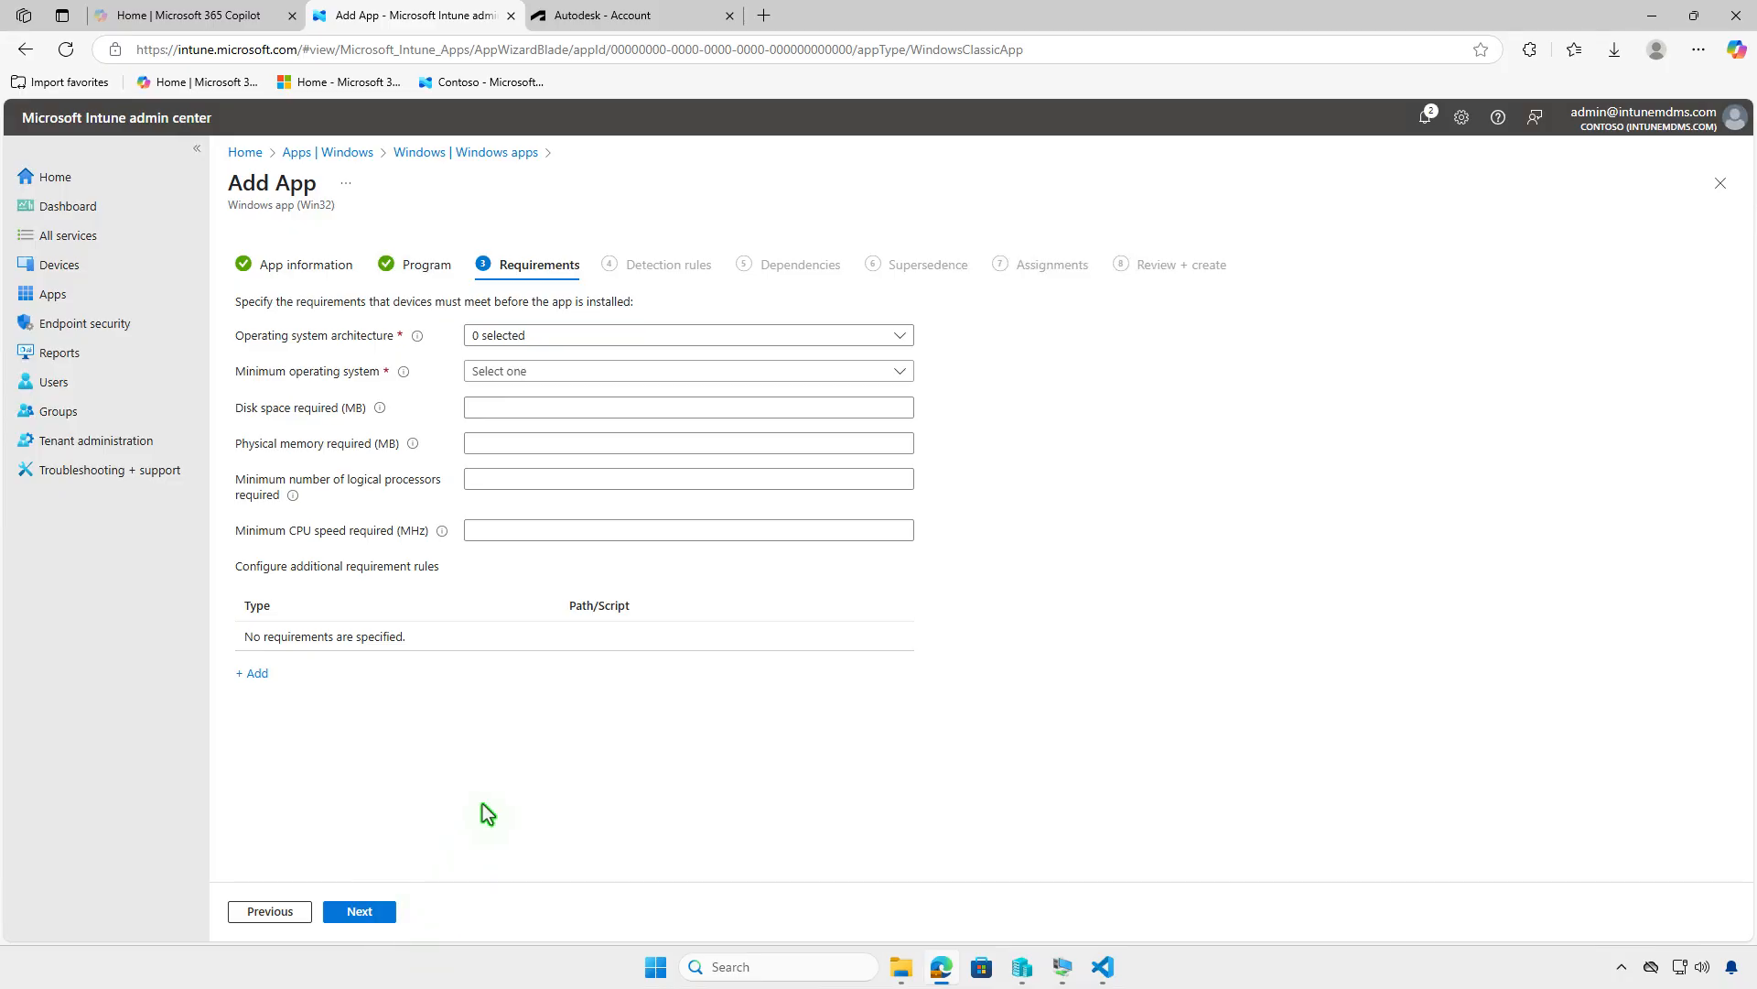
- Set the required operating system architecture to 64-bit
left_click(629, 335)
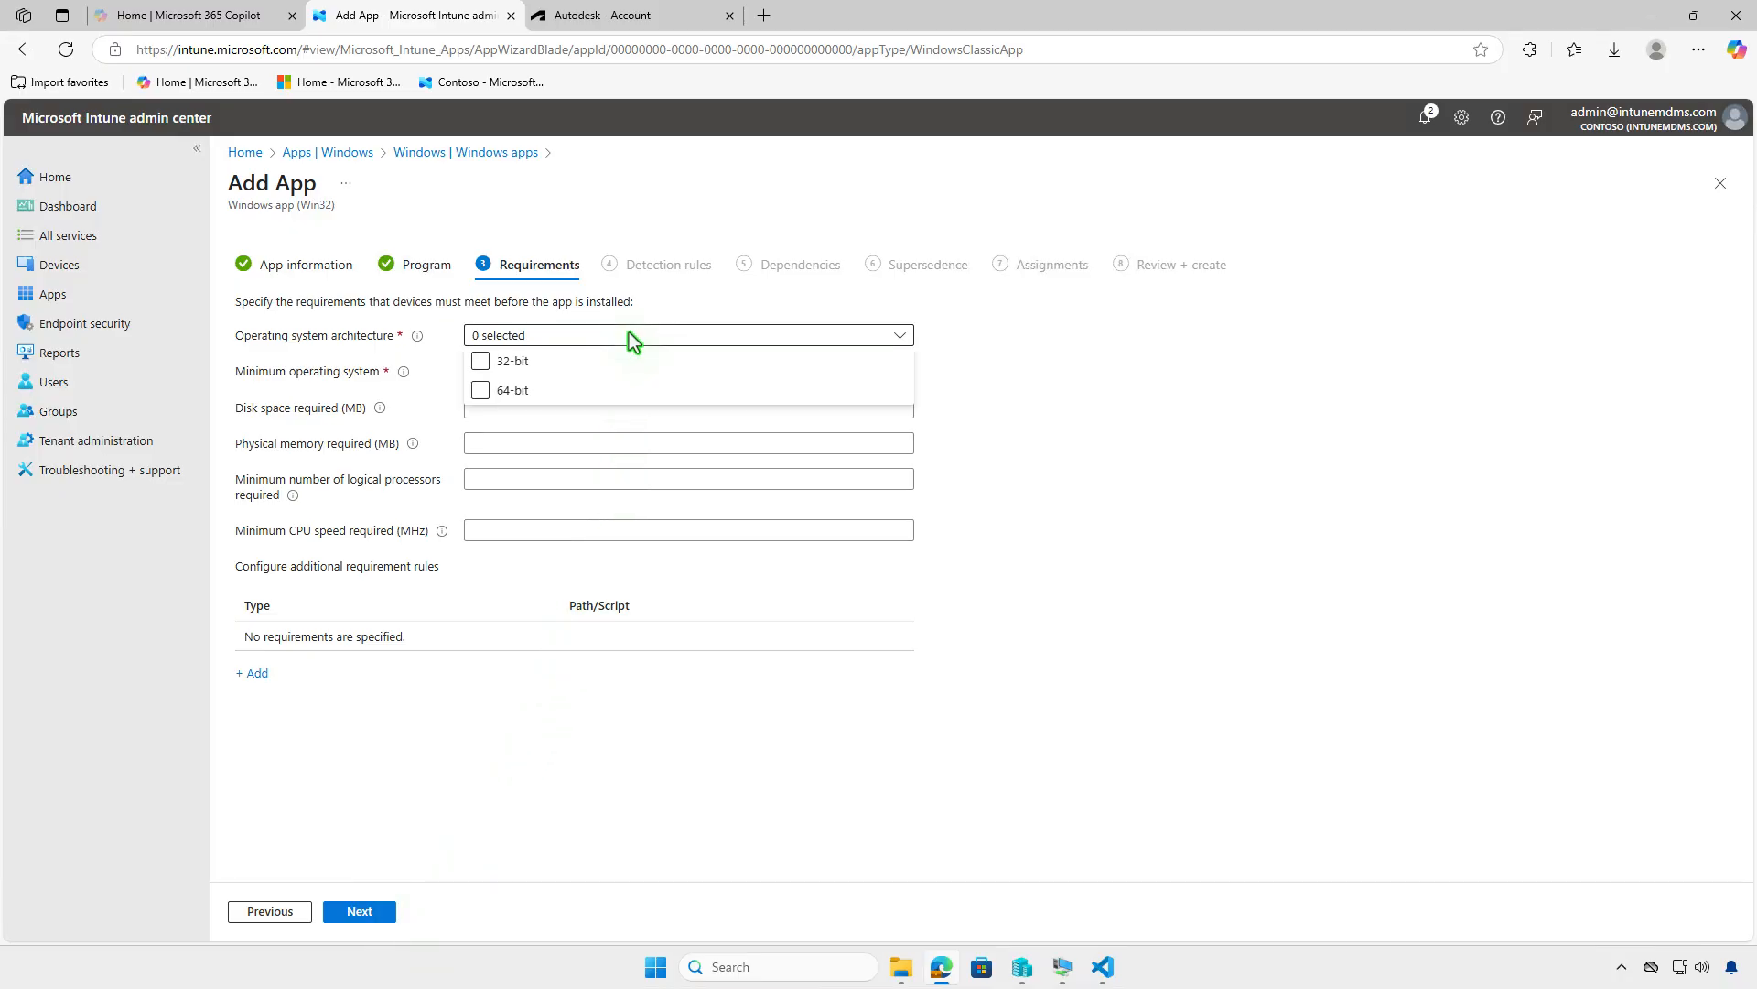
left_click(482, 392)
left_click(401, 407)
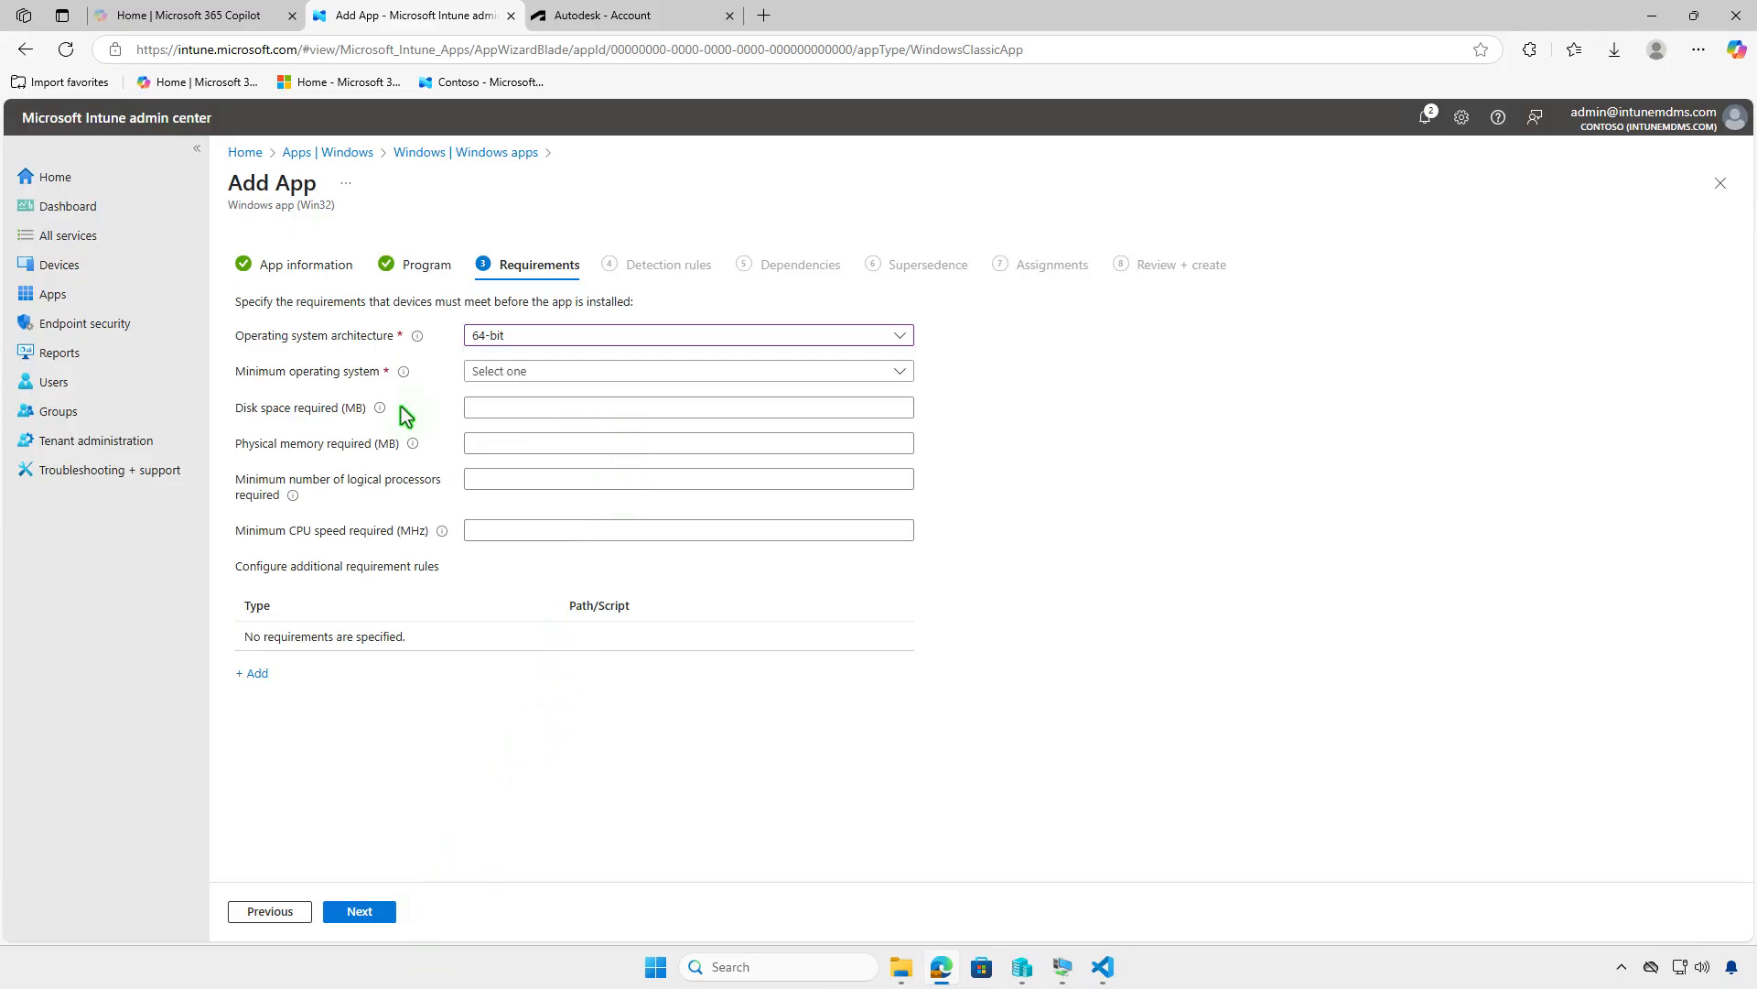
- Set the minimum operating system to Windows 10 1607 and continue to the Detection rules settings
left_click(587, 375)
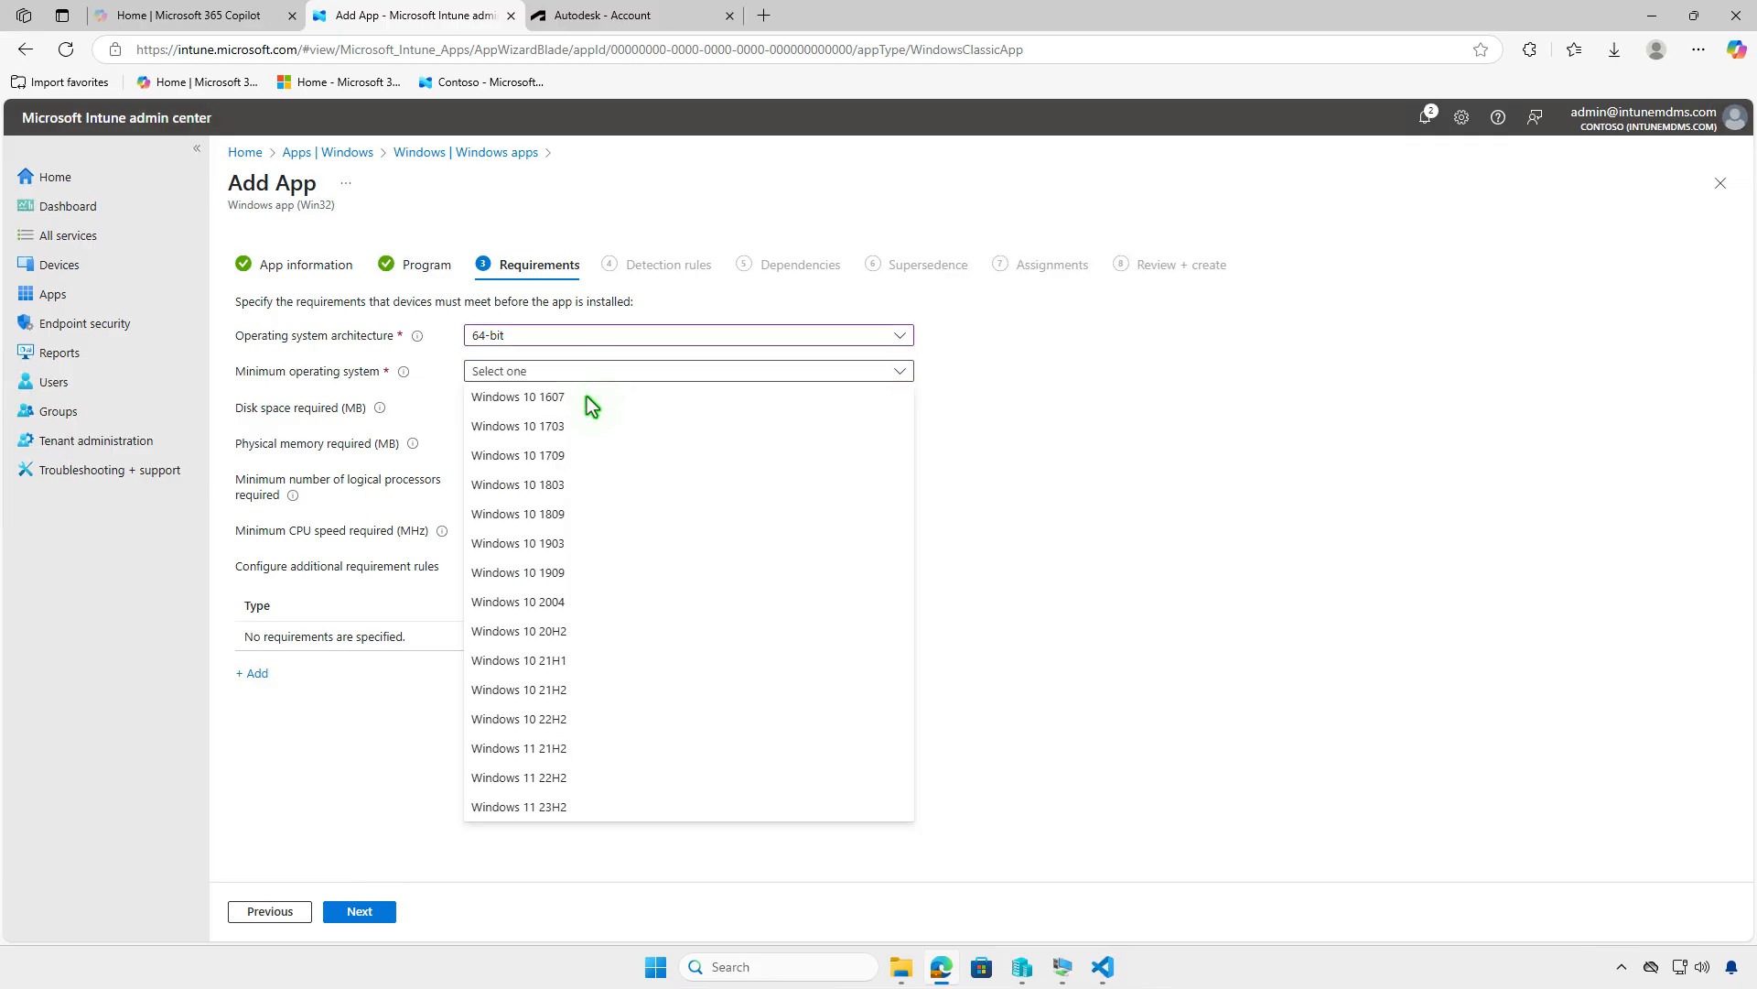
left_click(589, 399)
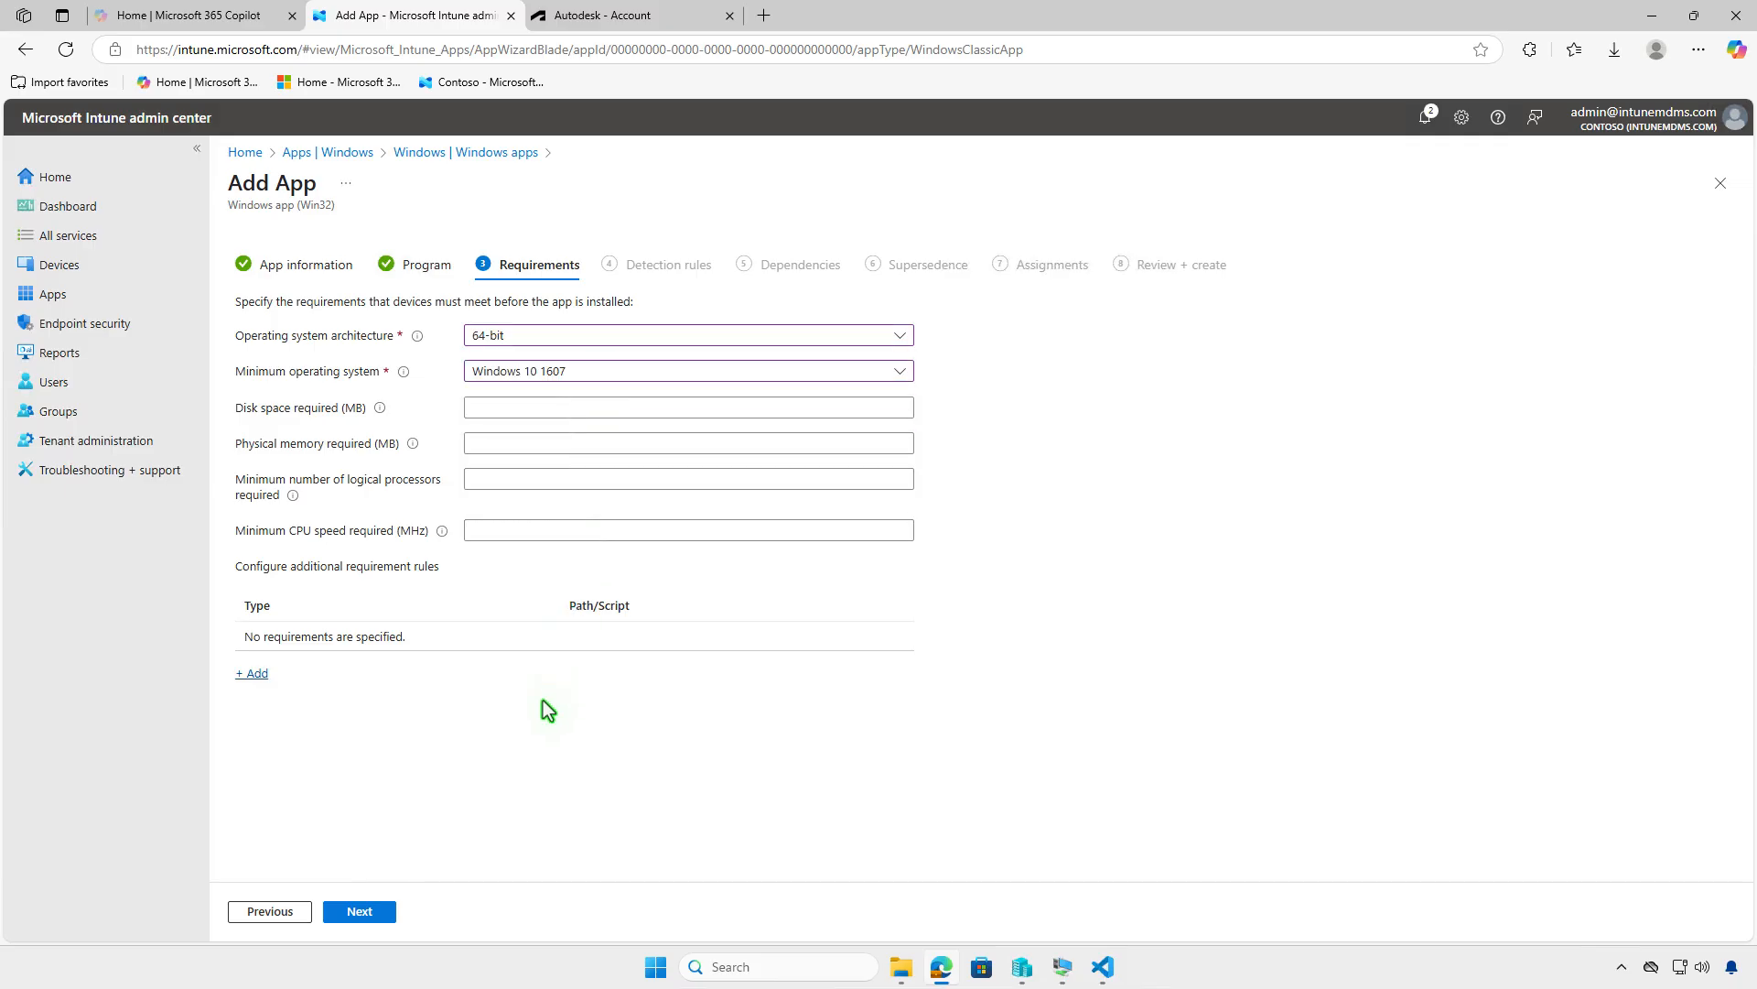
left_click(360, 911)
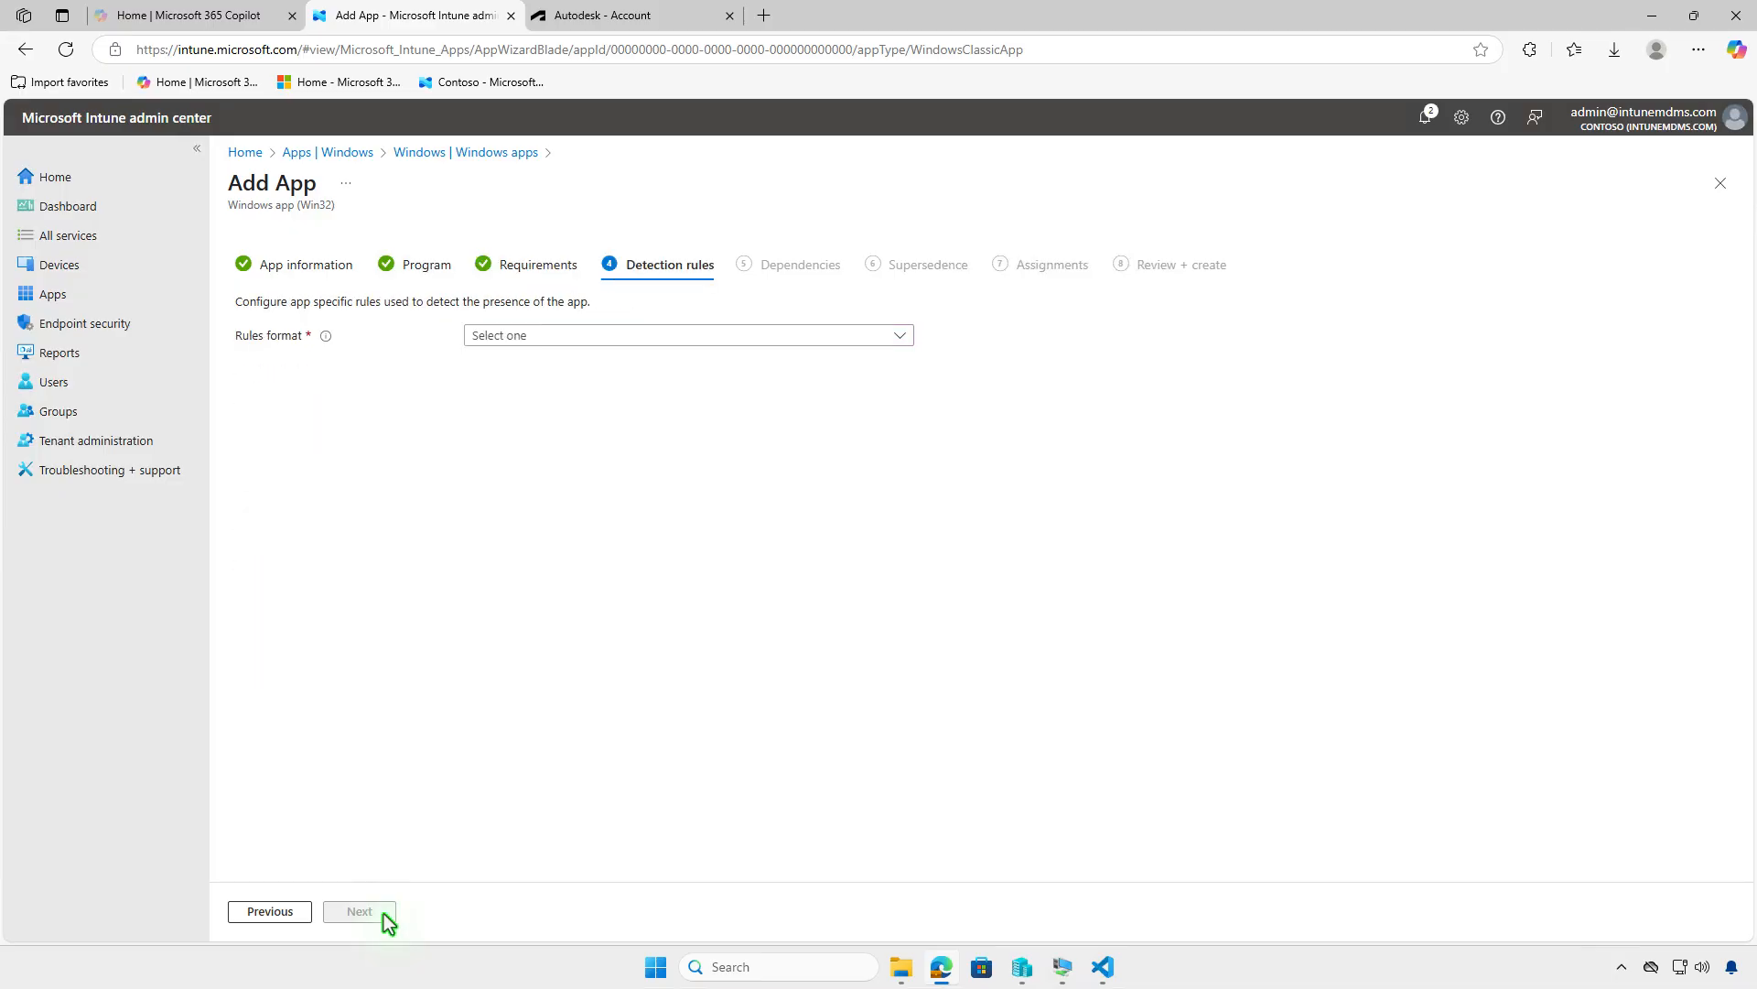
- Choose to manually configure detection rules and add a new rule of type MSI
left_click(638, 339)
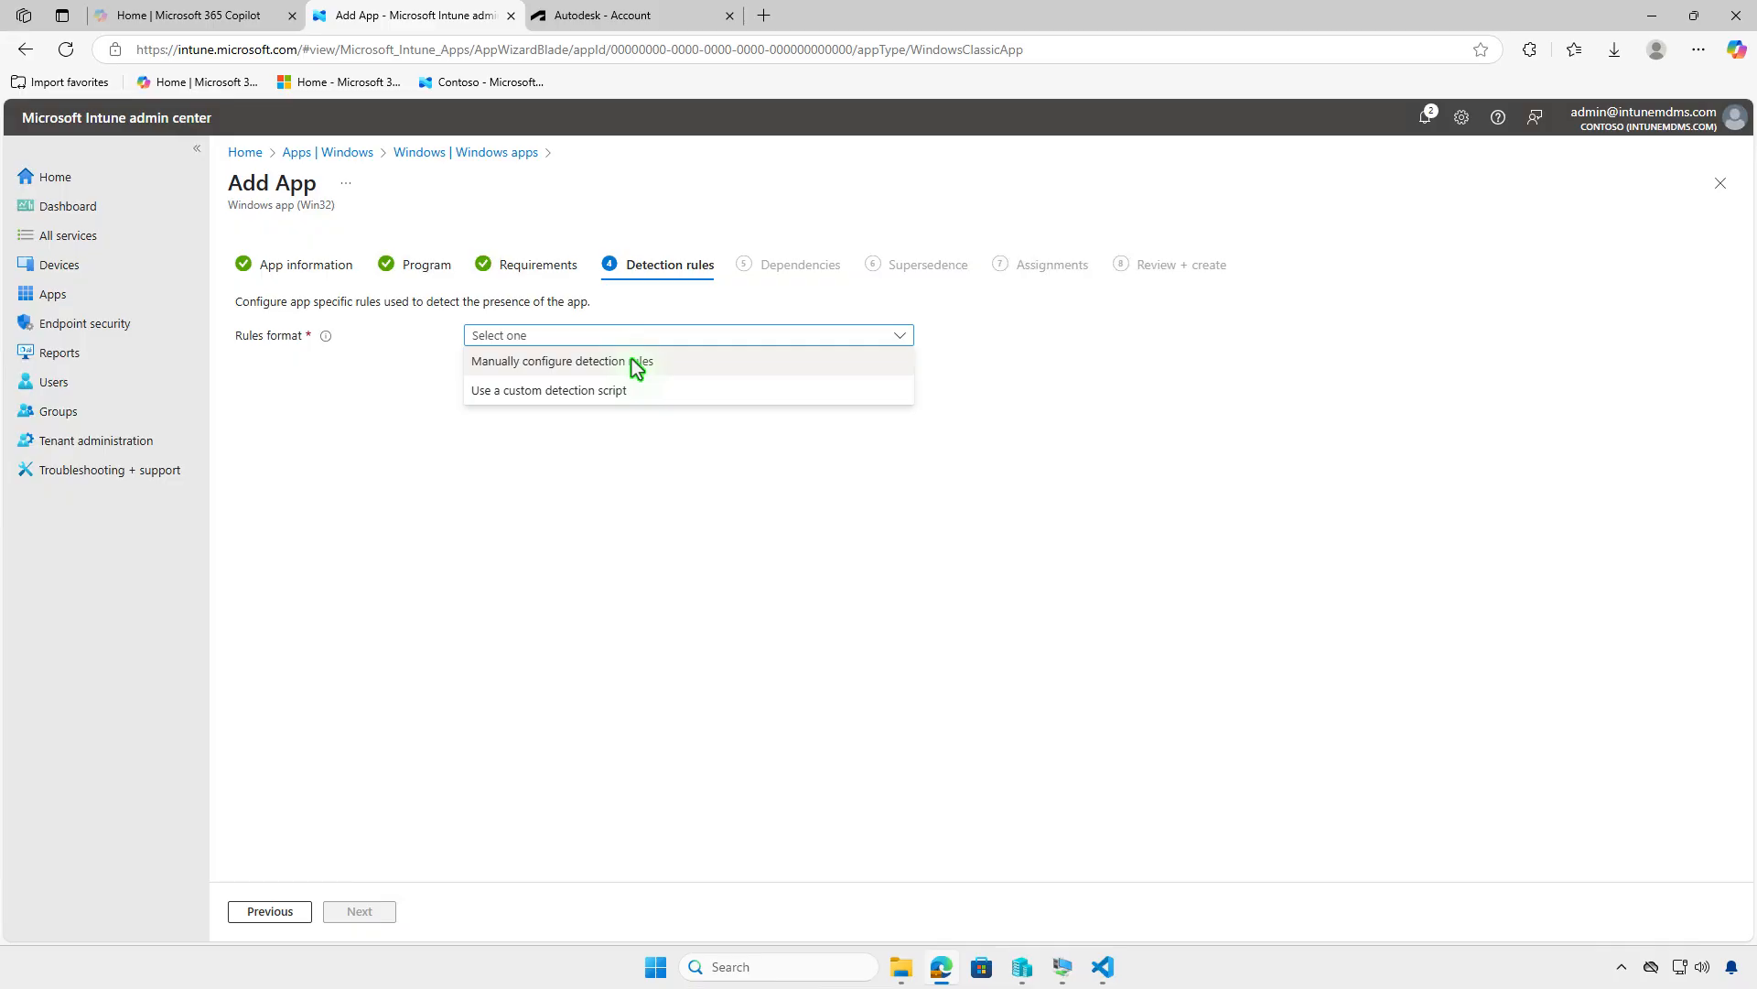
left_click(637, 364)
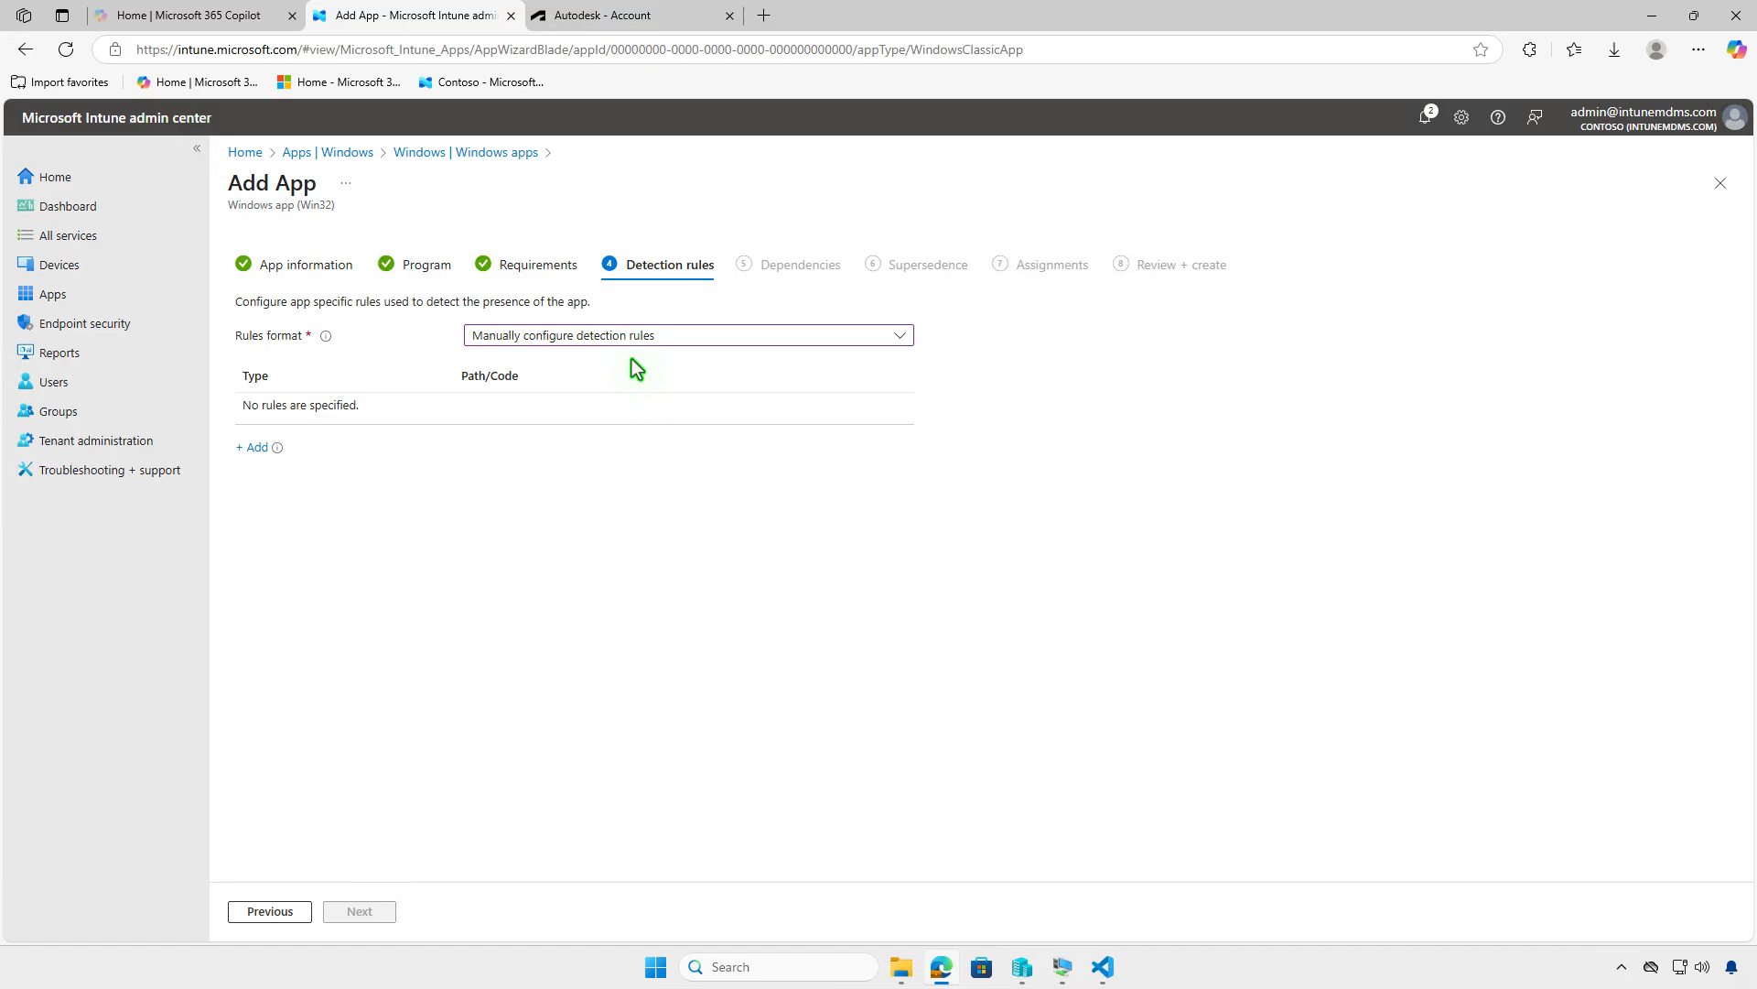
left_click(261, 450)
left_click(1568, 258)
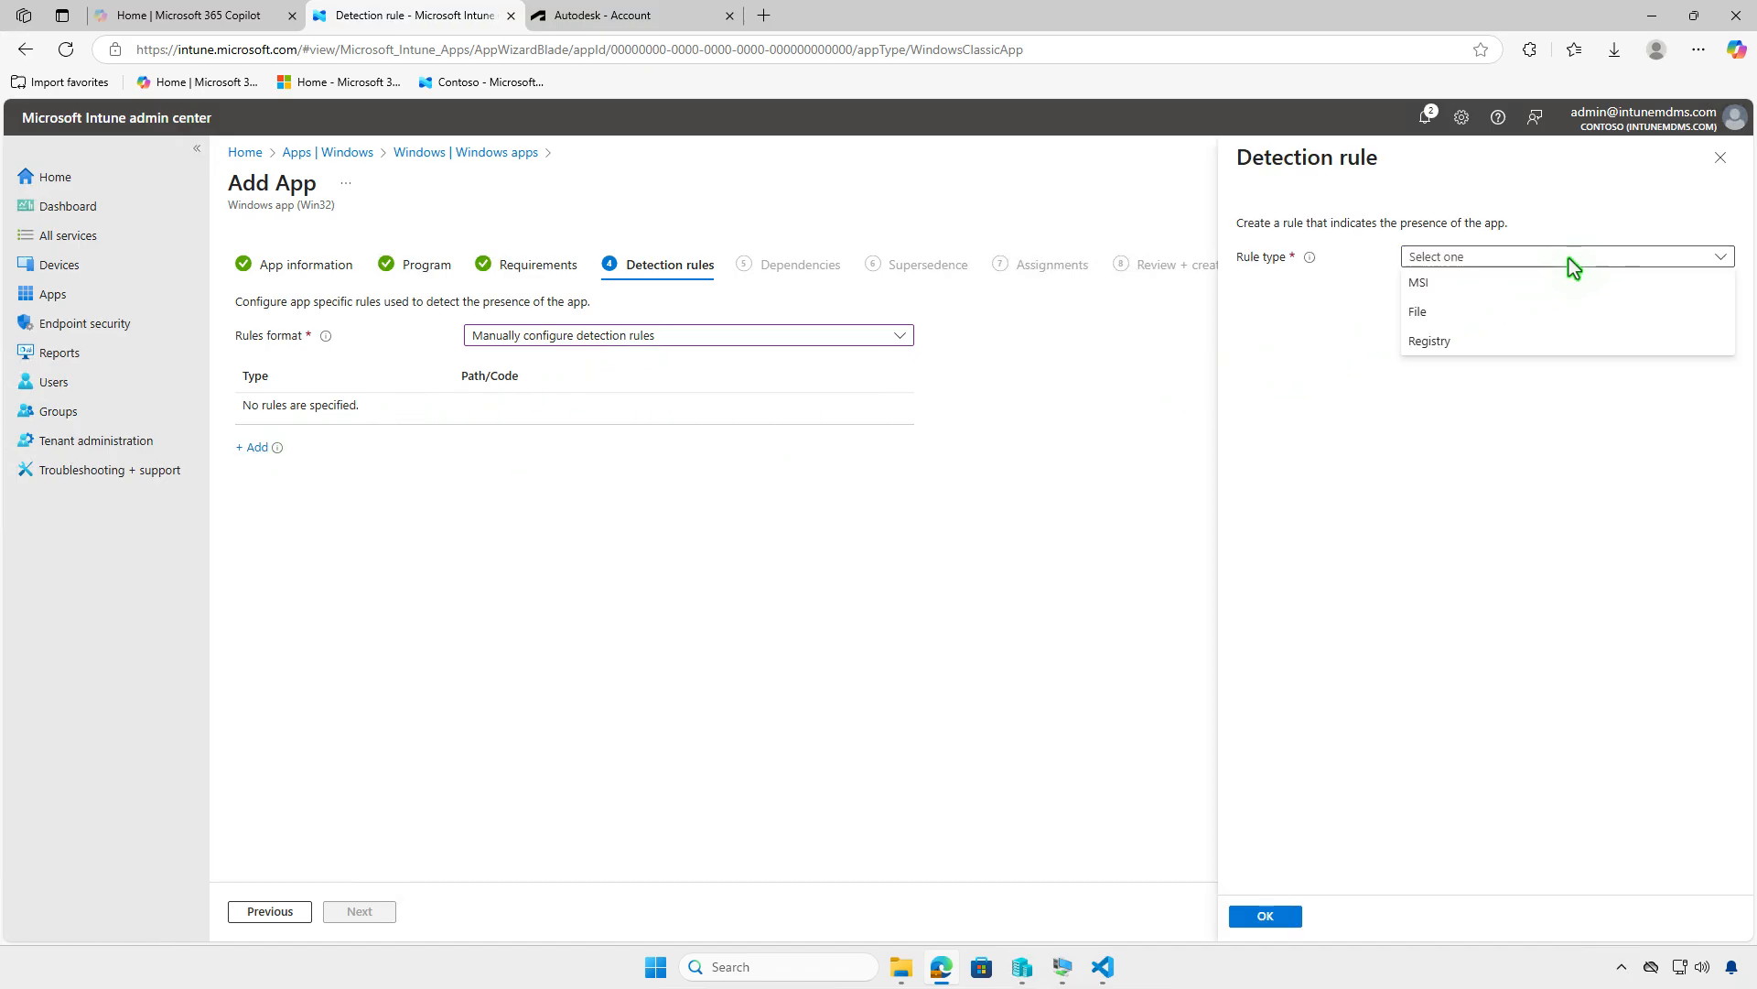
left_click(1572, 292)
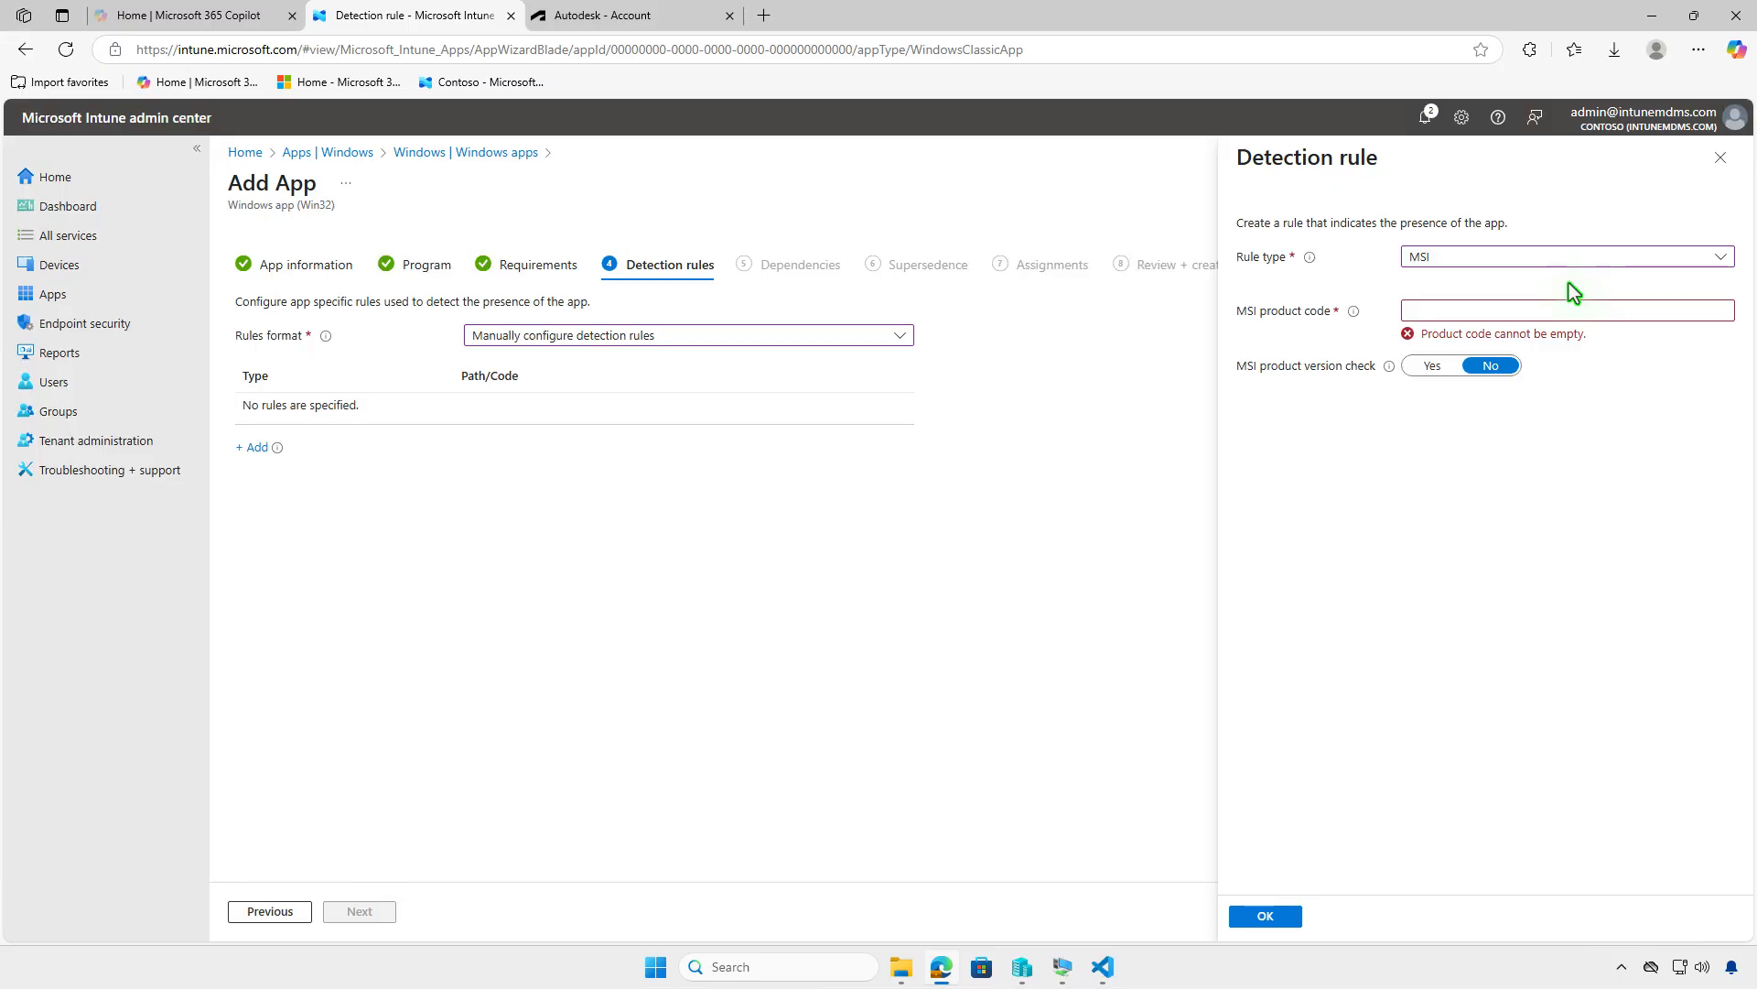
left_click(1655, 315)
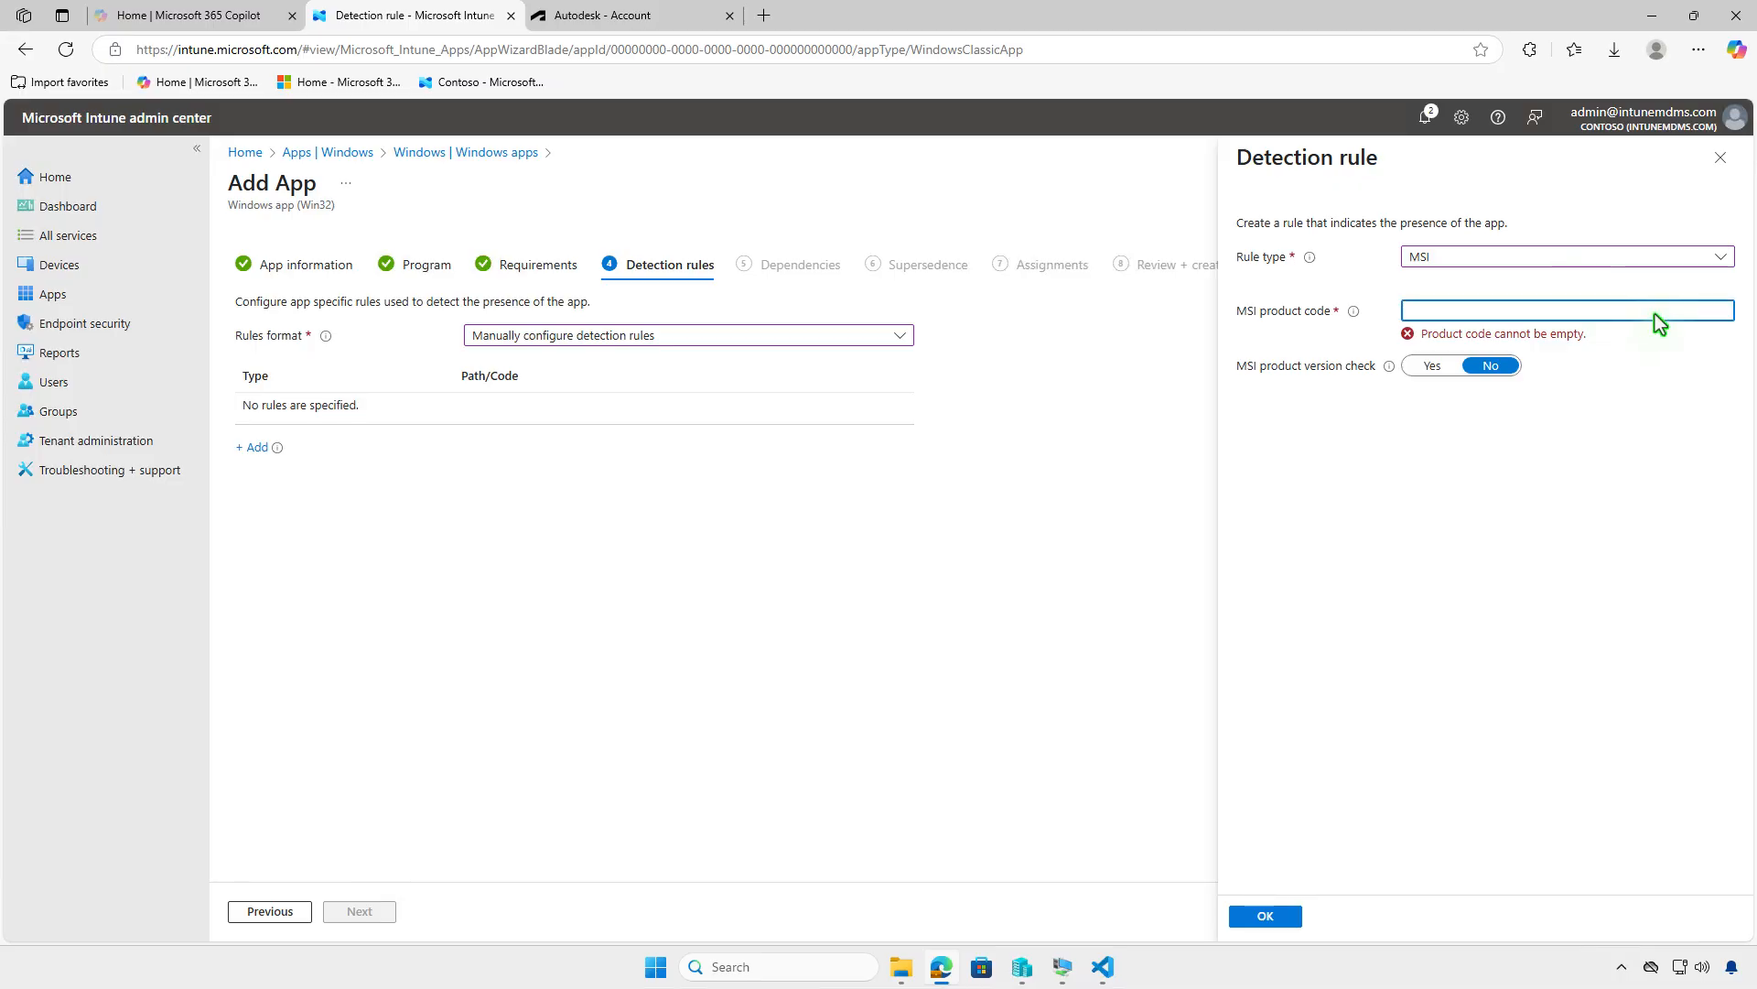
left_click(1102, 966)
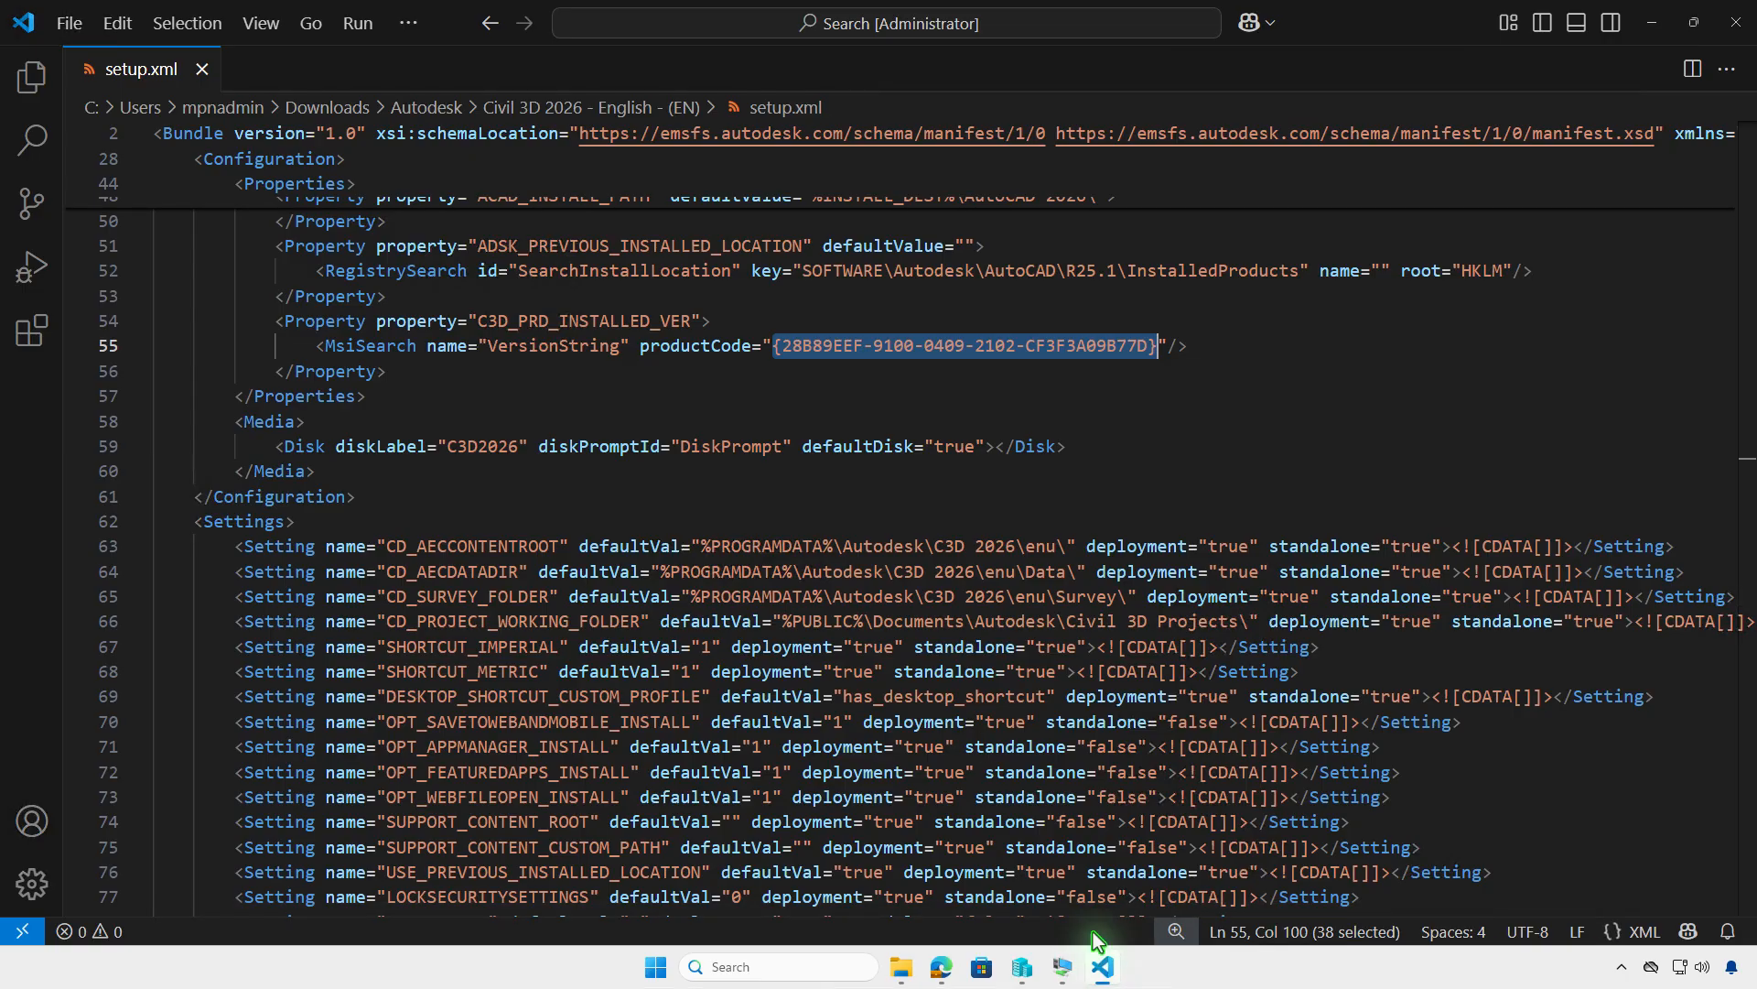
right_click(1085, 345)
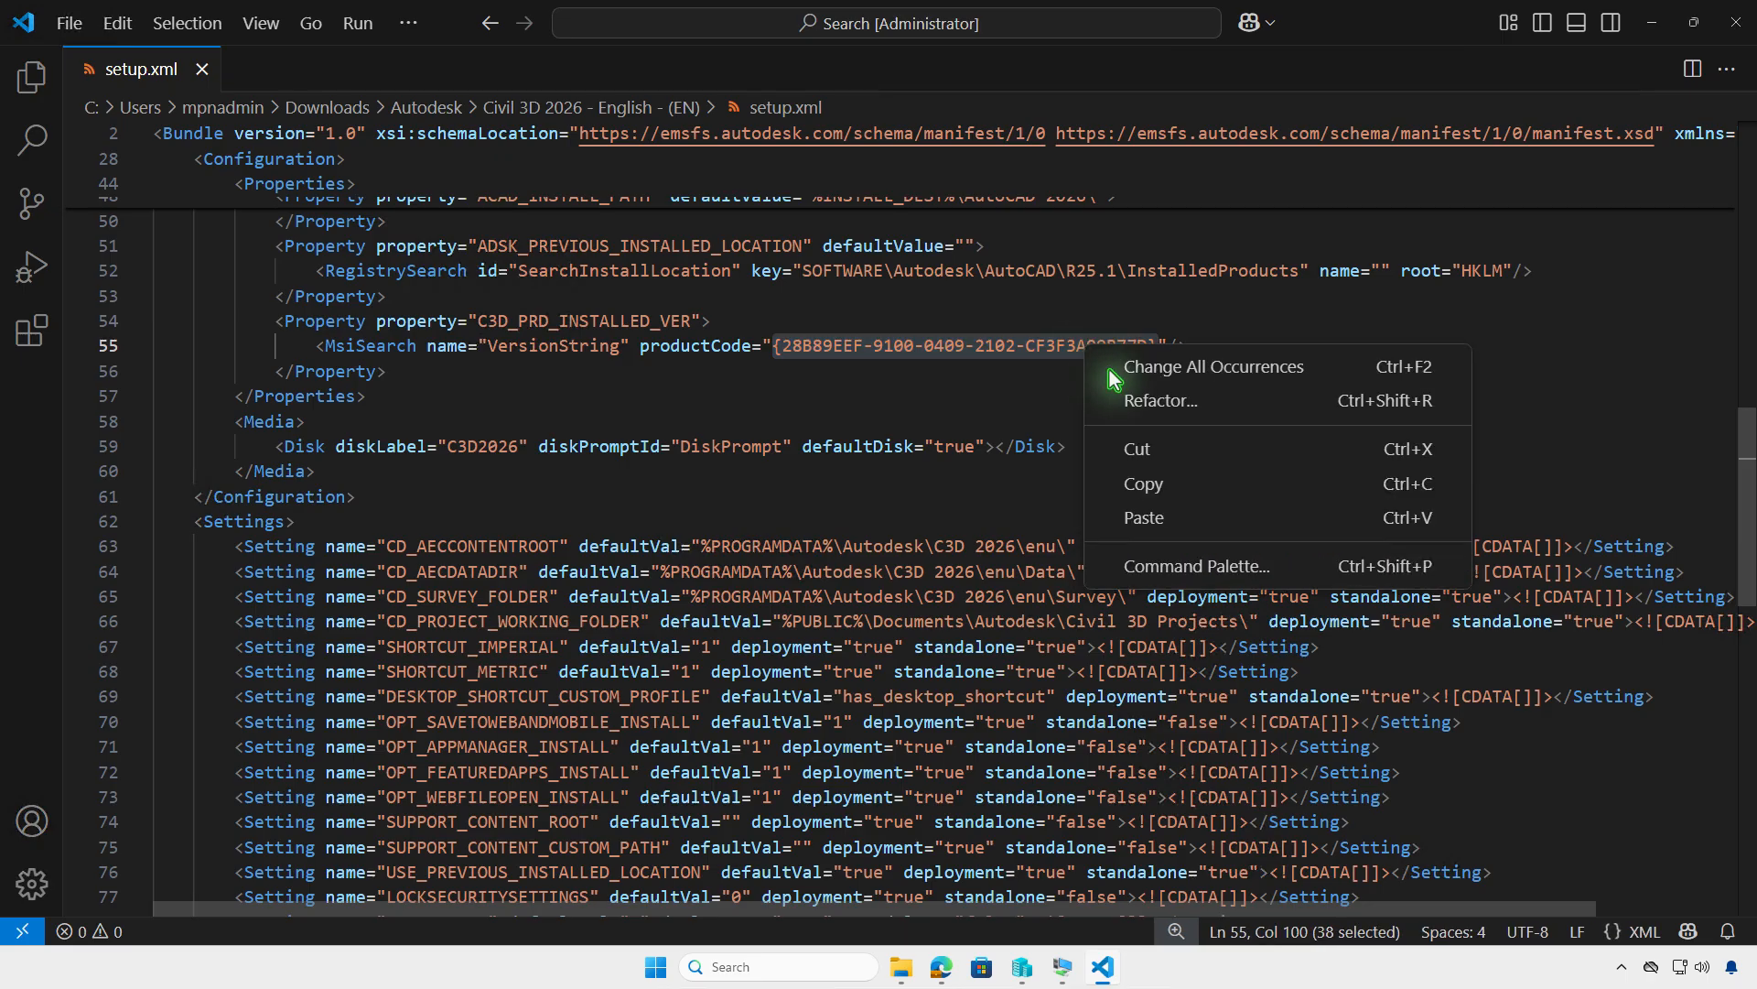
left_click(1221, 495)
left_click(1650, 32)
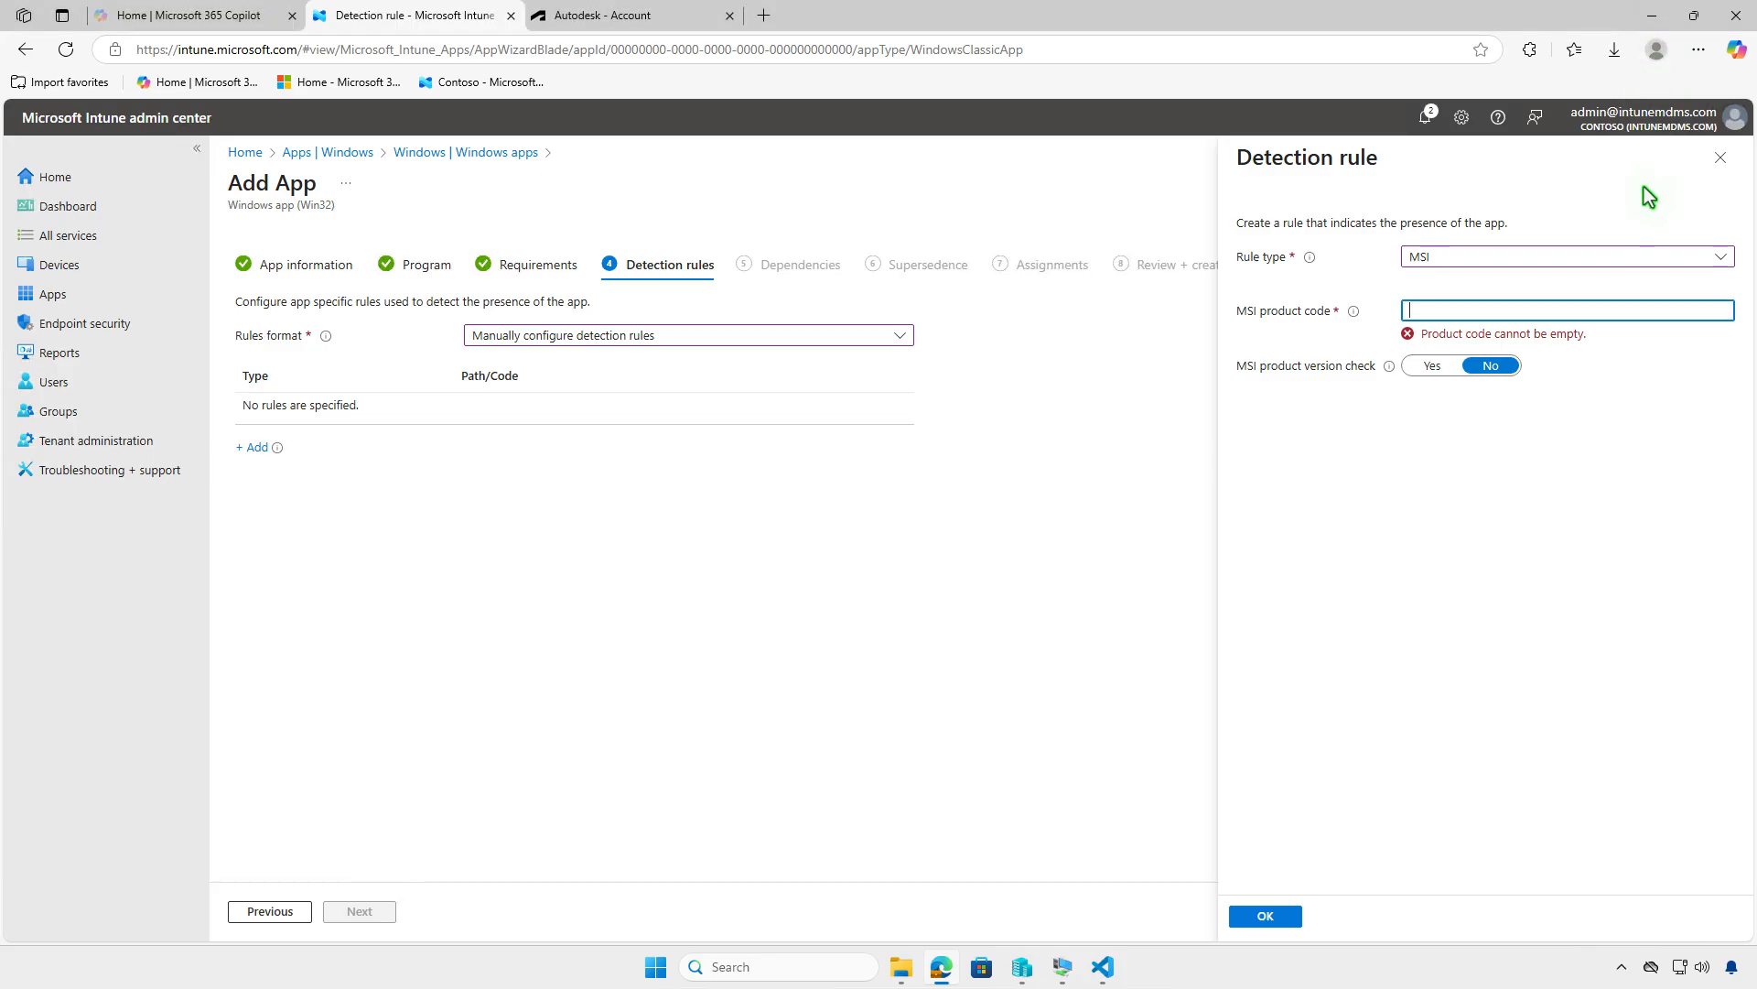
key("ctrl+v")
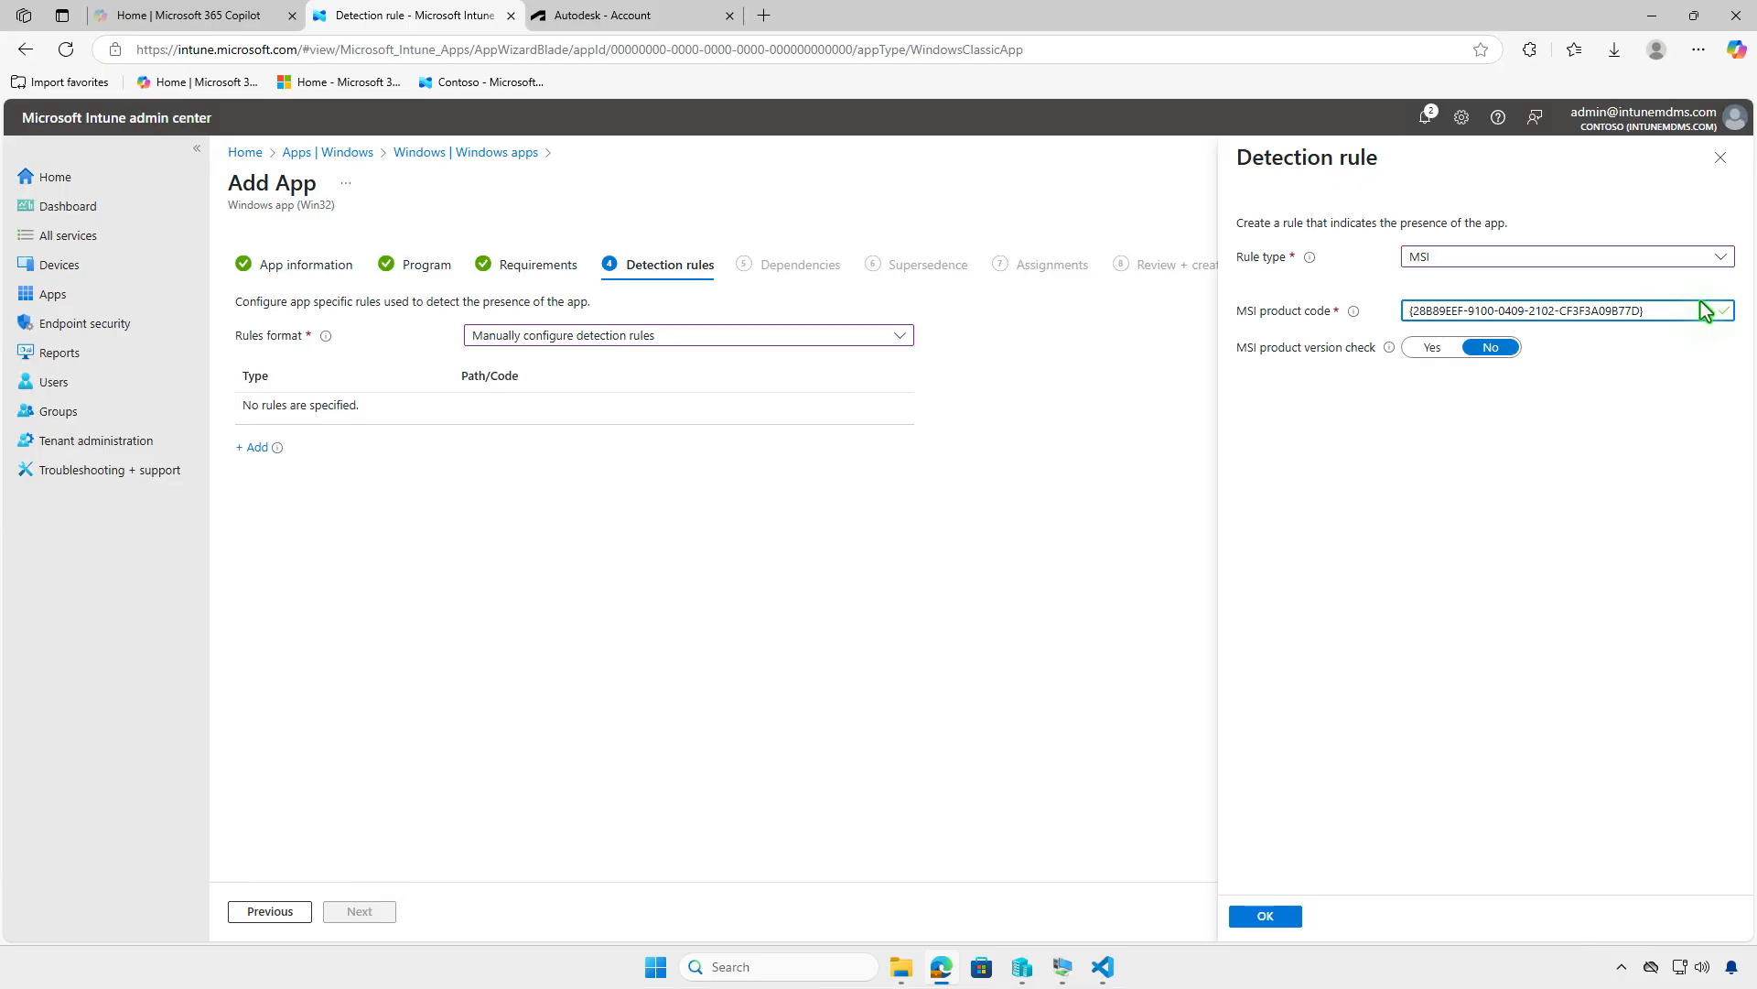
left_click(1267, 915)
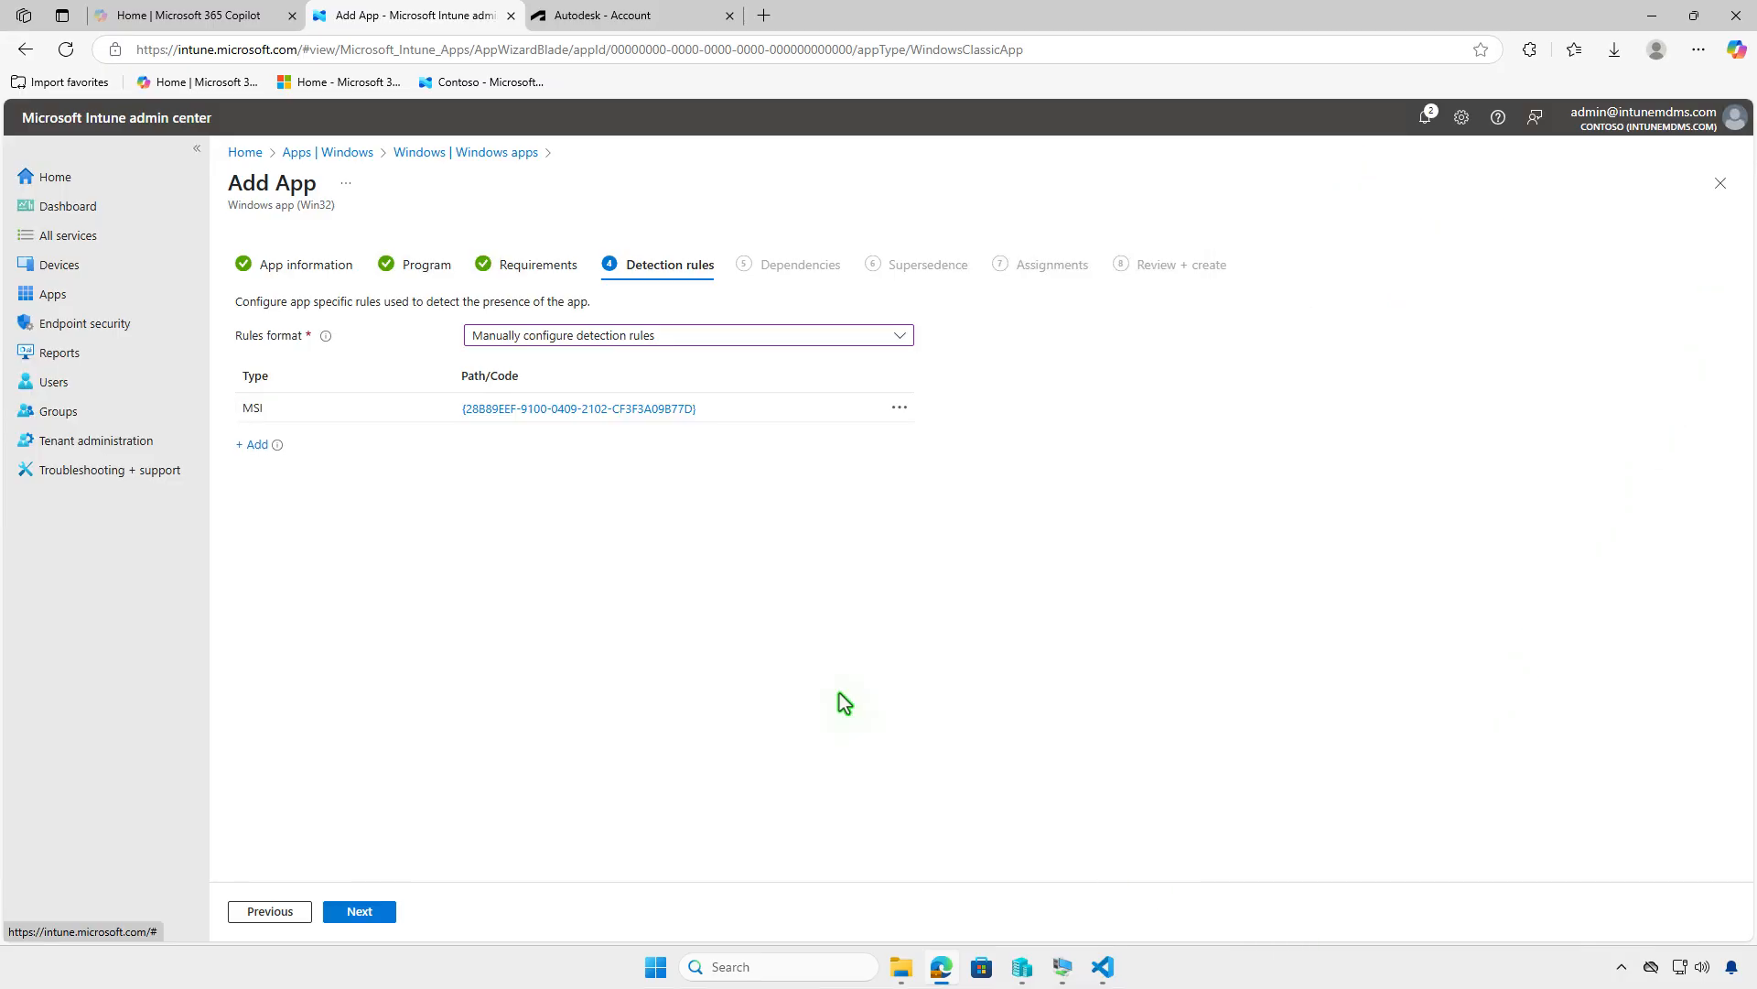
- Continue through Dependencies and Supersedence to the Assignments settings without adding any apps
left_click(379, 915)
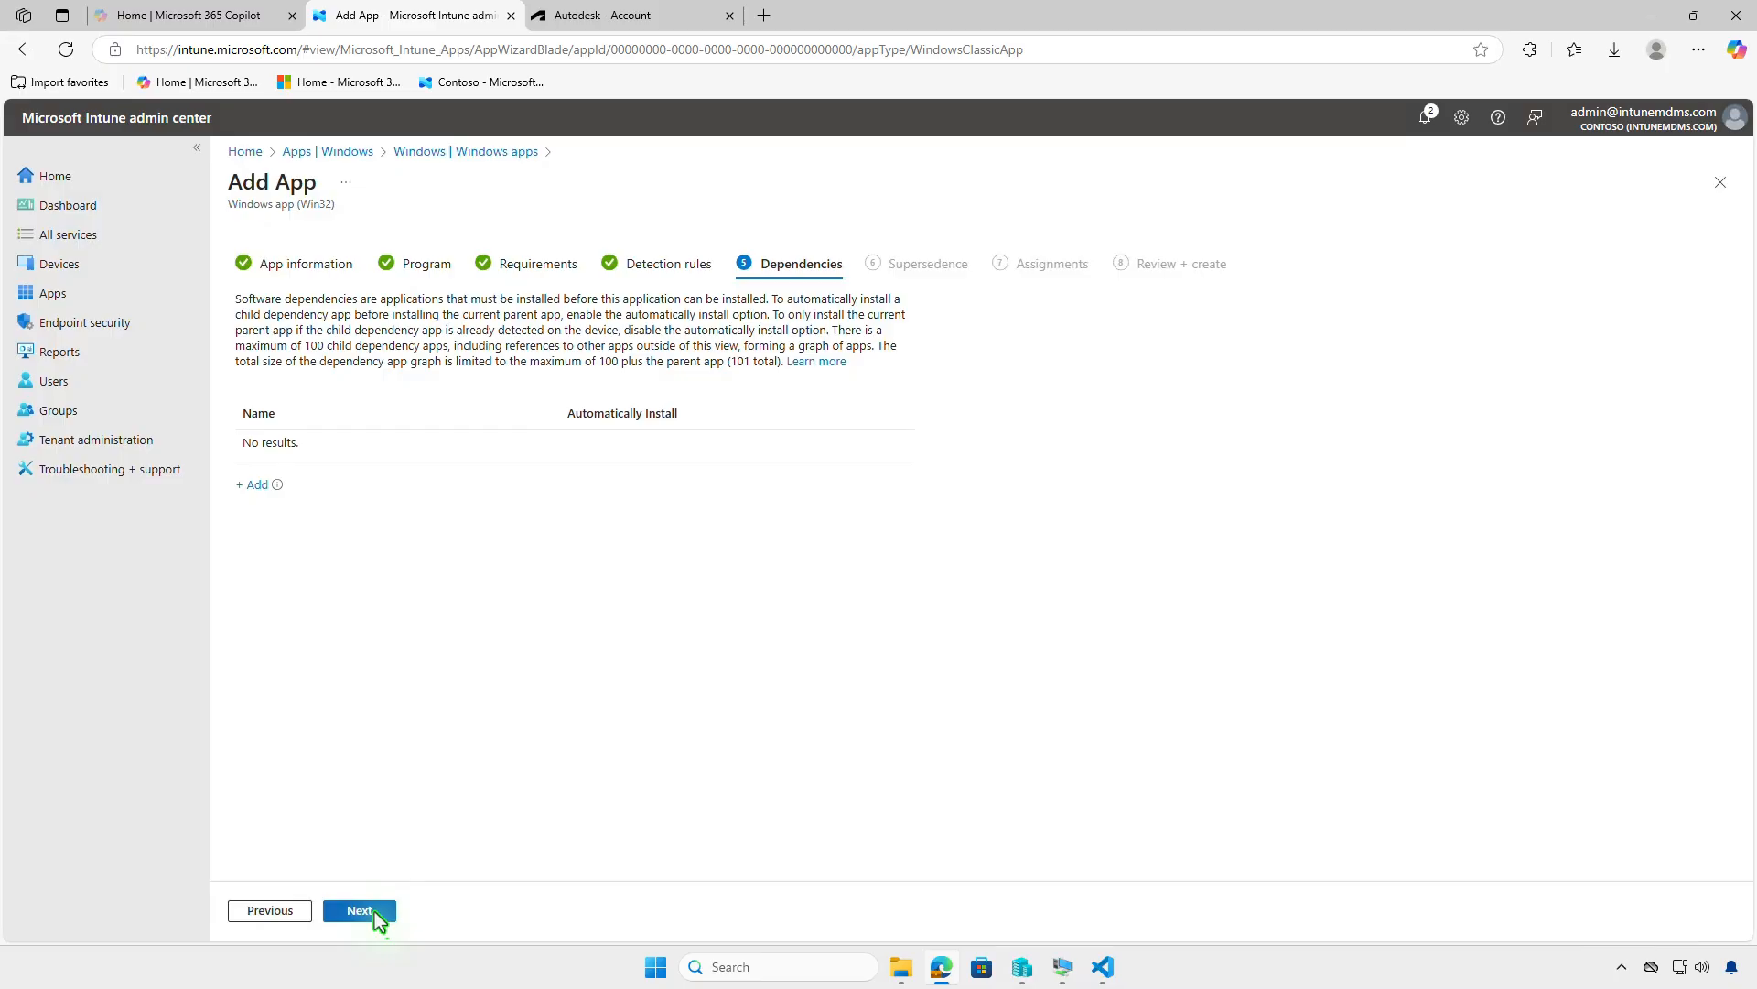
left_click(378, 916)
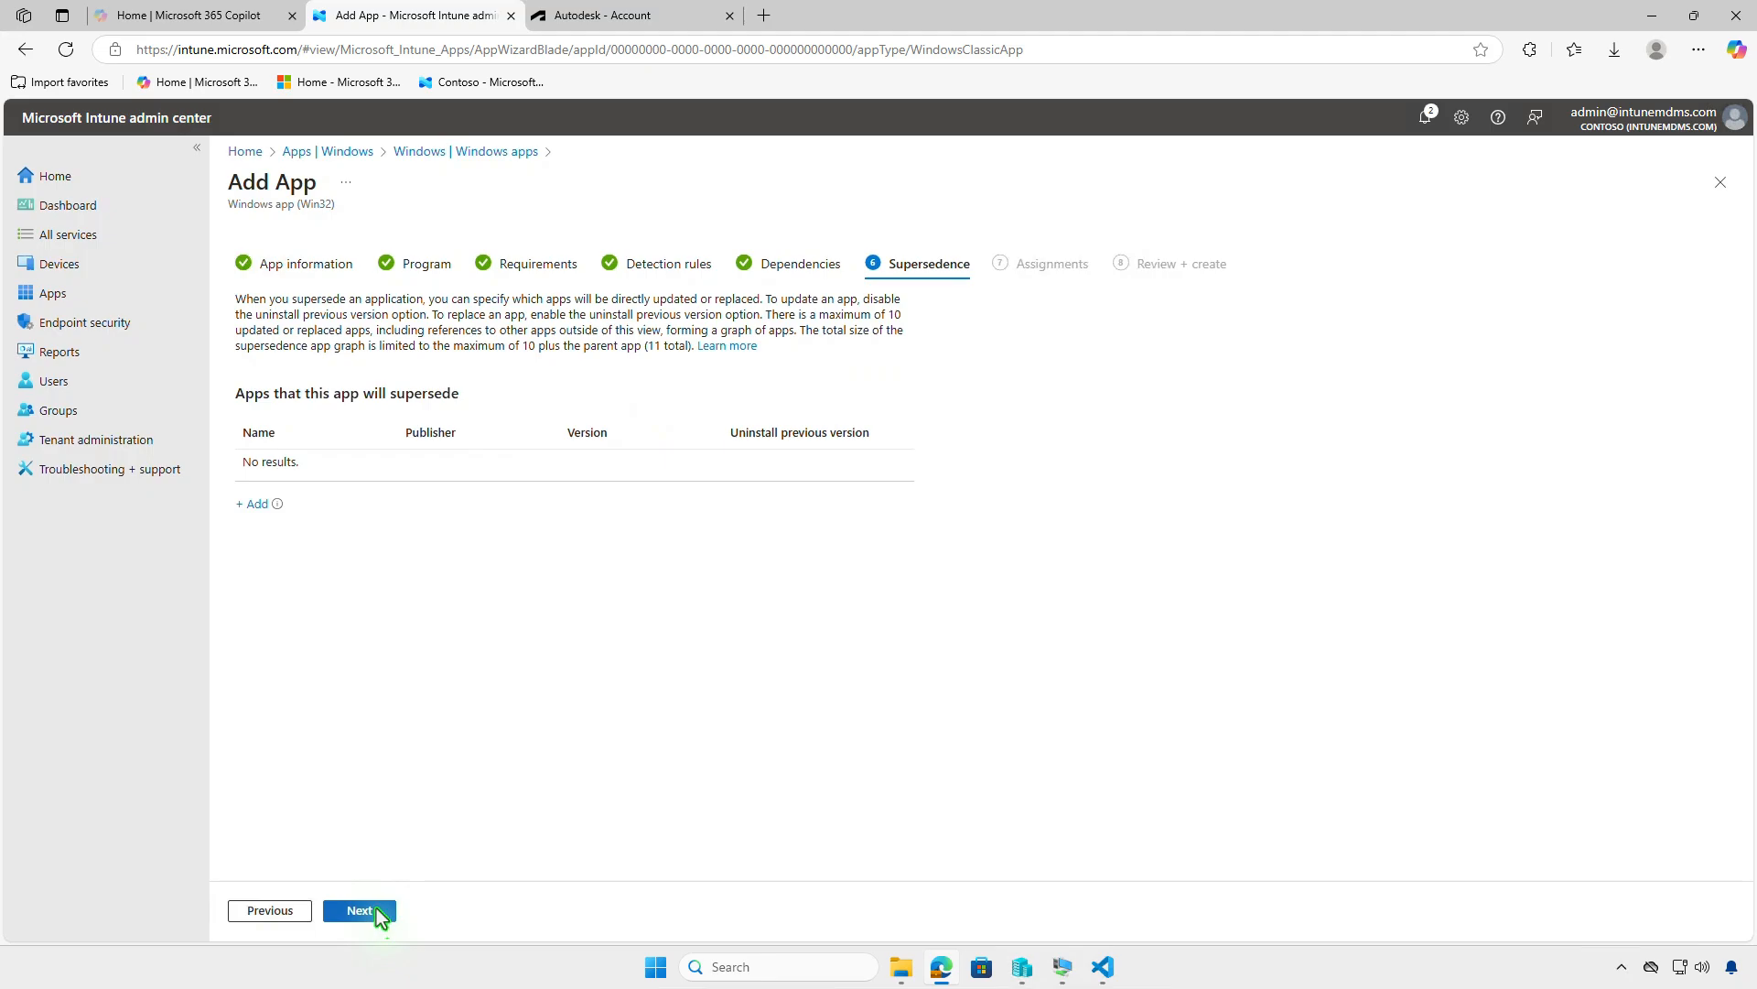
left_click(376, 910)
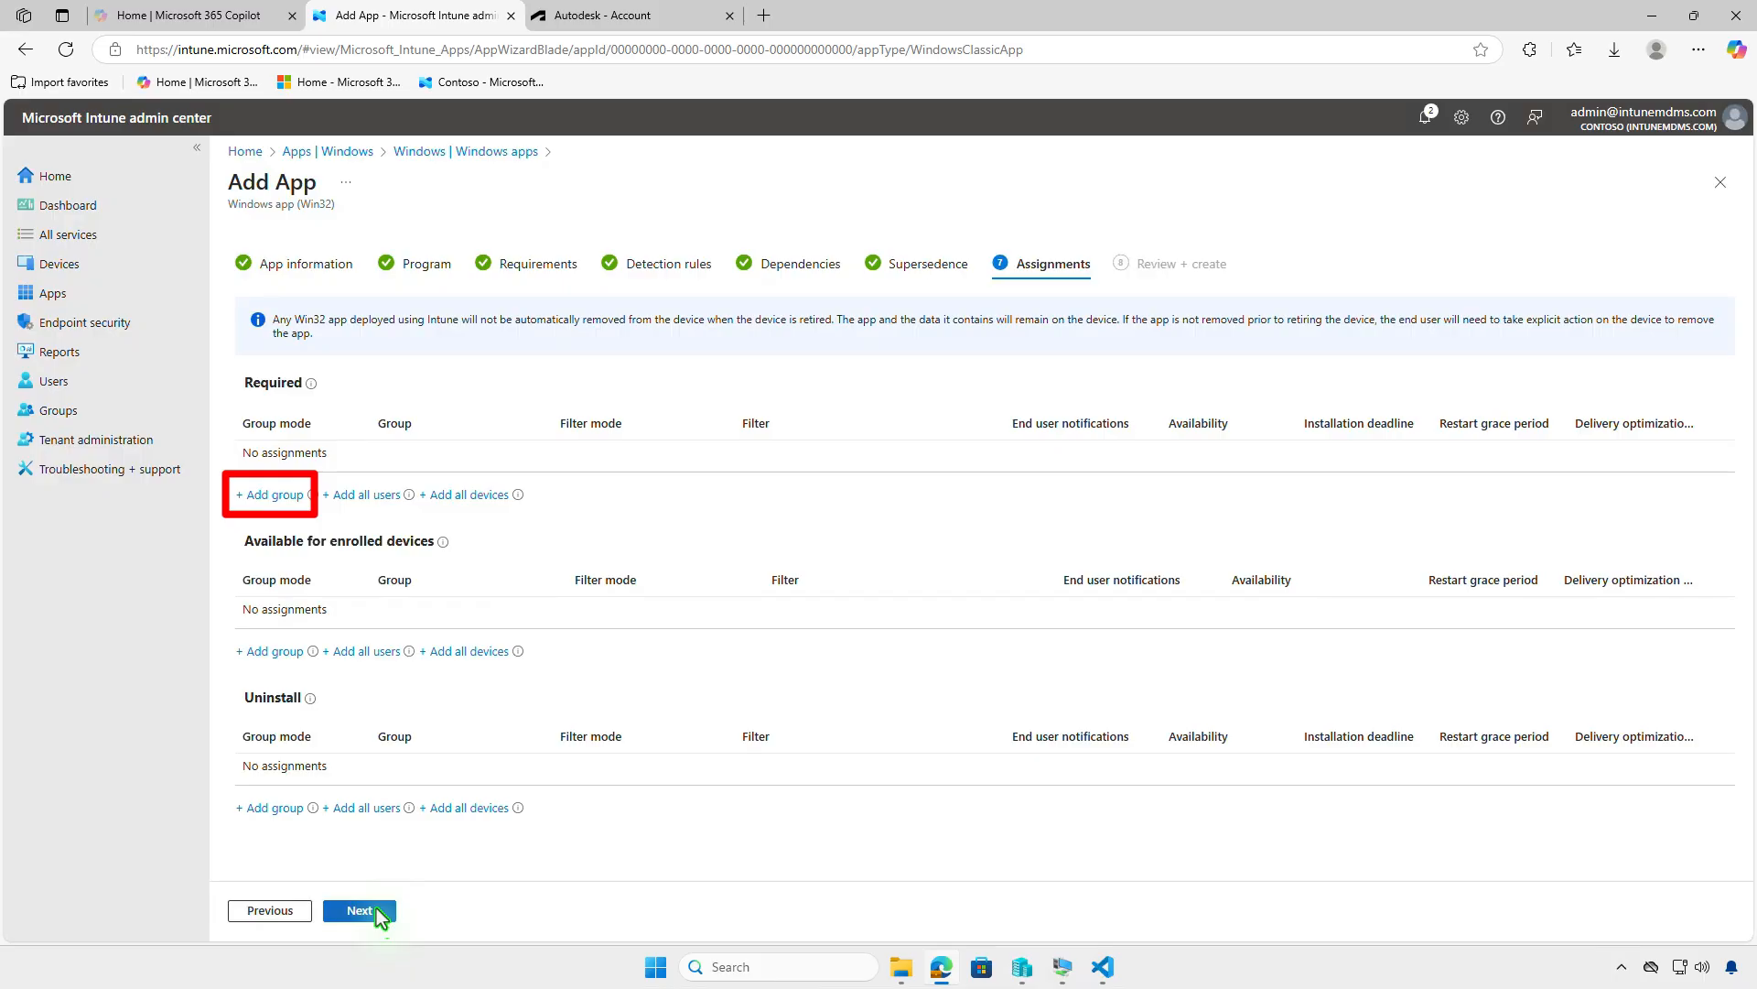
- Assign the app as Required to the Test_Devices group and review that assignment's settings without changing them
left_click(289, 495)
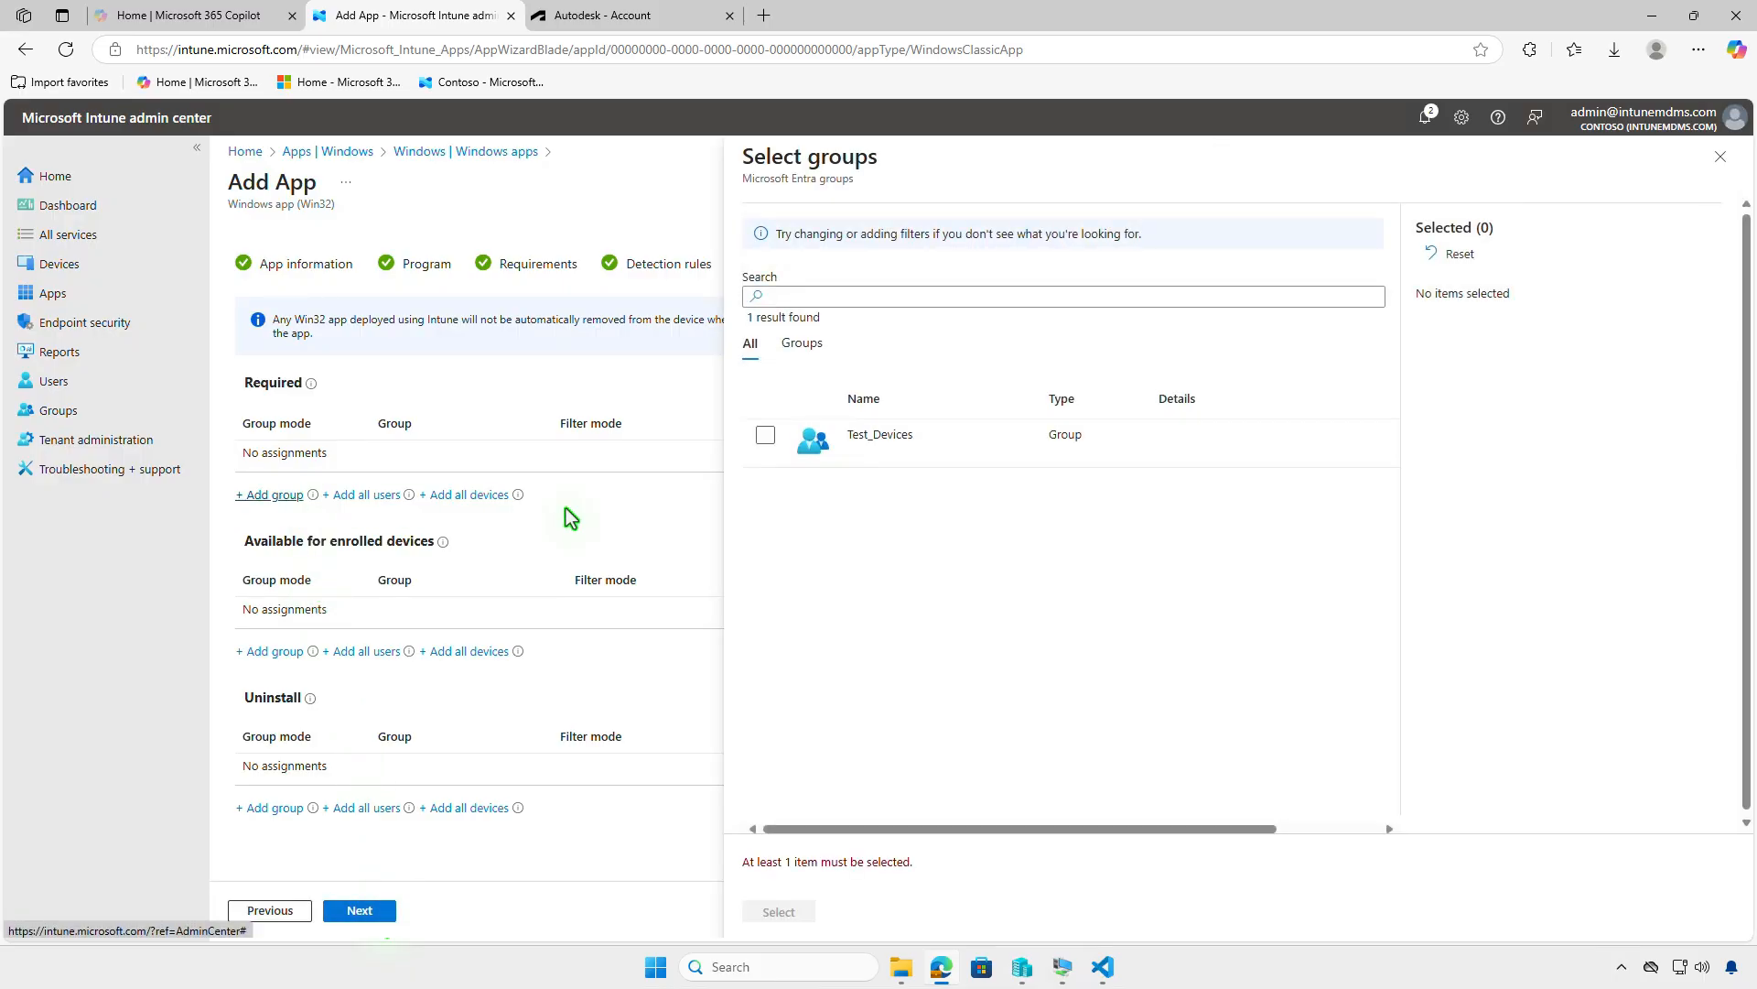
left_click(766, 435)
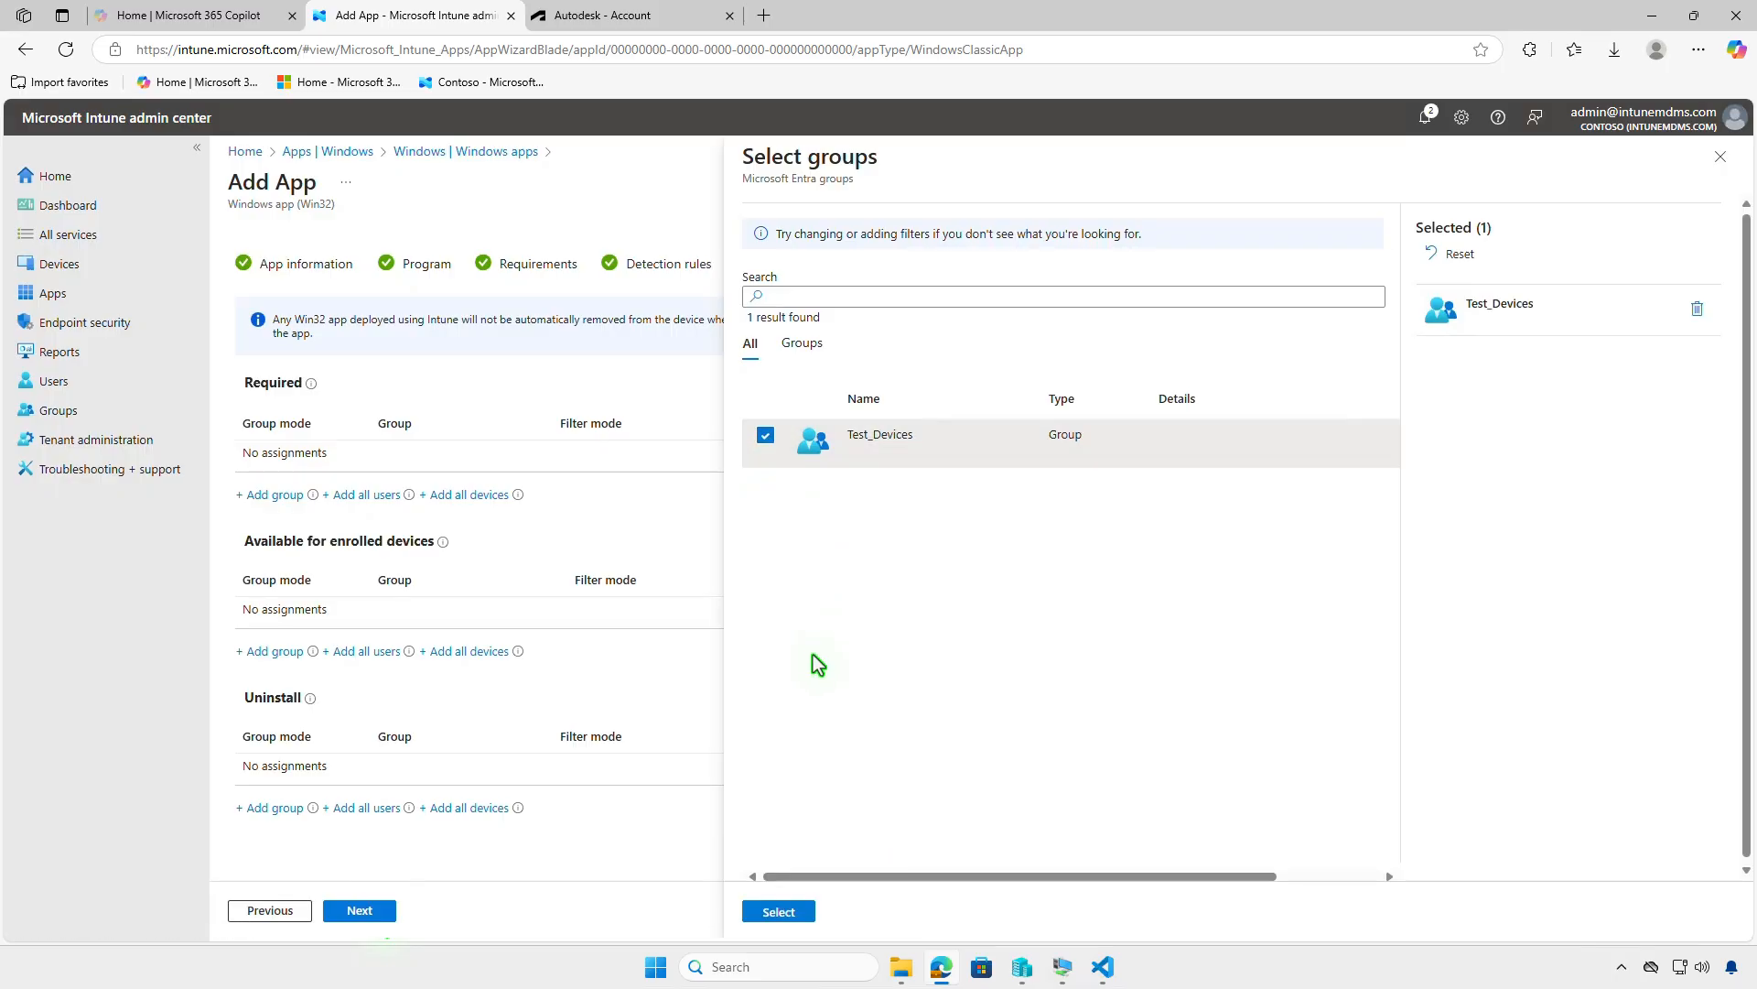
left_click(793, 910)
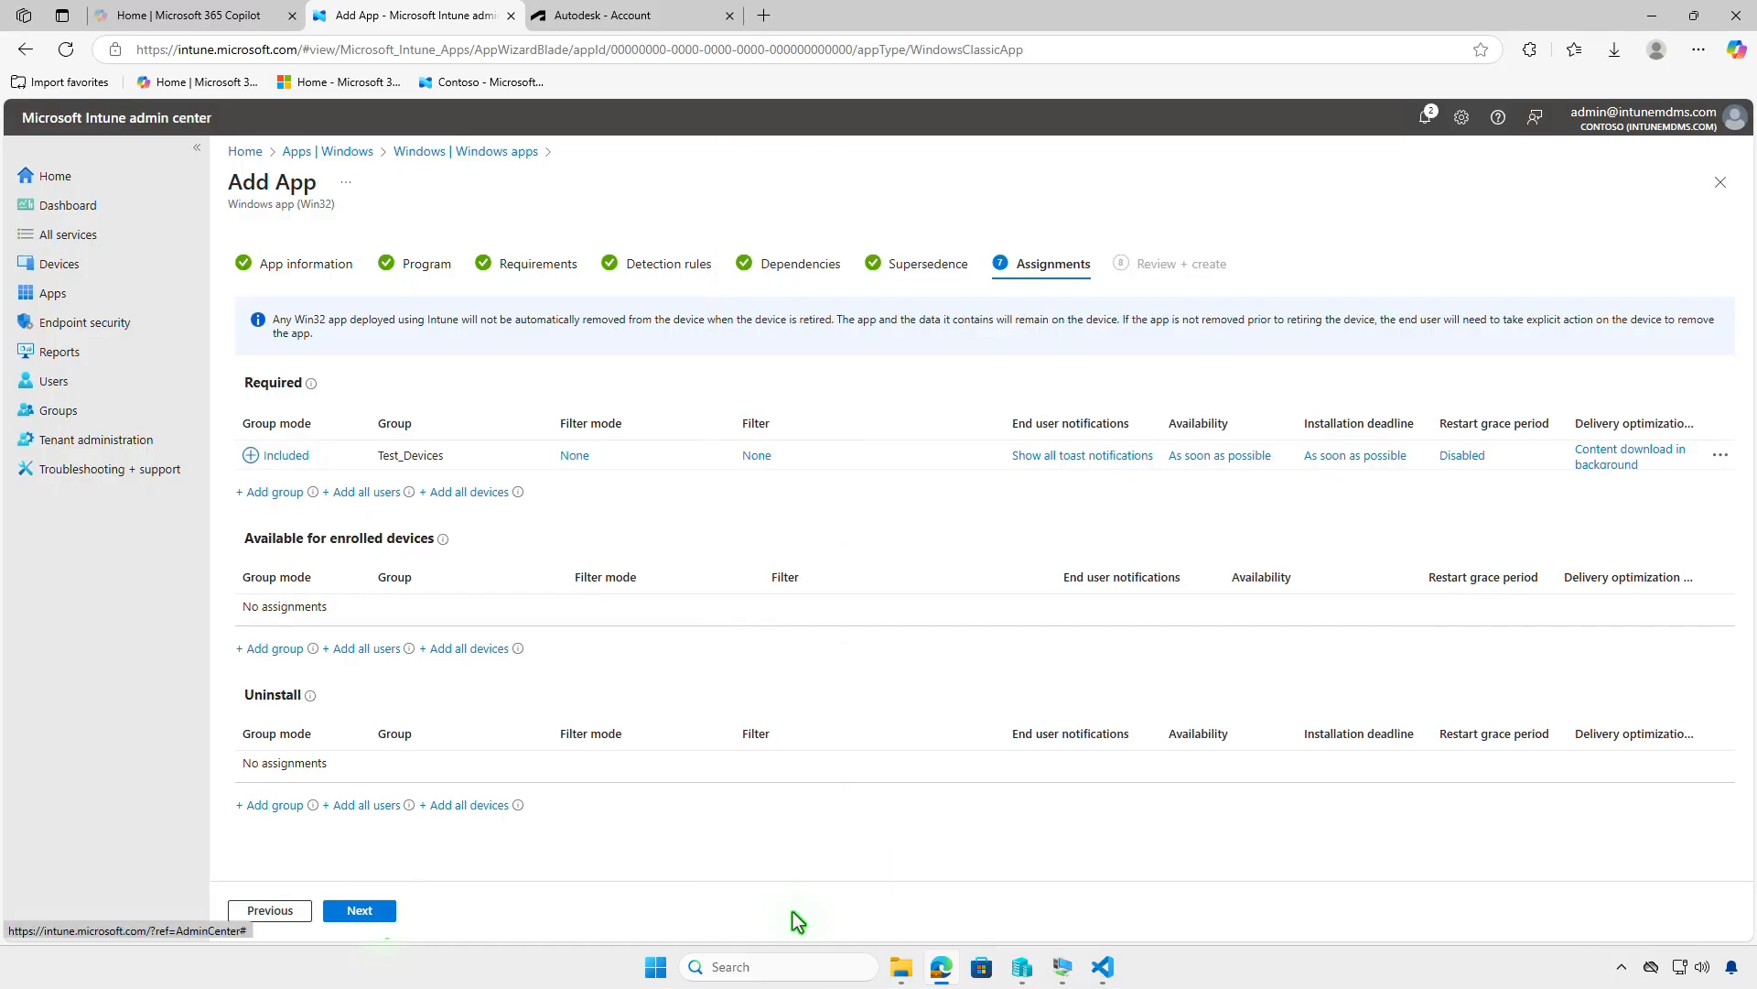
left_click(1069, 456)
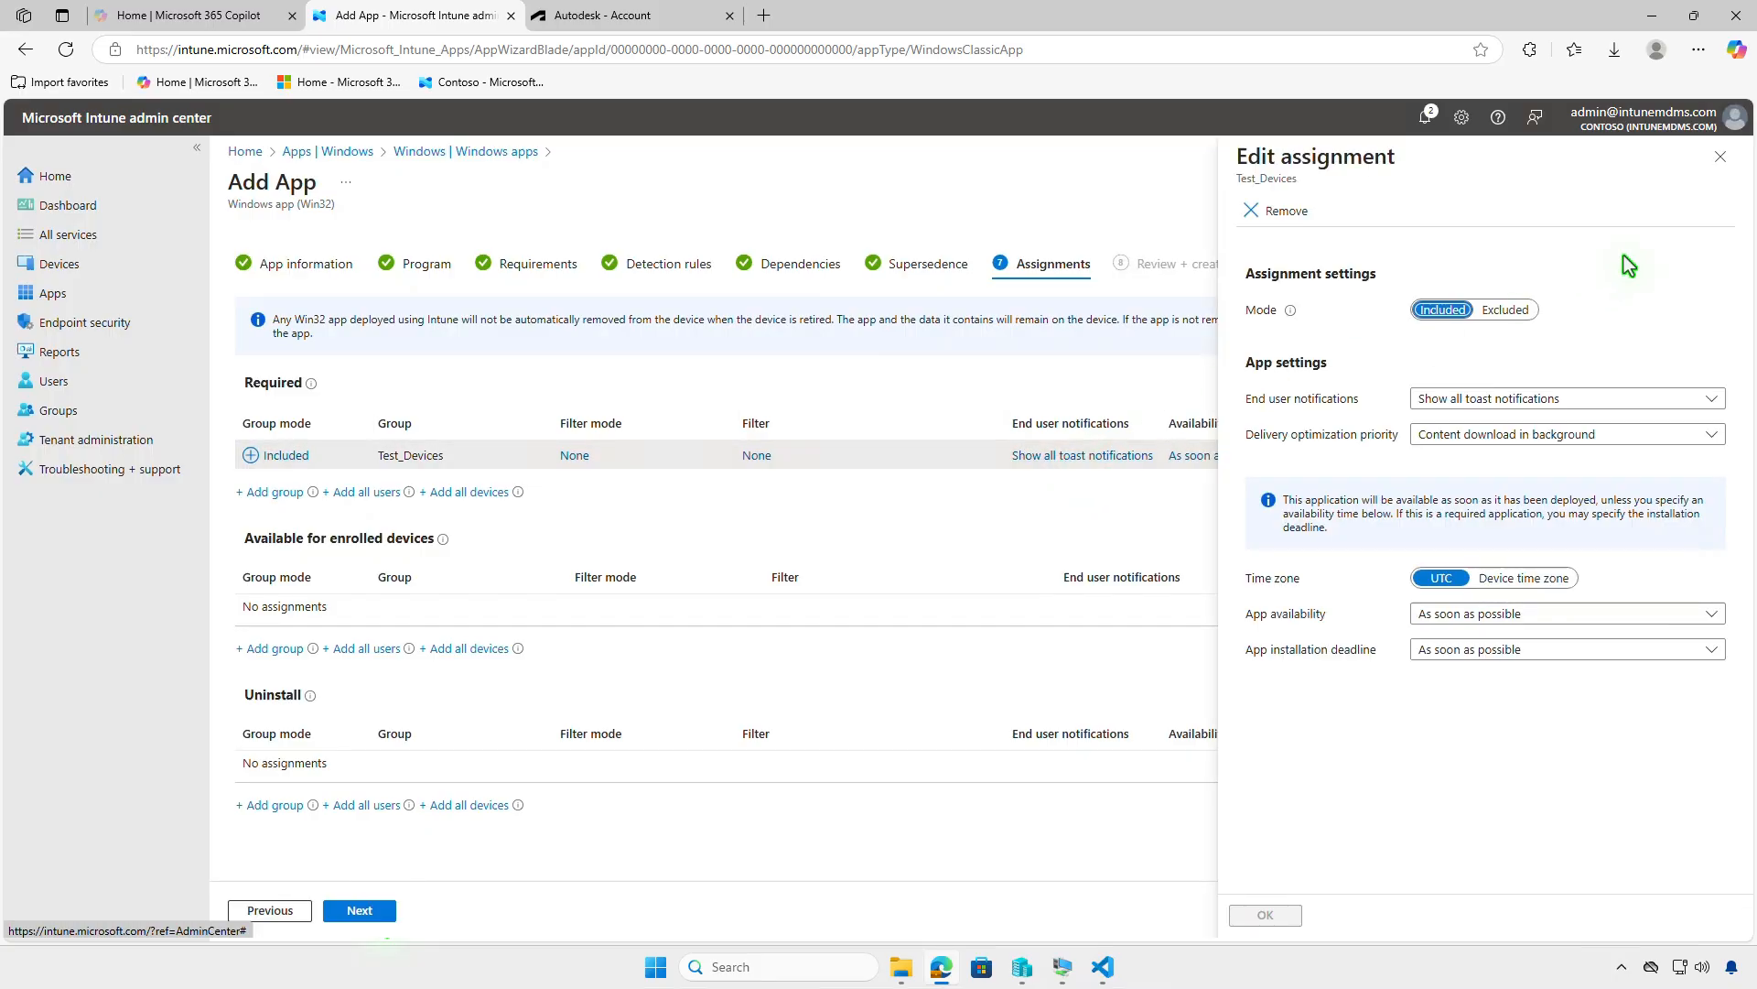
left_click(1720, 158)
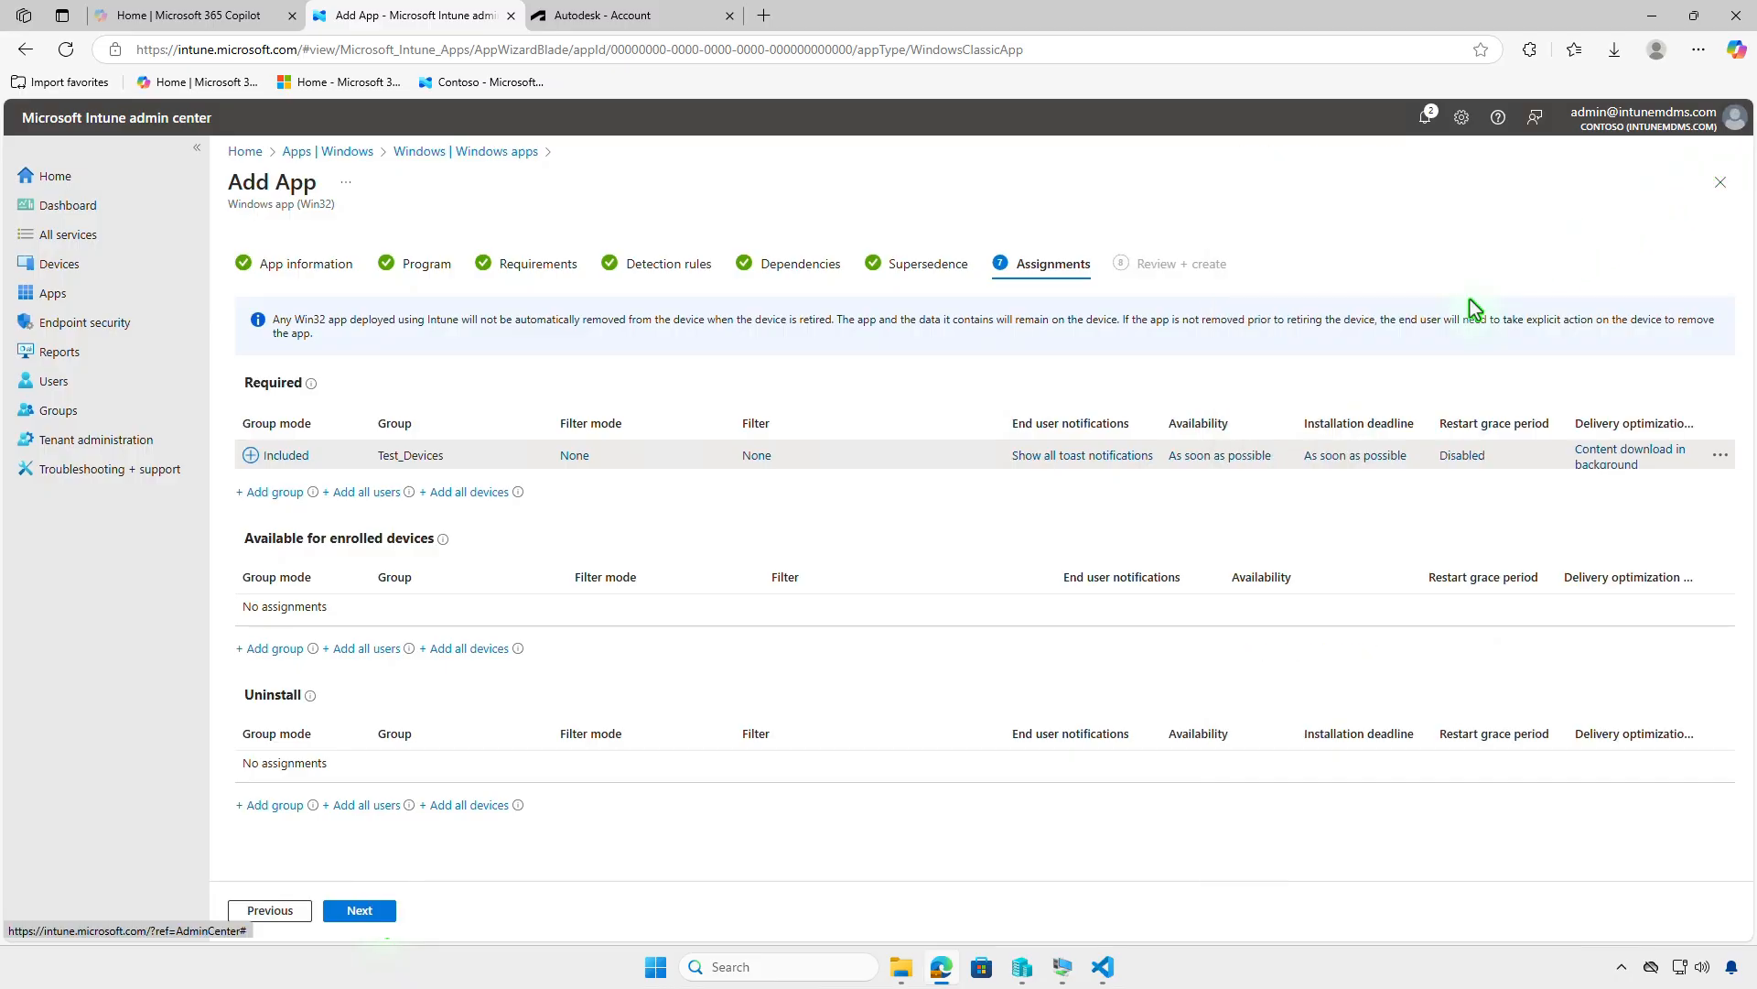
- Proceed to the summary, create the Autodesk Civil 3D app, and check the package upload in the notifications
left_click(383, 913)
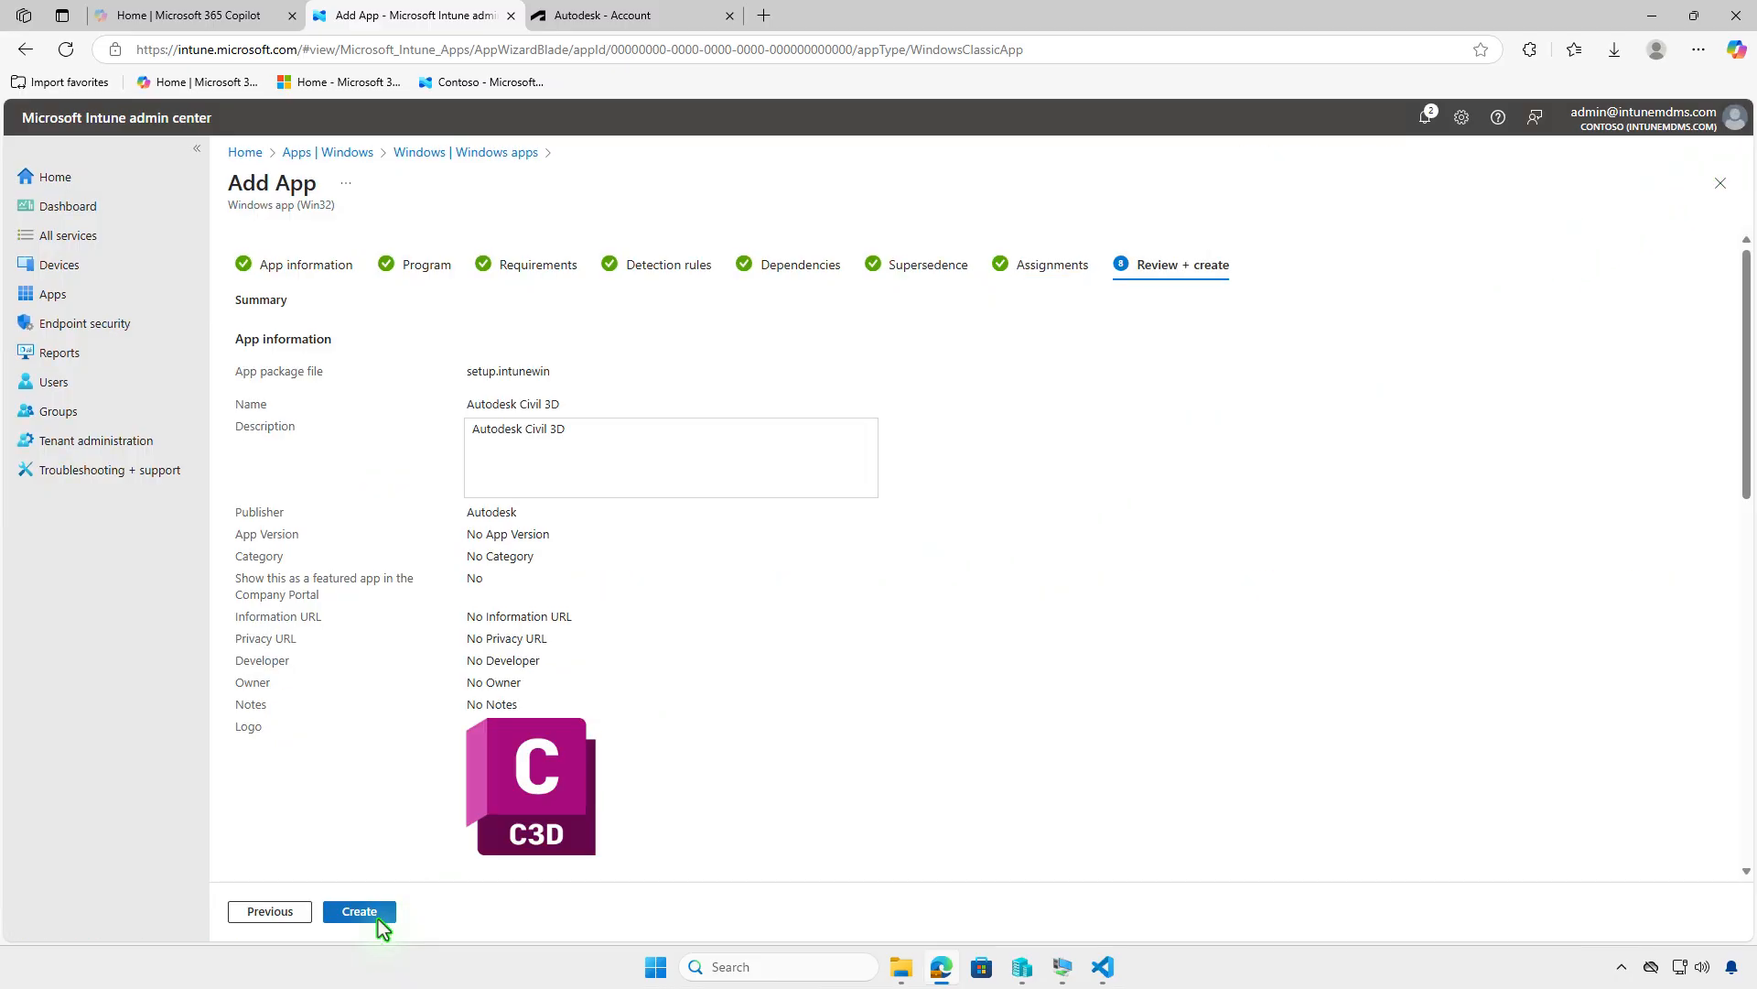
left_click(379, 911)
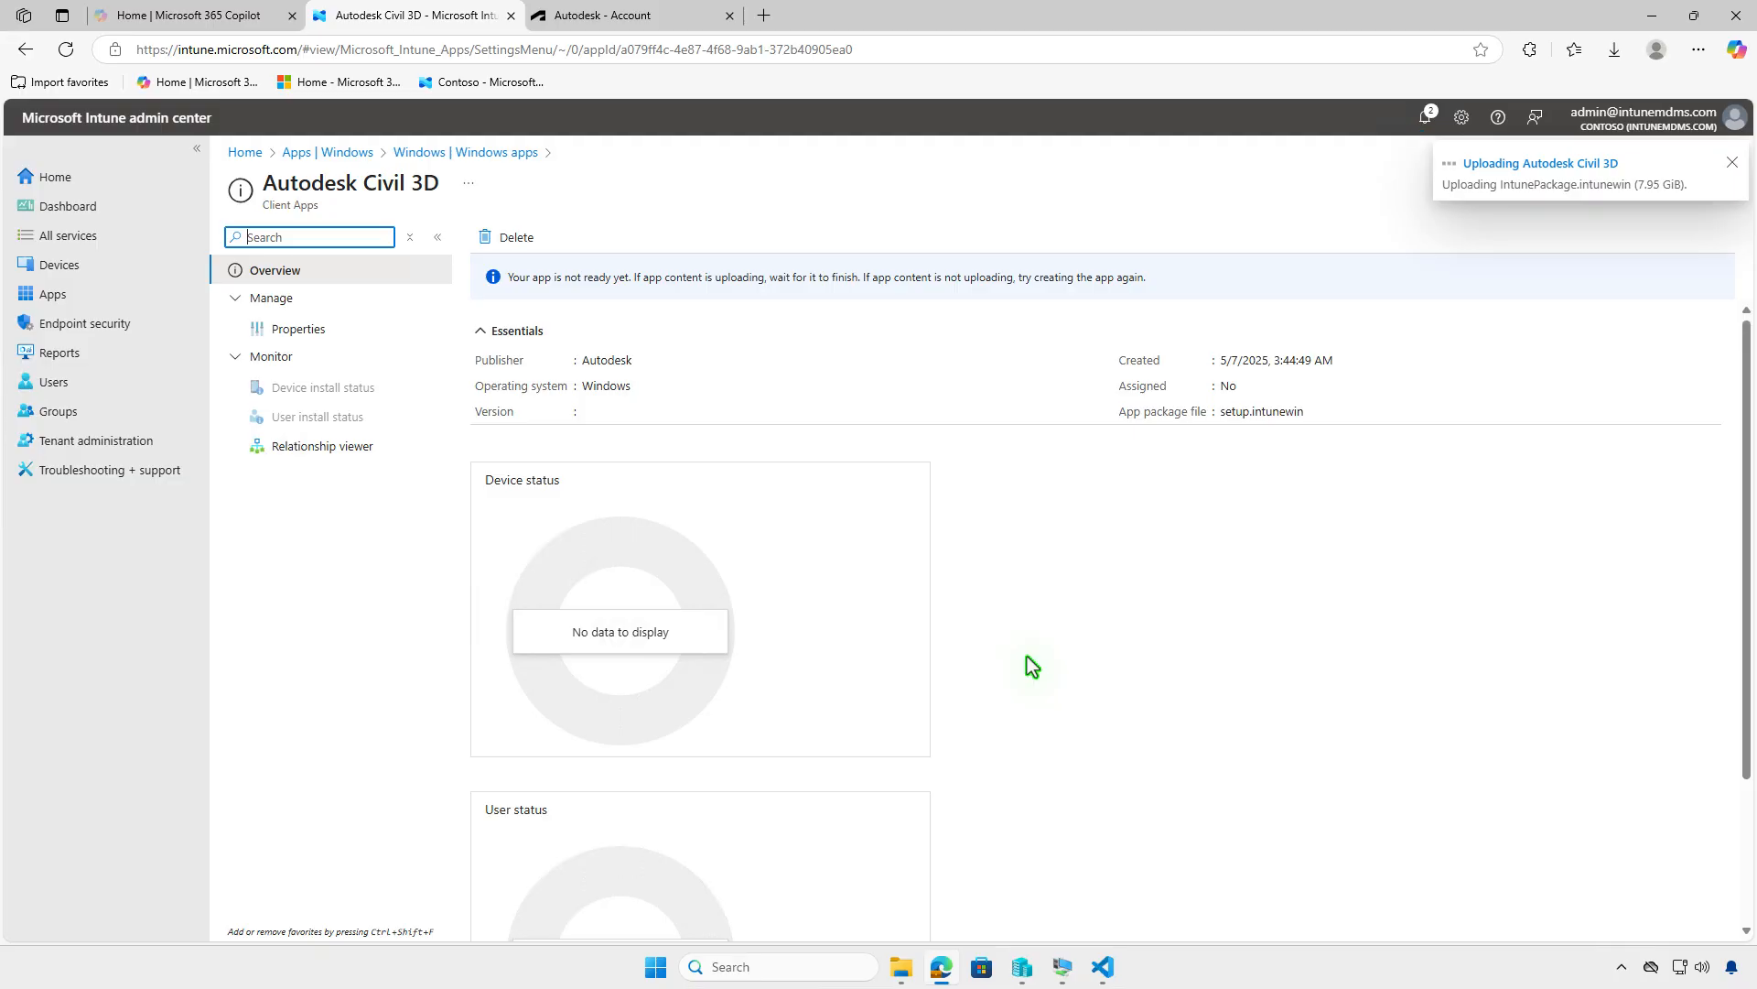
left_click(1421, 121)
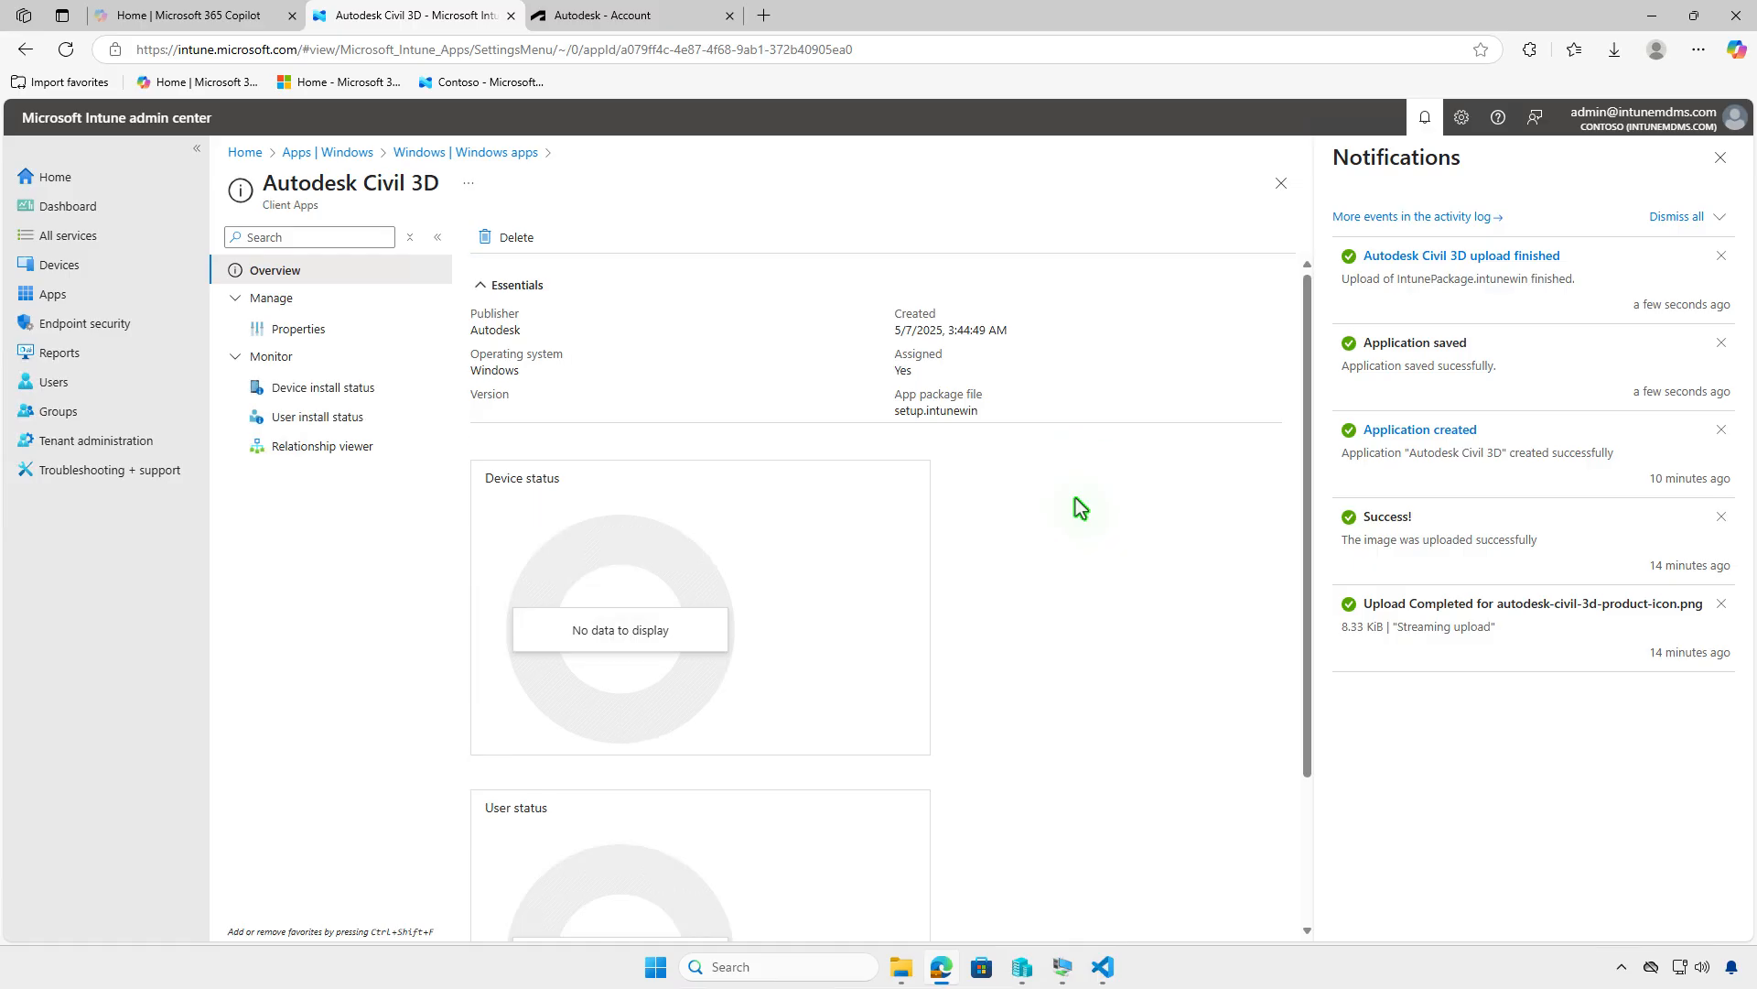
- Switch to the WIN10 virtual machine and view the device sync status in the Contoso work account's management info
left_click(1644, 21)
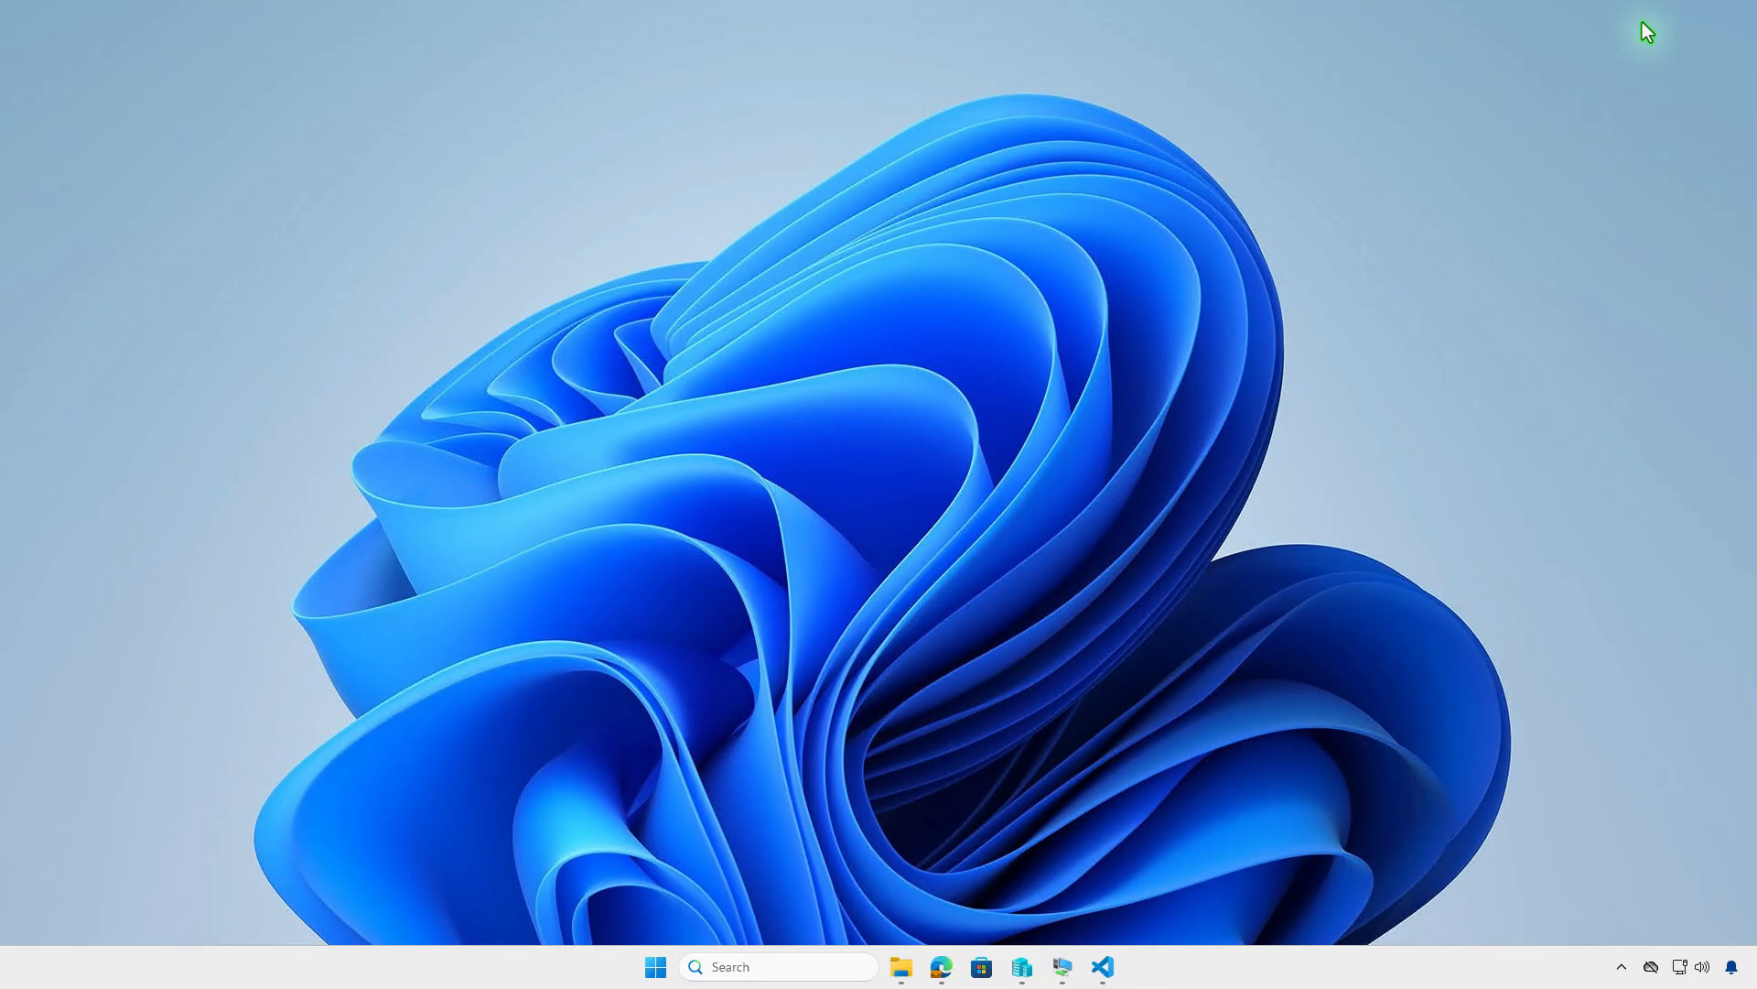
left_click(1064, 965)
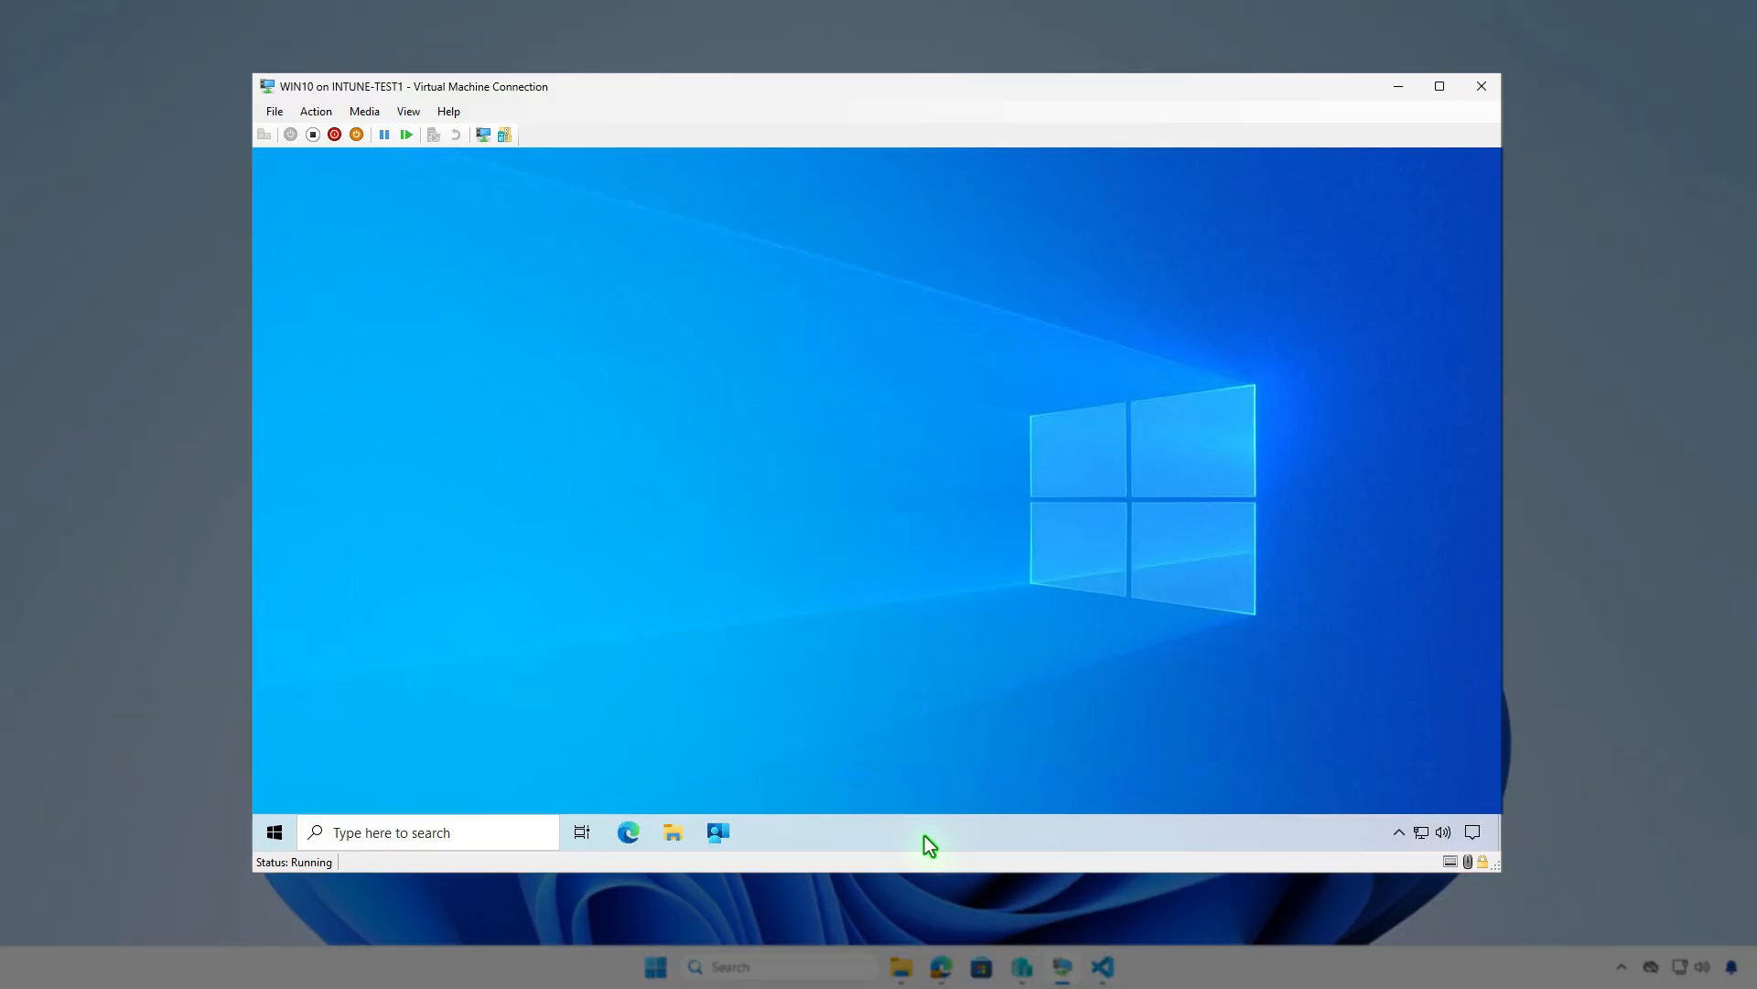
left_click(276, 833)
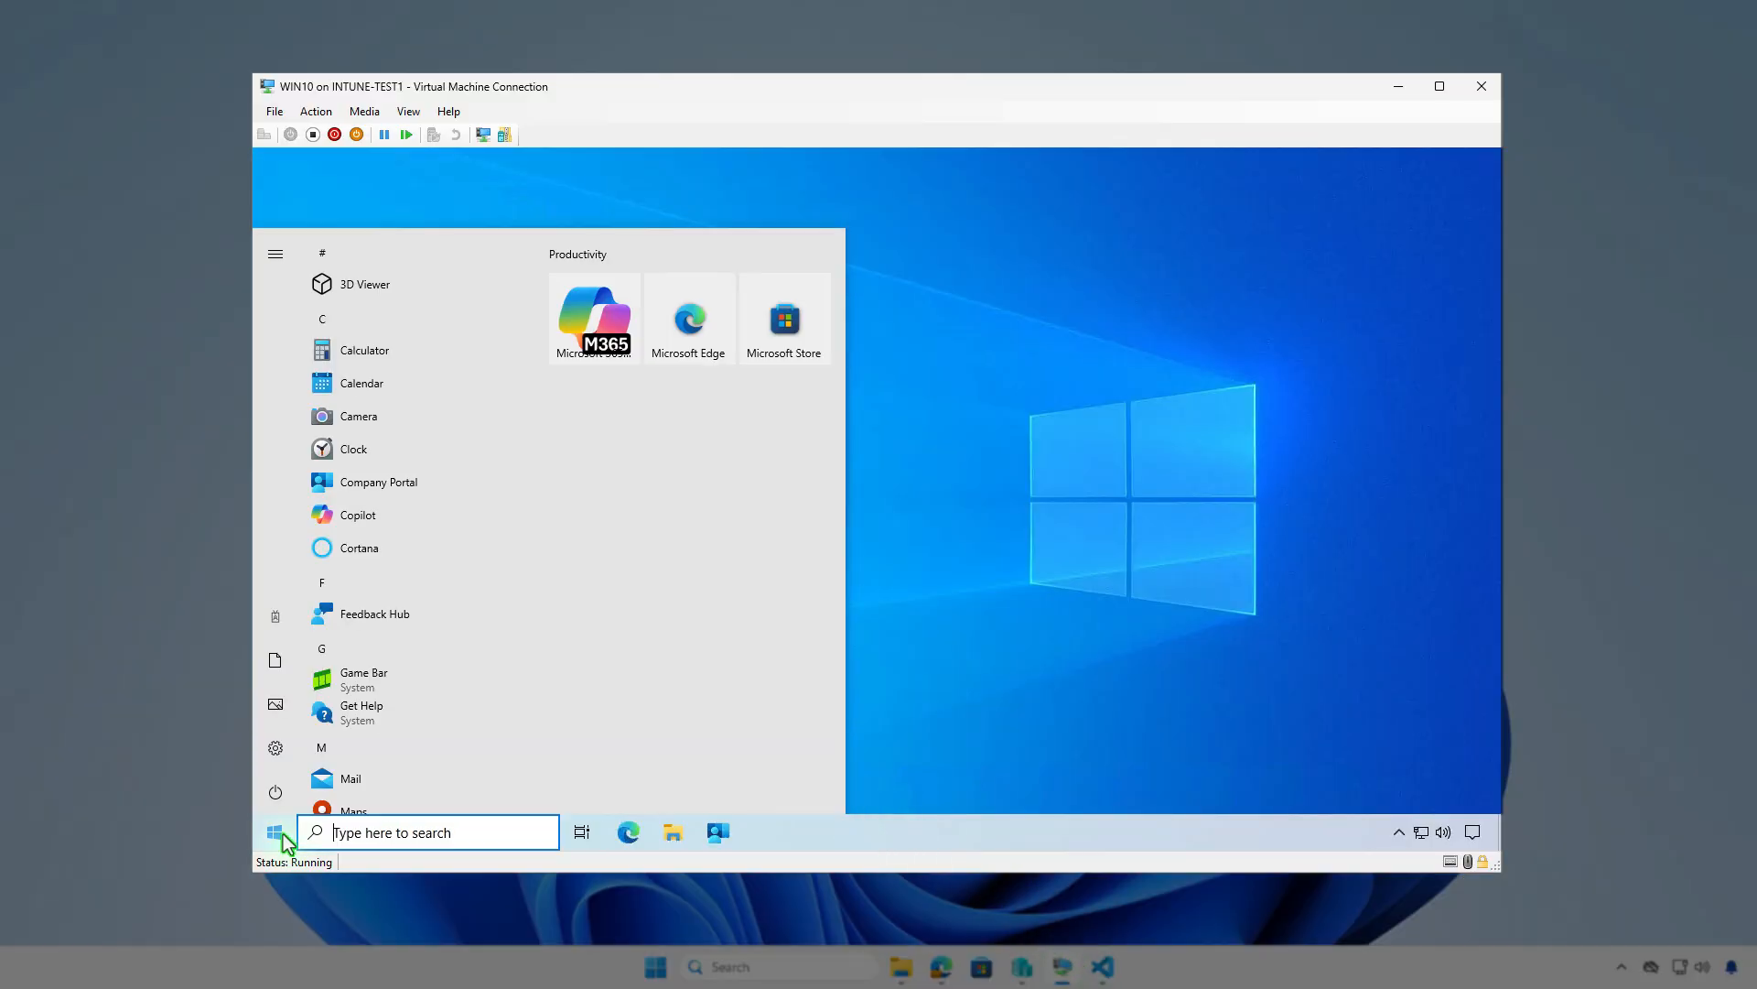
left_click(275, 616)
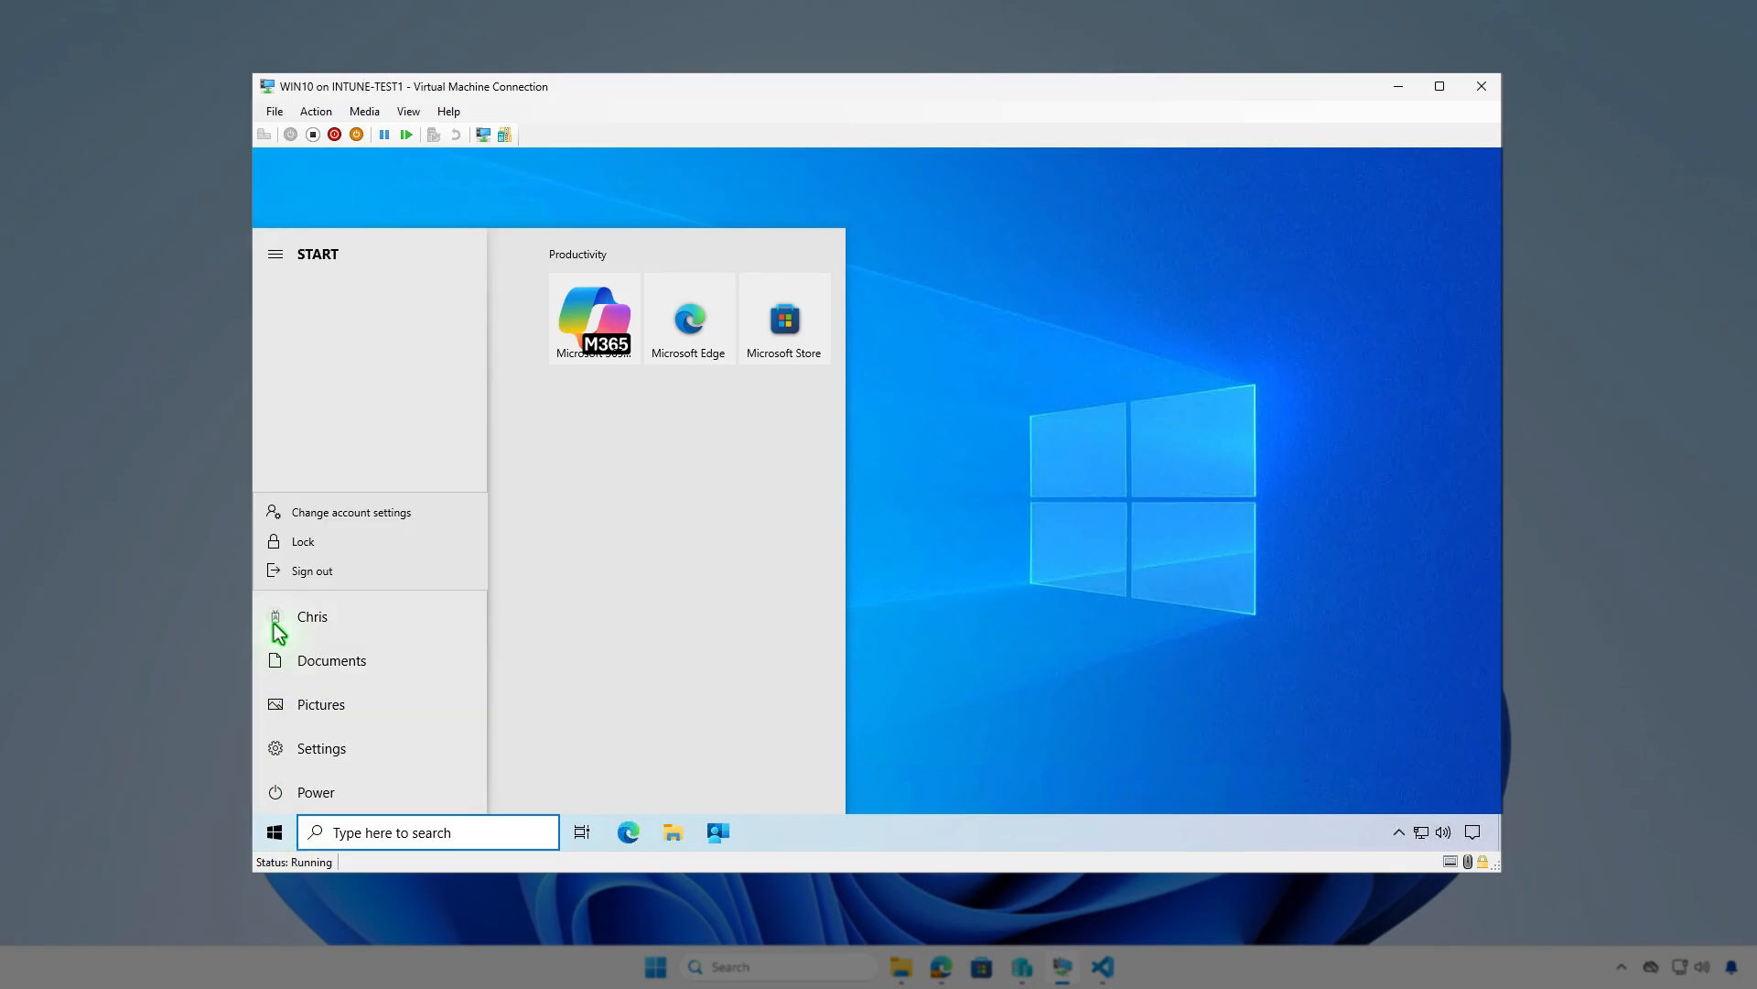
left_click(441, 506)
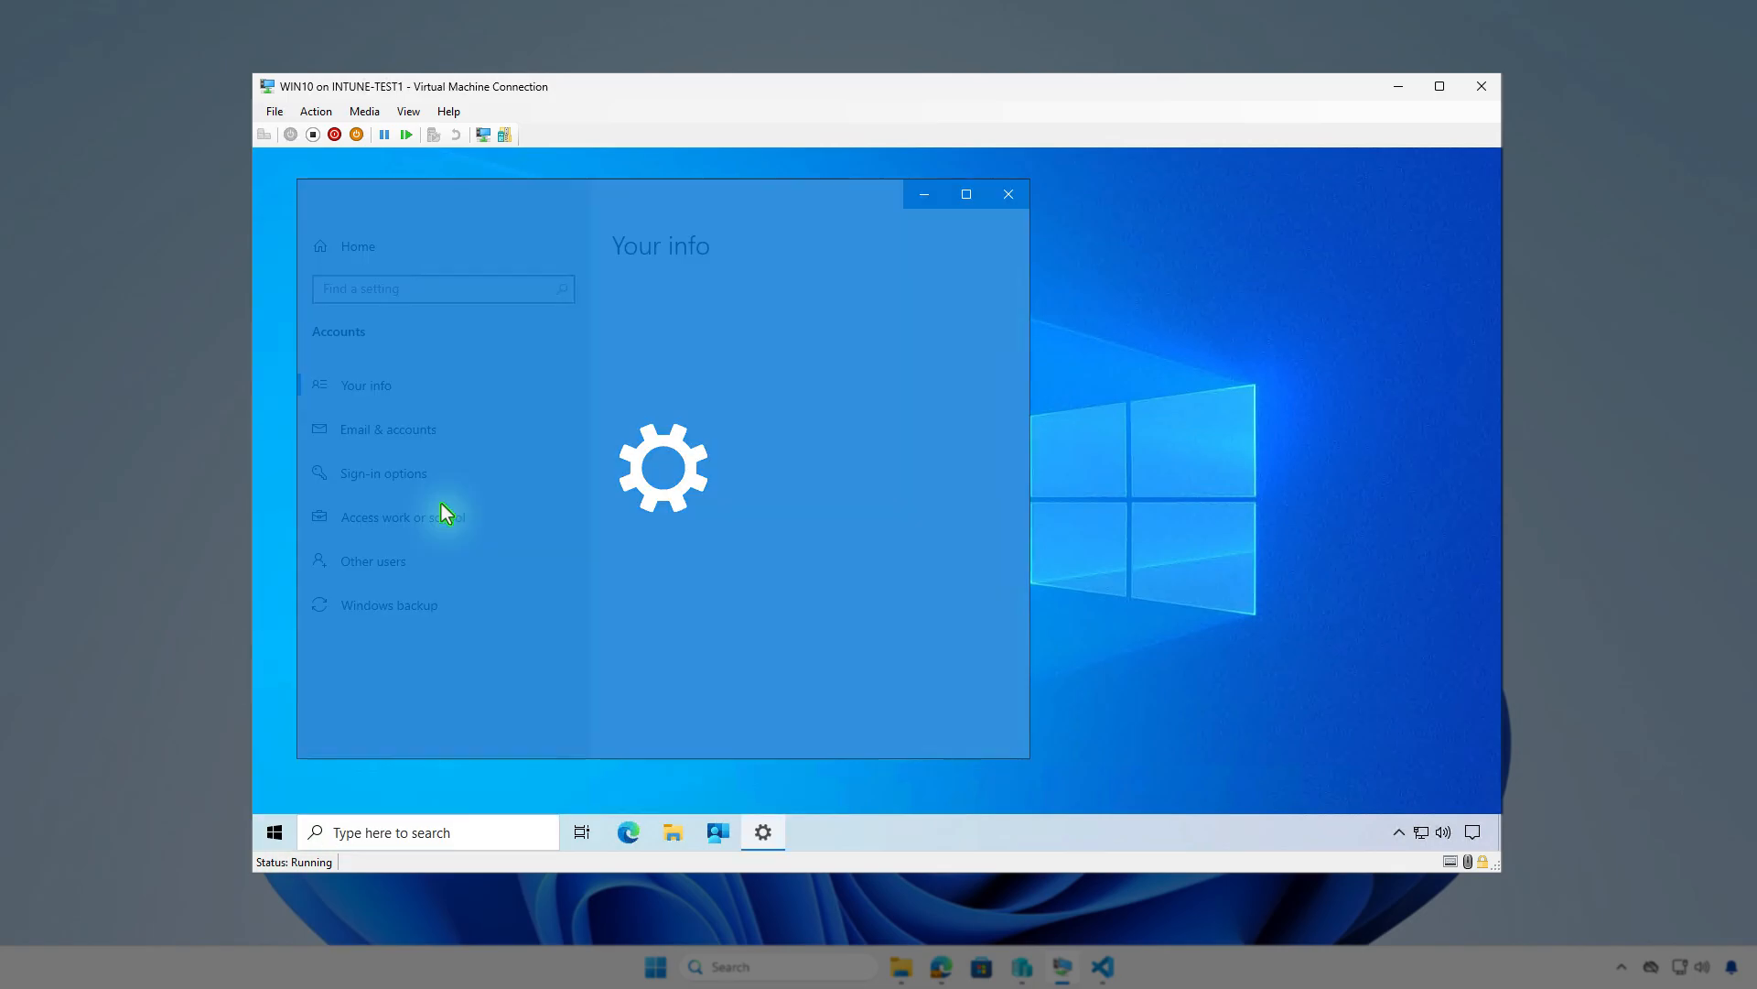
left_click(524, 527)
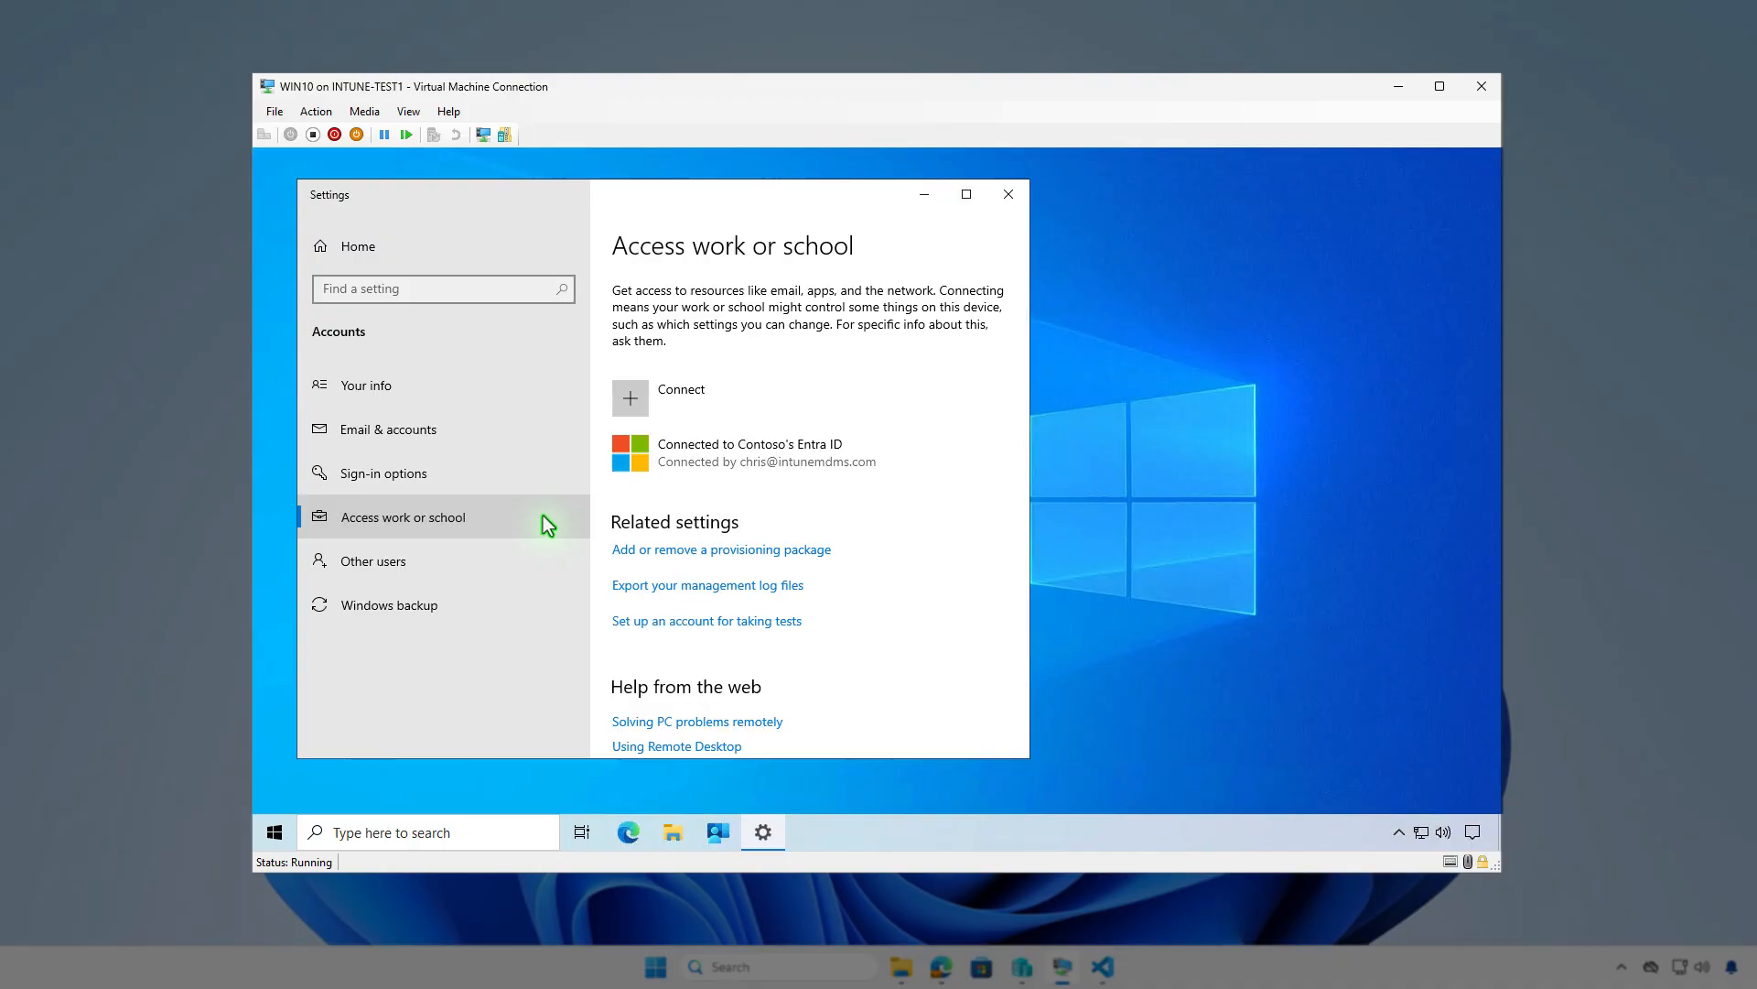
left_click(691, 457)
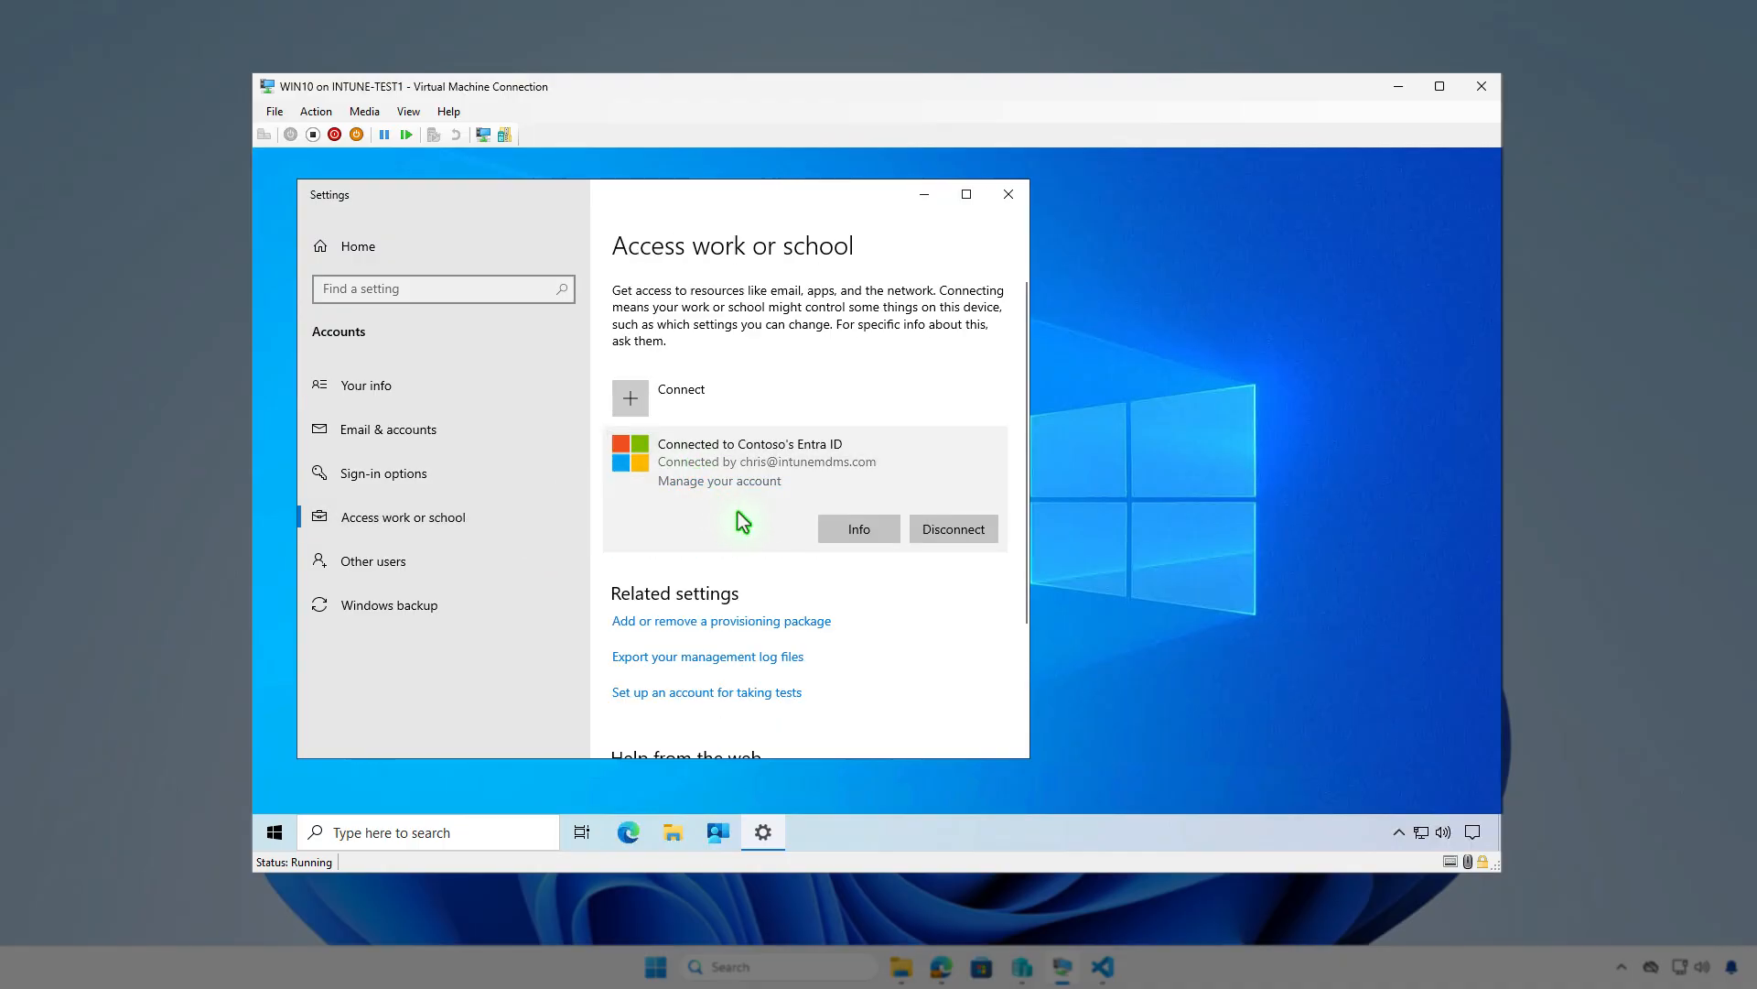
left_click(858, 530)
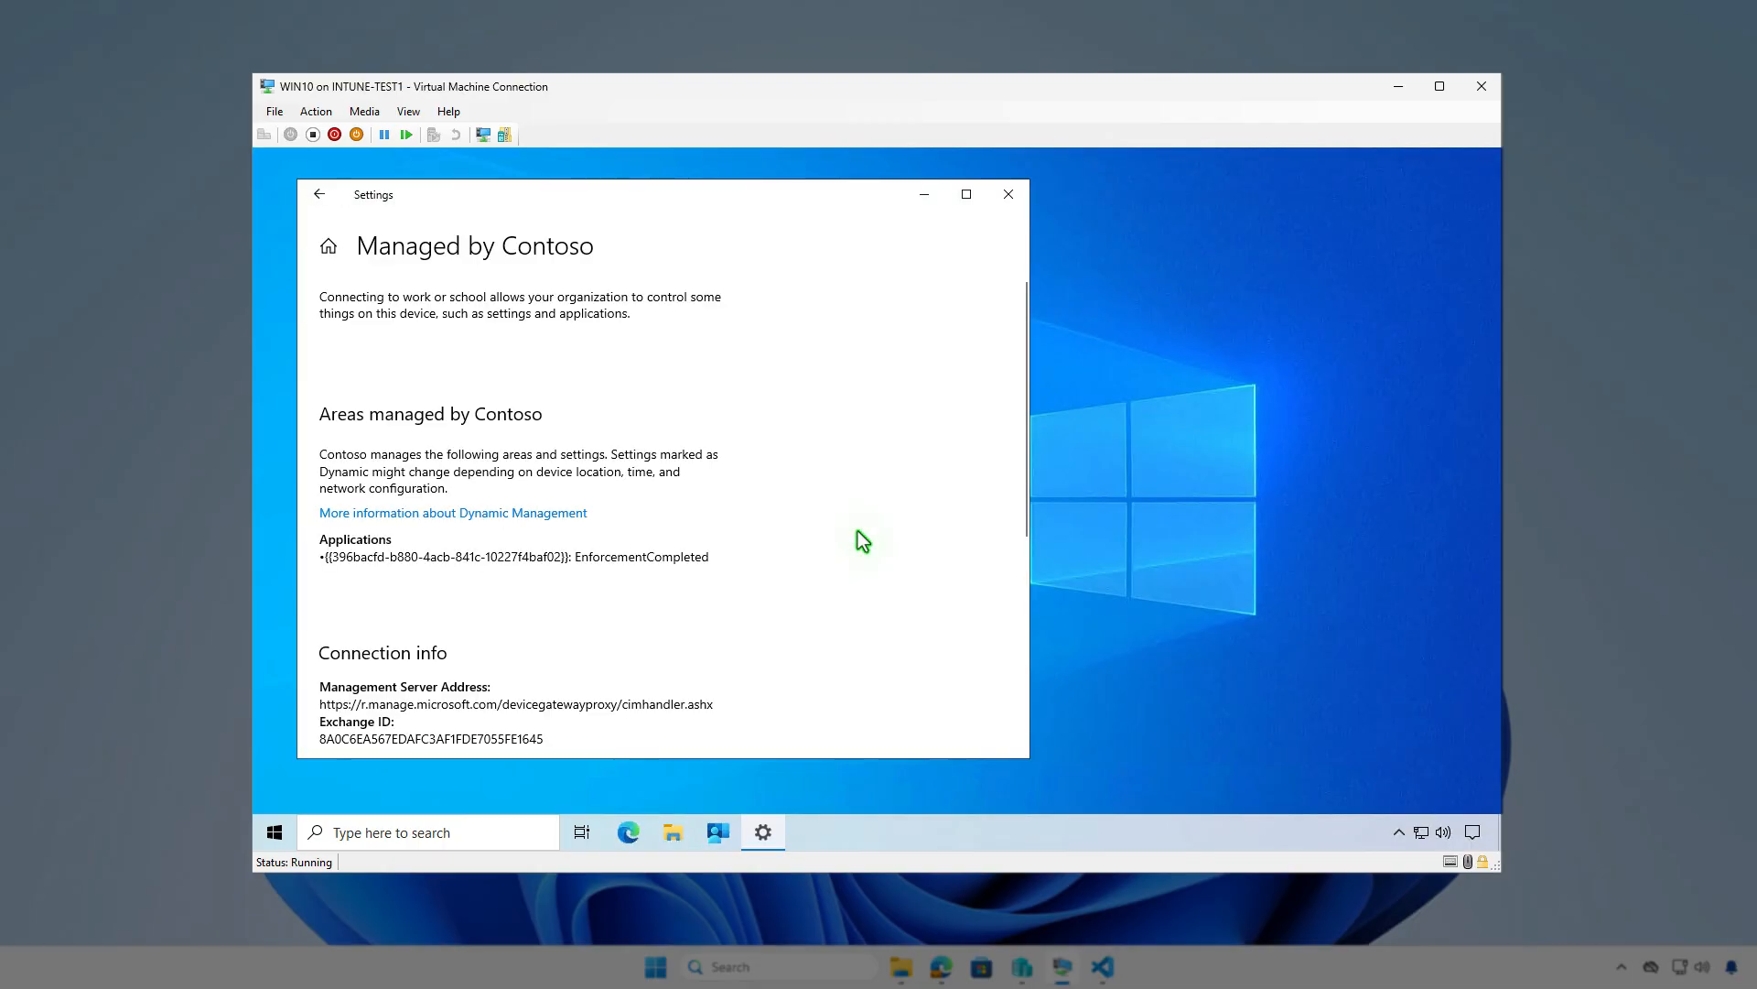
scroll(858, 531, "down", 5)
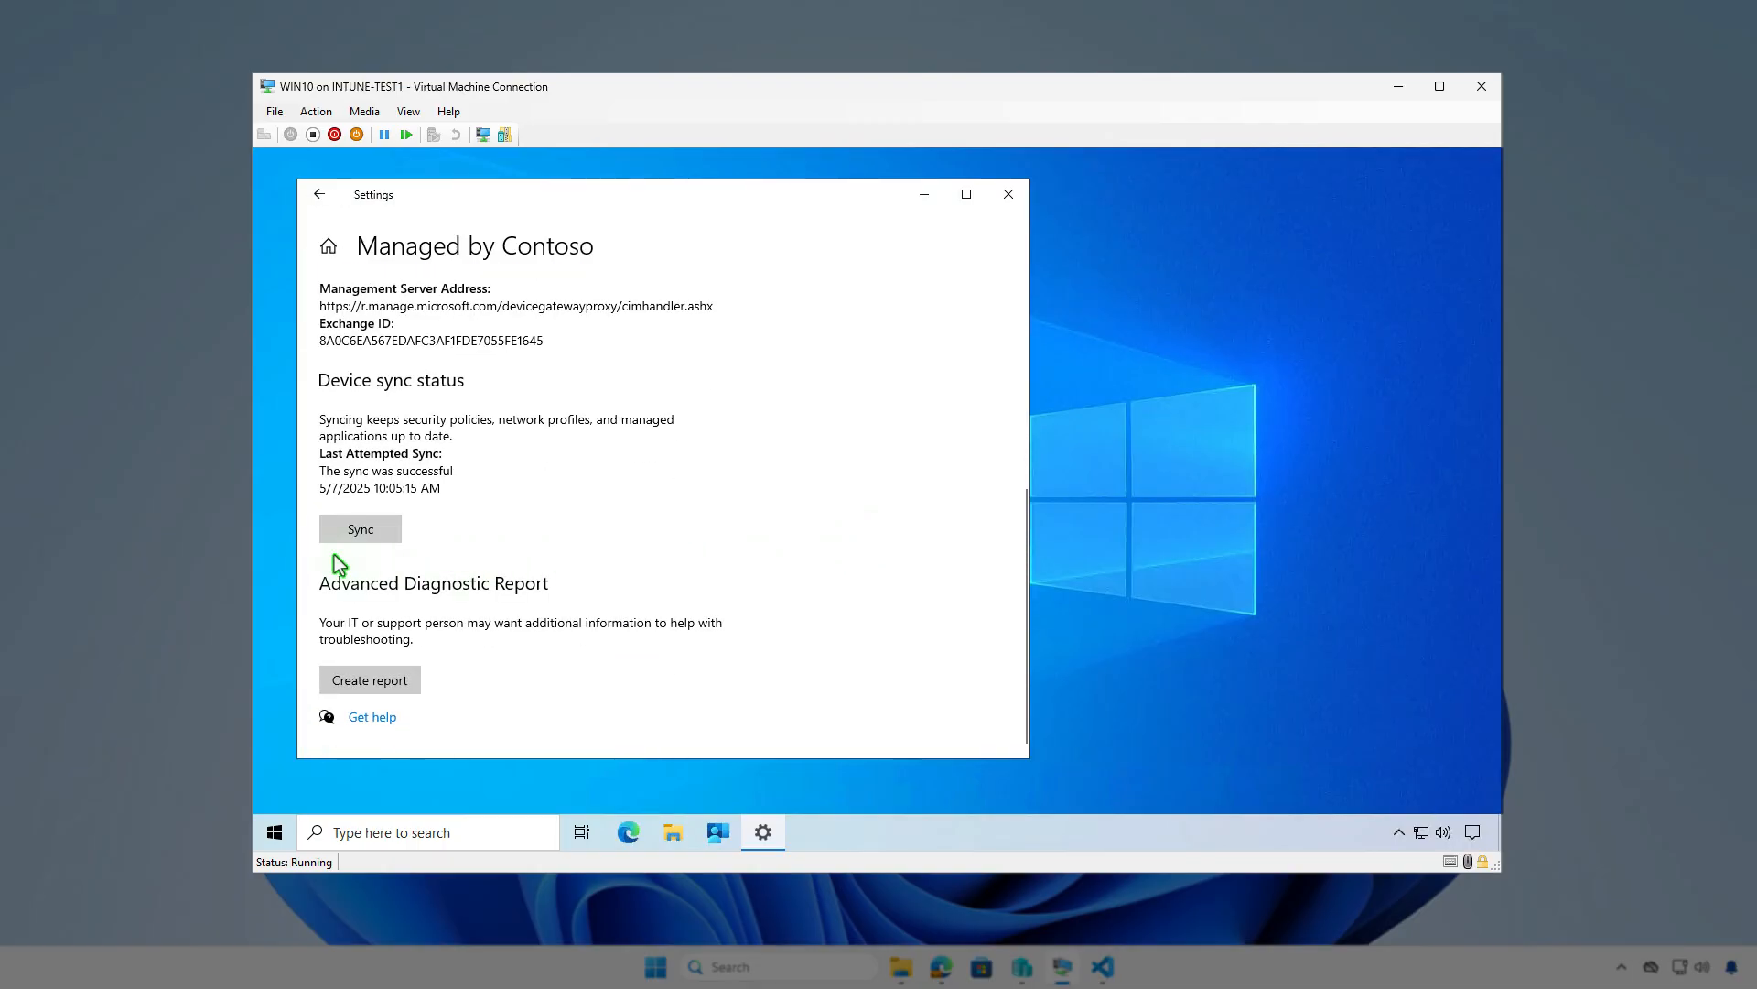
- Sync the device from the Company Portal's settings and check the Windows notifications for the software distribution status
left_click(924, 194)
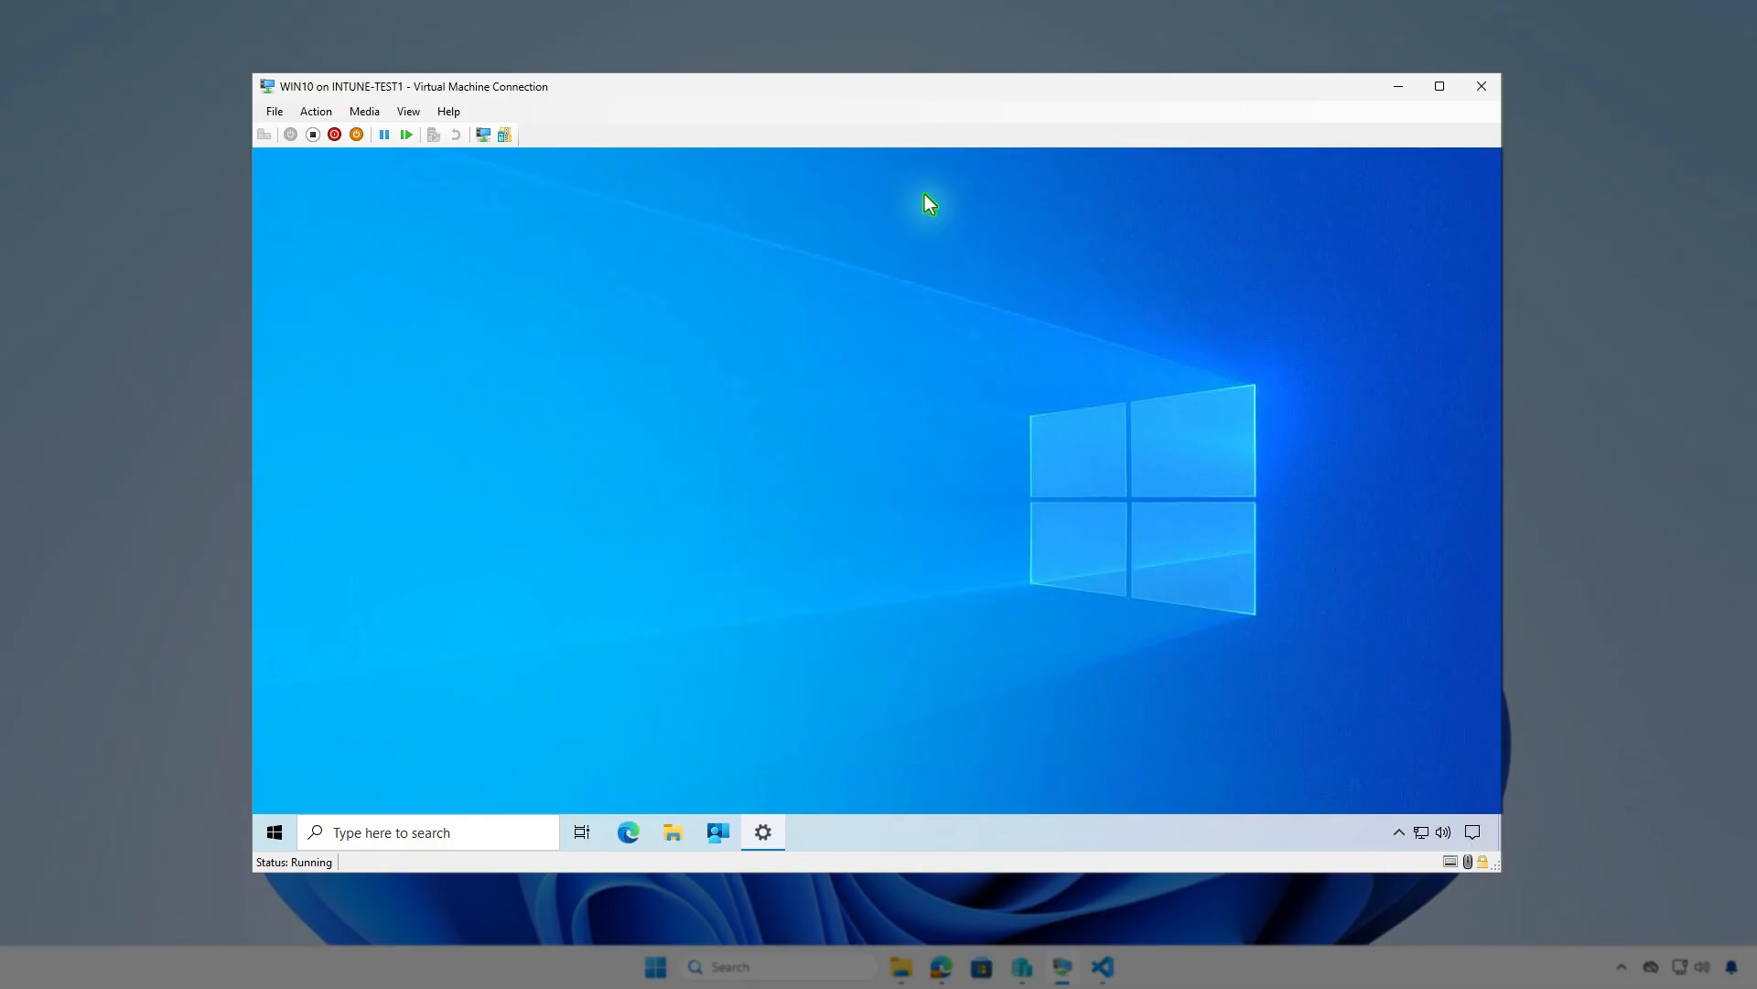
left_click(718, 835)
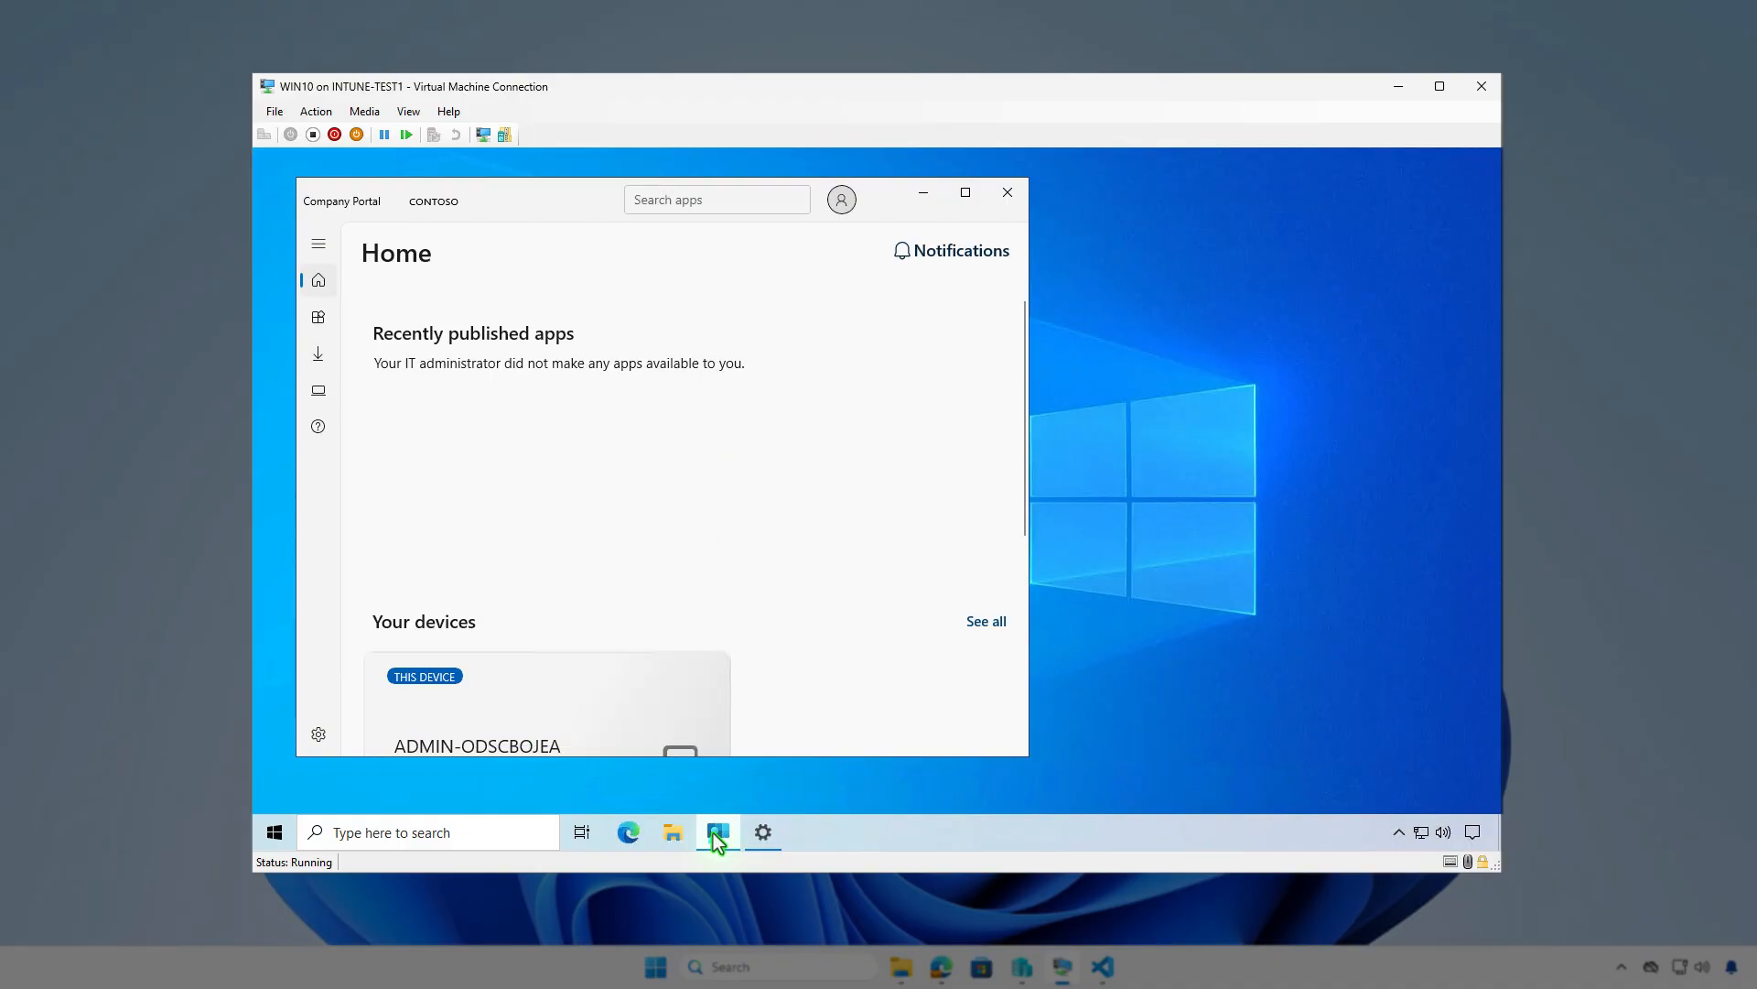
left_click(320, 734)
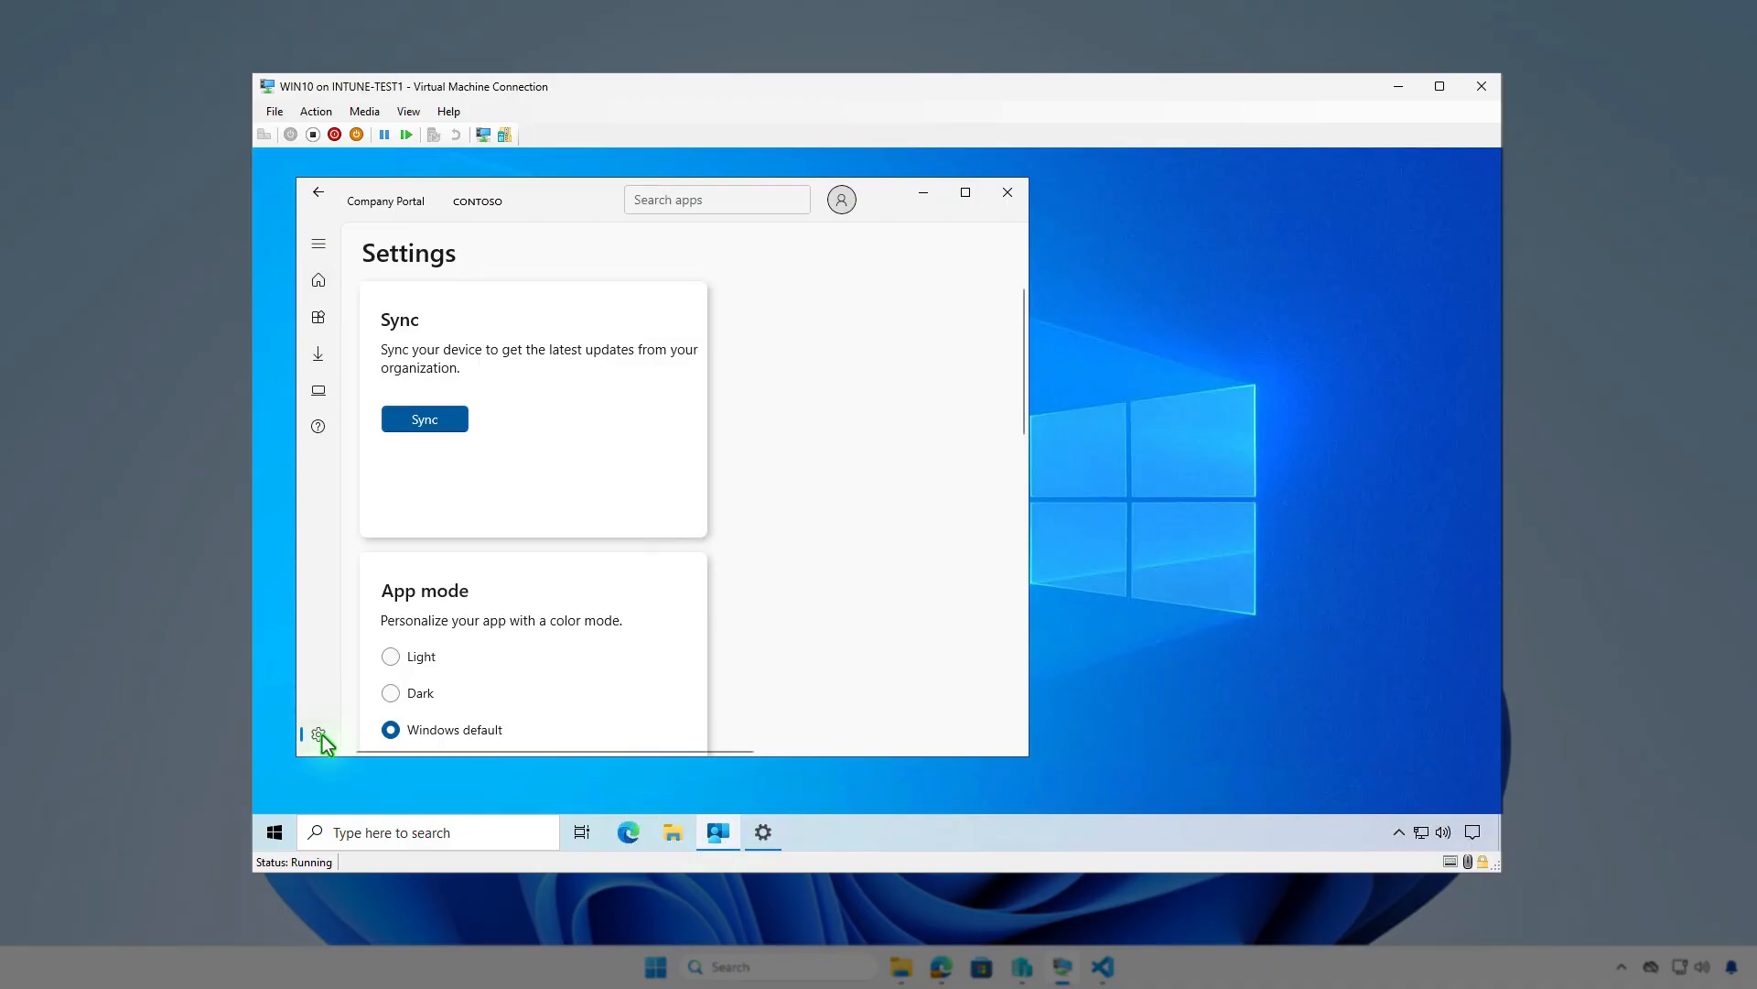
left_click(444, 423)
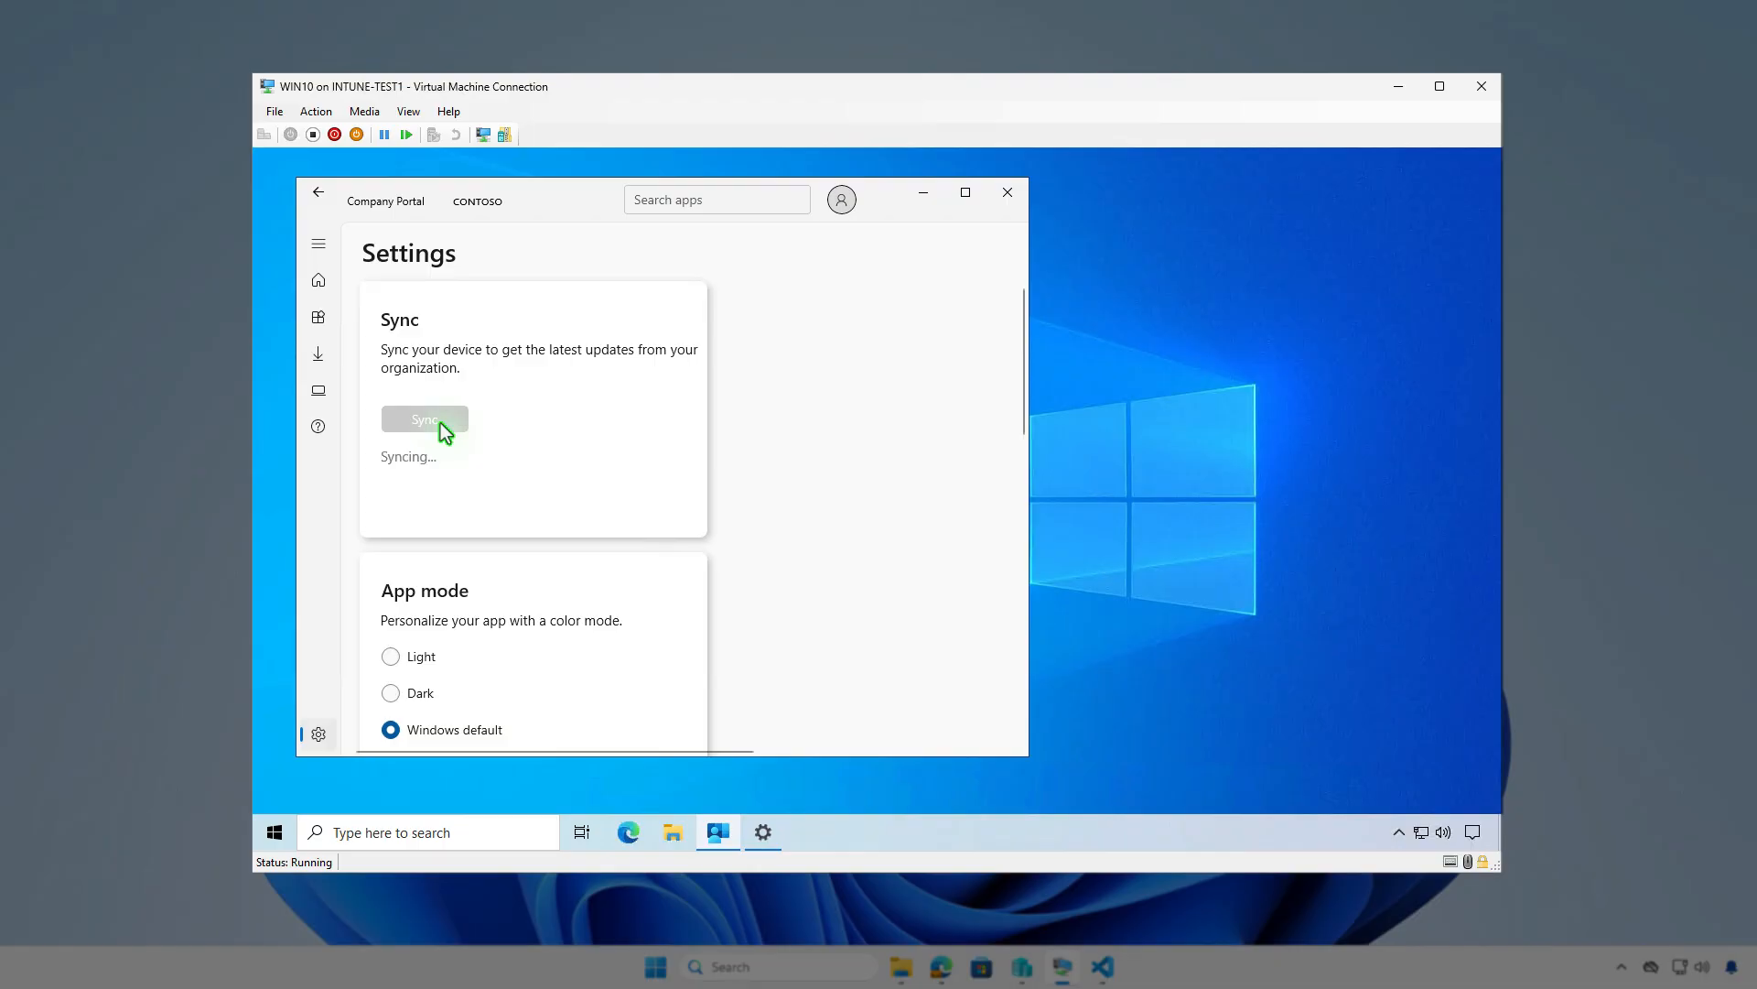
left_click(1472, 835)
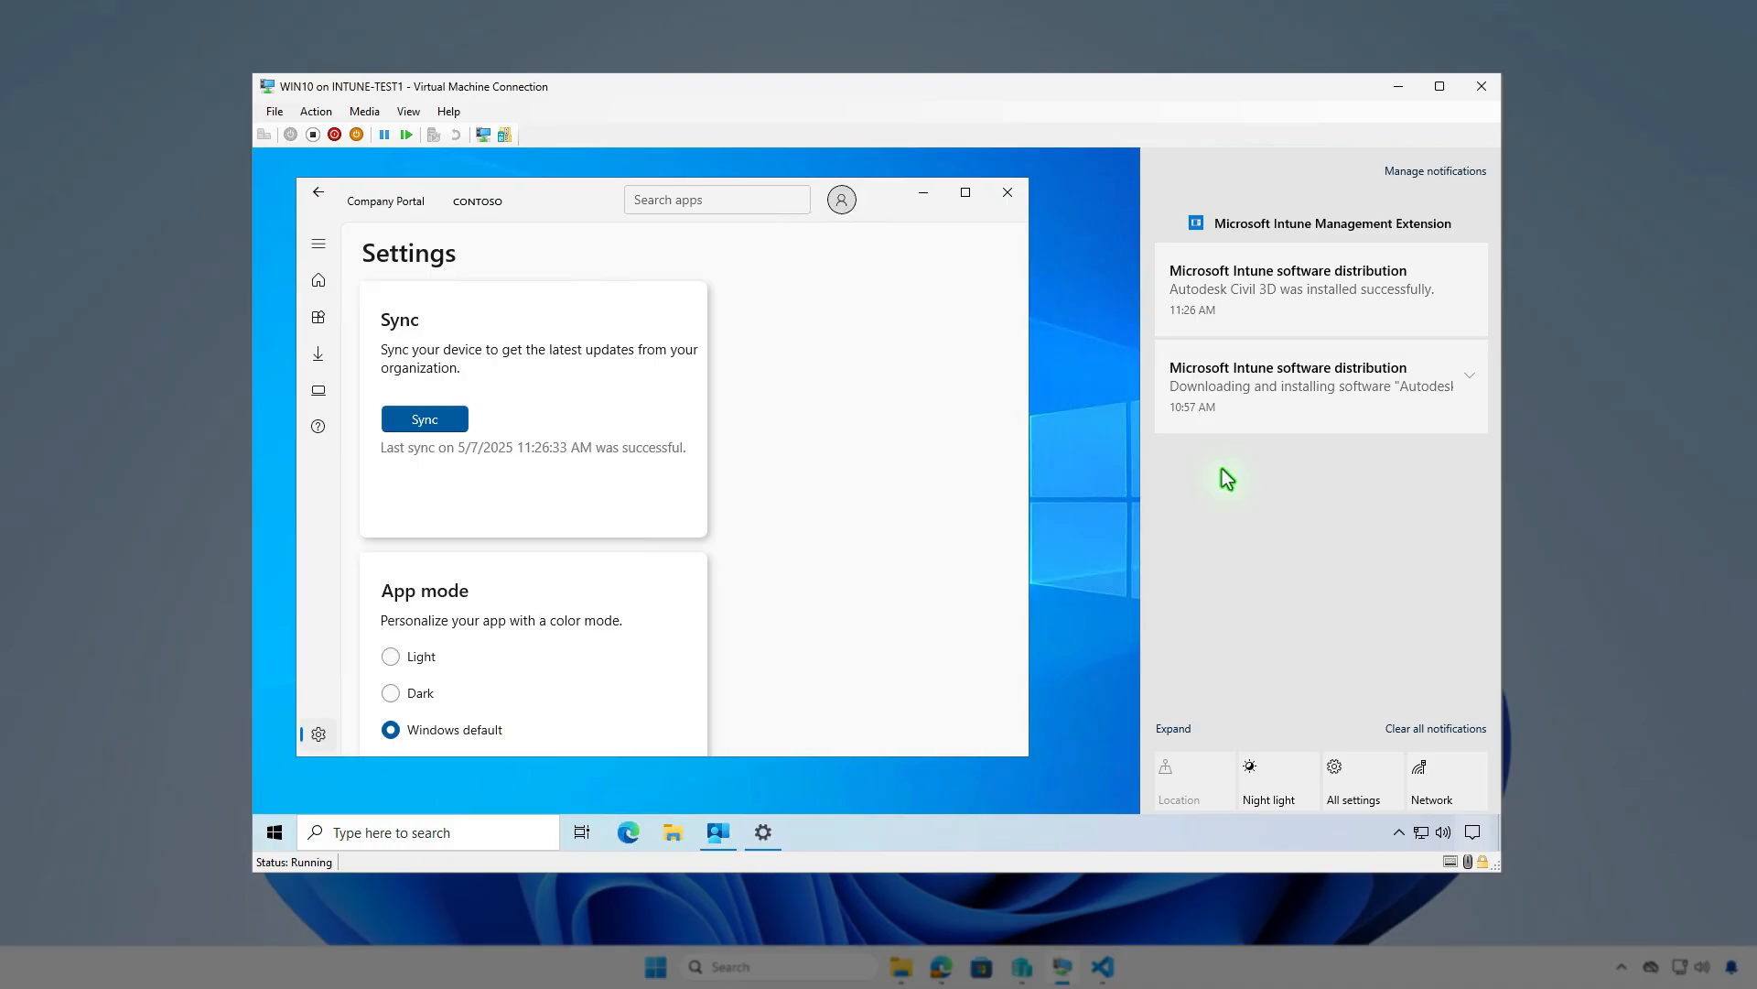
- Search the installed apps in Apps & features for "ci" to verify Autodesk Civil 3D, and close the Settings window
left_click(923, 193)
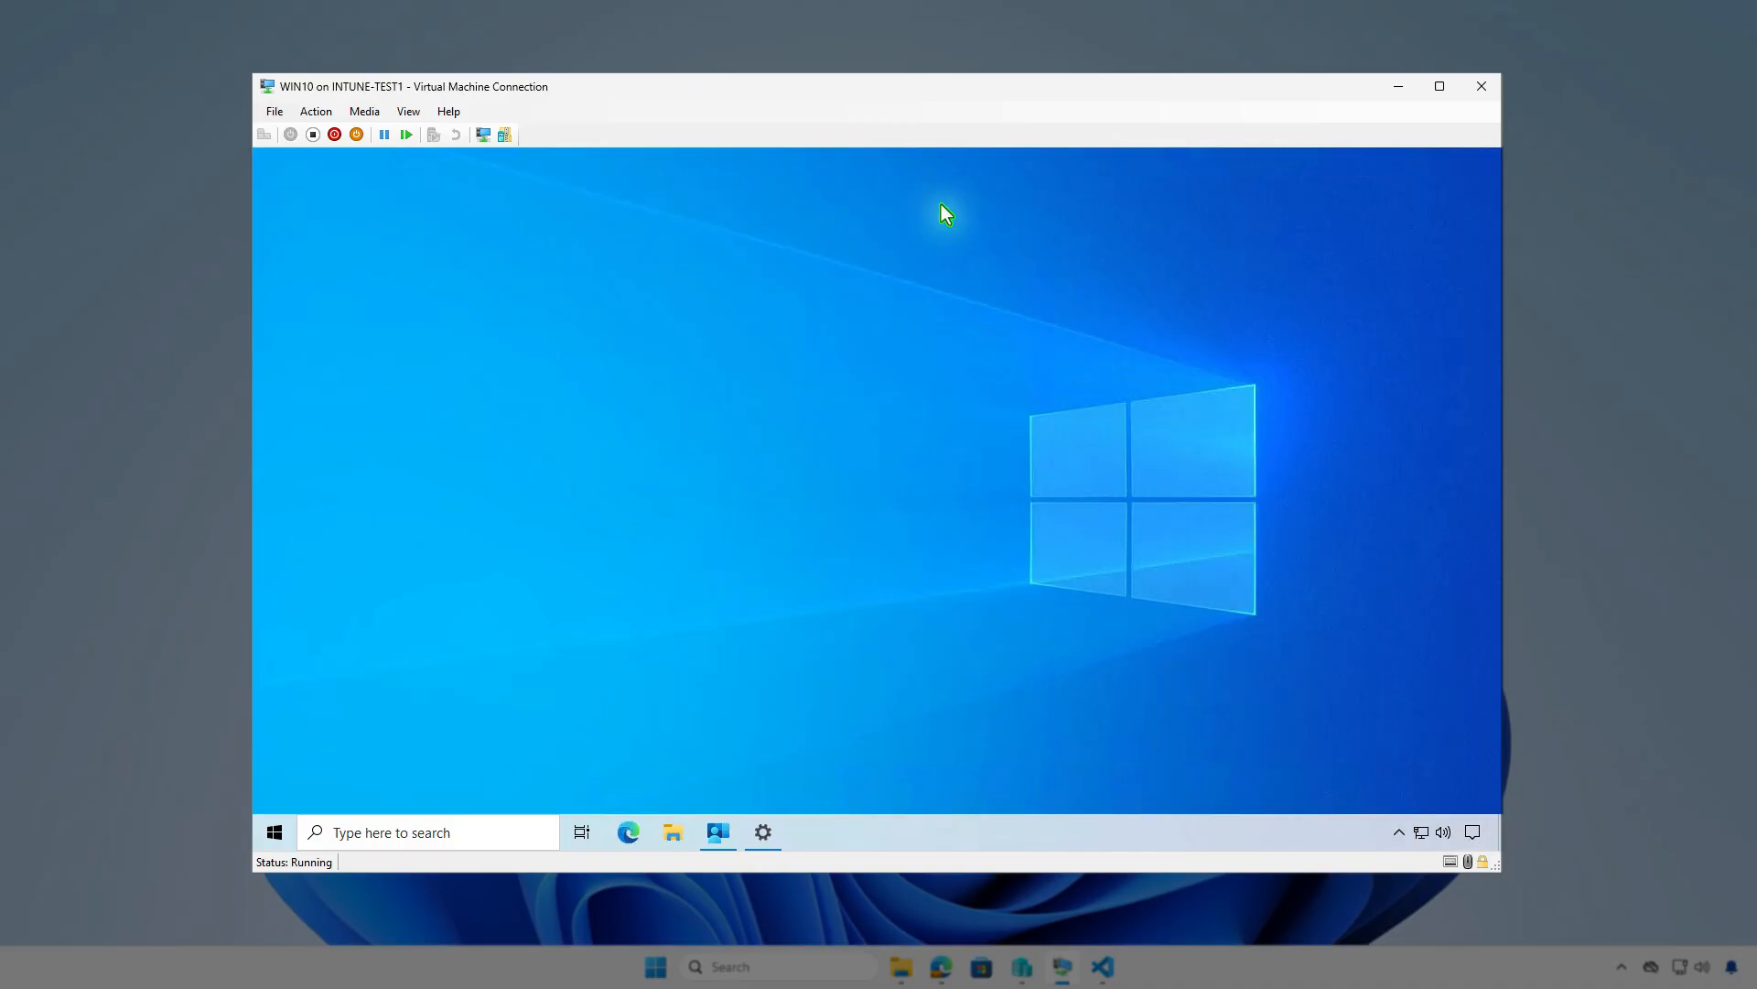
right_click(278, 822)
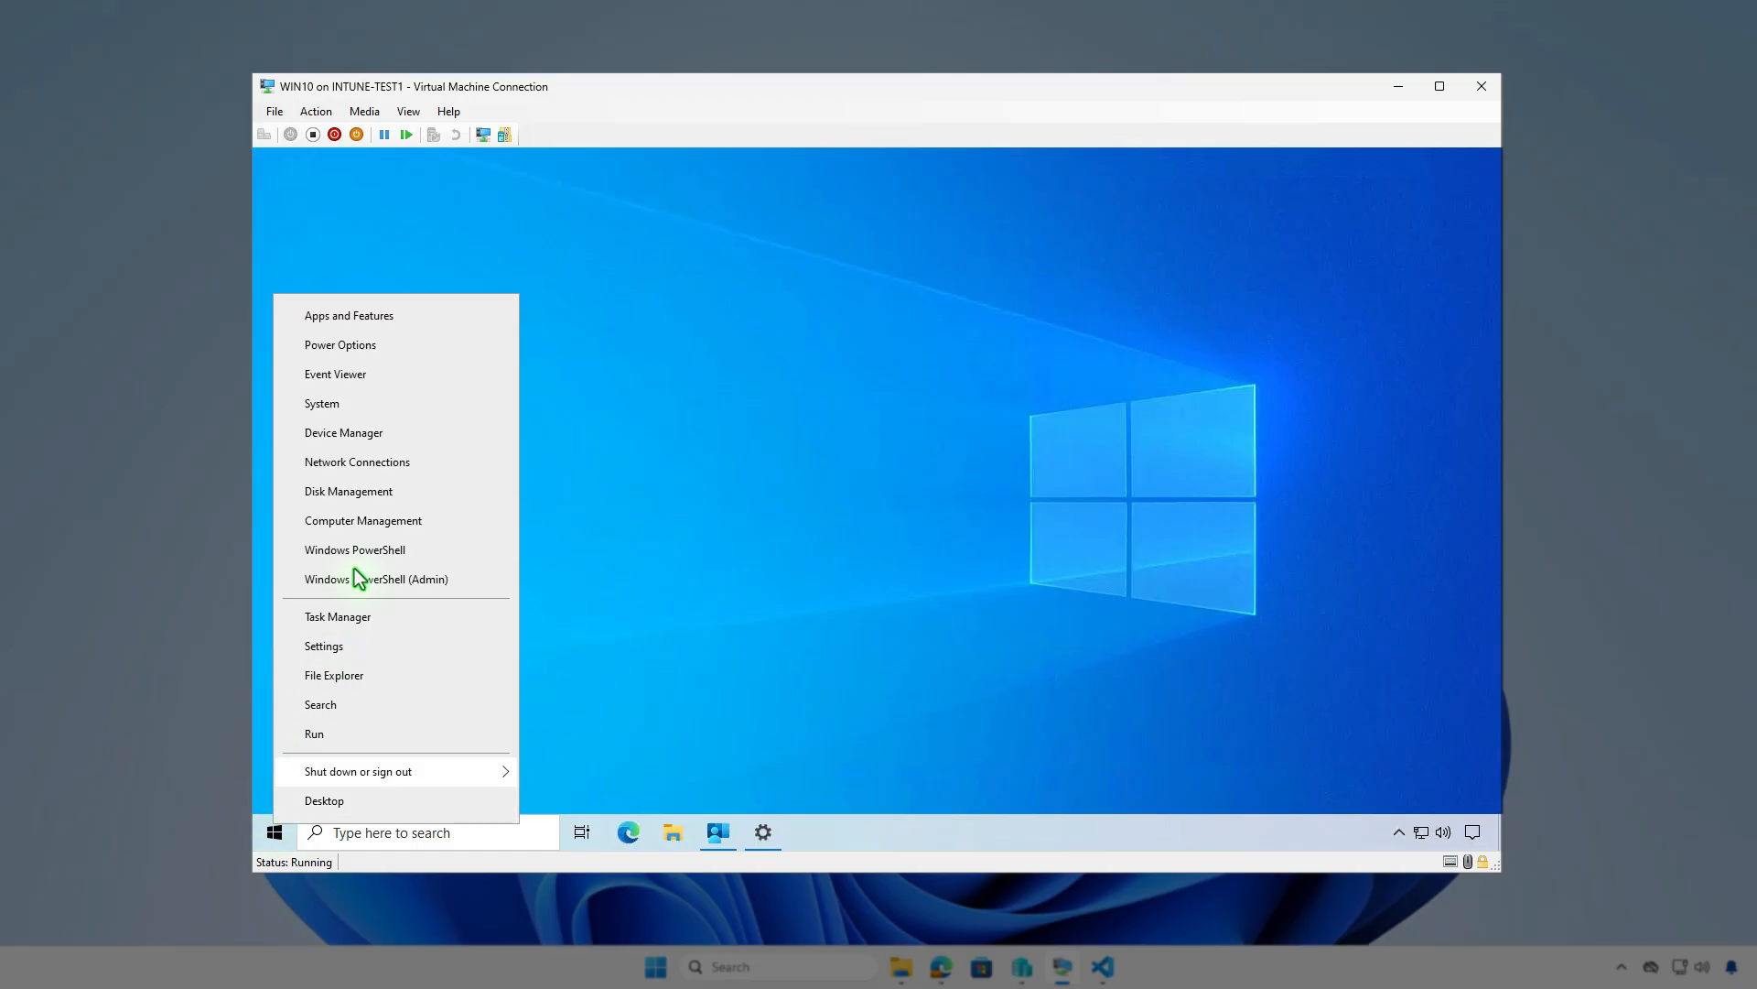
left_click(391, 319)
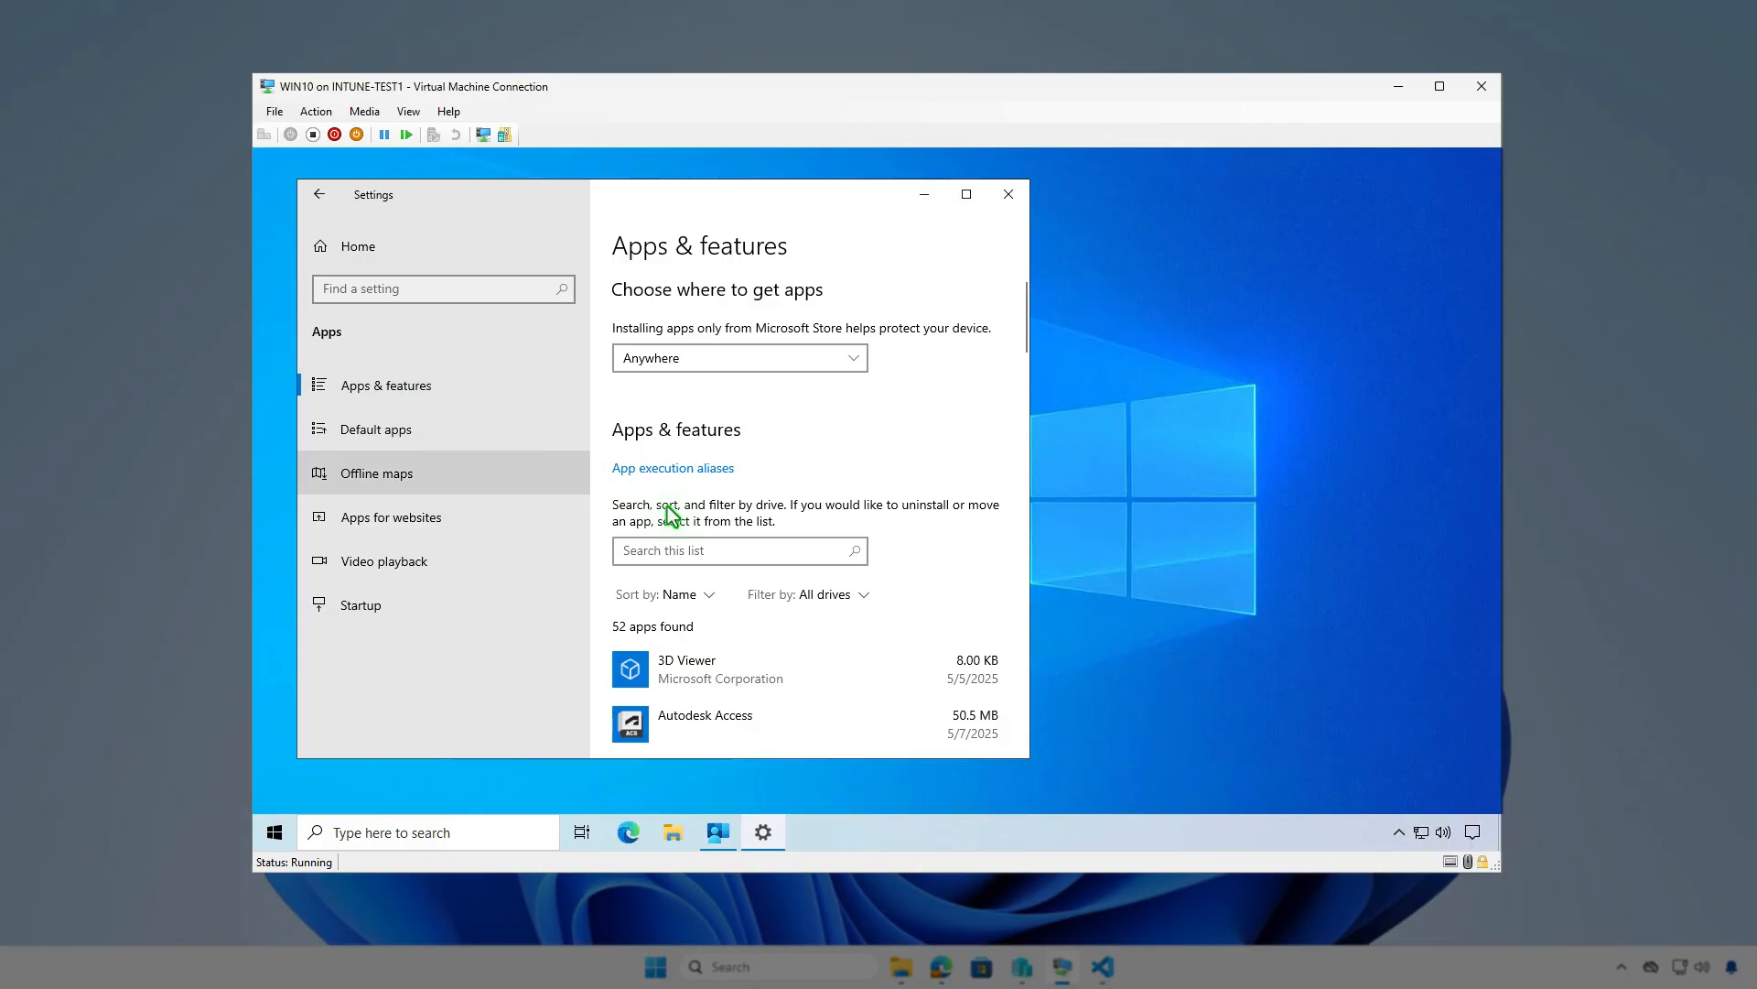
left_click(711, 547)
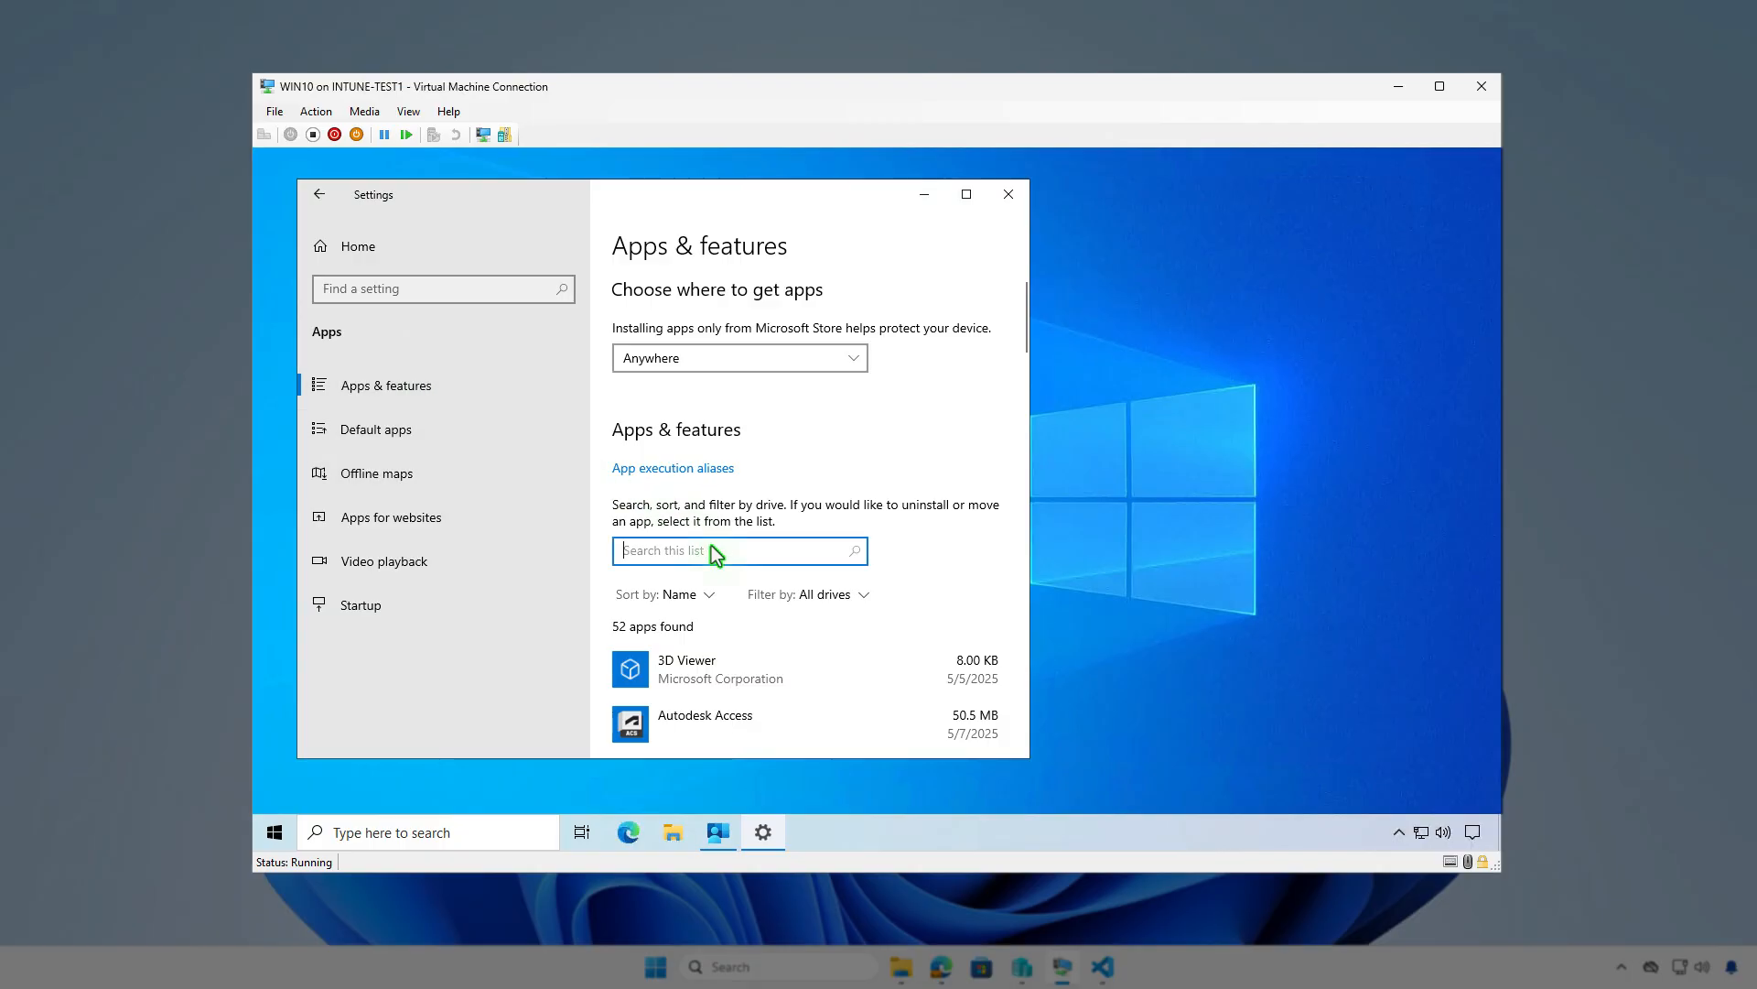
type("ci")
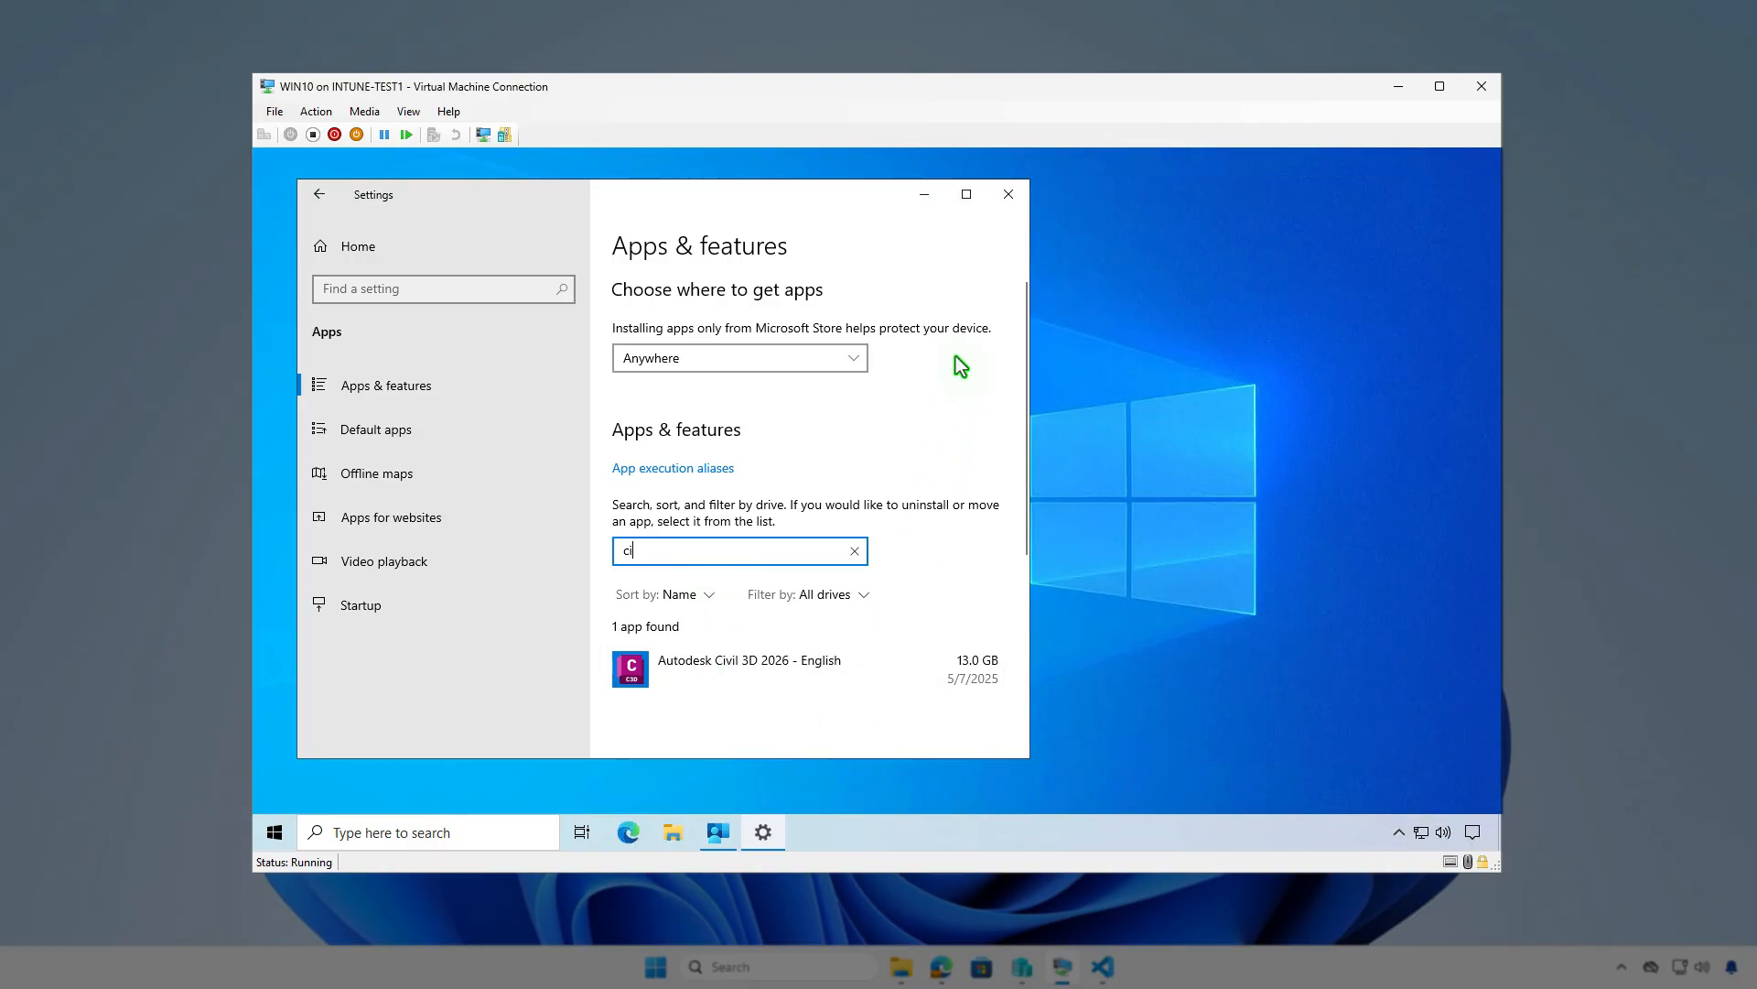
left_click(1003, 204)
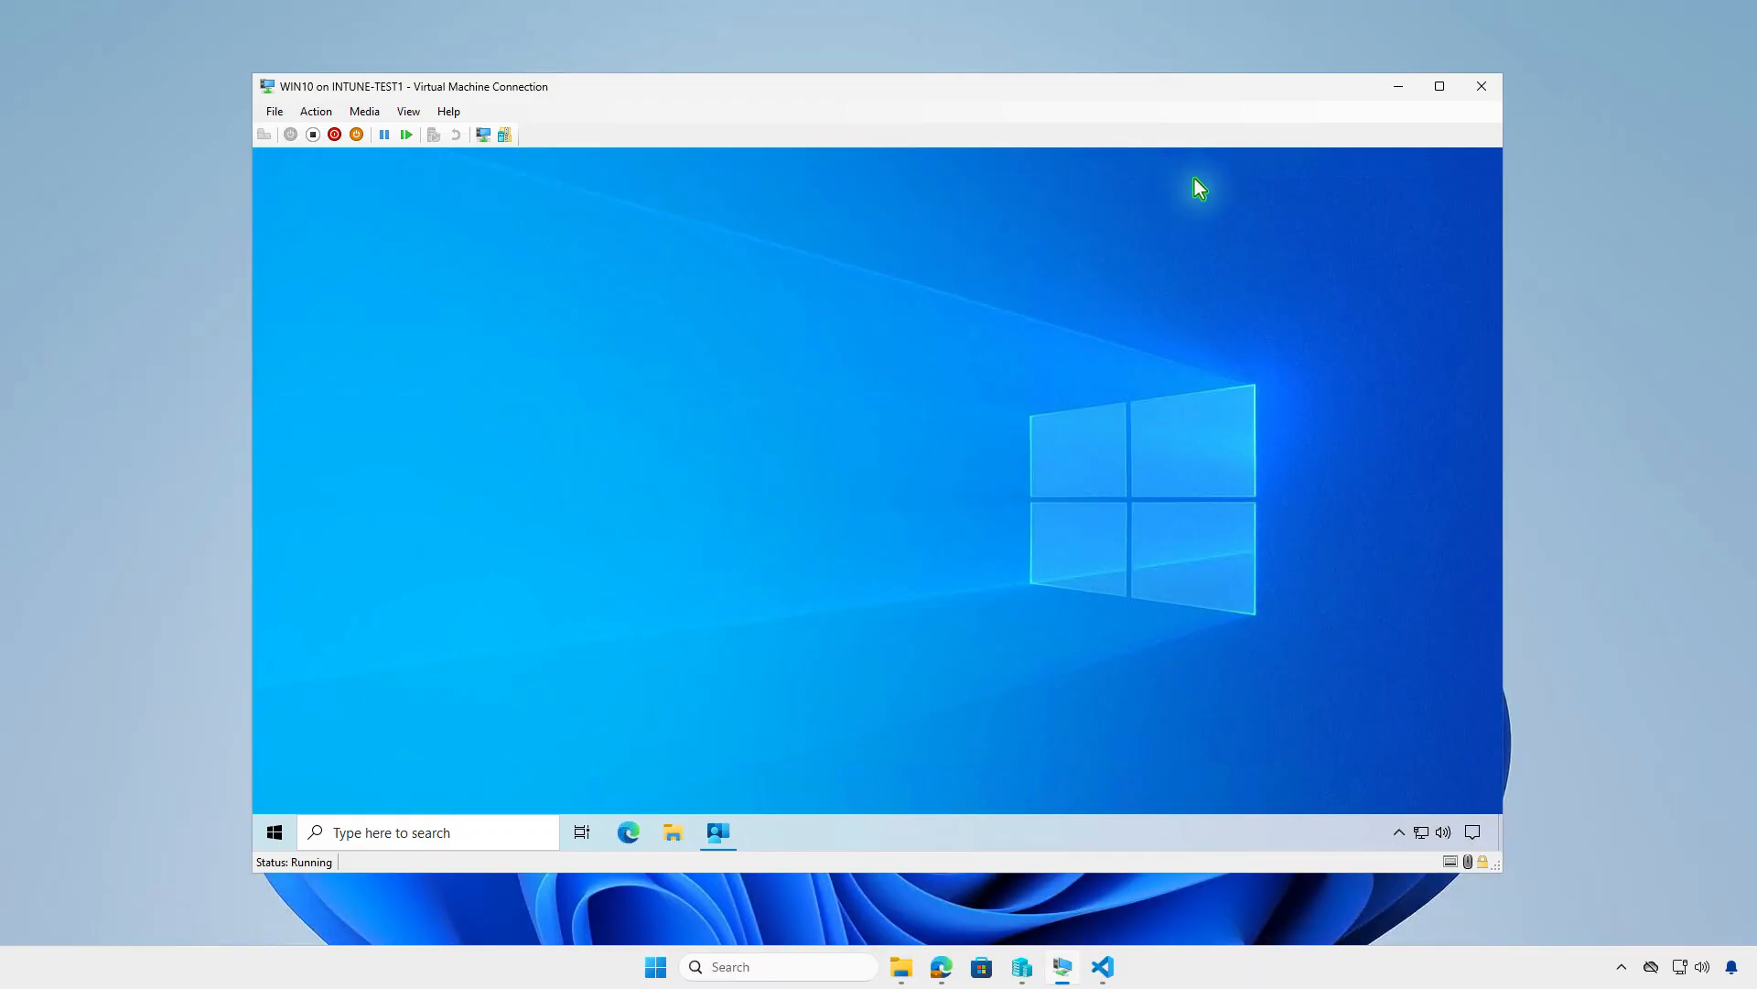
- Switch to the Intune admin center on the host, refresh the Autodesk Civil 3D overview, and check its device install status
left_click(1393, 91)
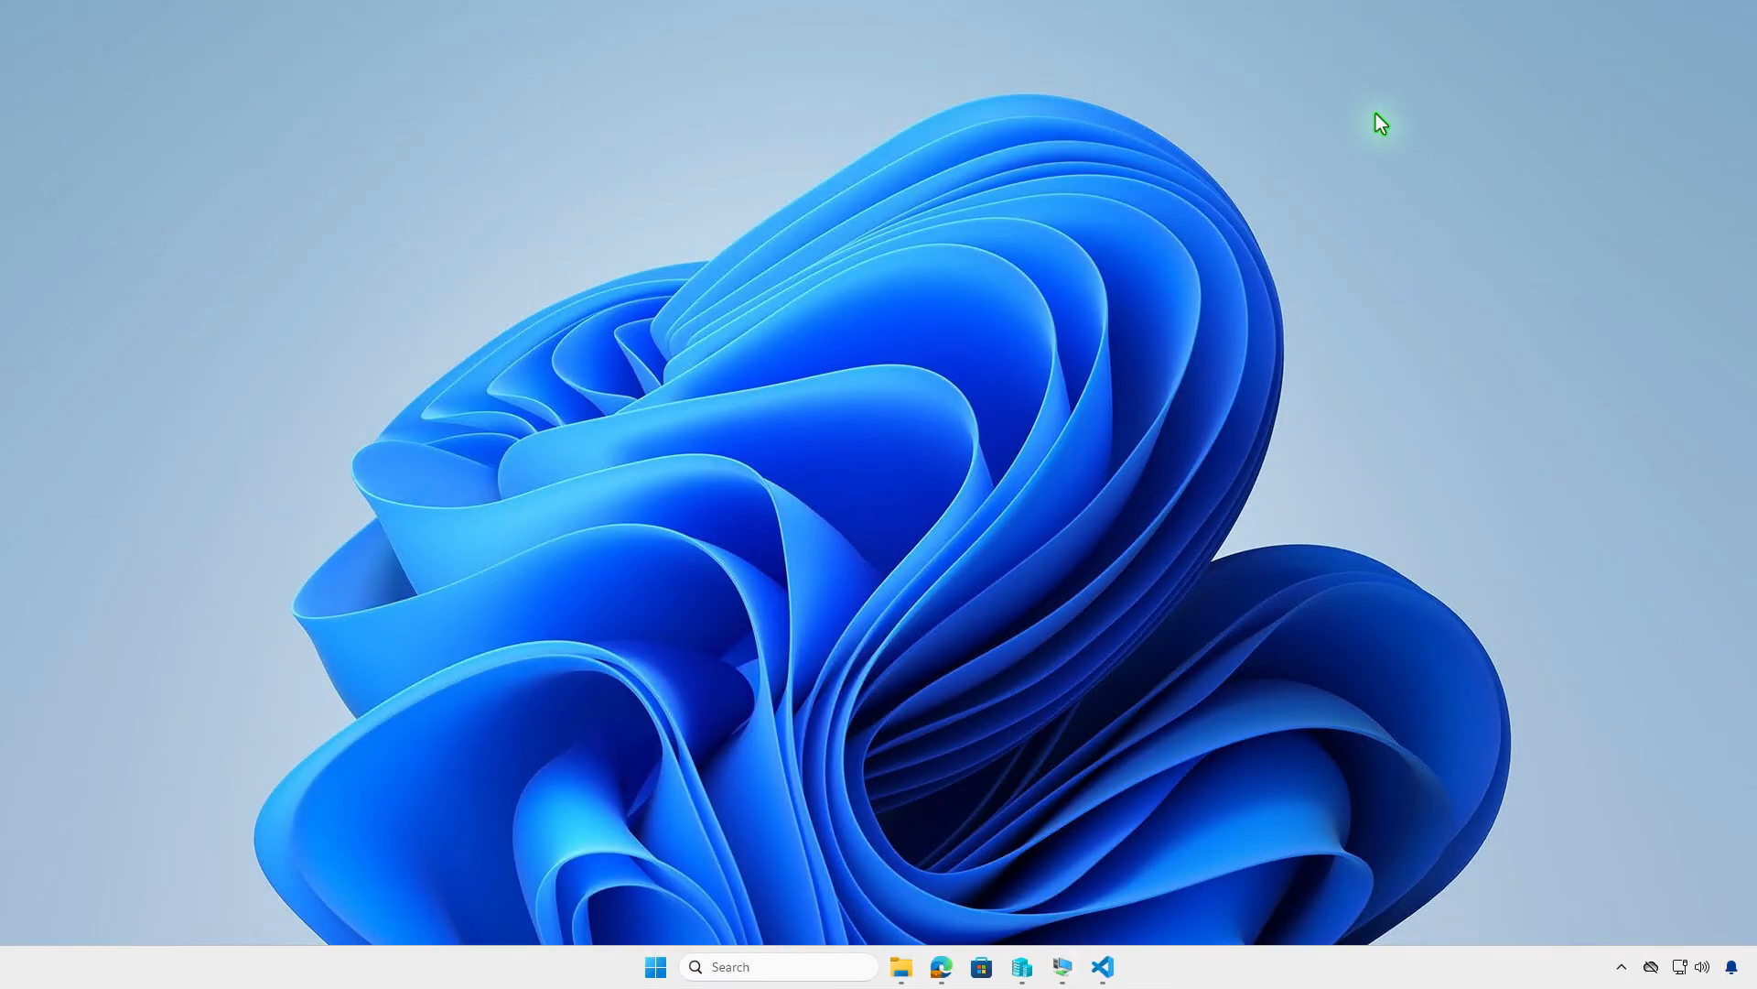
left_click(940, 967)
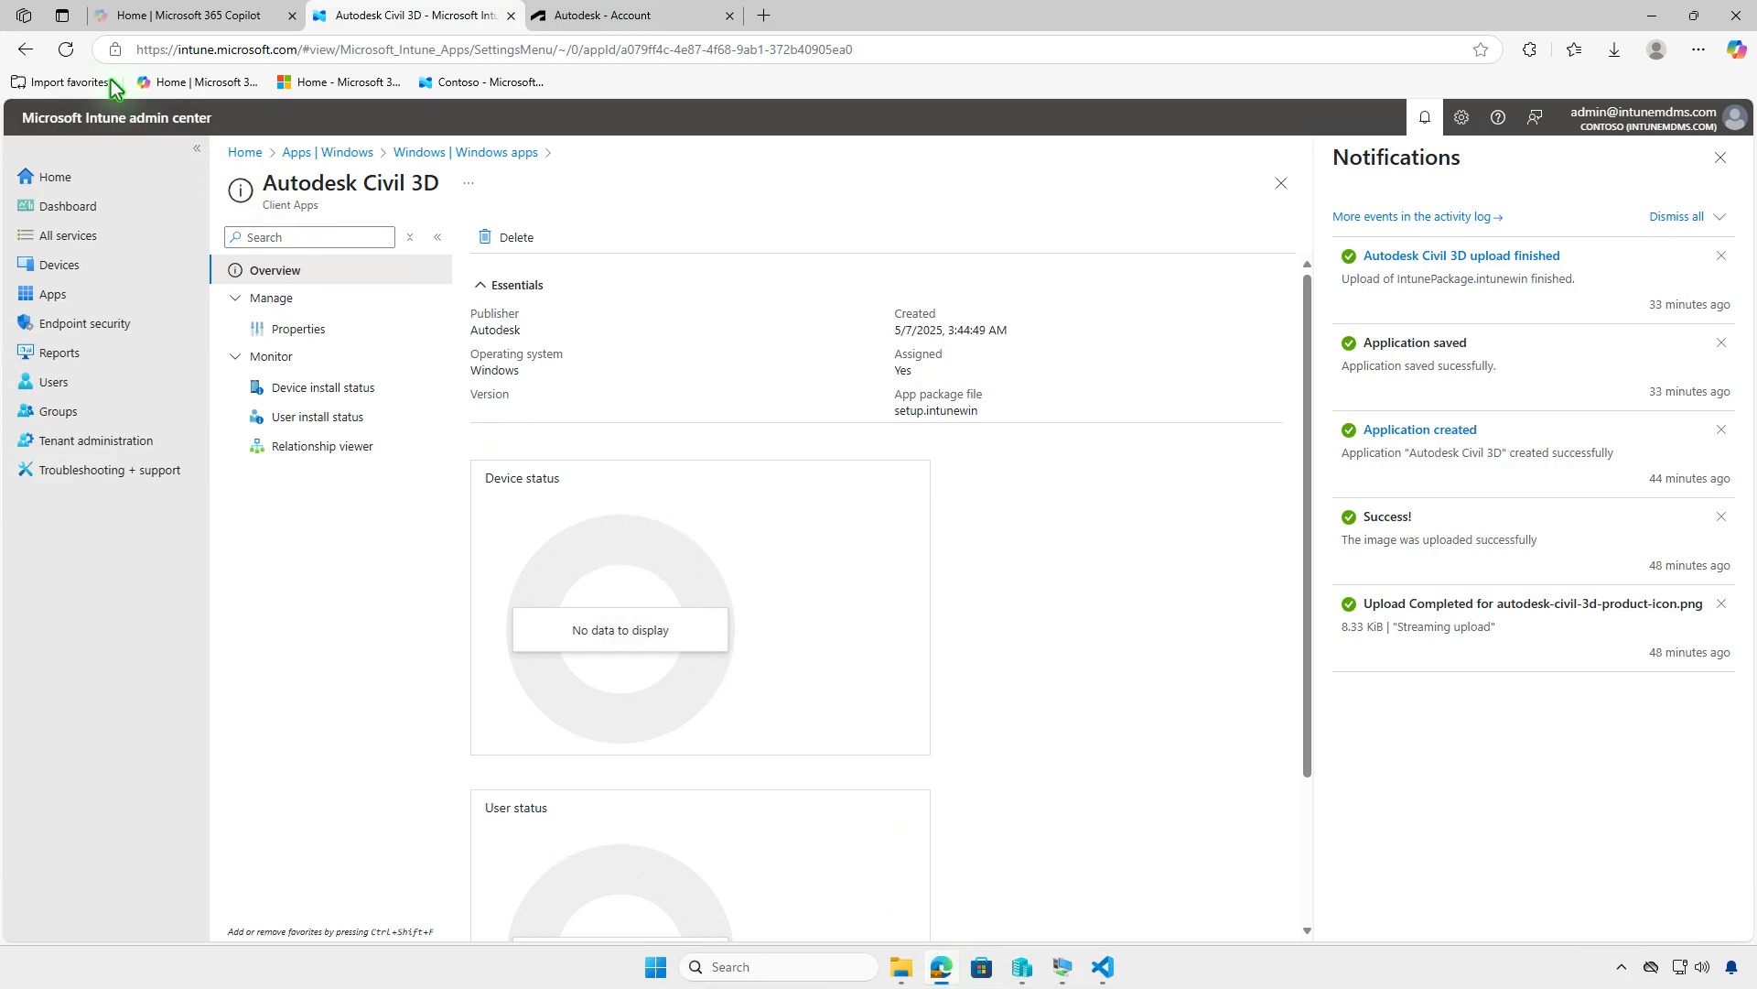
left_click(75, 57)
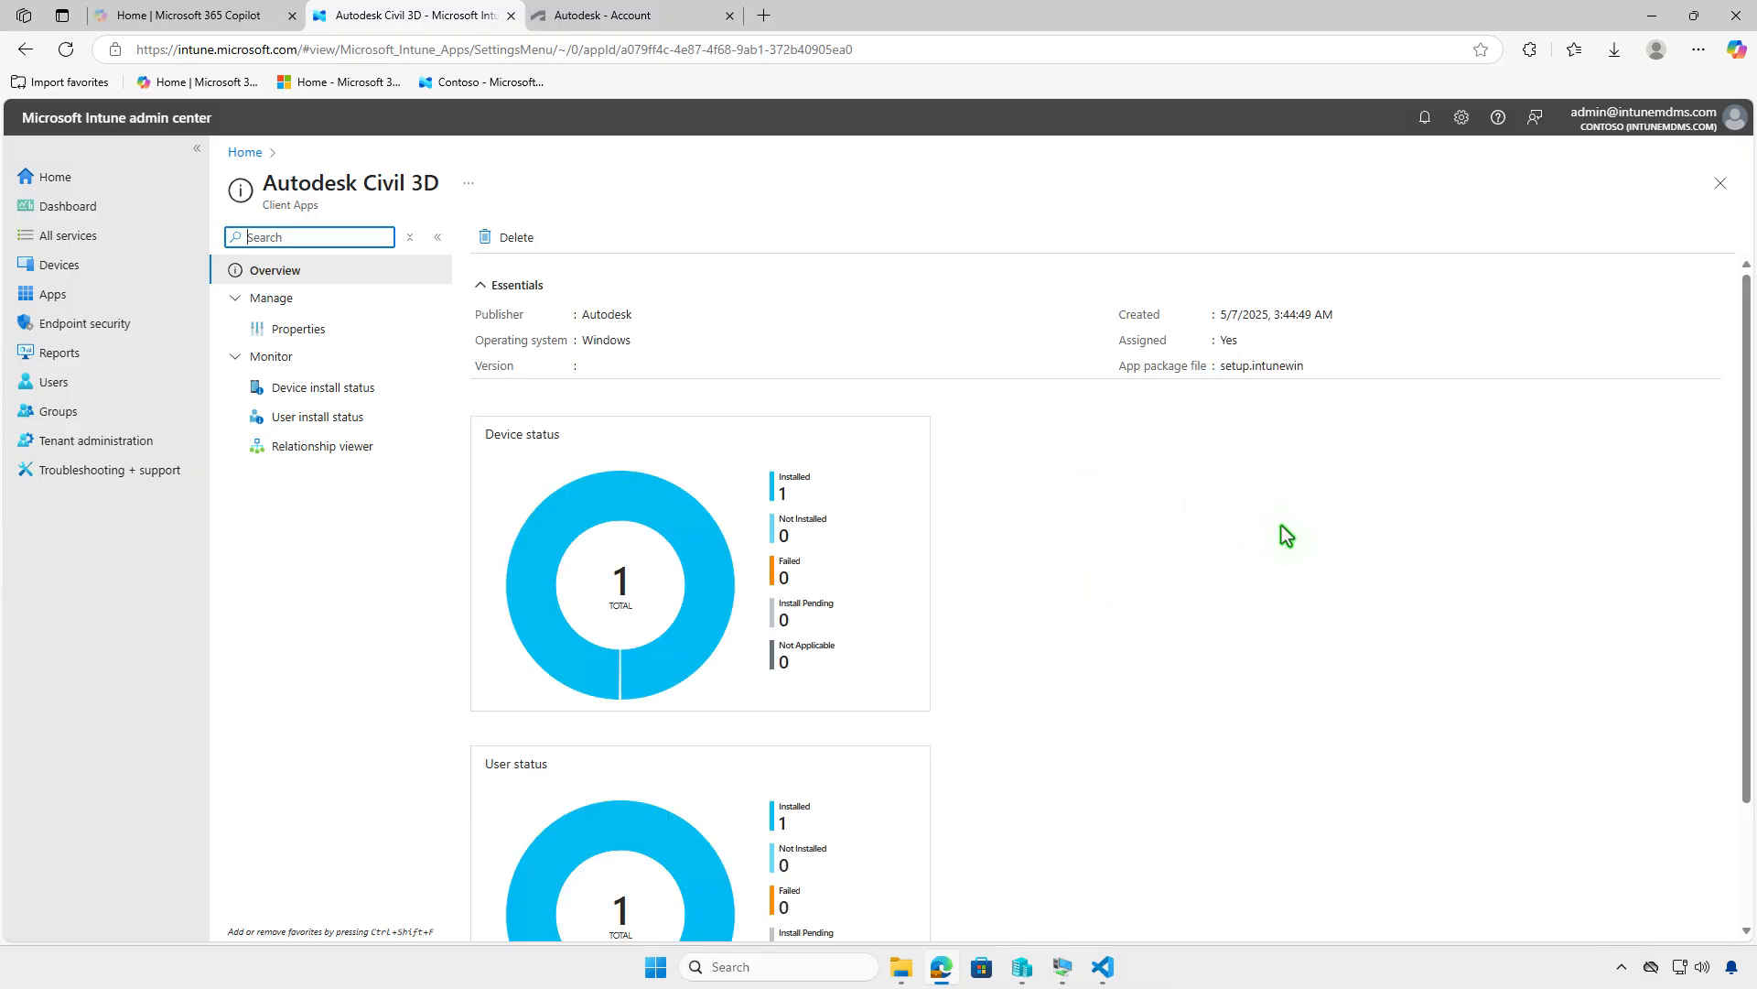
left_click(327, 389)
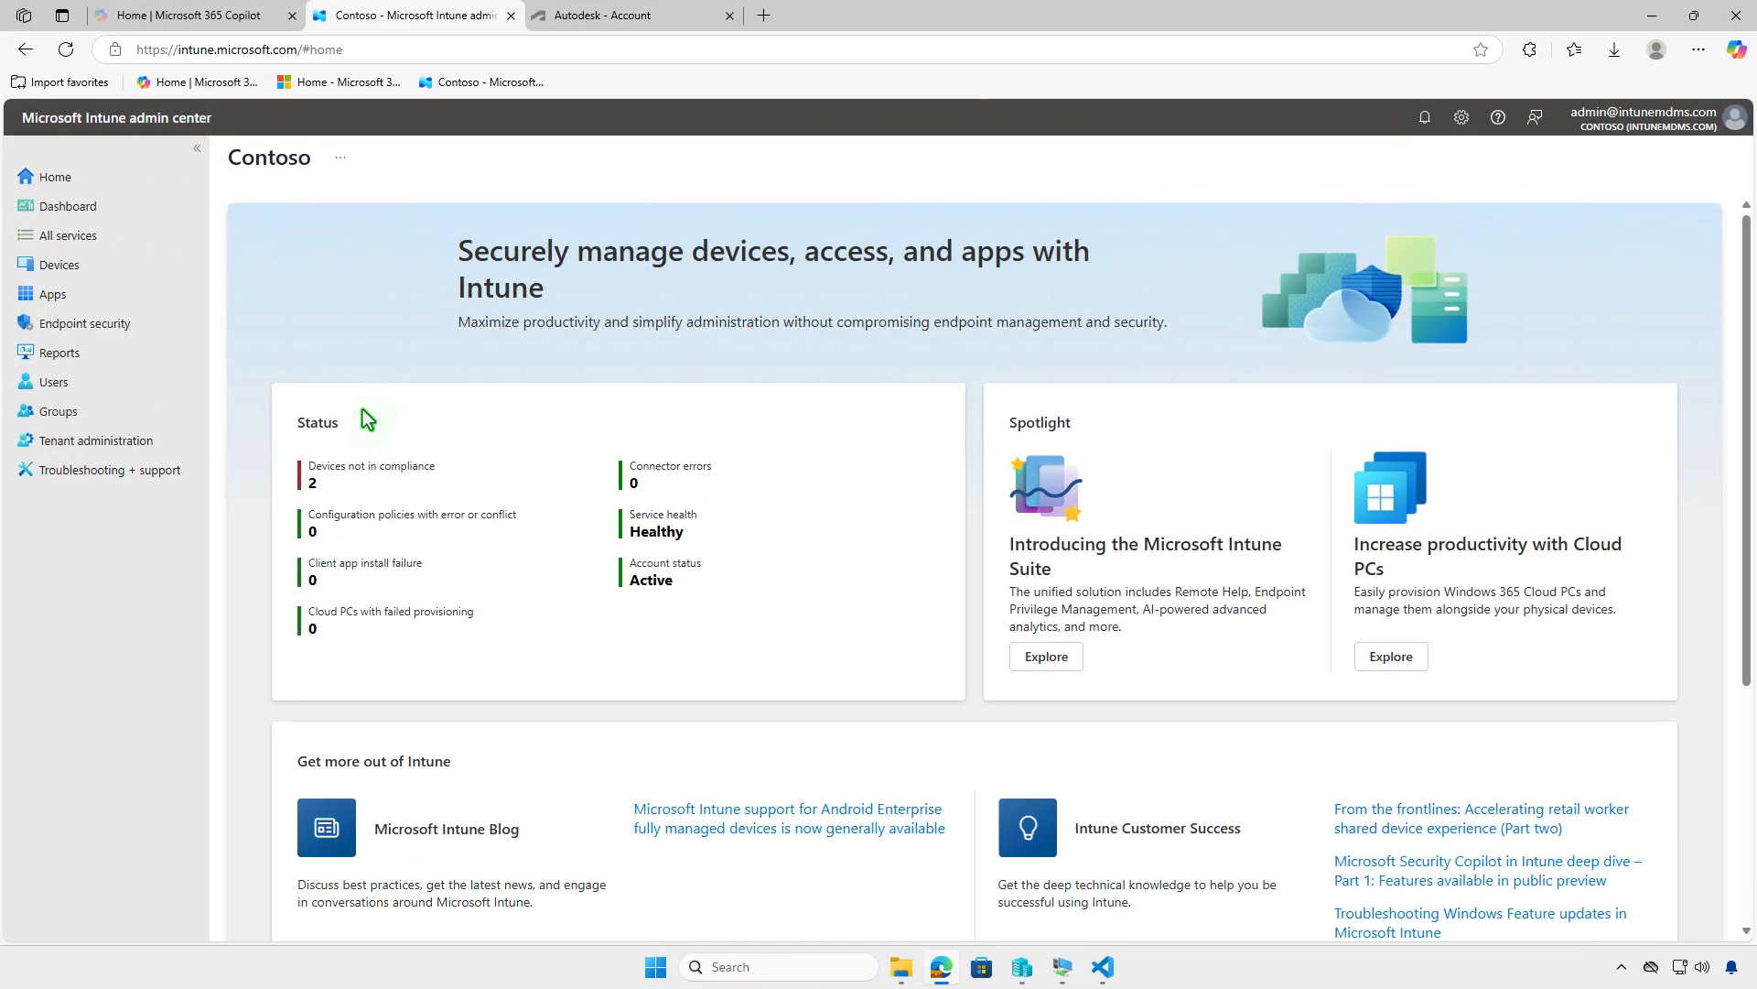
- Open the properties of Autodesk Civil 3D from the Windows apps and go to its Assignments section
left_click(79, 291)
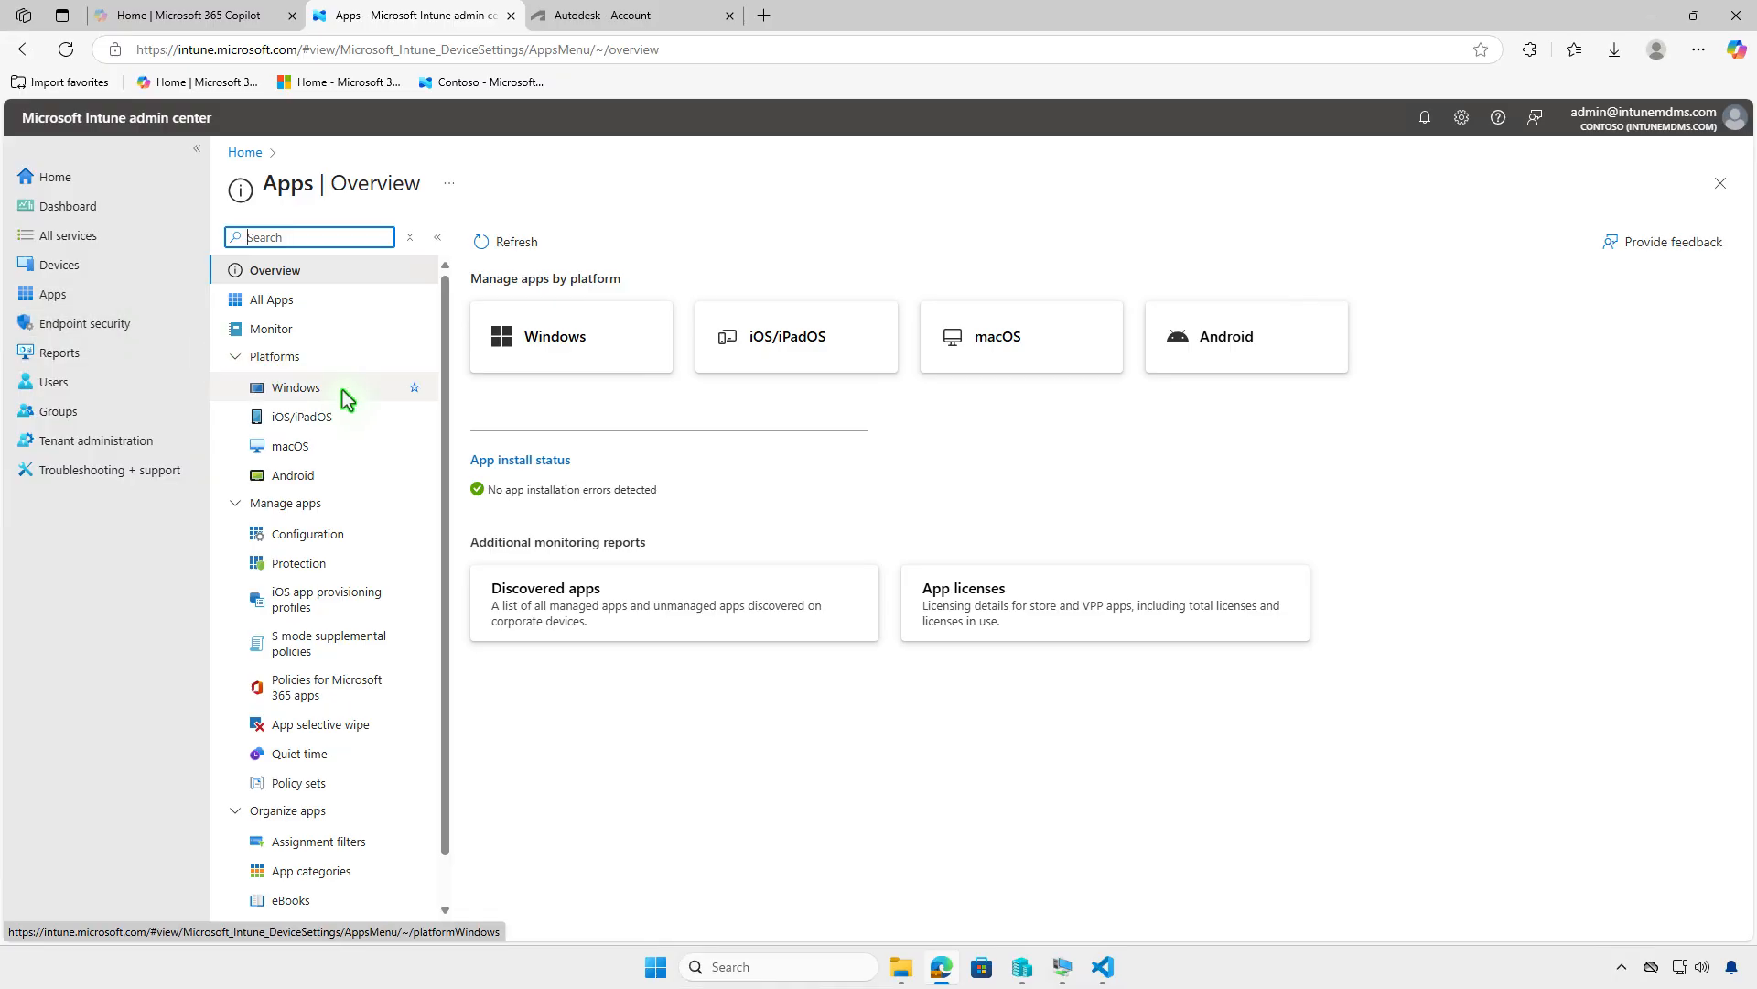
left_click(345, 392)
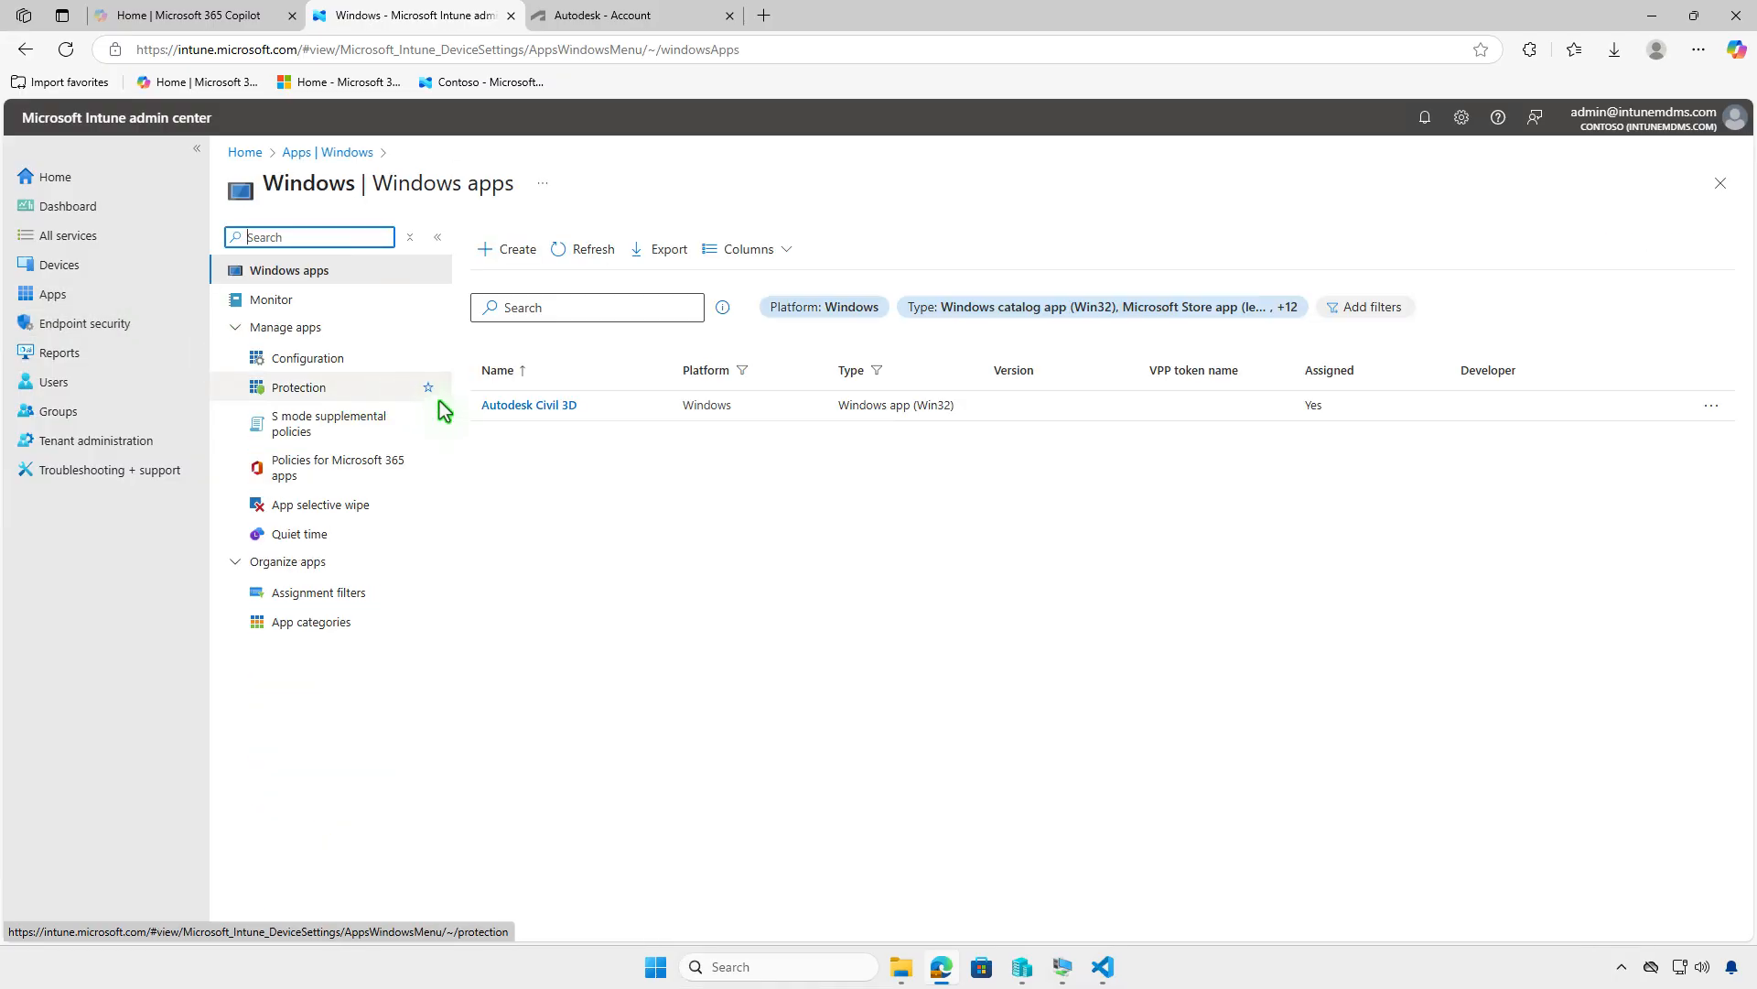
left_click(549, 408)
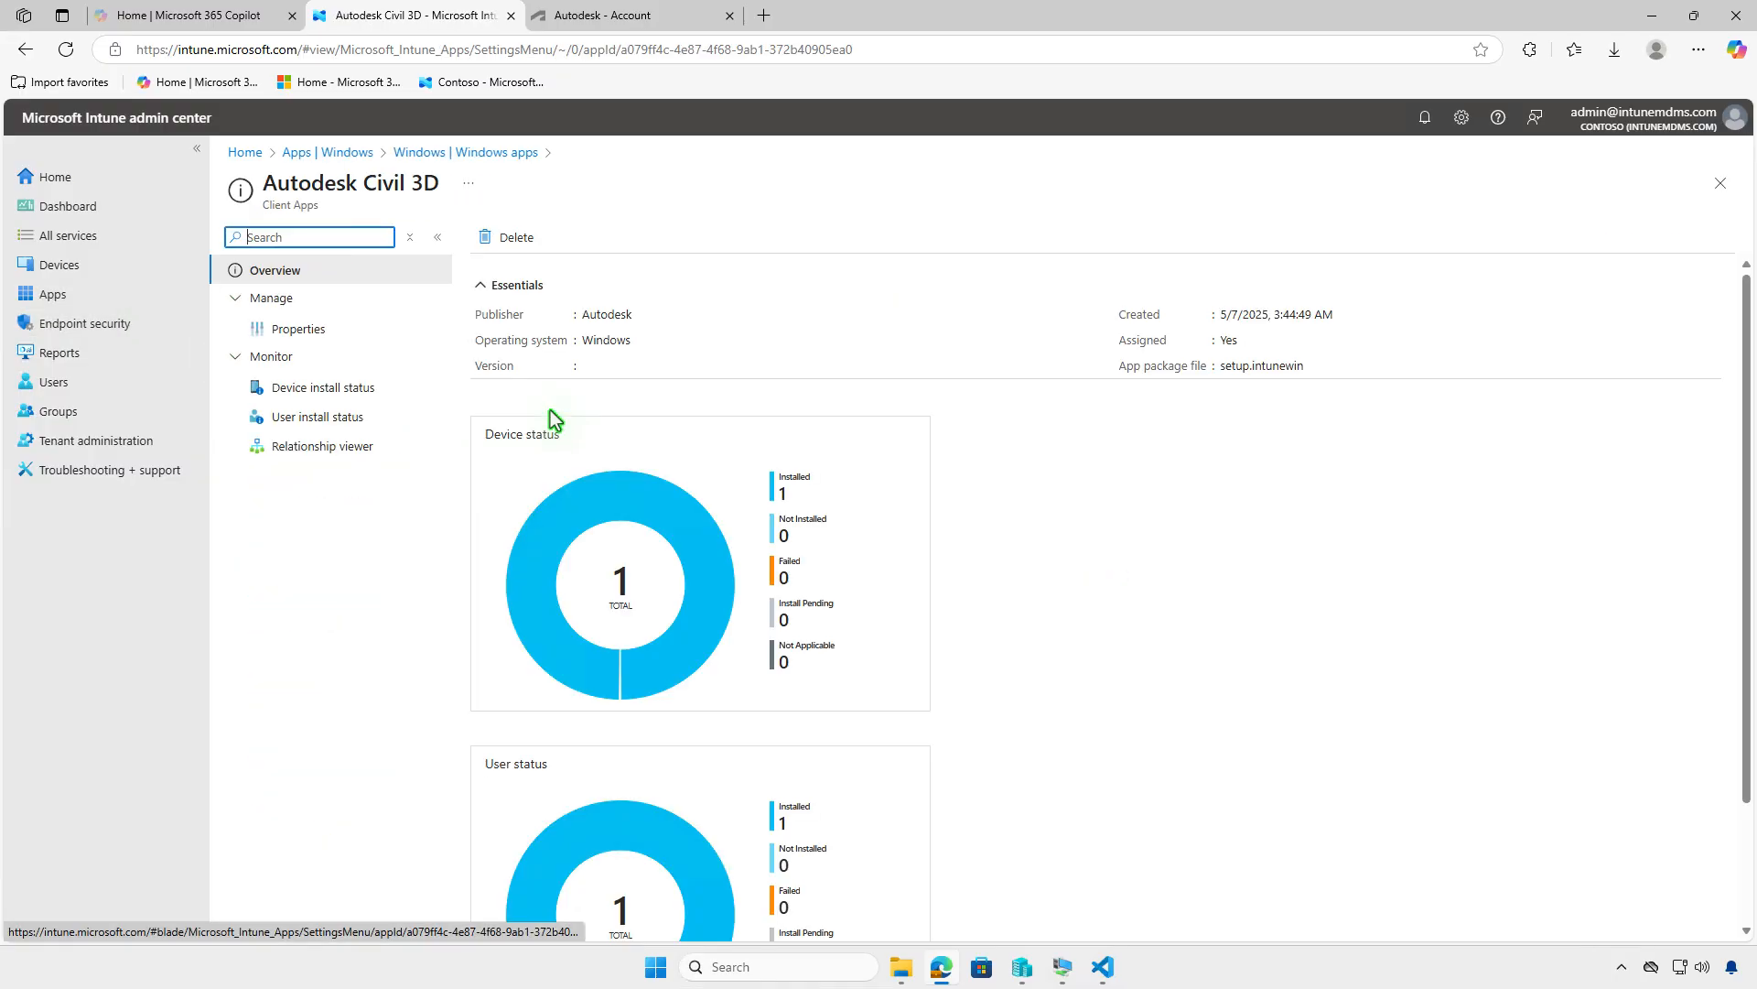
left_click(332, 330)
scroll(924, 568, "down", 10)
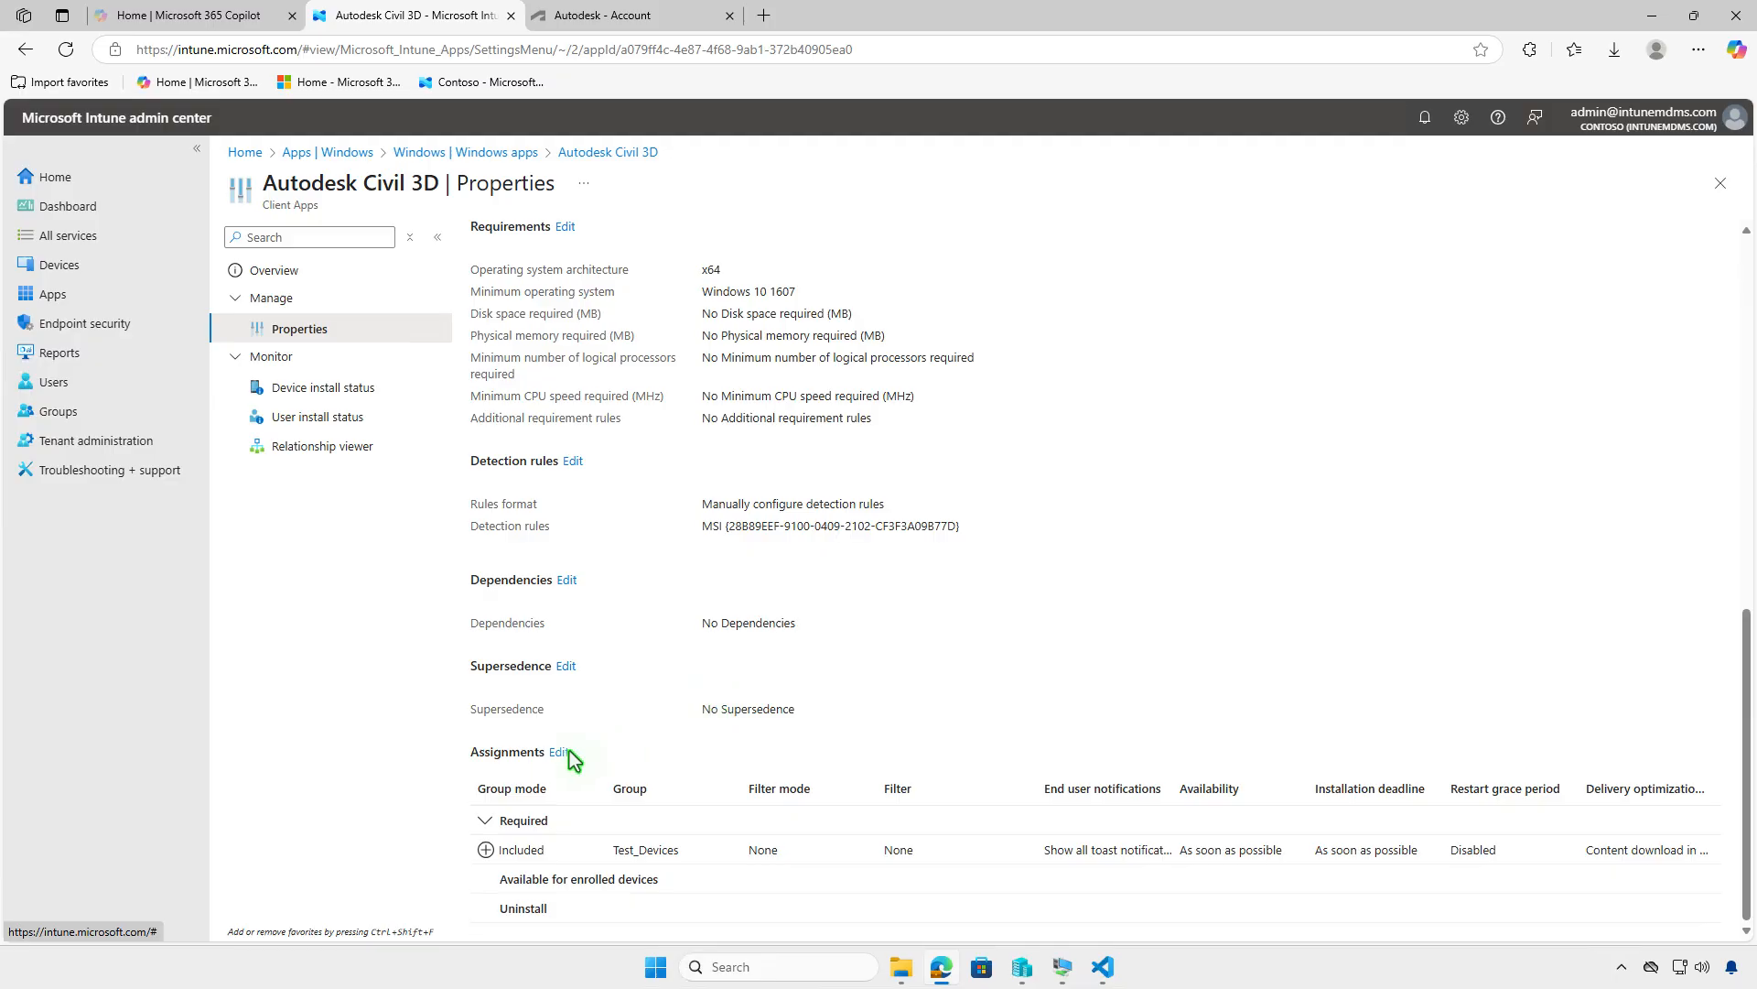
- Edit the app's assignments and delete the Required assignment for Test_Devices
left_click(558, 753)
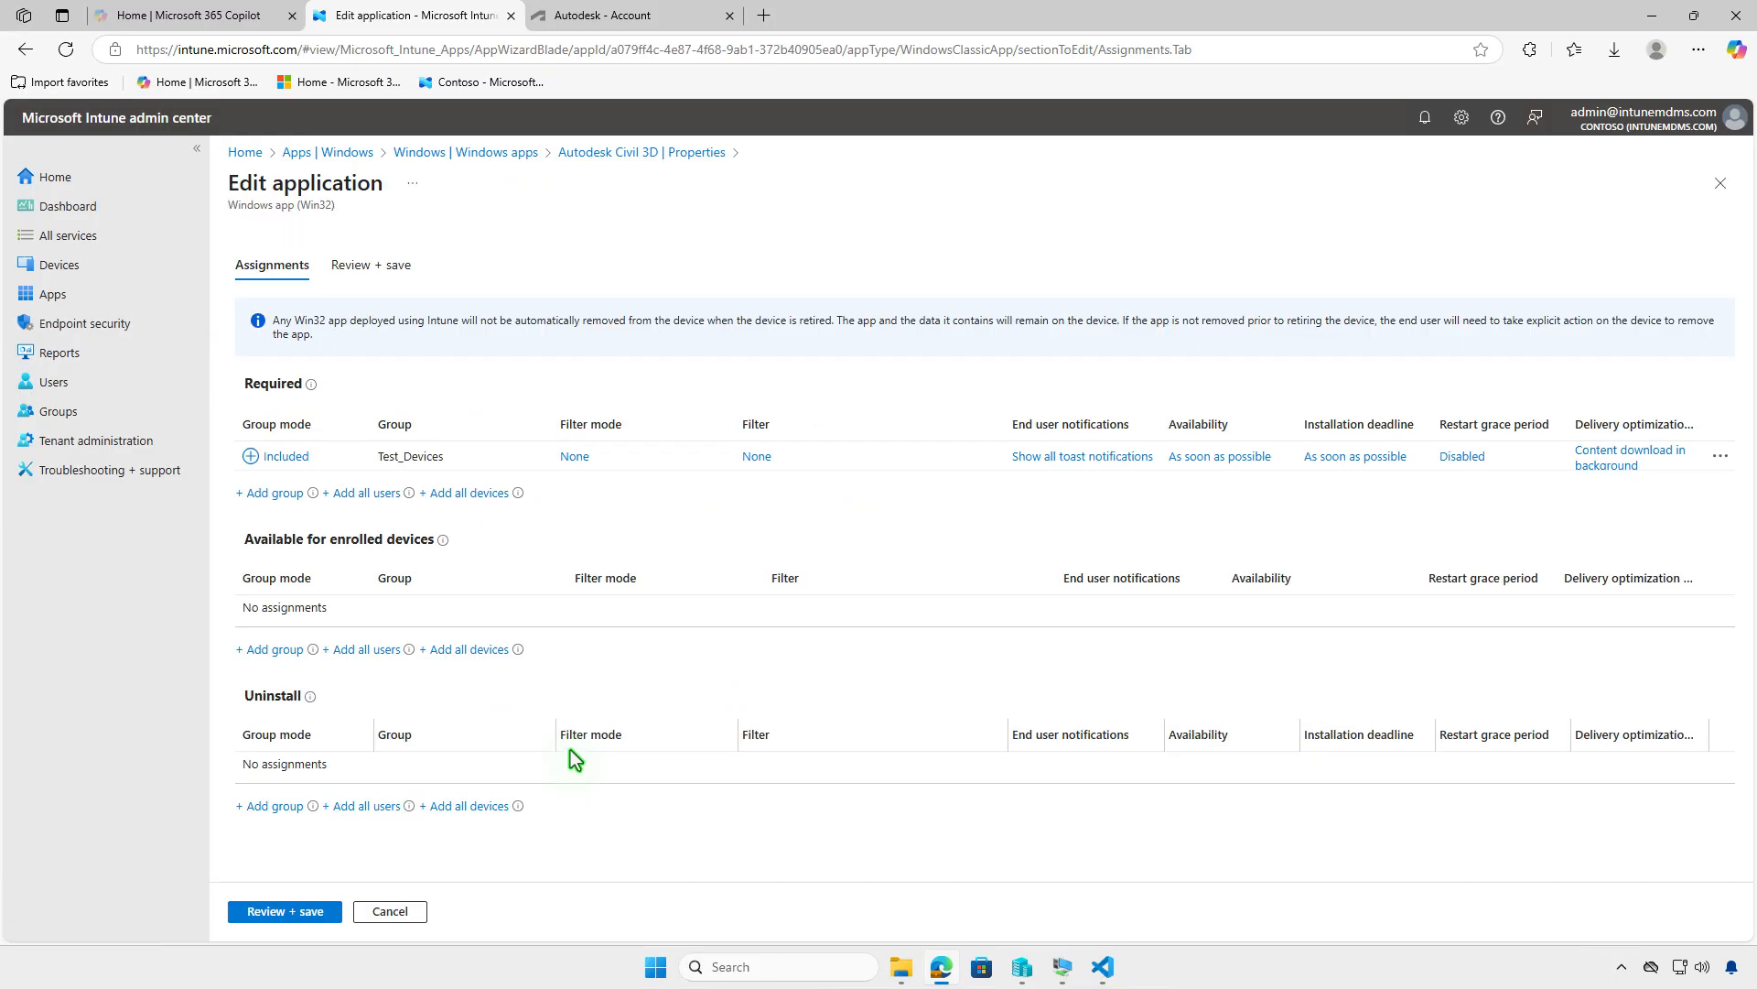
left_click(1721, 456)
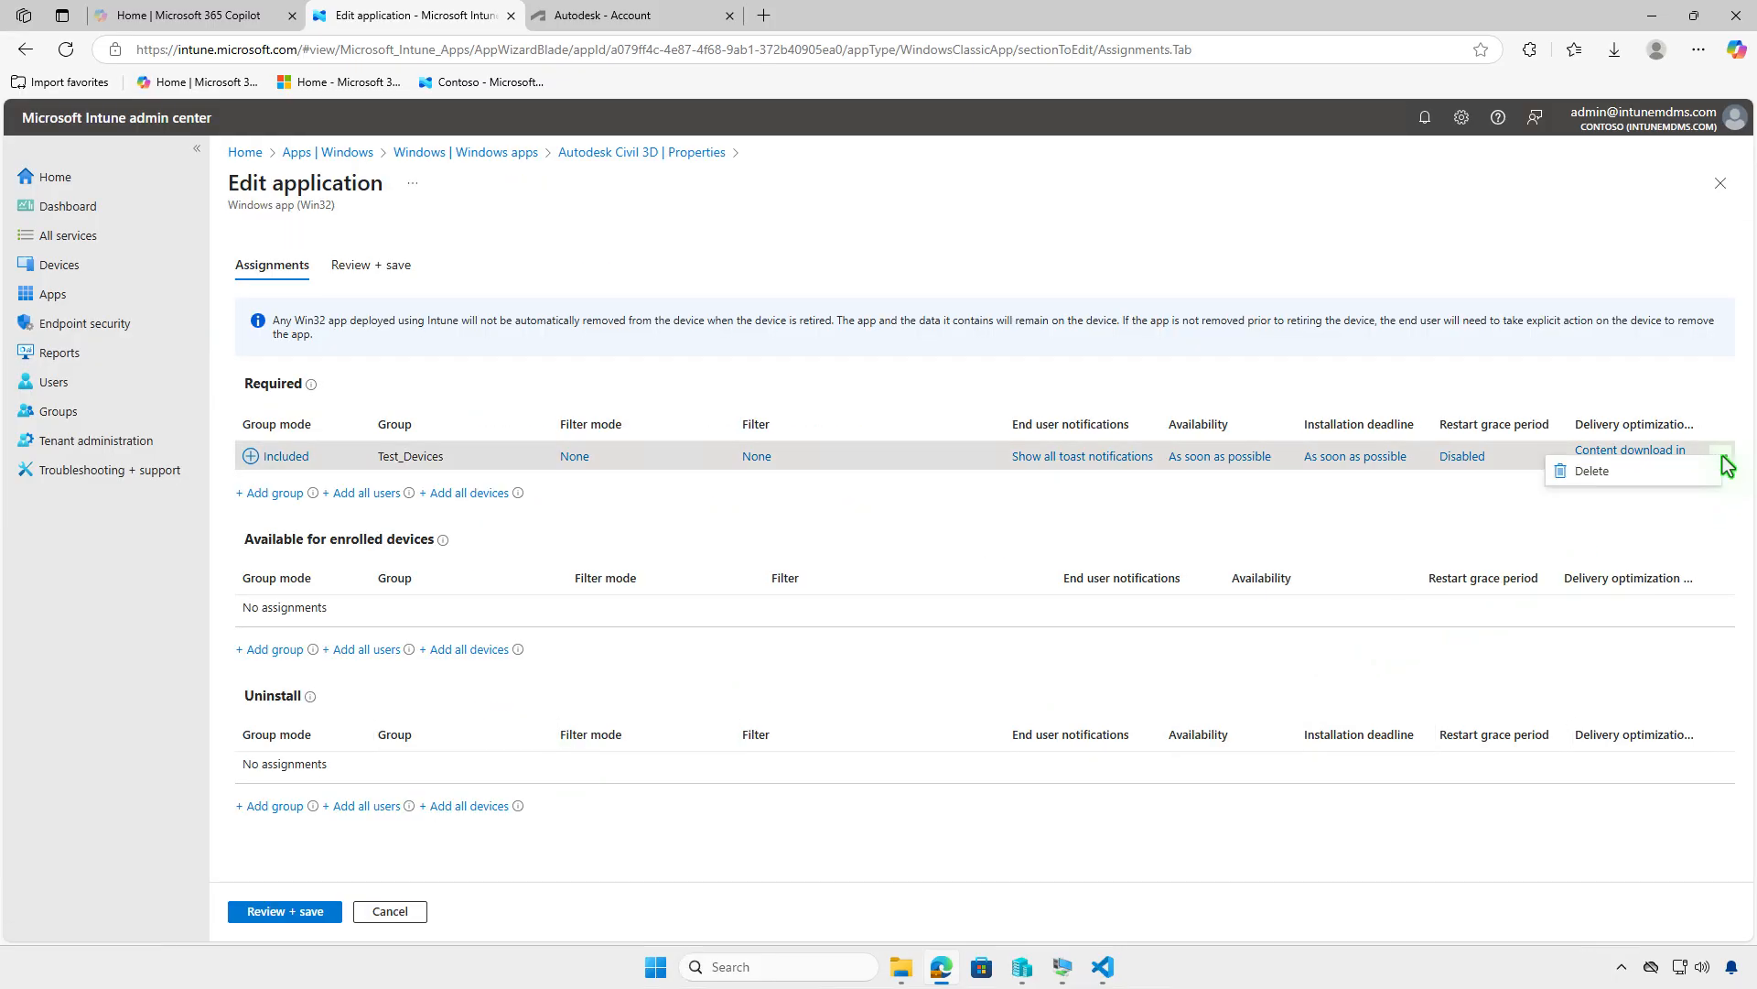
left_click(1593, 471)
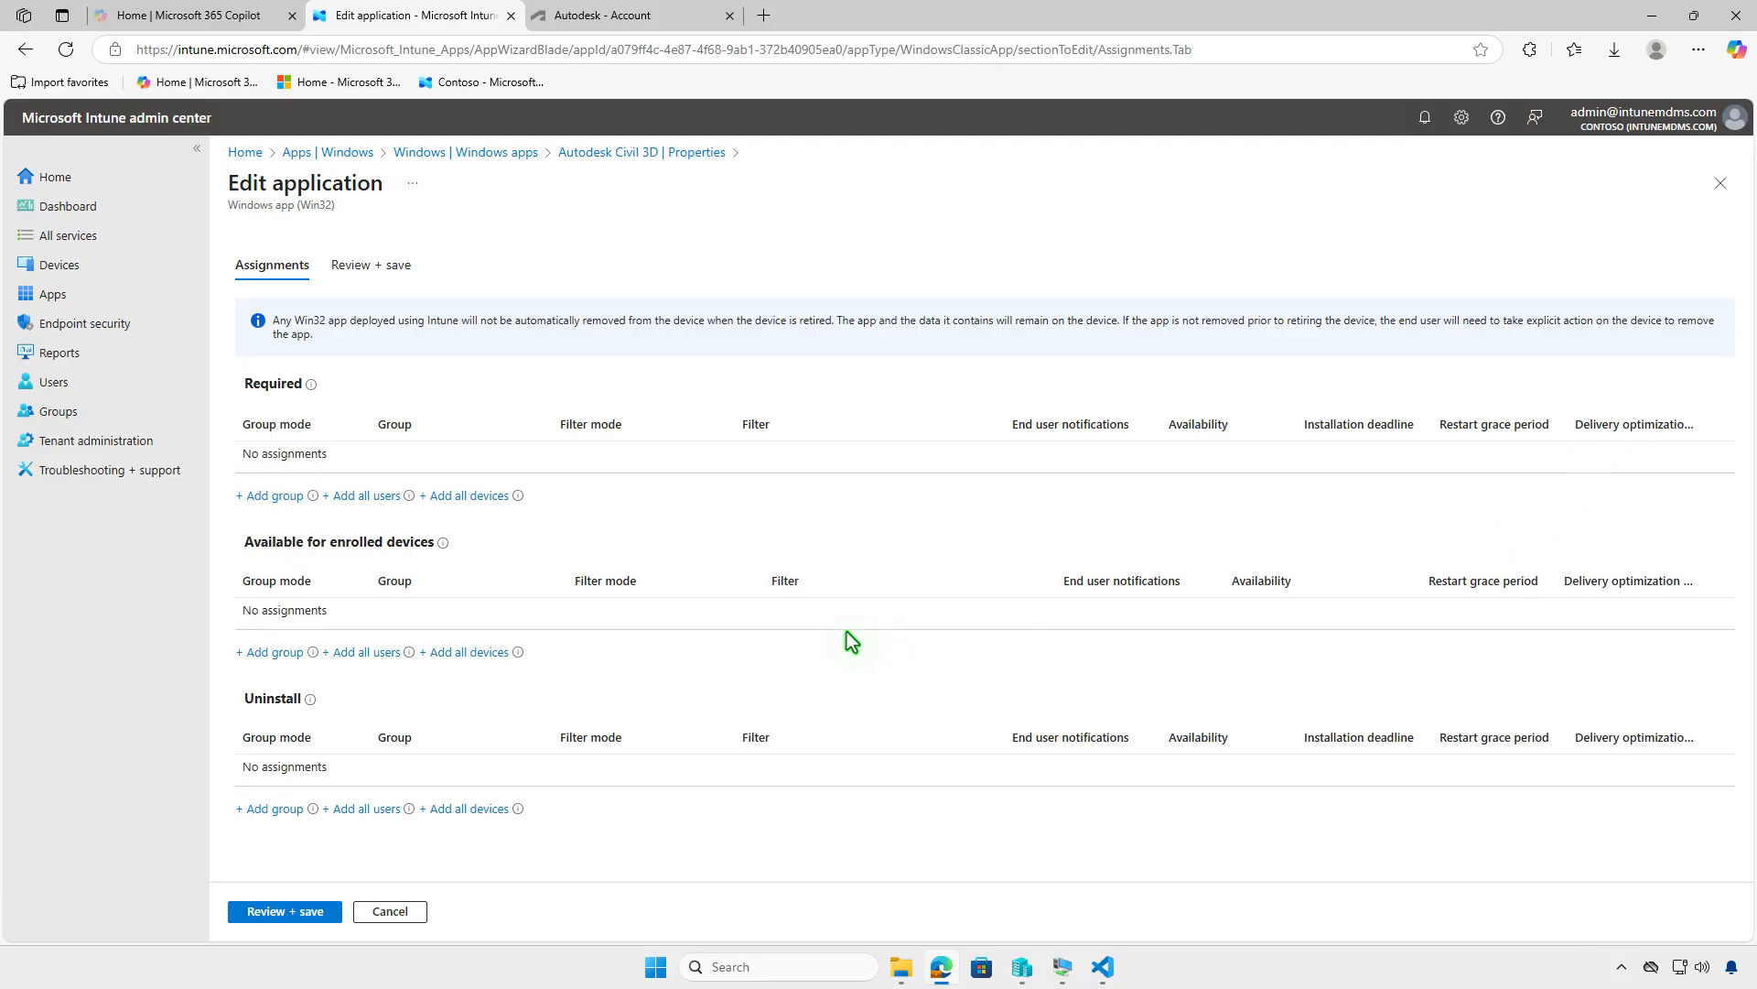
- Add the Test_Devices group to the Uninstall assignments, then review and save the application changes
left_click(261, 809)
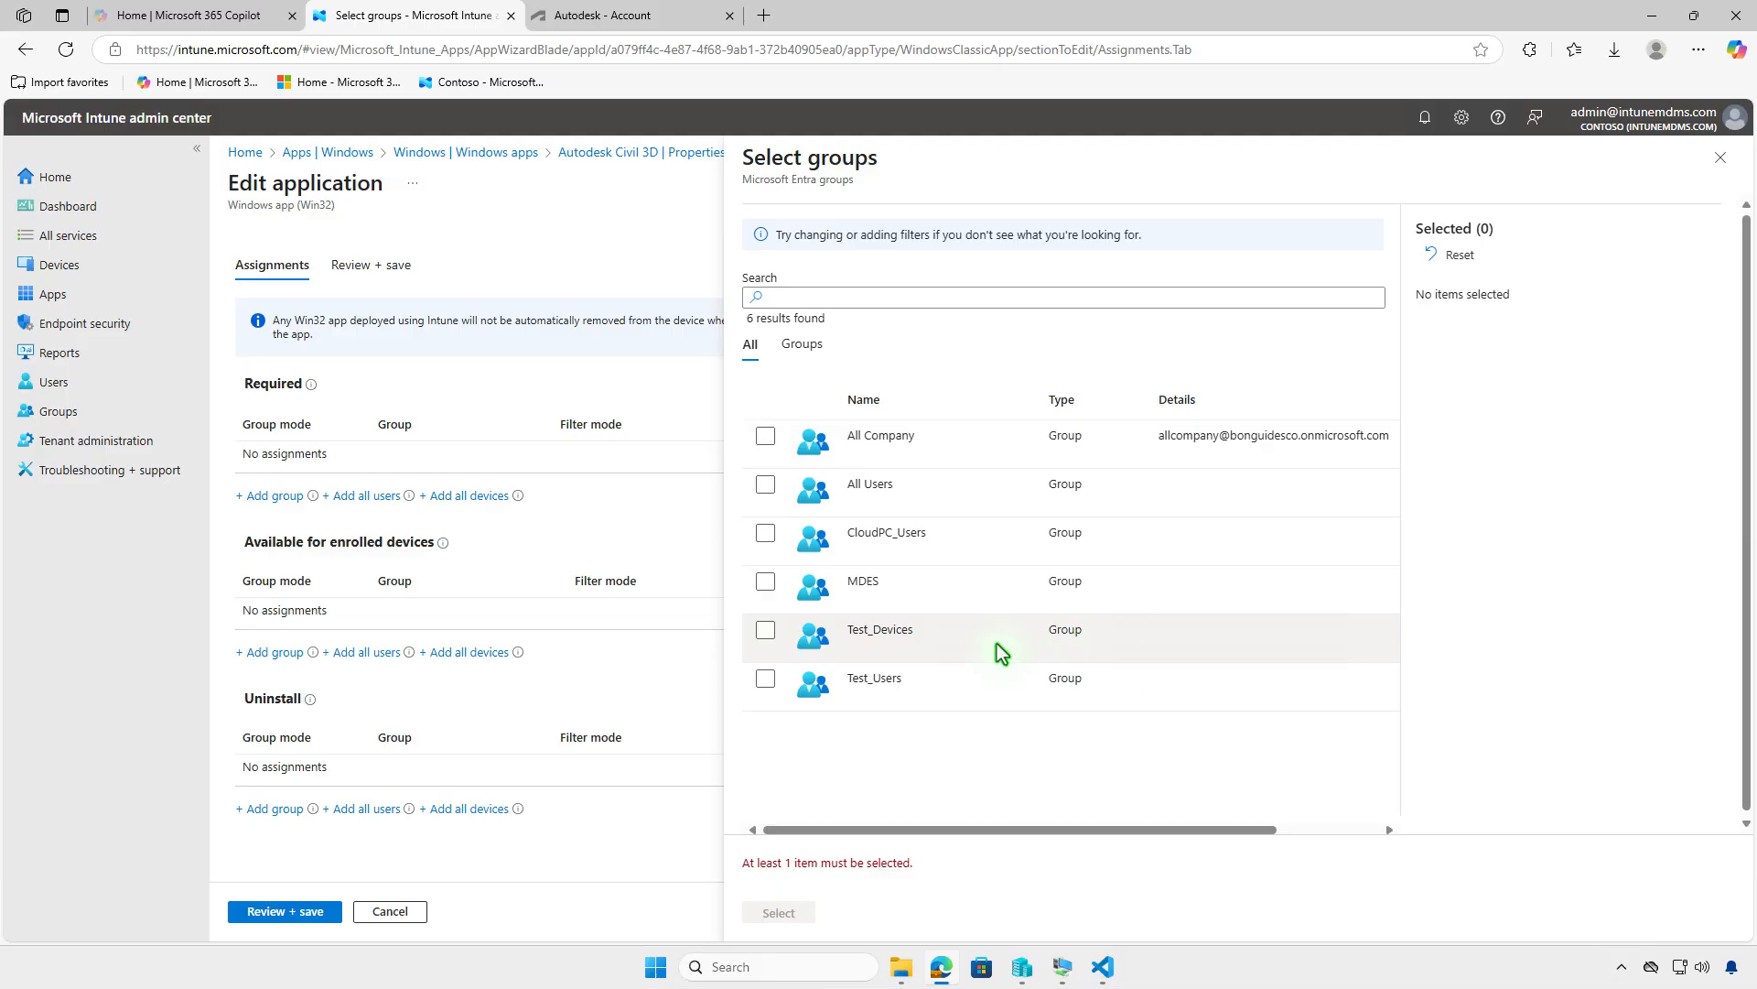
left_click(766, 631)
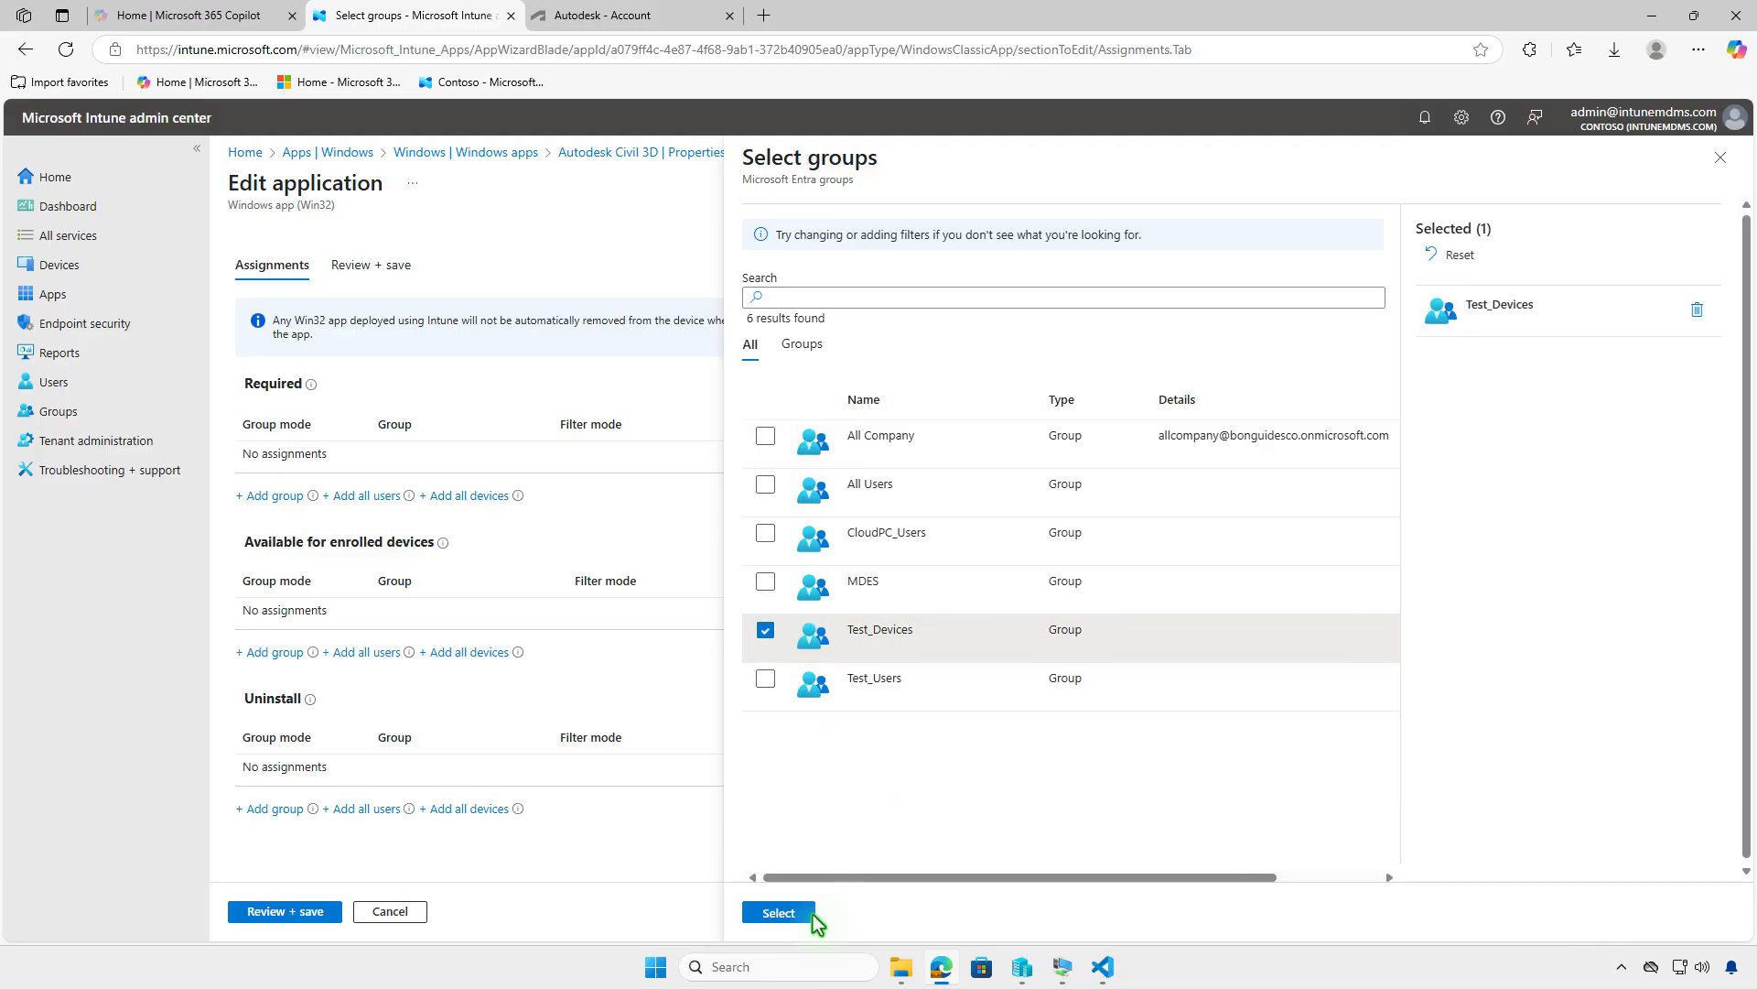
left_click(778, 911)
left_click(288, 910)
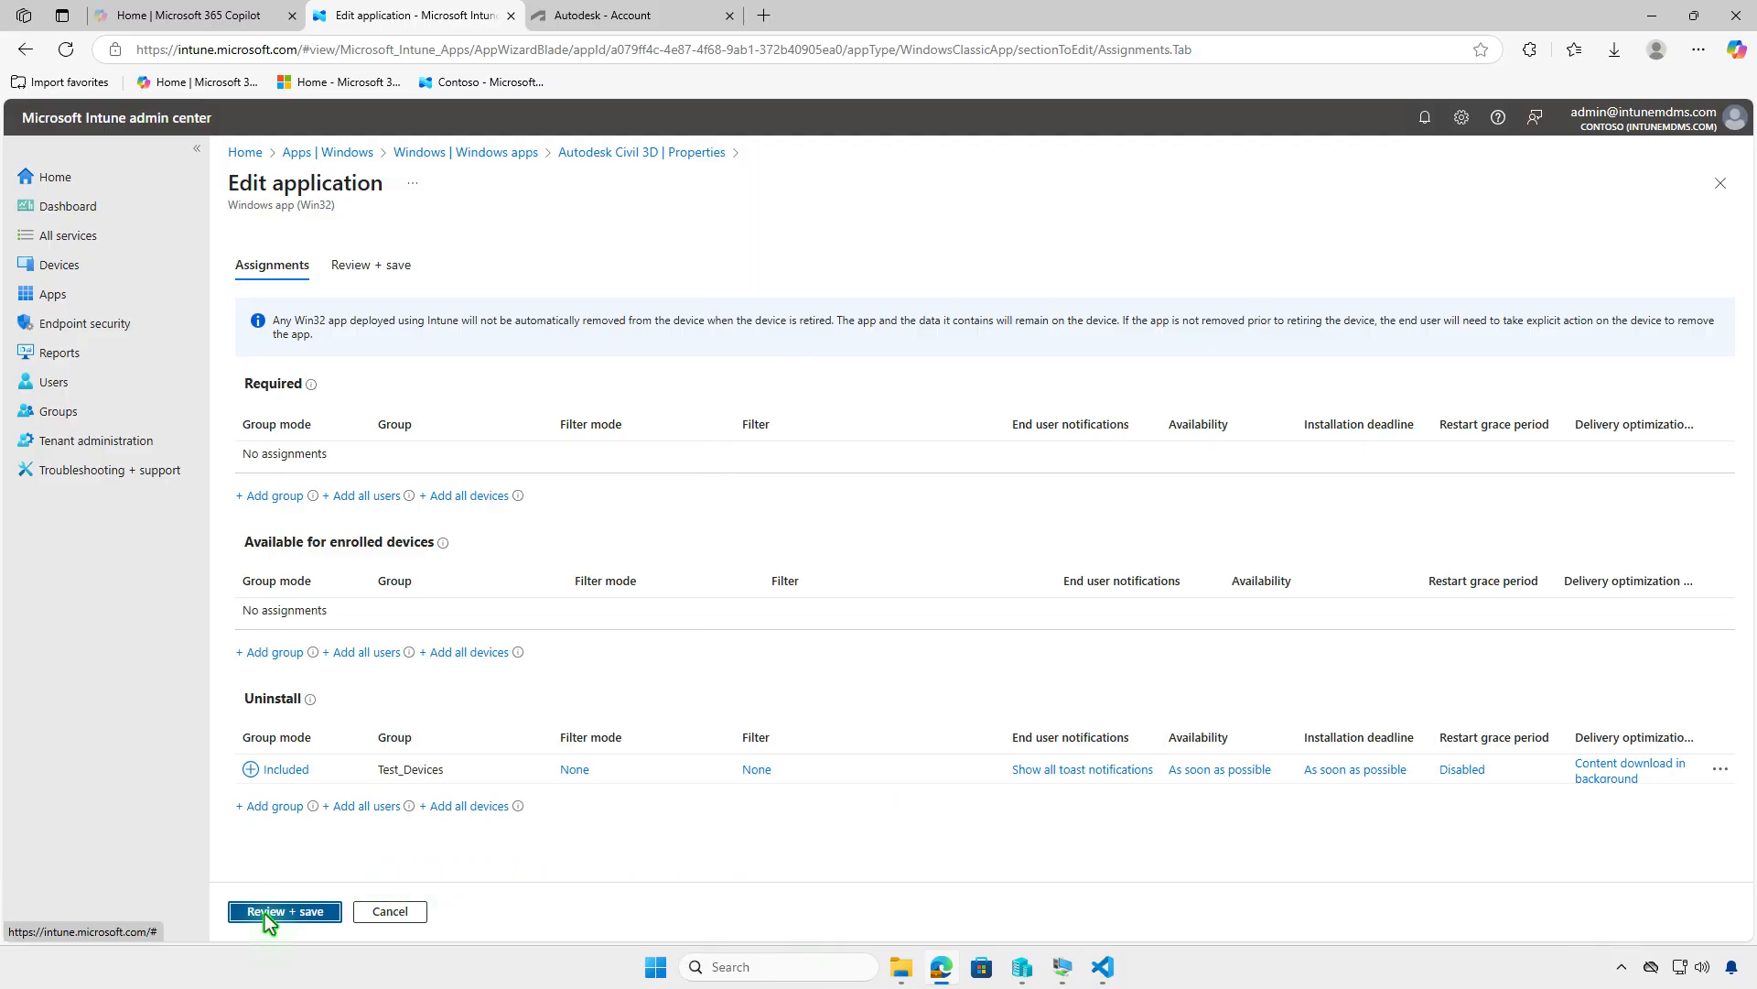
left_click(264, 912)
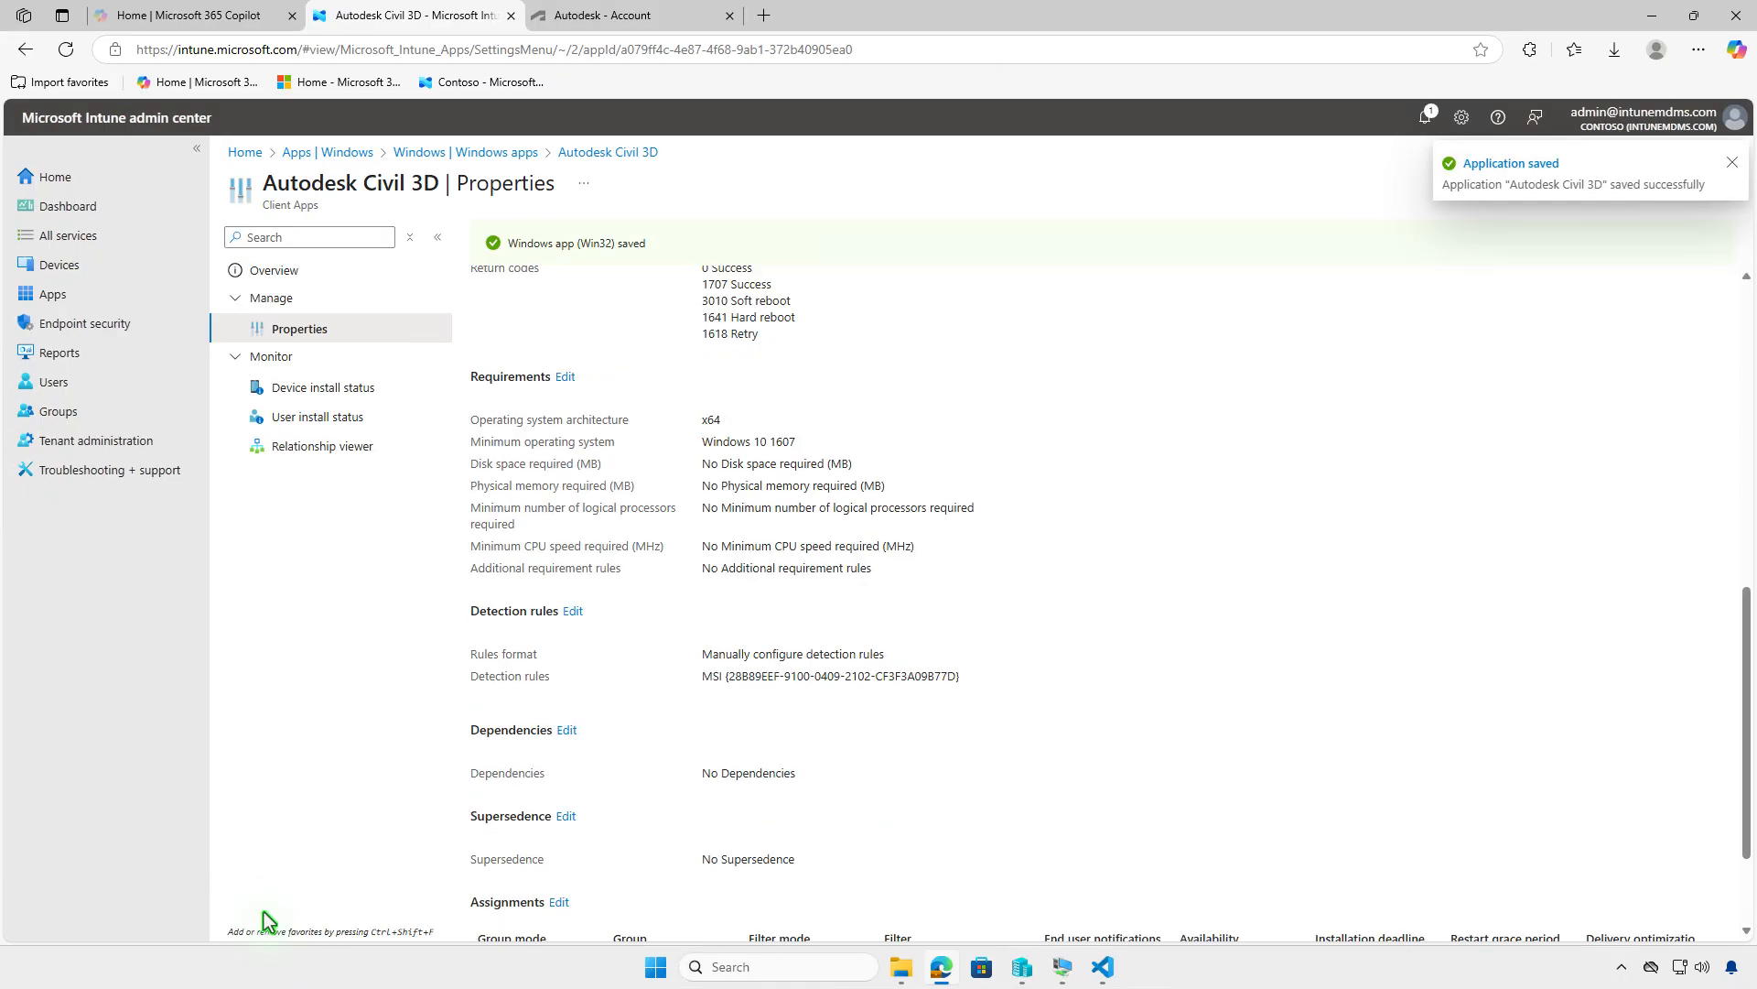
- Switch to the WIN10 virtual machine, sync the device from the Company Portal, and check the notifications for the uninstall status
left_click(1651, 16)
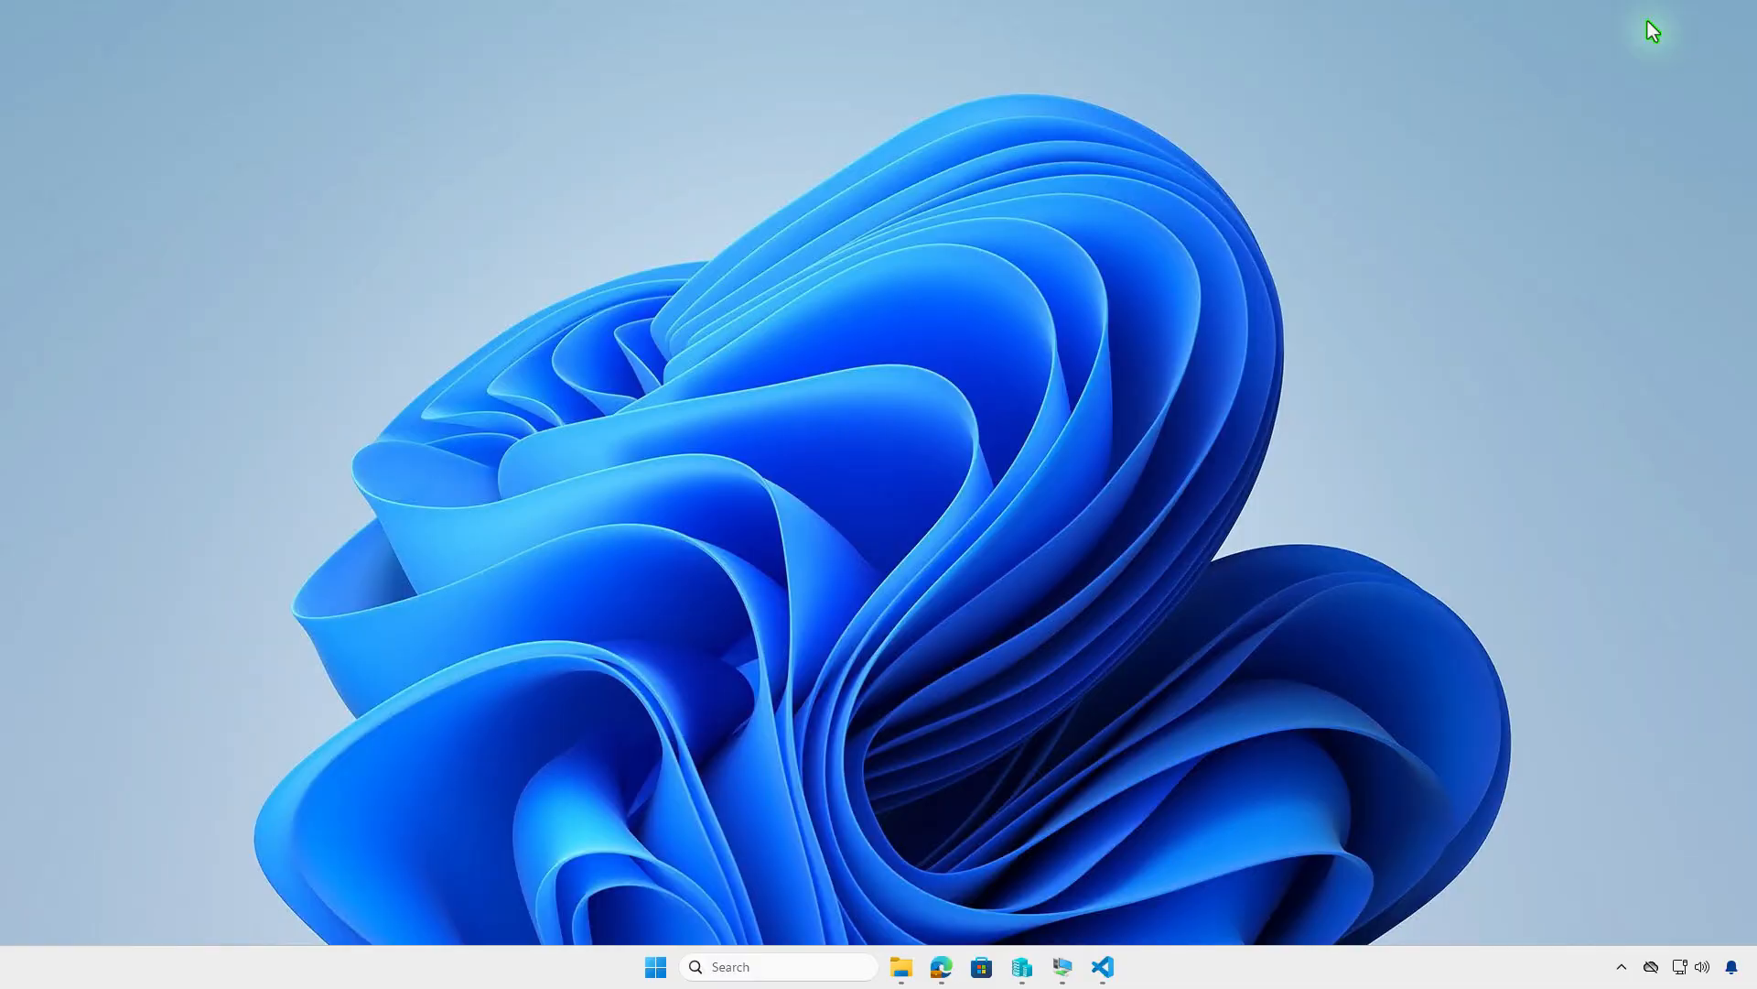
left_click(1061, 967)
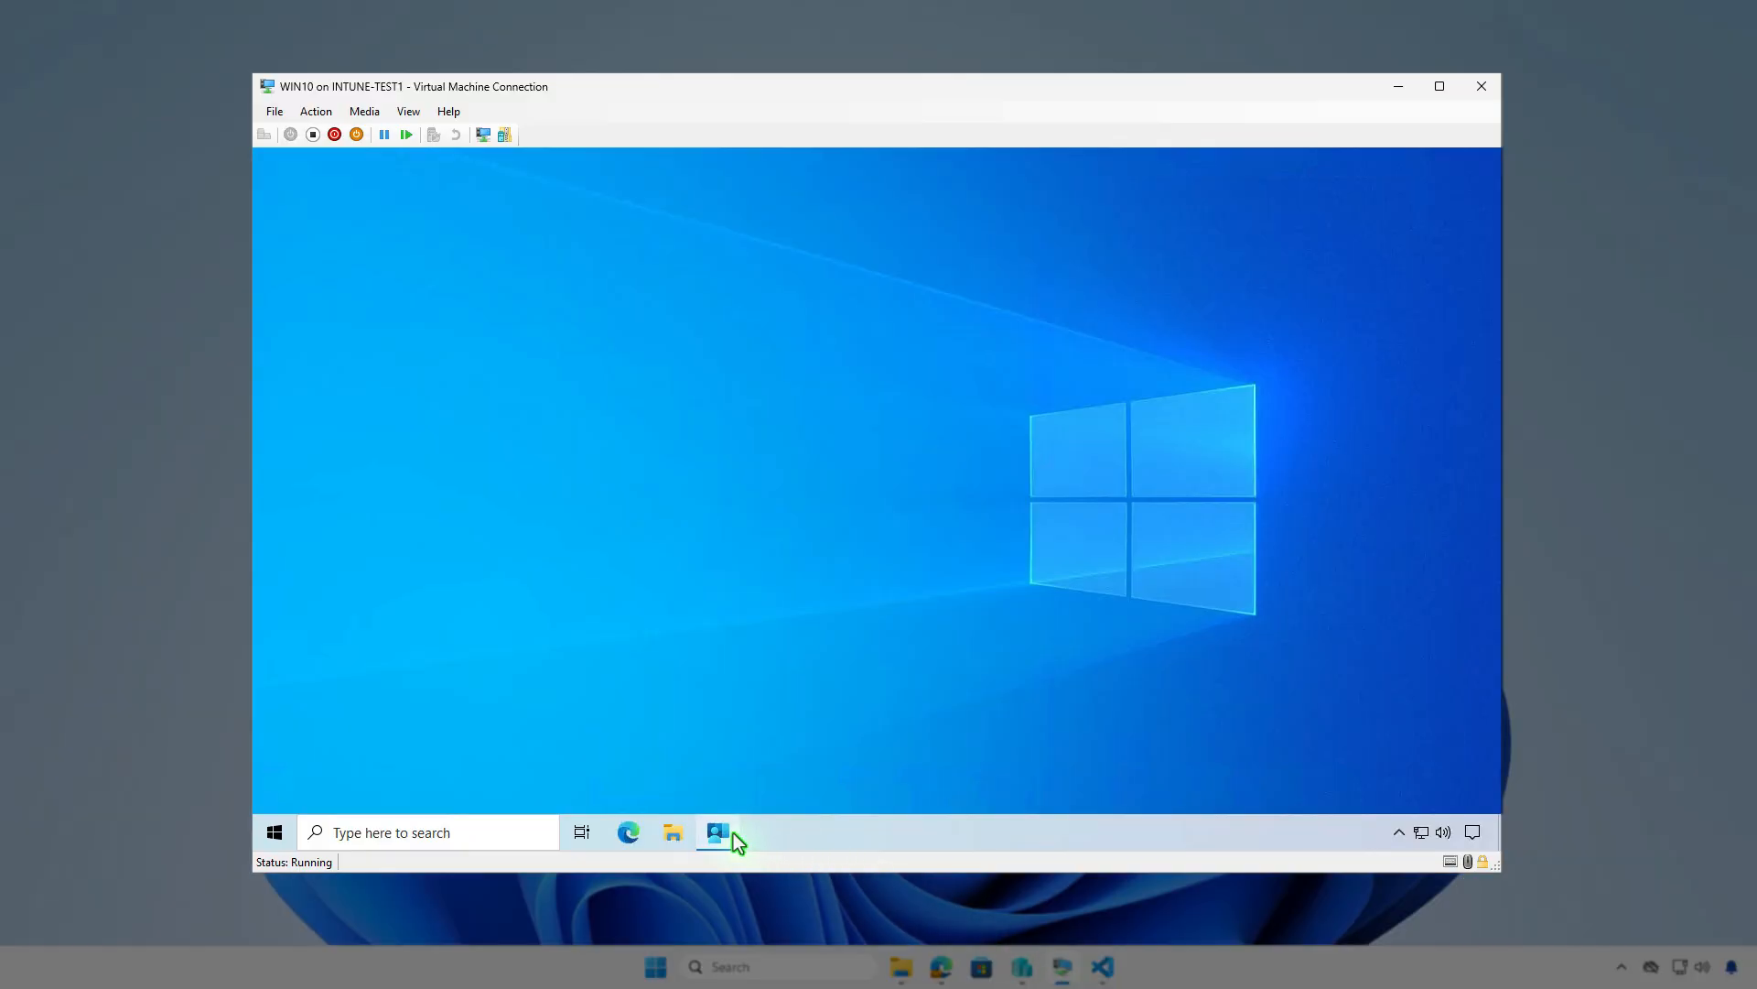
left_click(733, 833)
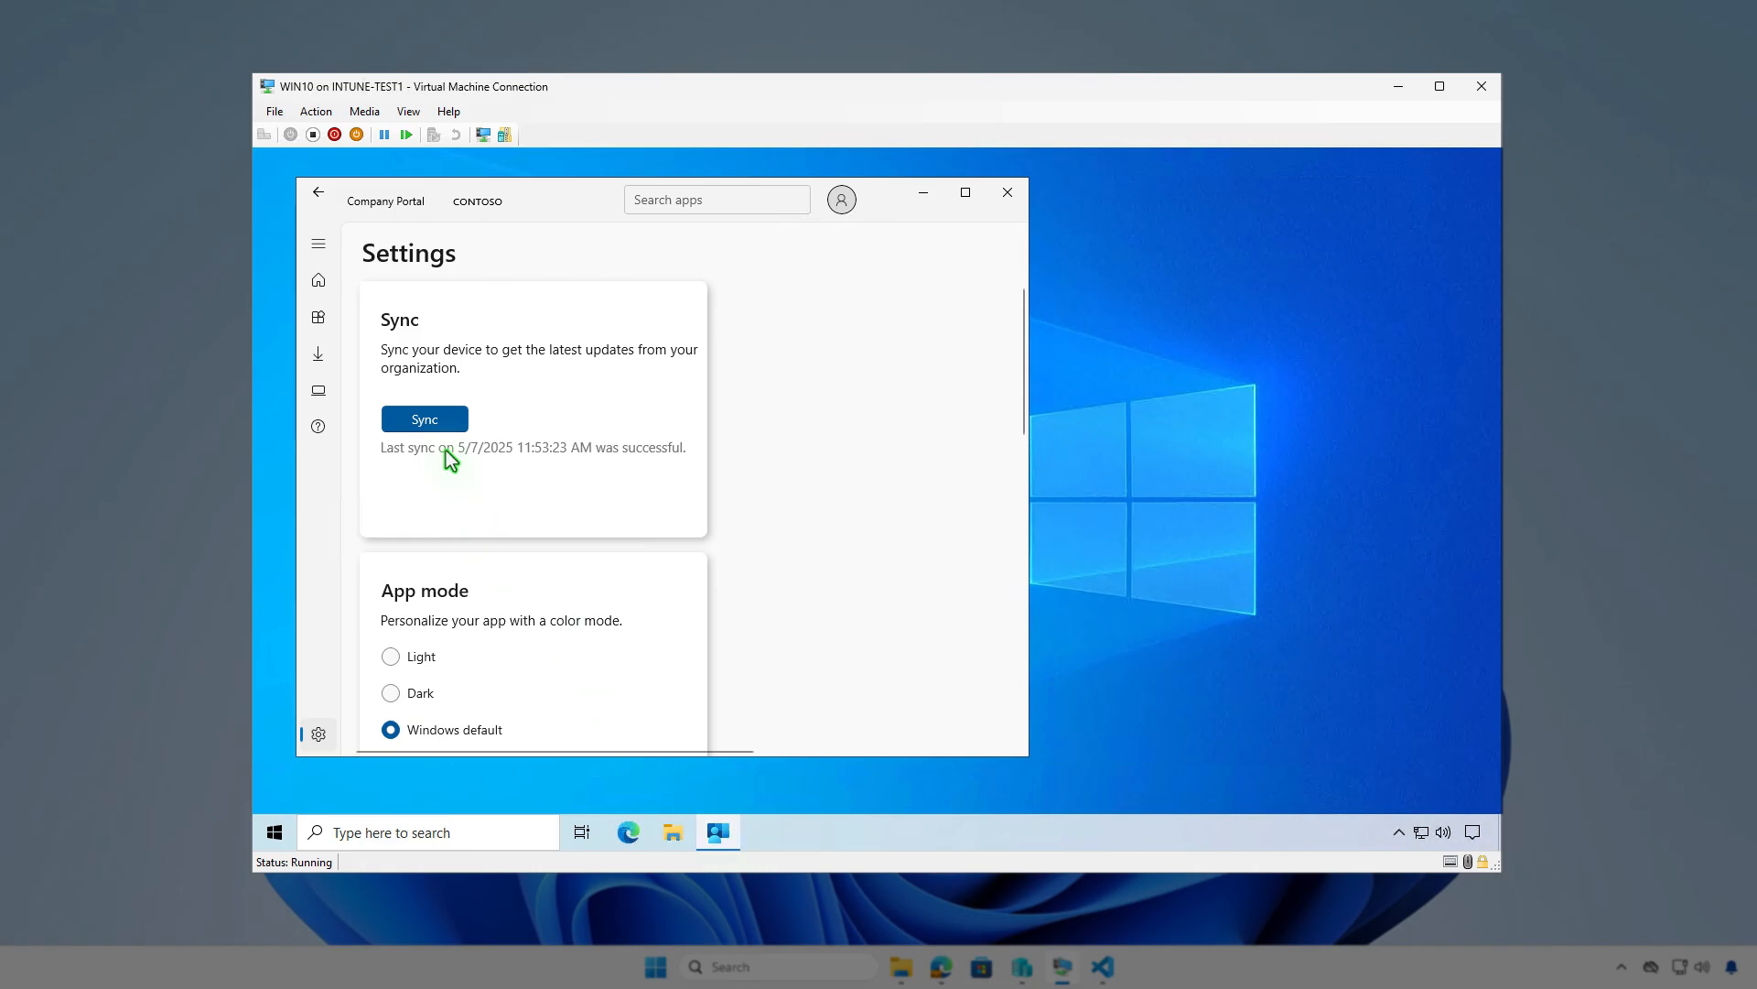
left_click(438, 421)
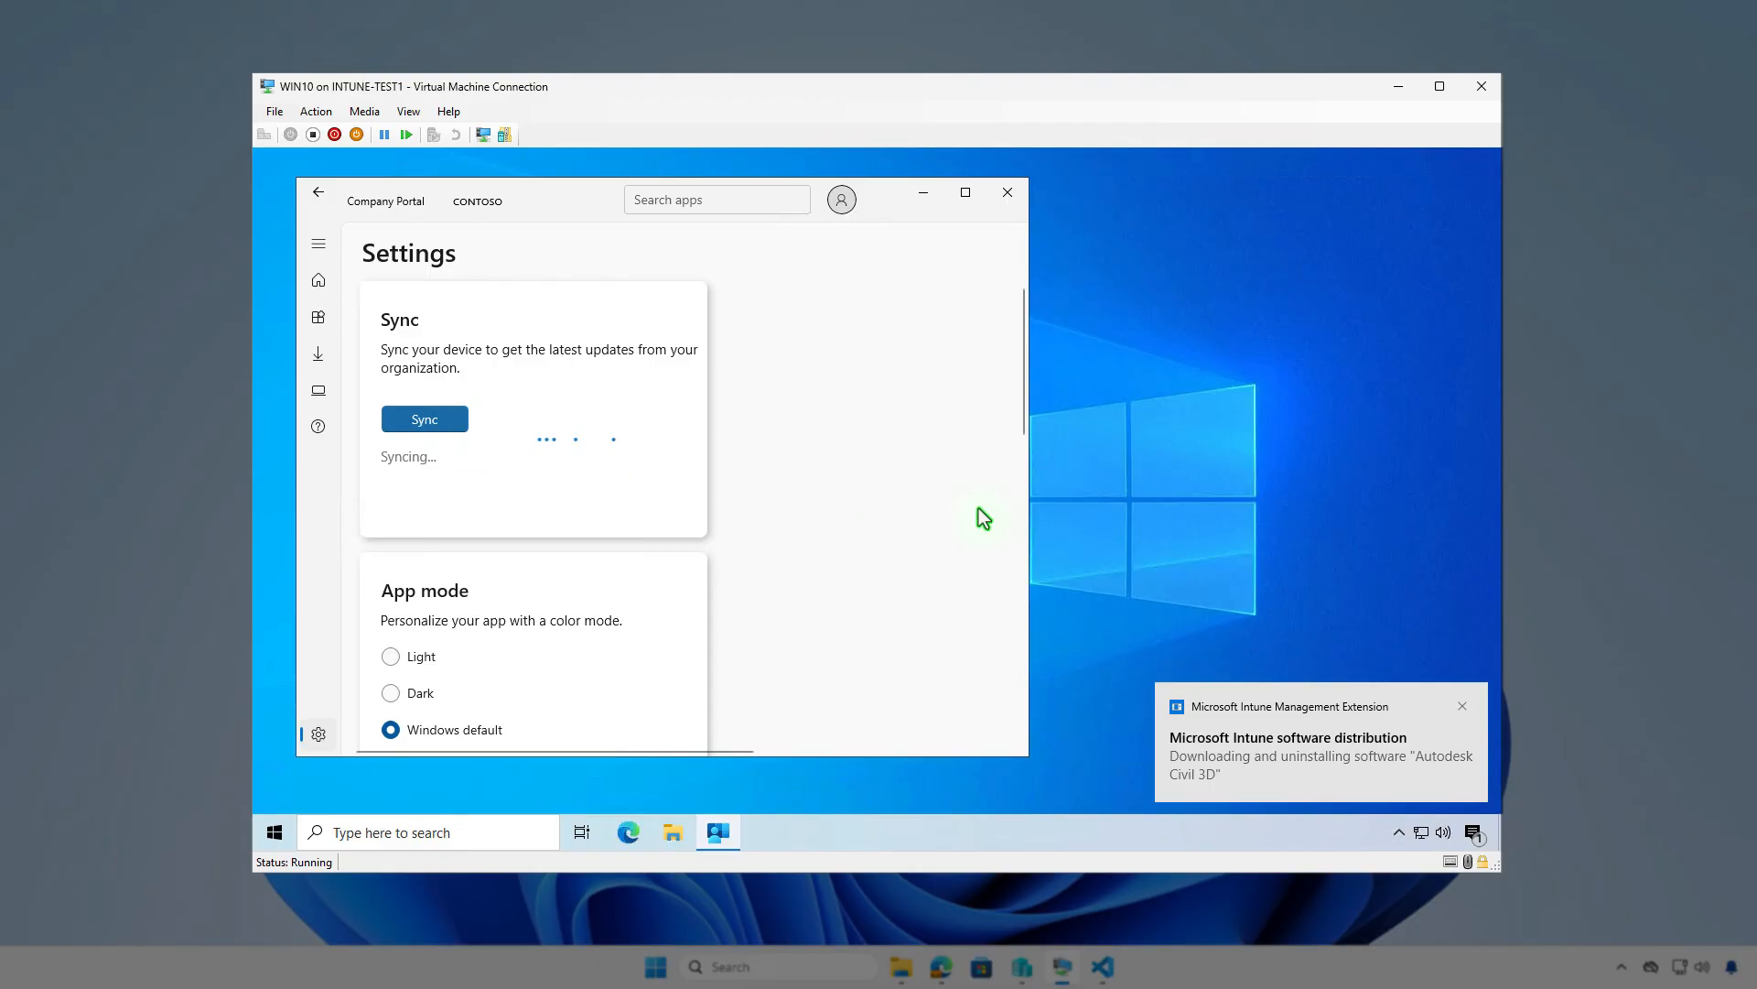
left_click(1473, 832)
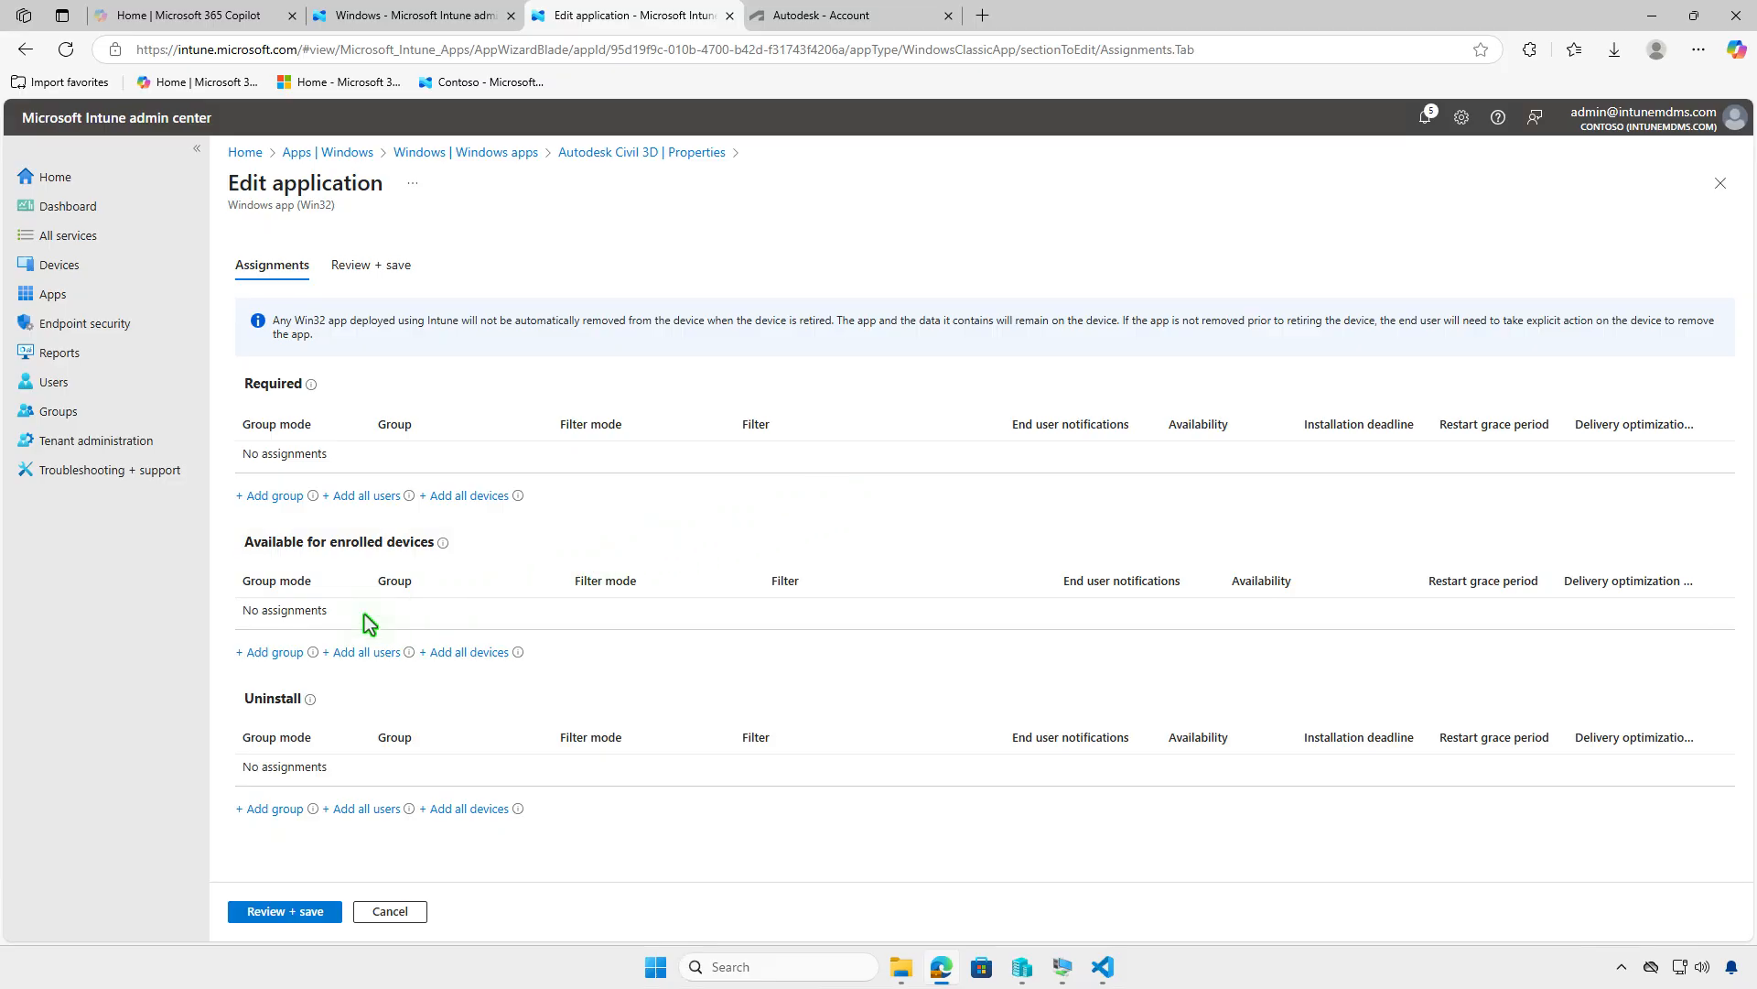
- Make the app available for enrolled devices to the Test_Users group, then review and save the assignment changes
left_click(287, 655)
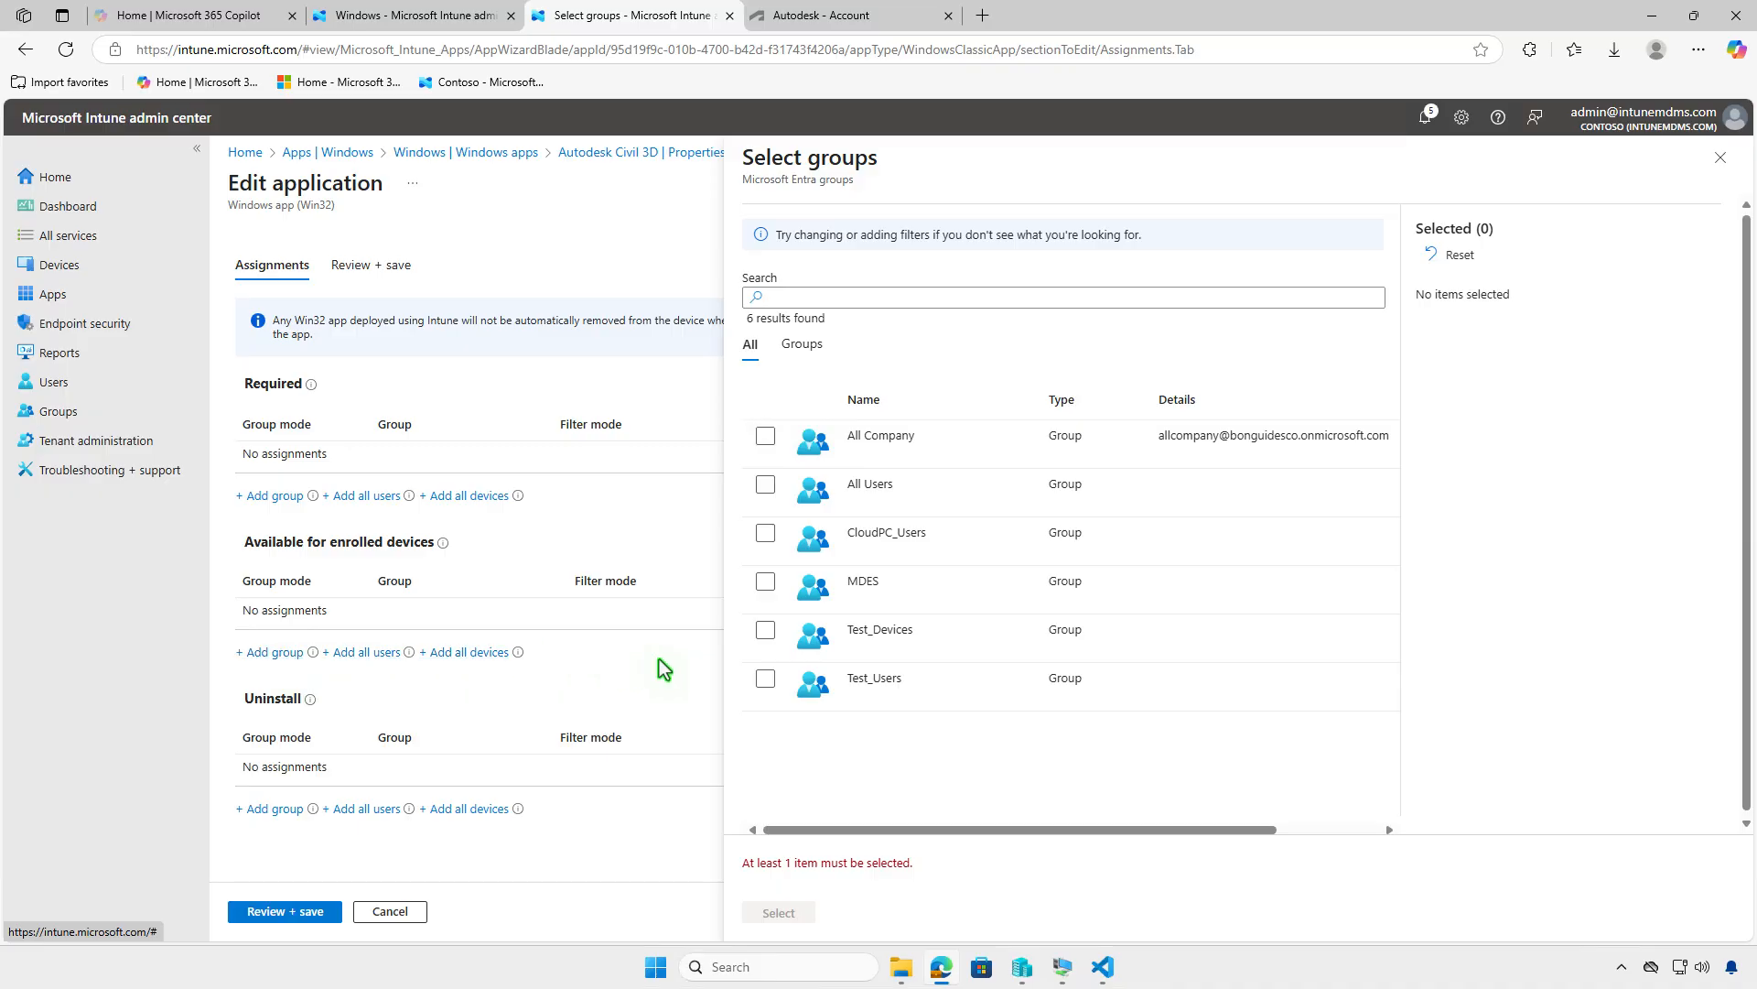
left_click(765, 678)
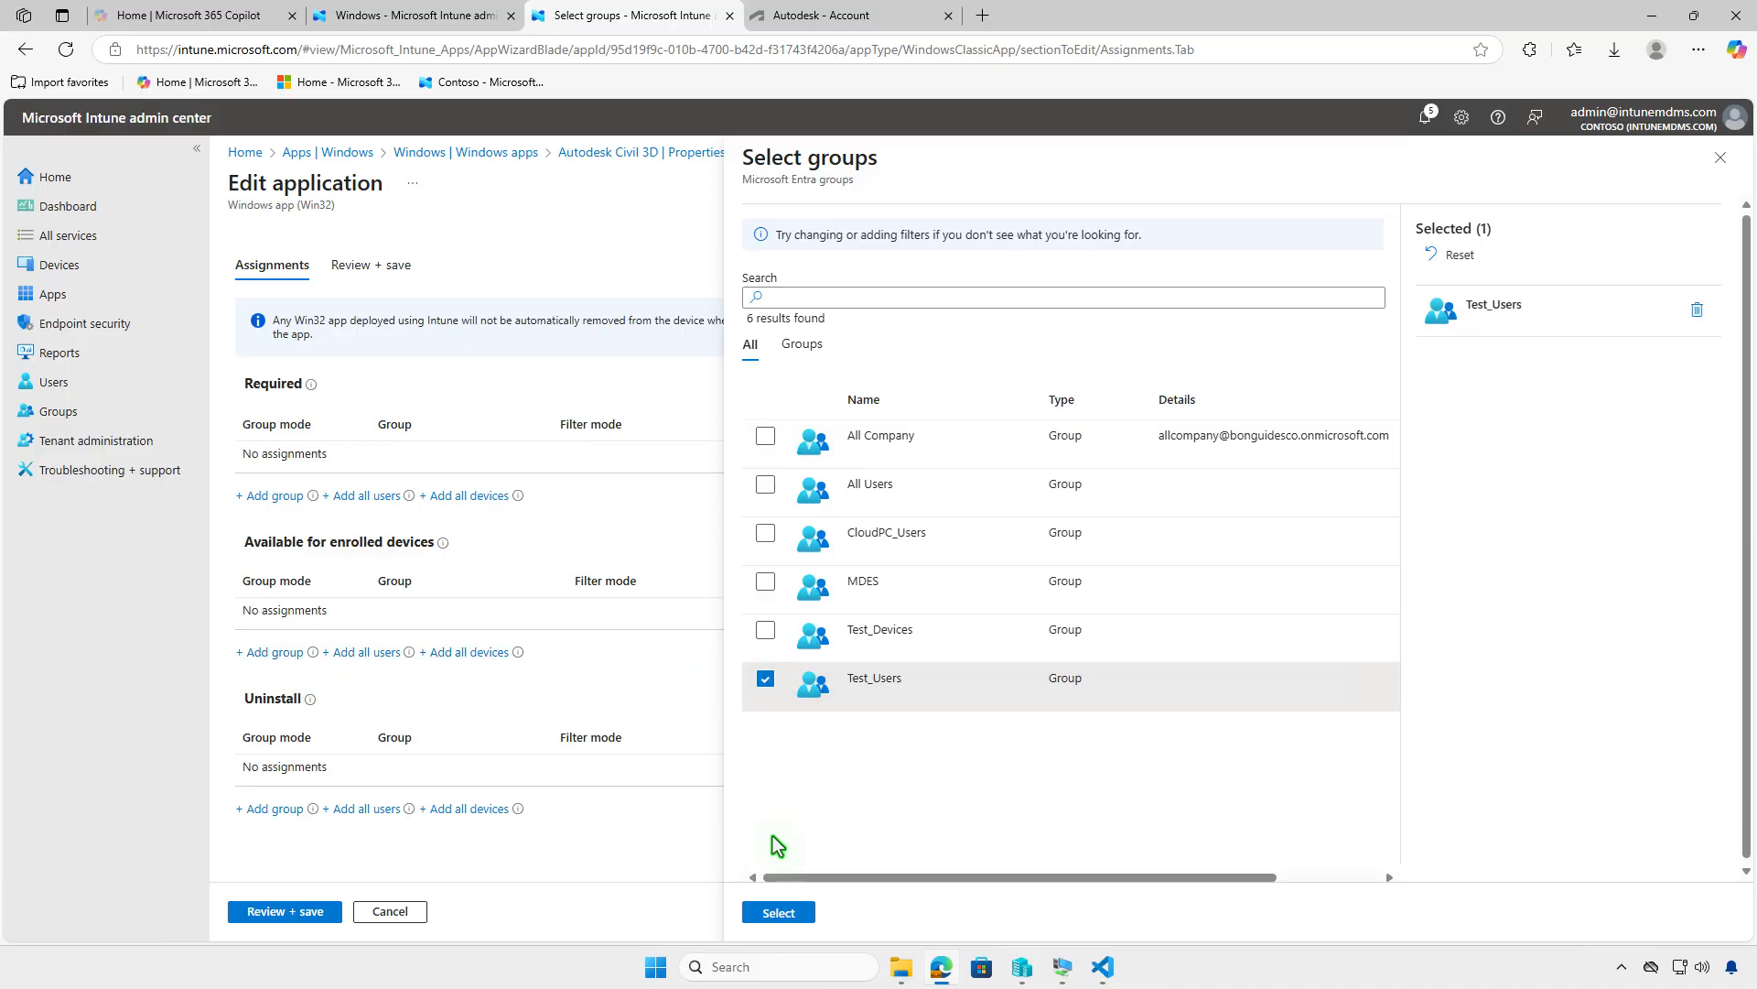
left_click(781, 912)
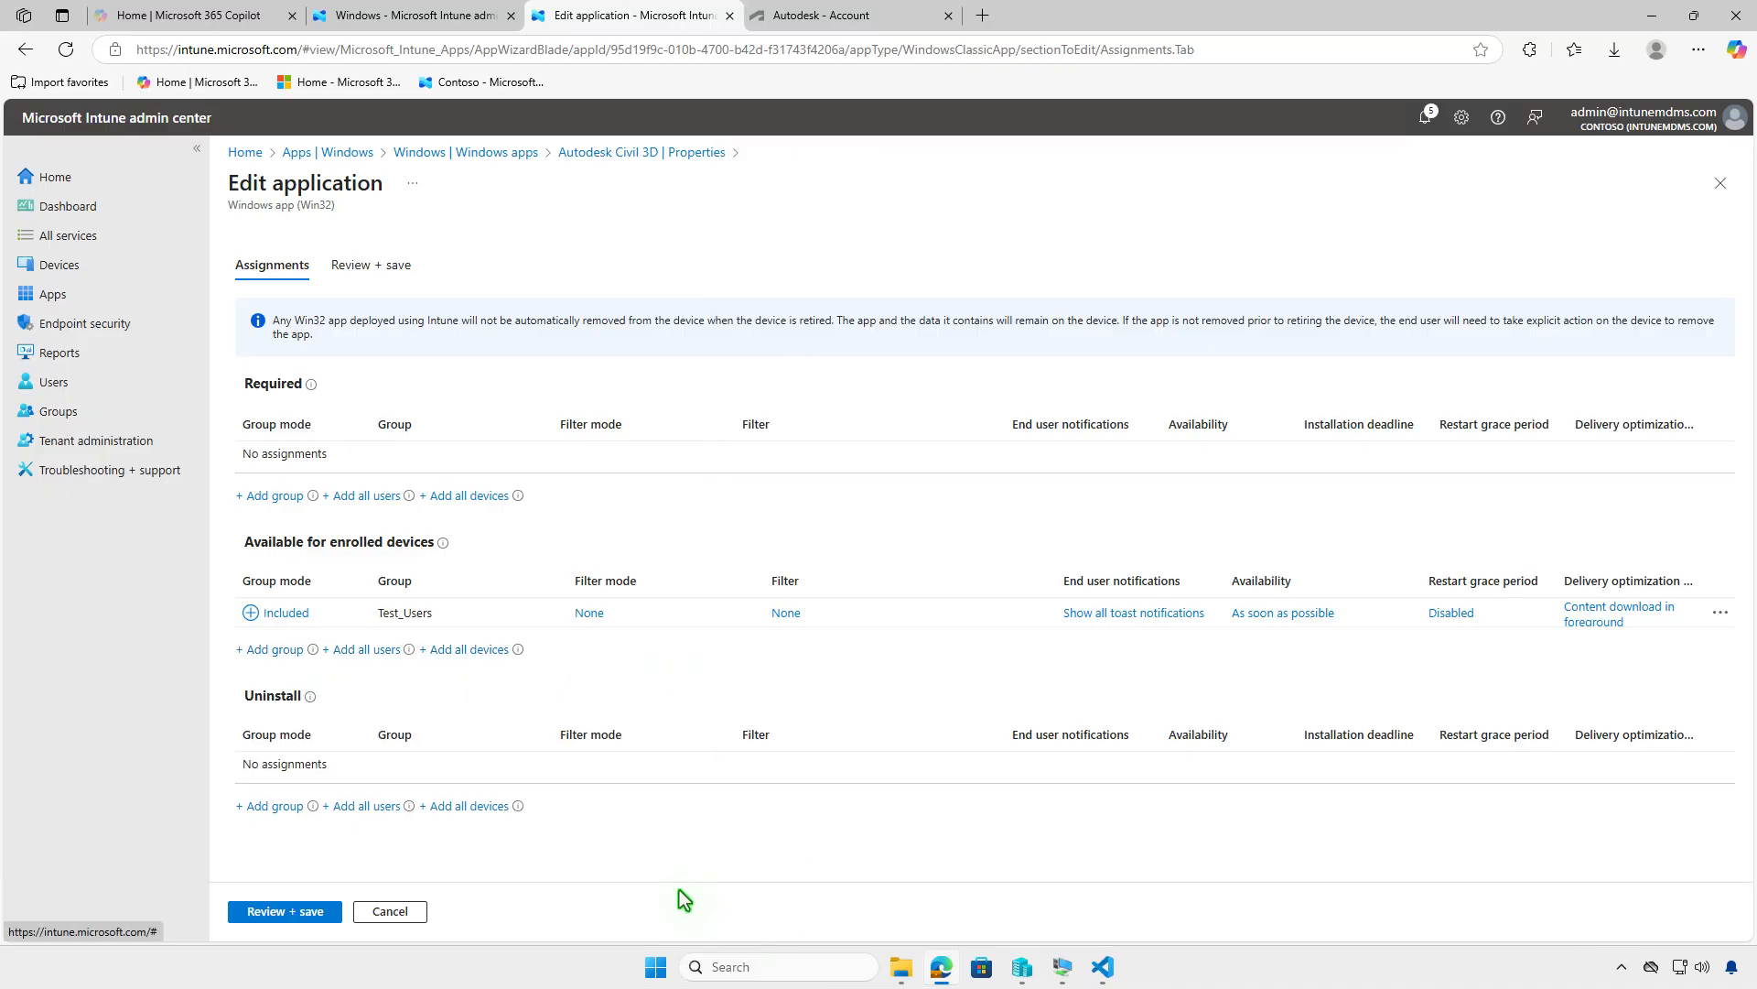
left_click(294, 906)
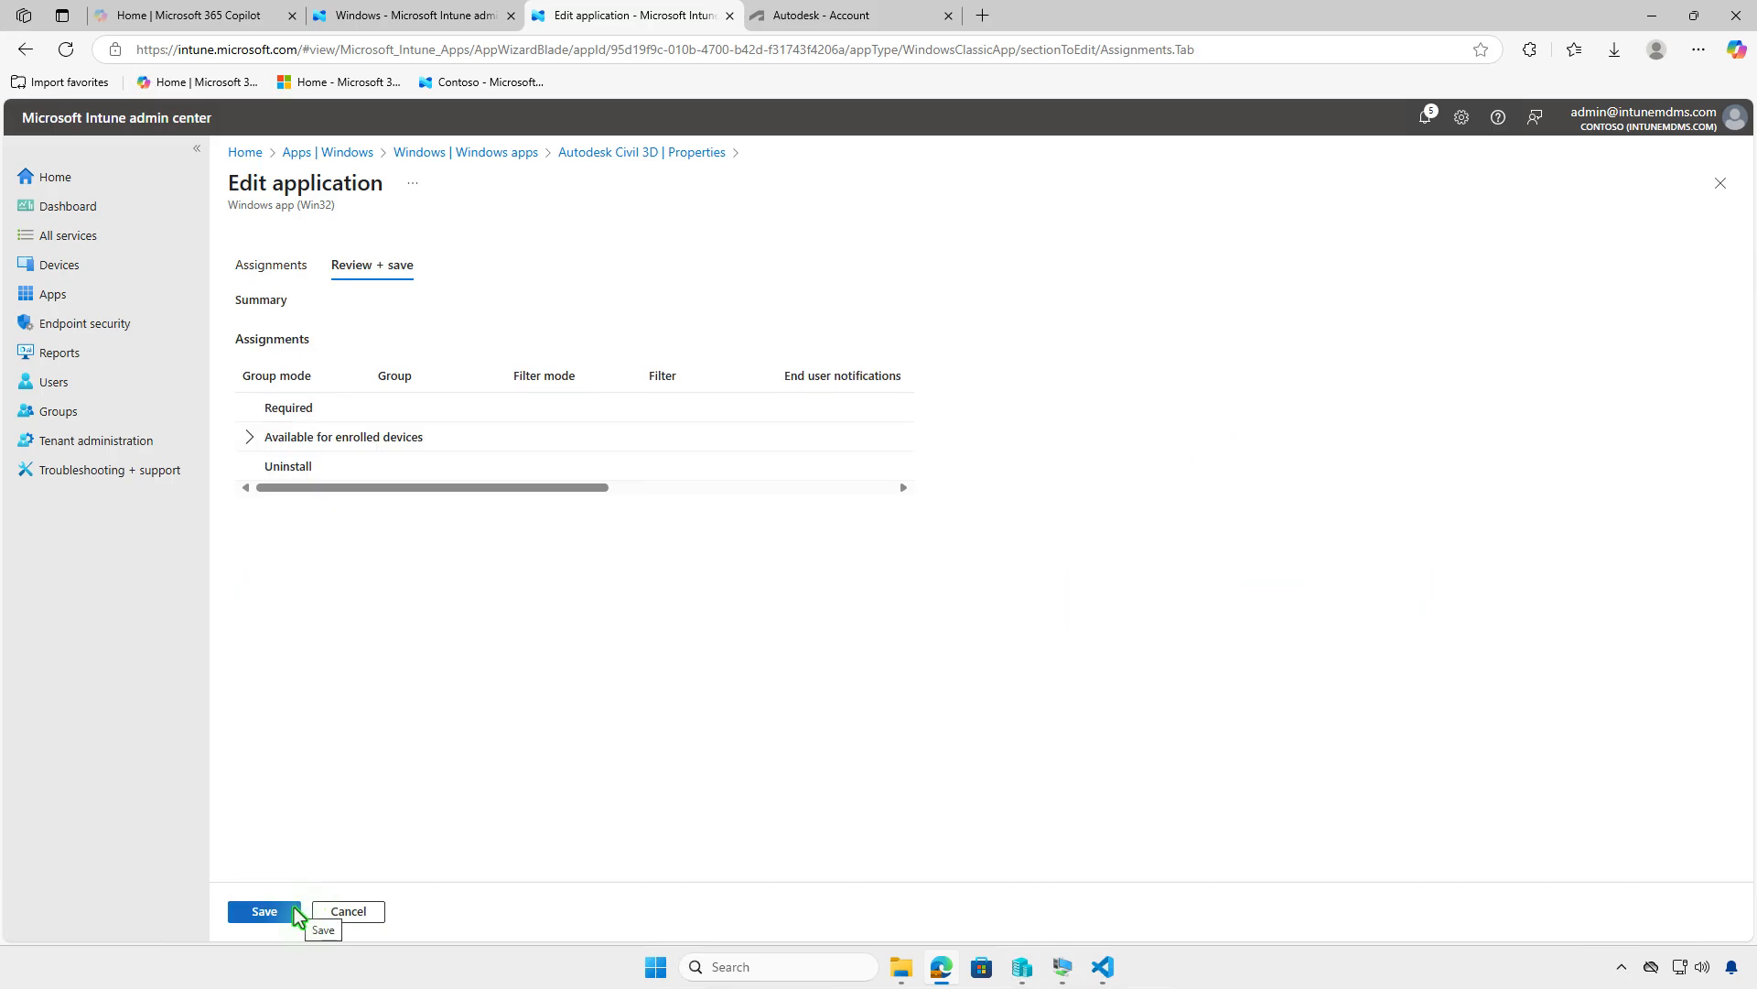
left_click(275, 916)
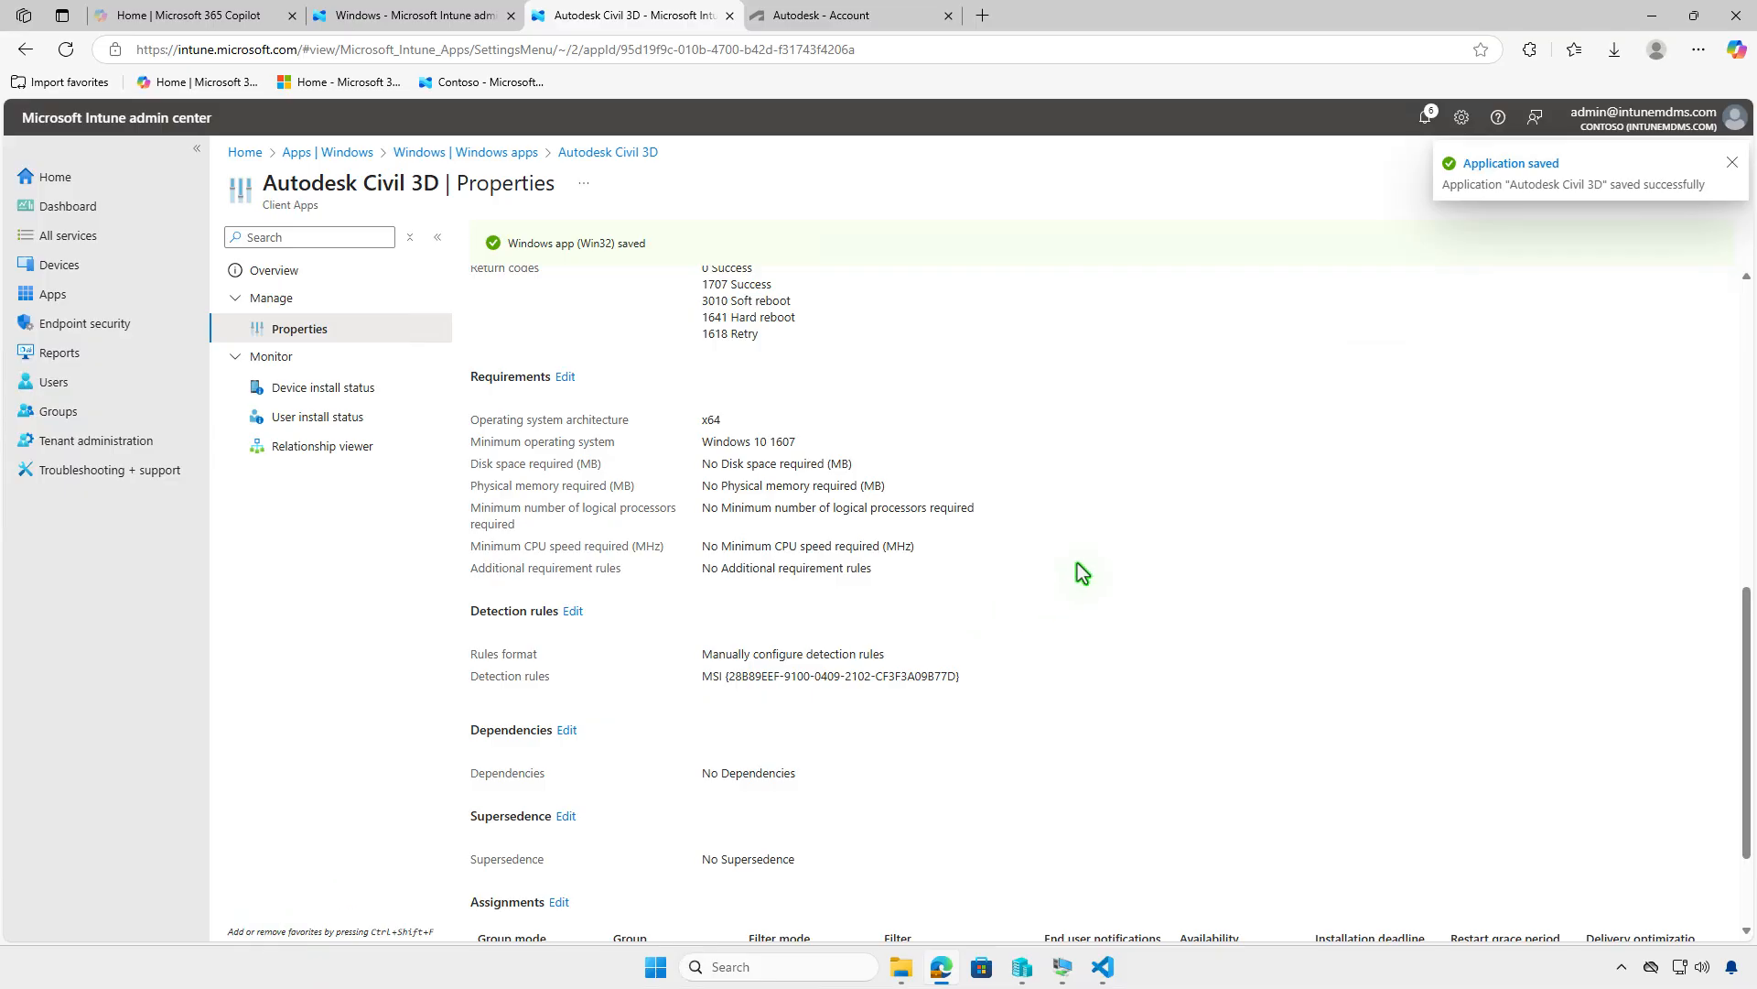
- Switch to the WIN10 virtual machine, install Autodesk Civil 3D from the Company Portal's apps, and check the notifications for the installation status
left_click(1654, 18)
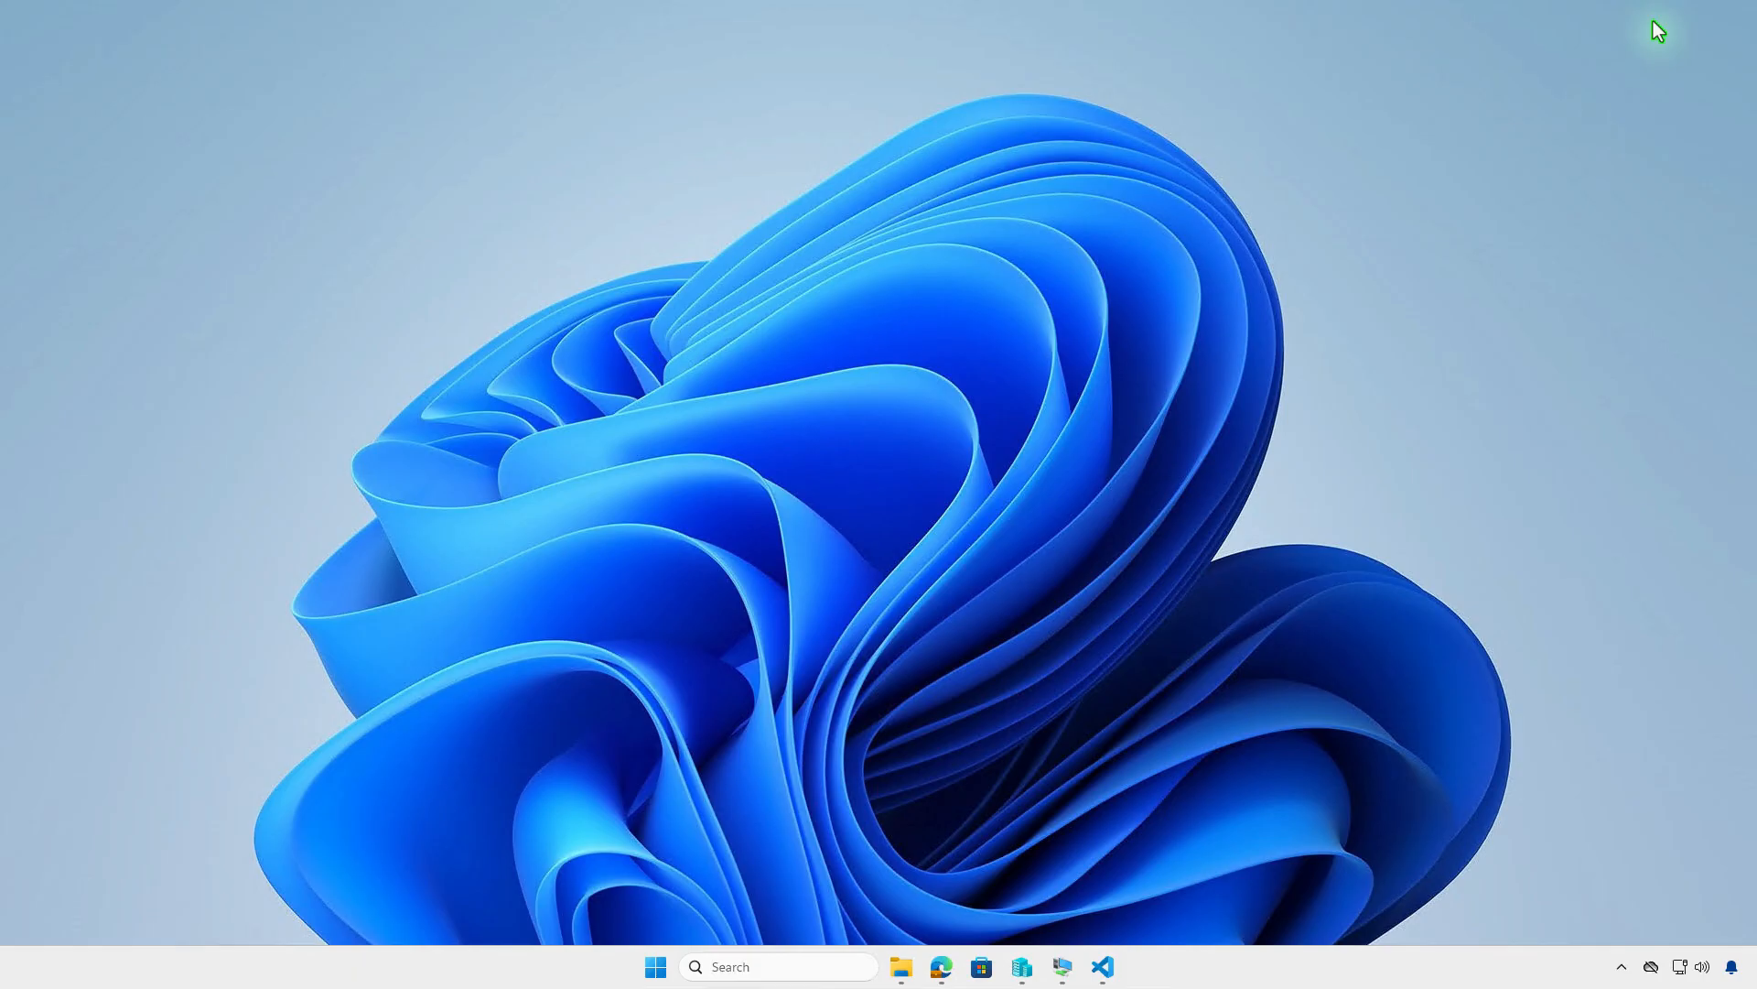
left_click(1063, 967)
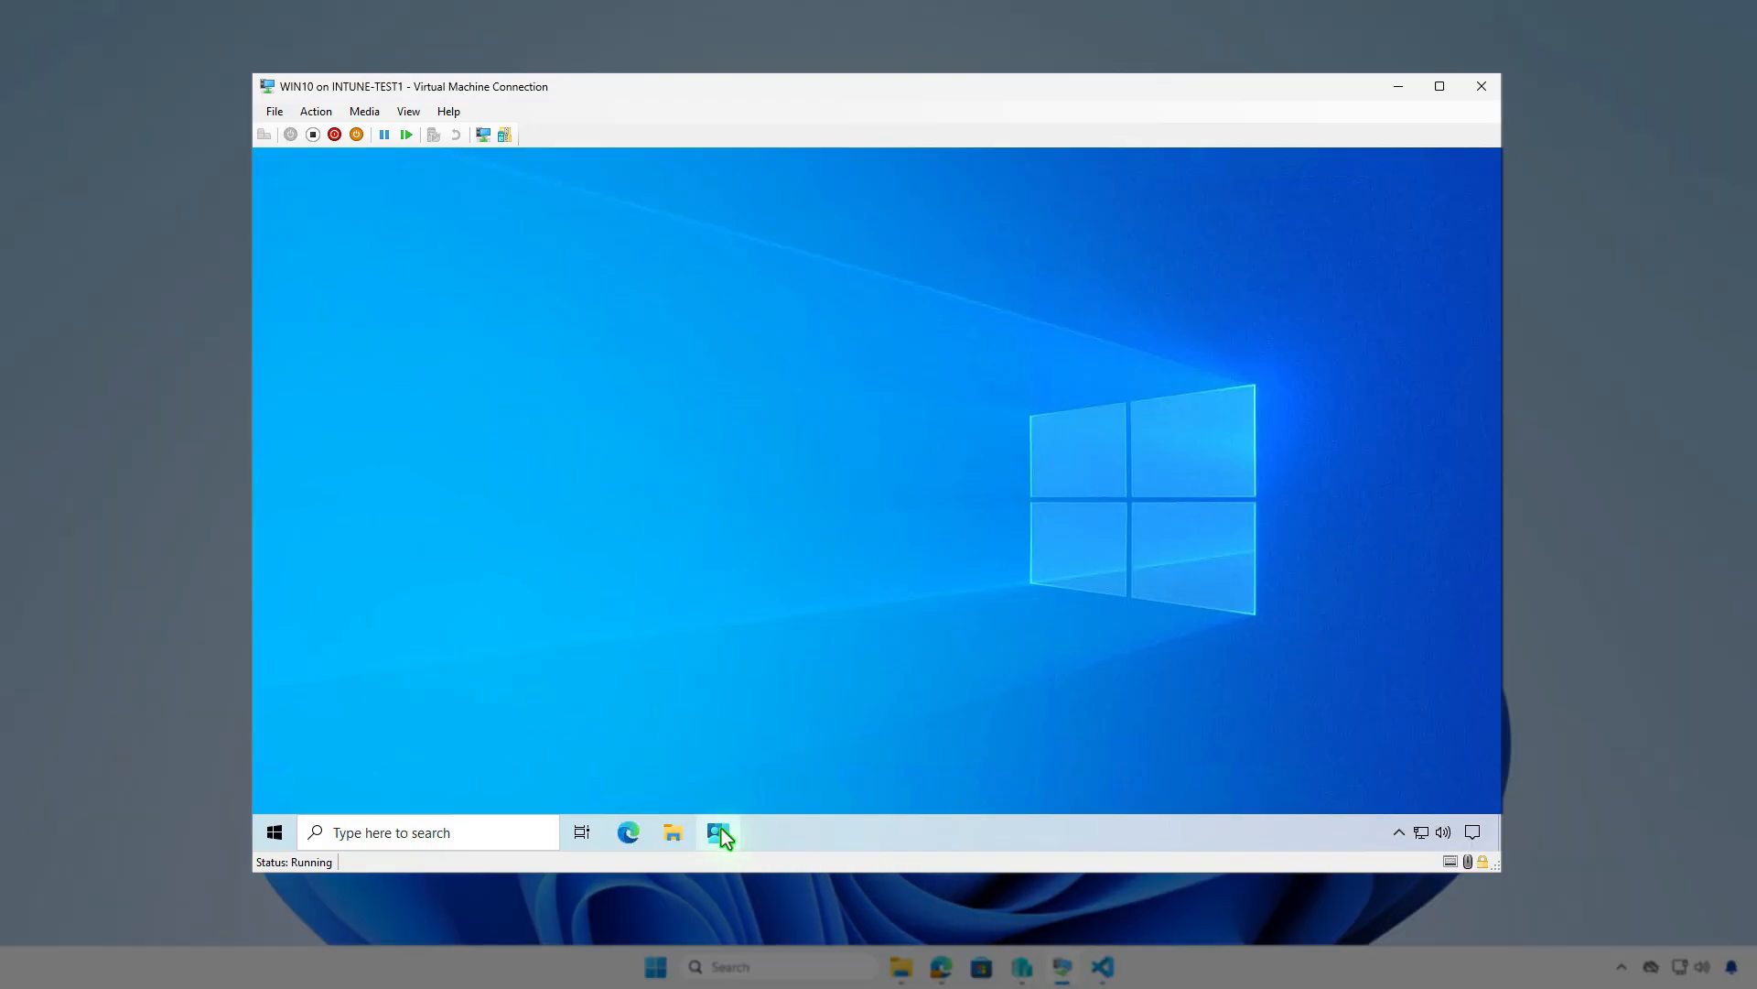
left_click(721, 828)
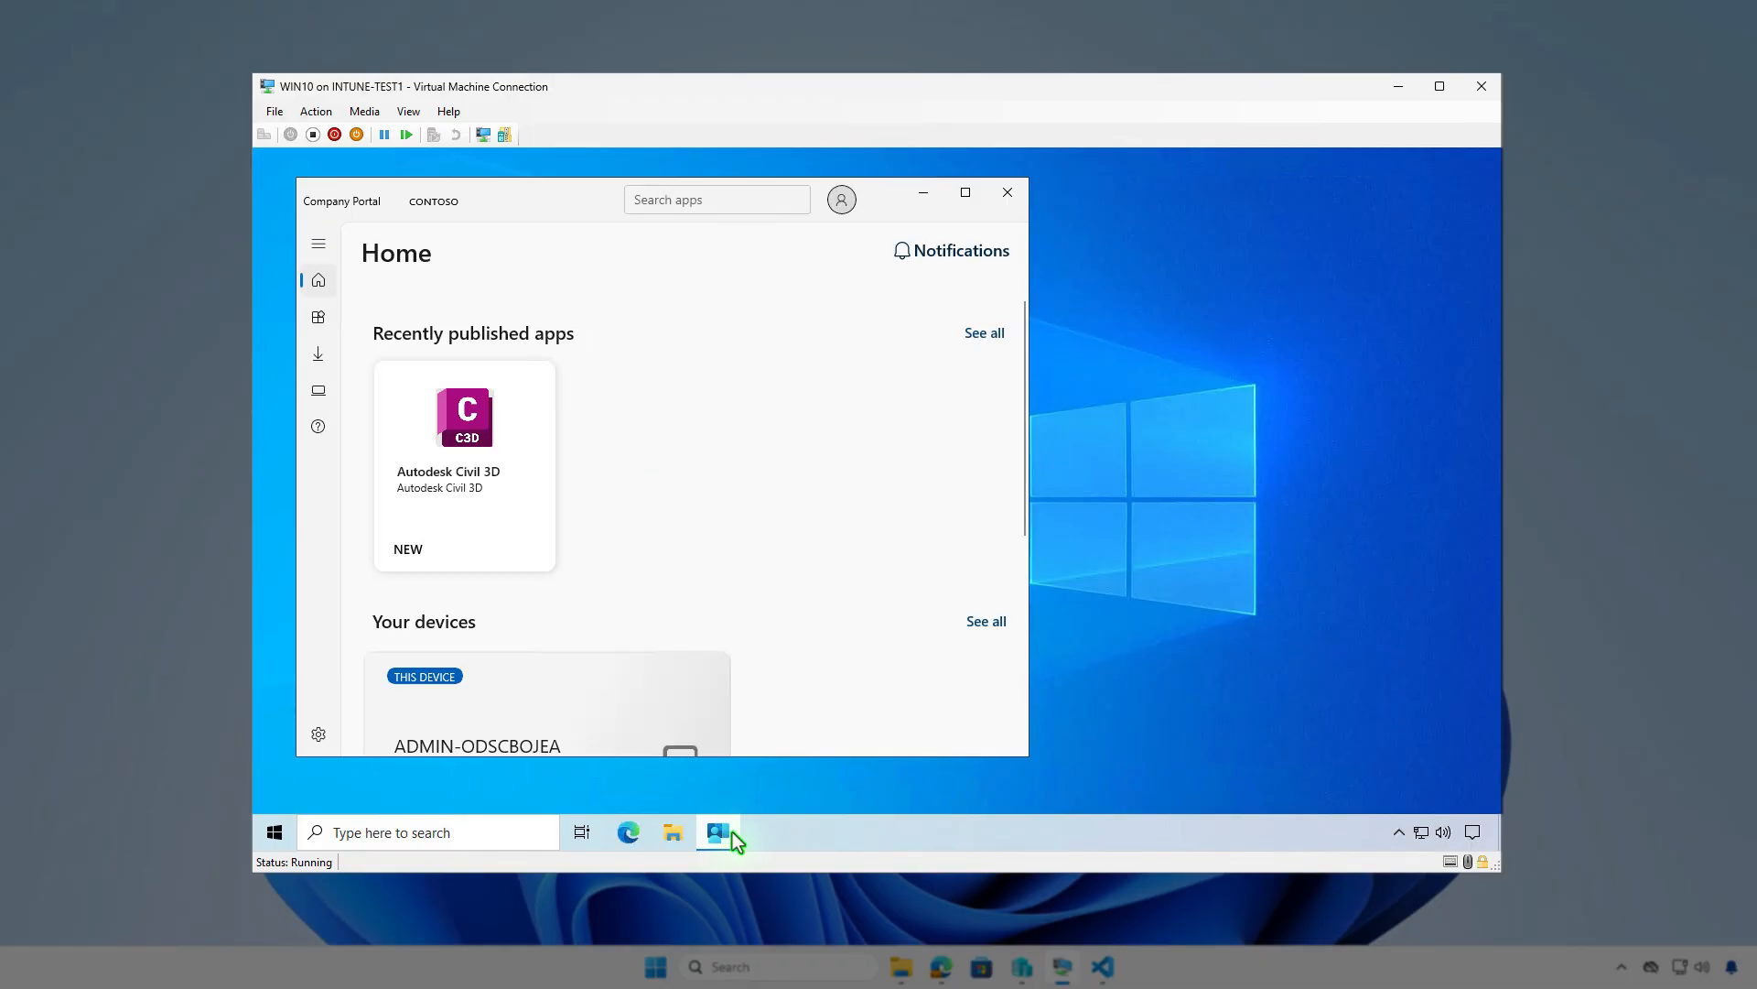
left_click(323, 320)
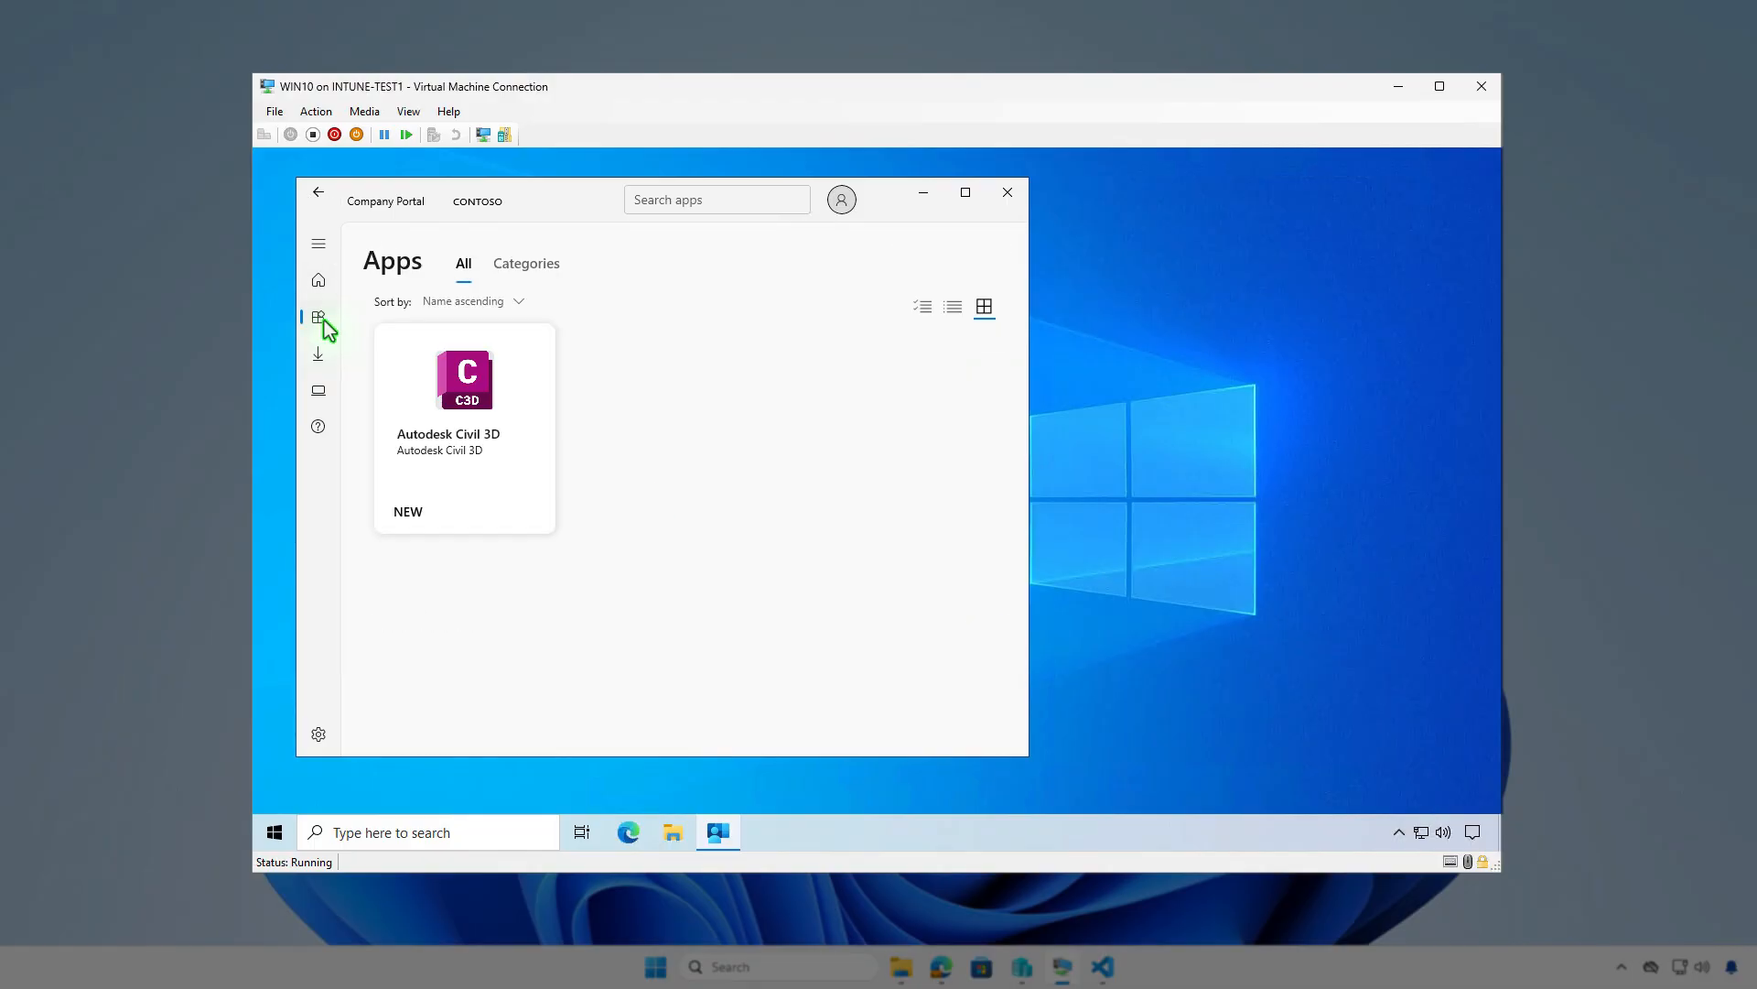
left_click(493, 496)
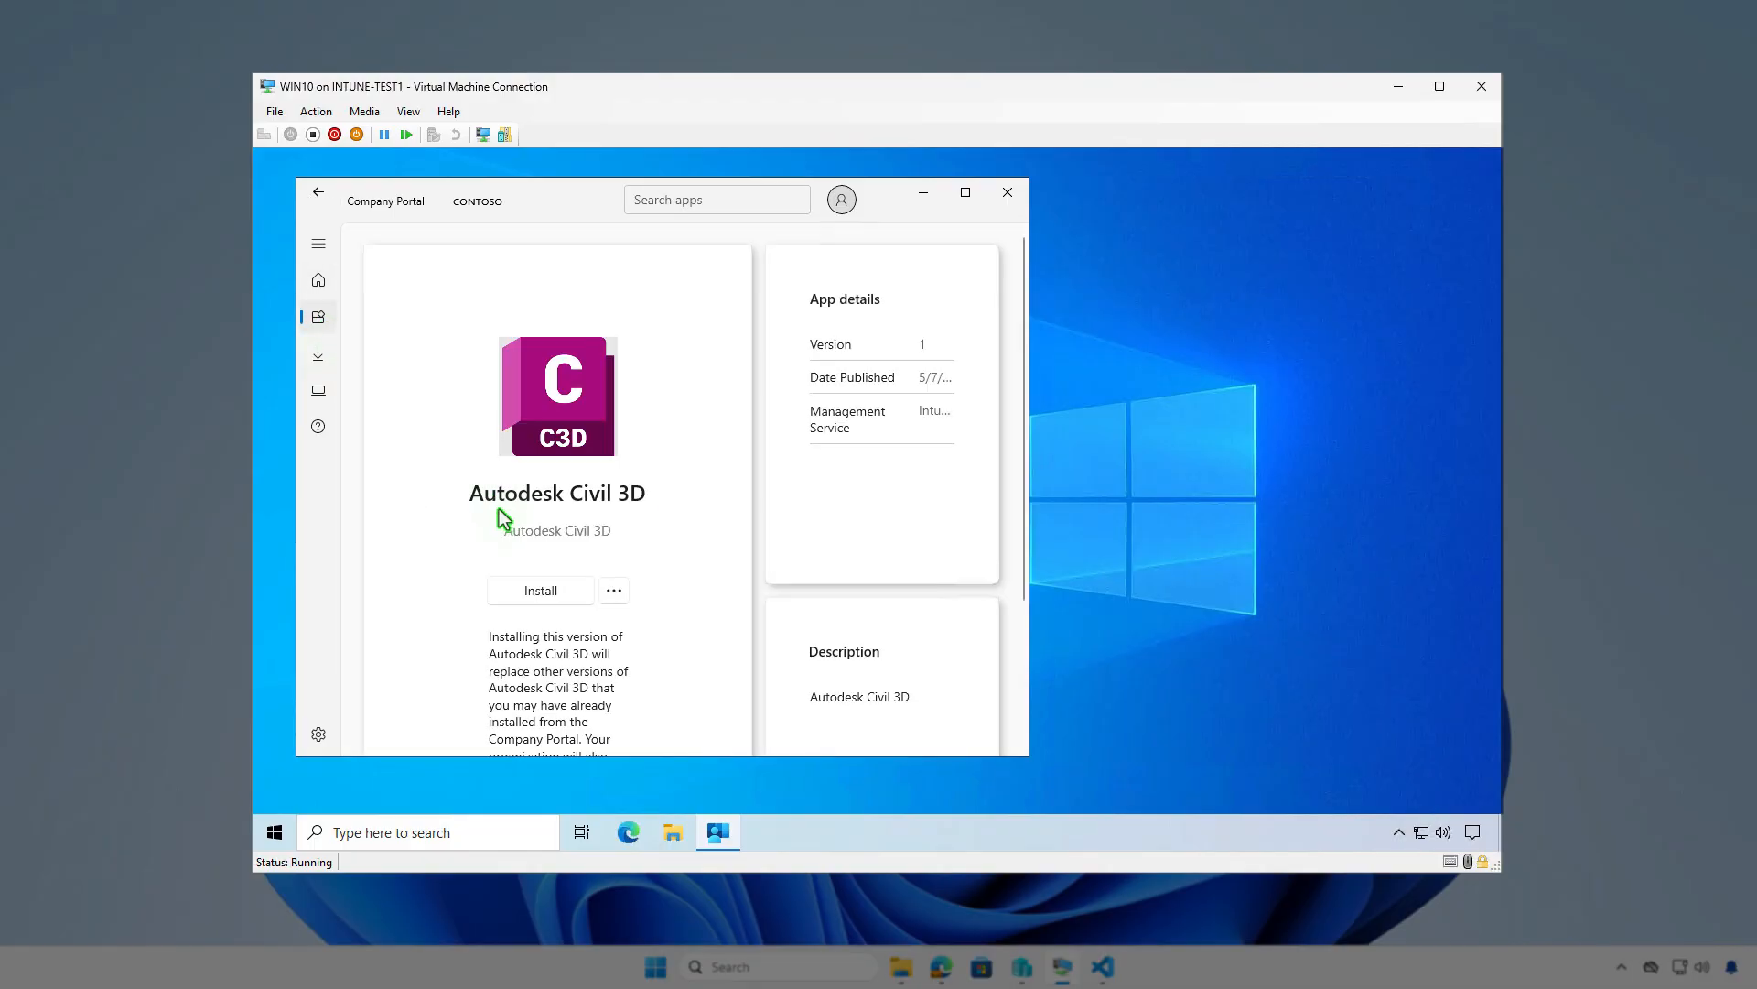
left_click(569, 597)
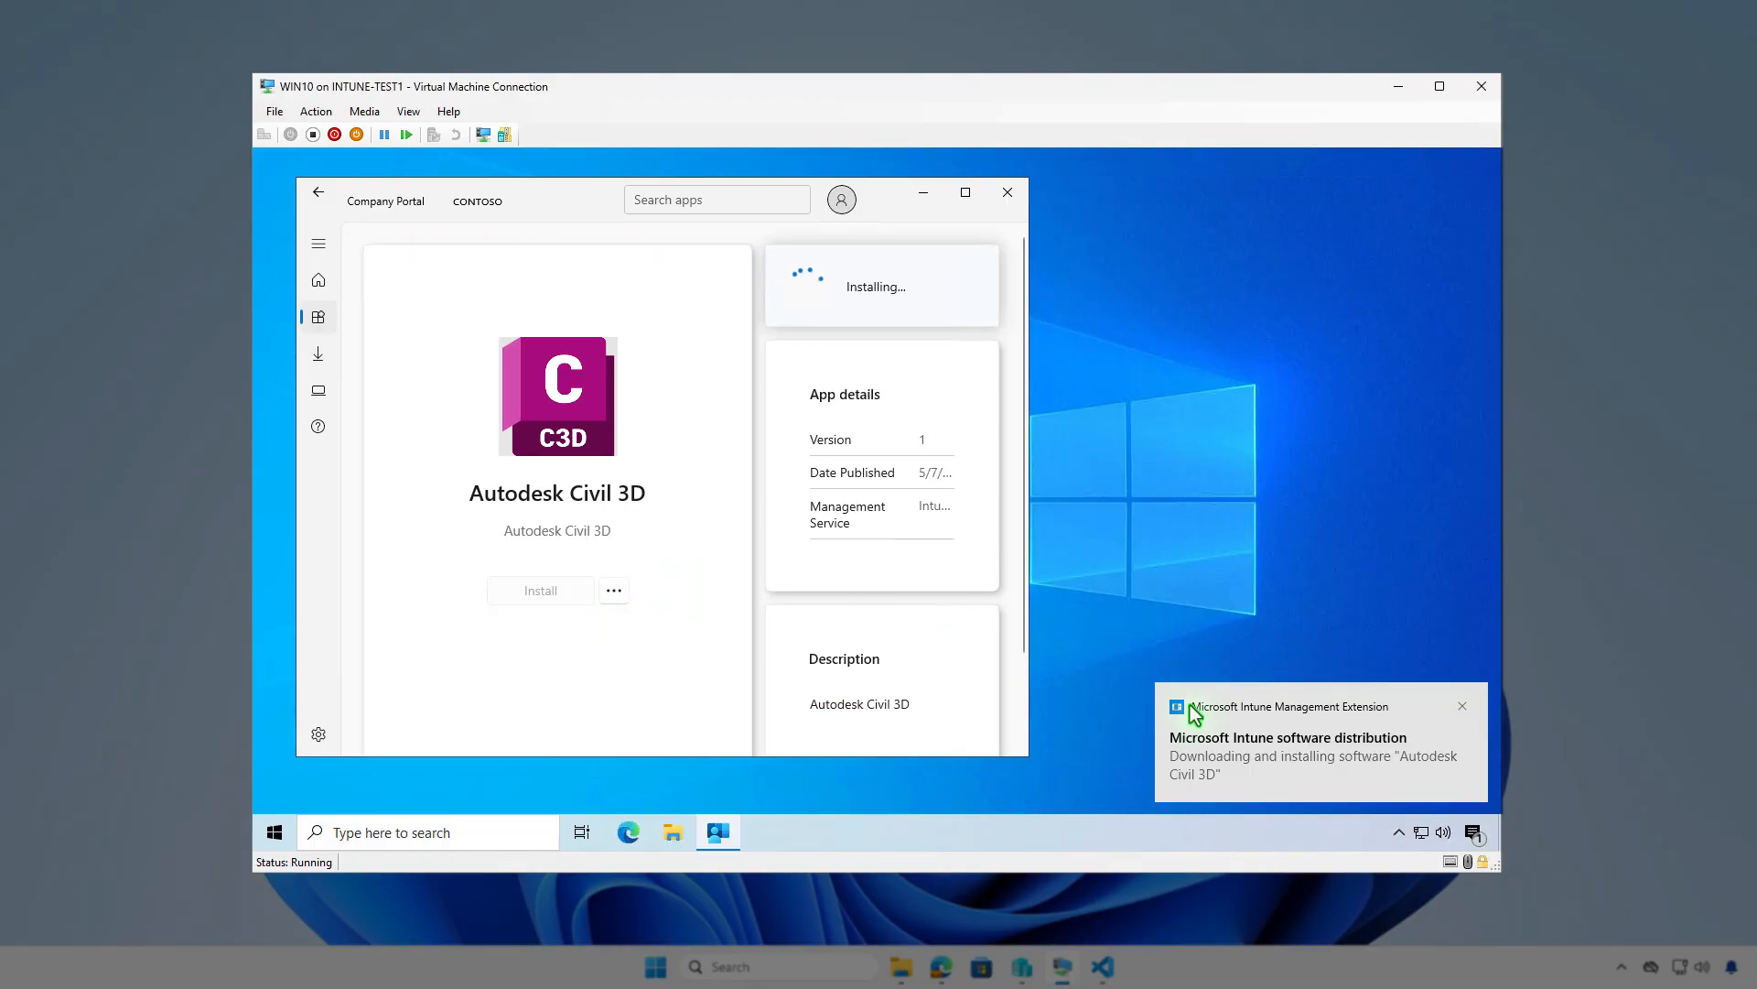
left_click(1475, 835)
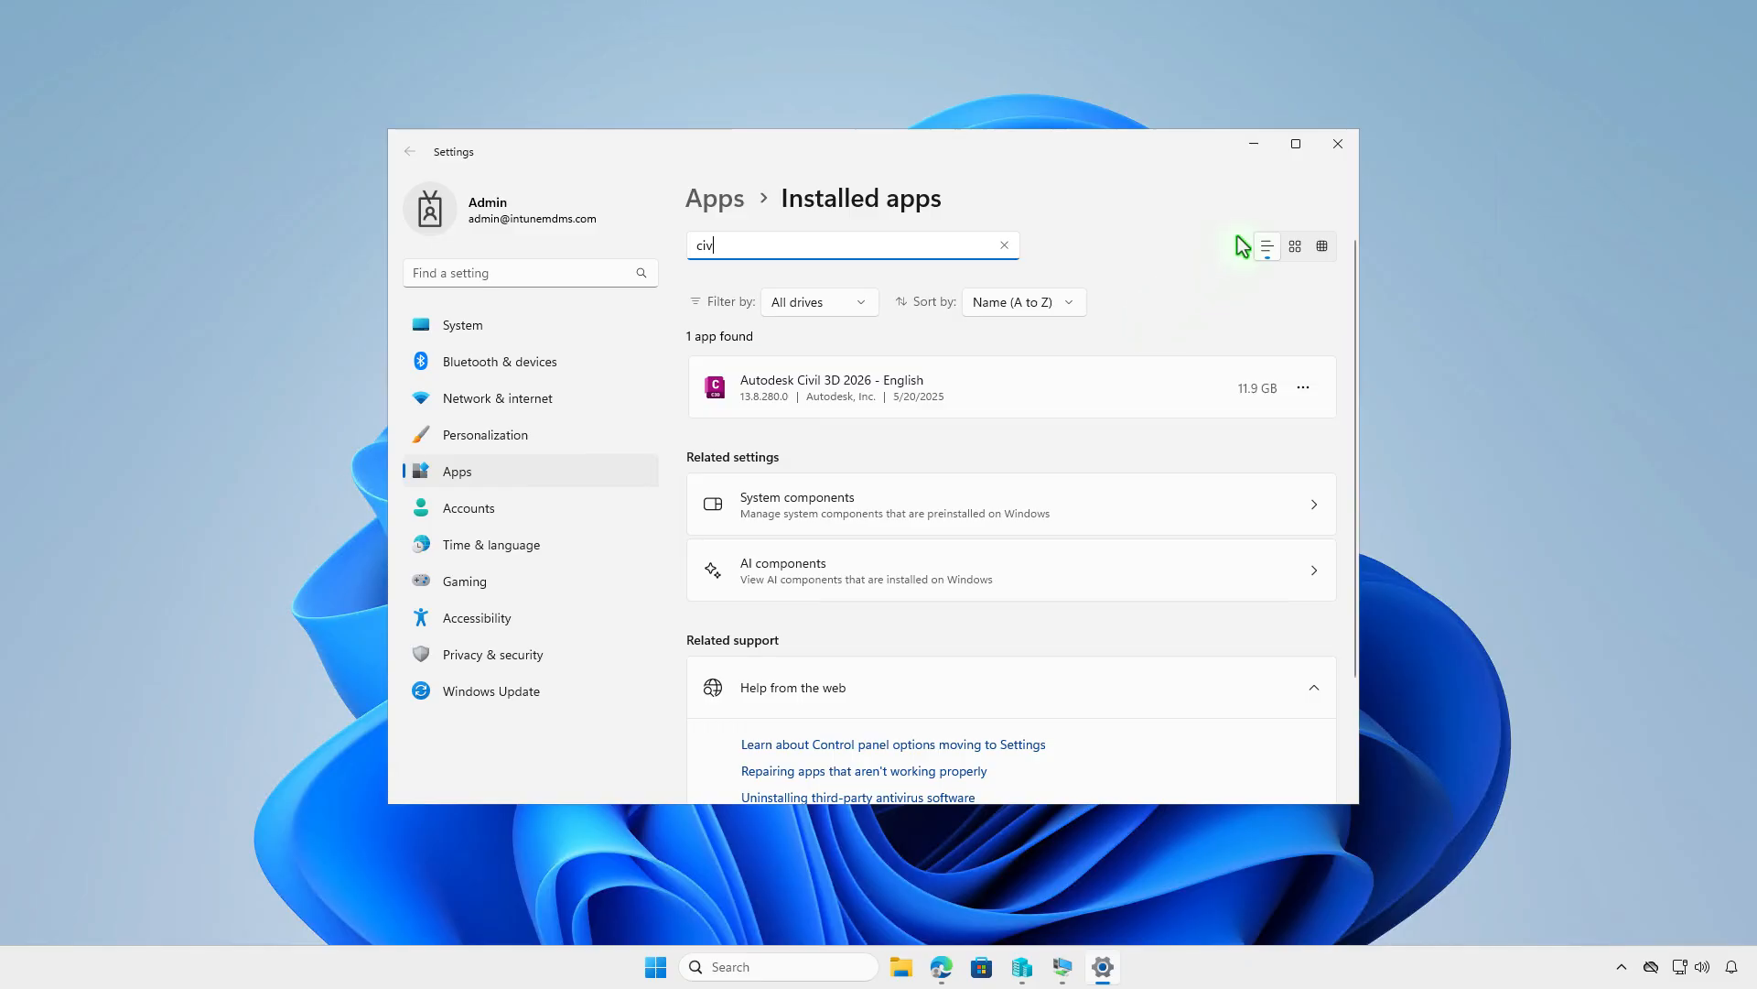
- Close Settings and run Get-WmiObject -Class Win32_Product | Where { $_.Vendor -like 'Autodesk*'} | FT in PowerShell as administrator to list installed Autodesk products
left_click(1334, 148)
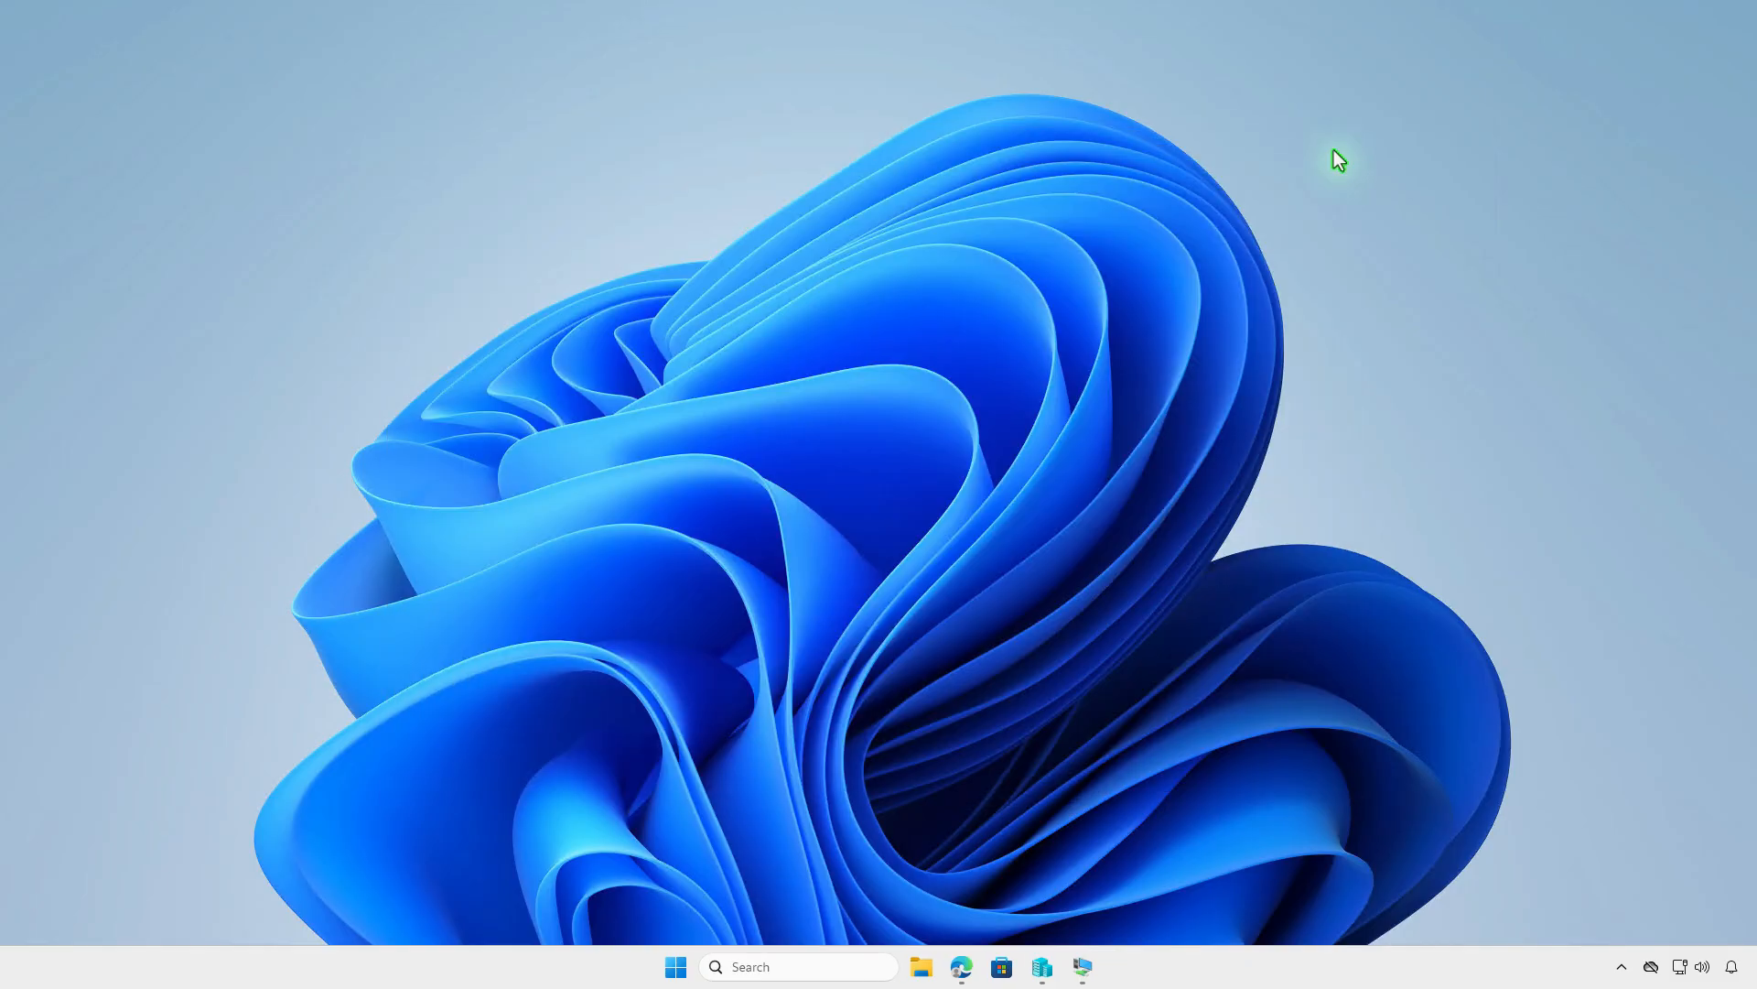
right_click(676, 966)
left_click(708, 712)
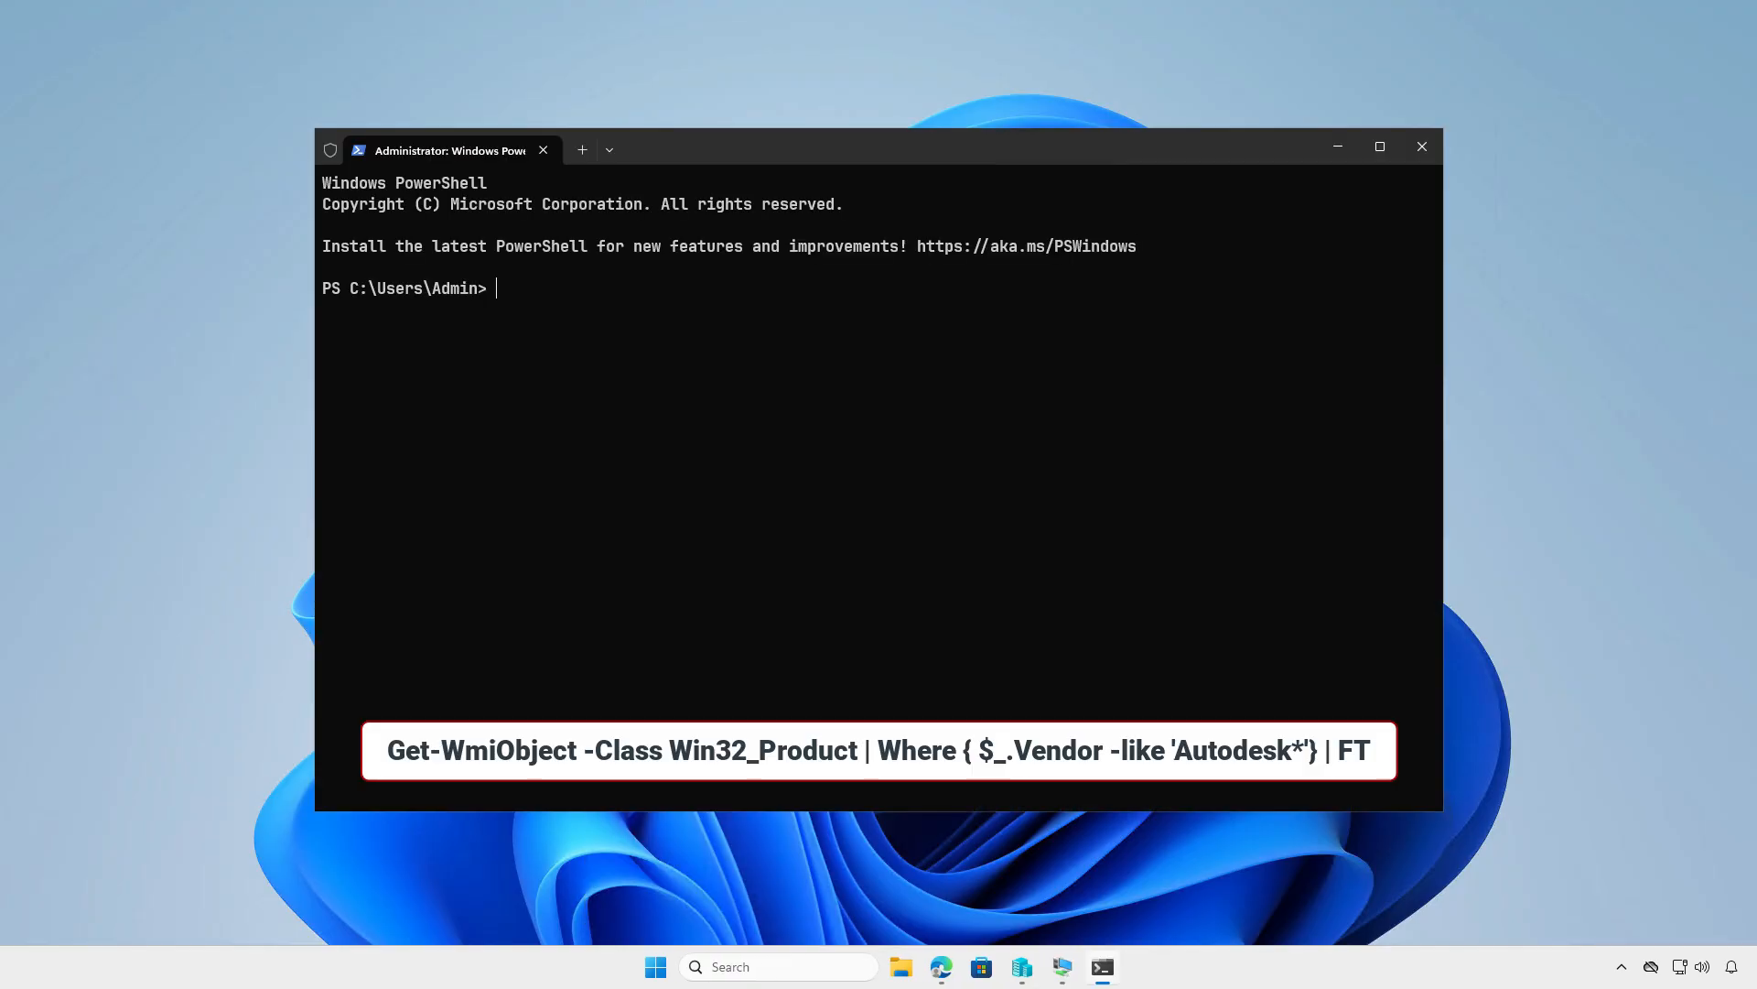
type("Get-WmiObject -Class Win32_Product | Where { $_.Vendor -like 'Autodesk*'} | FT")
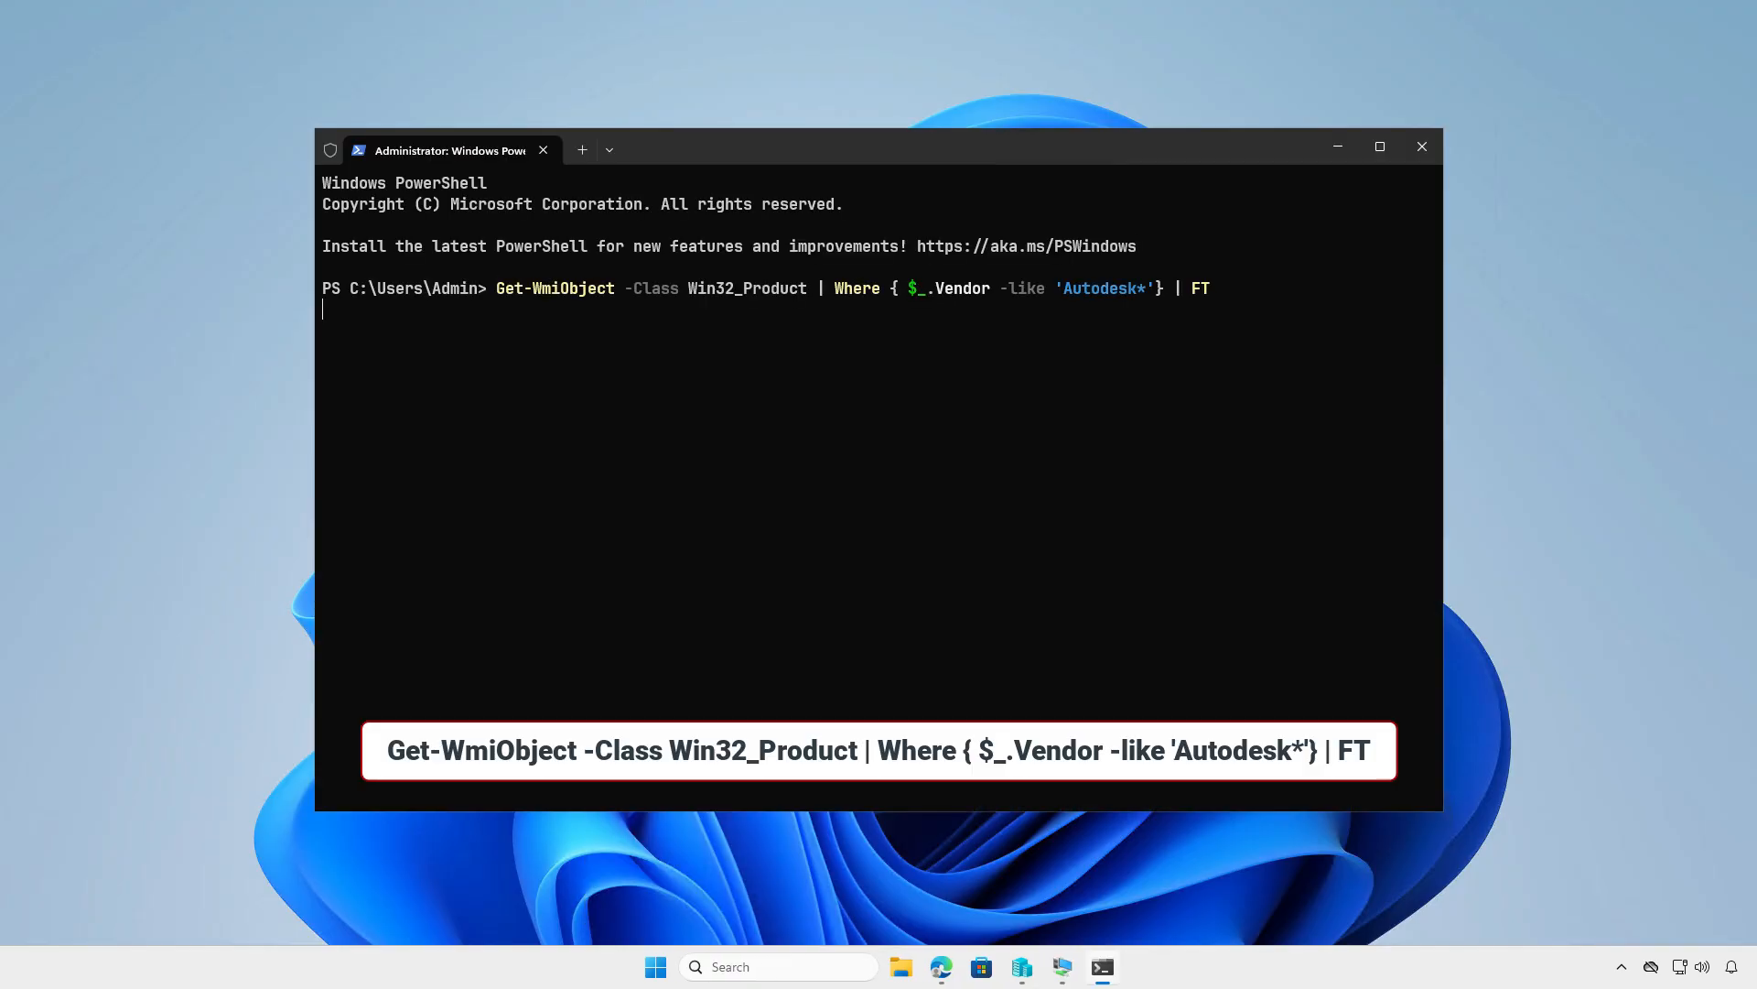
key("Return")
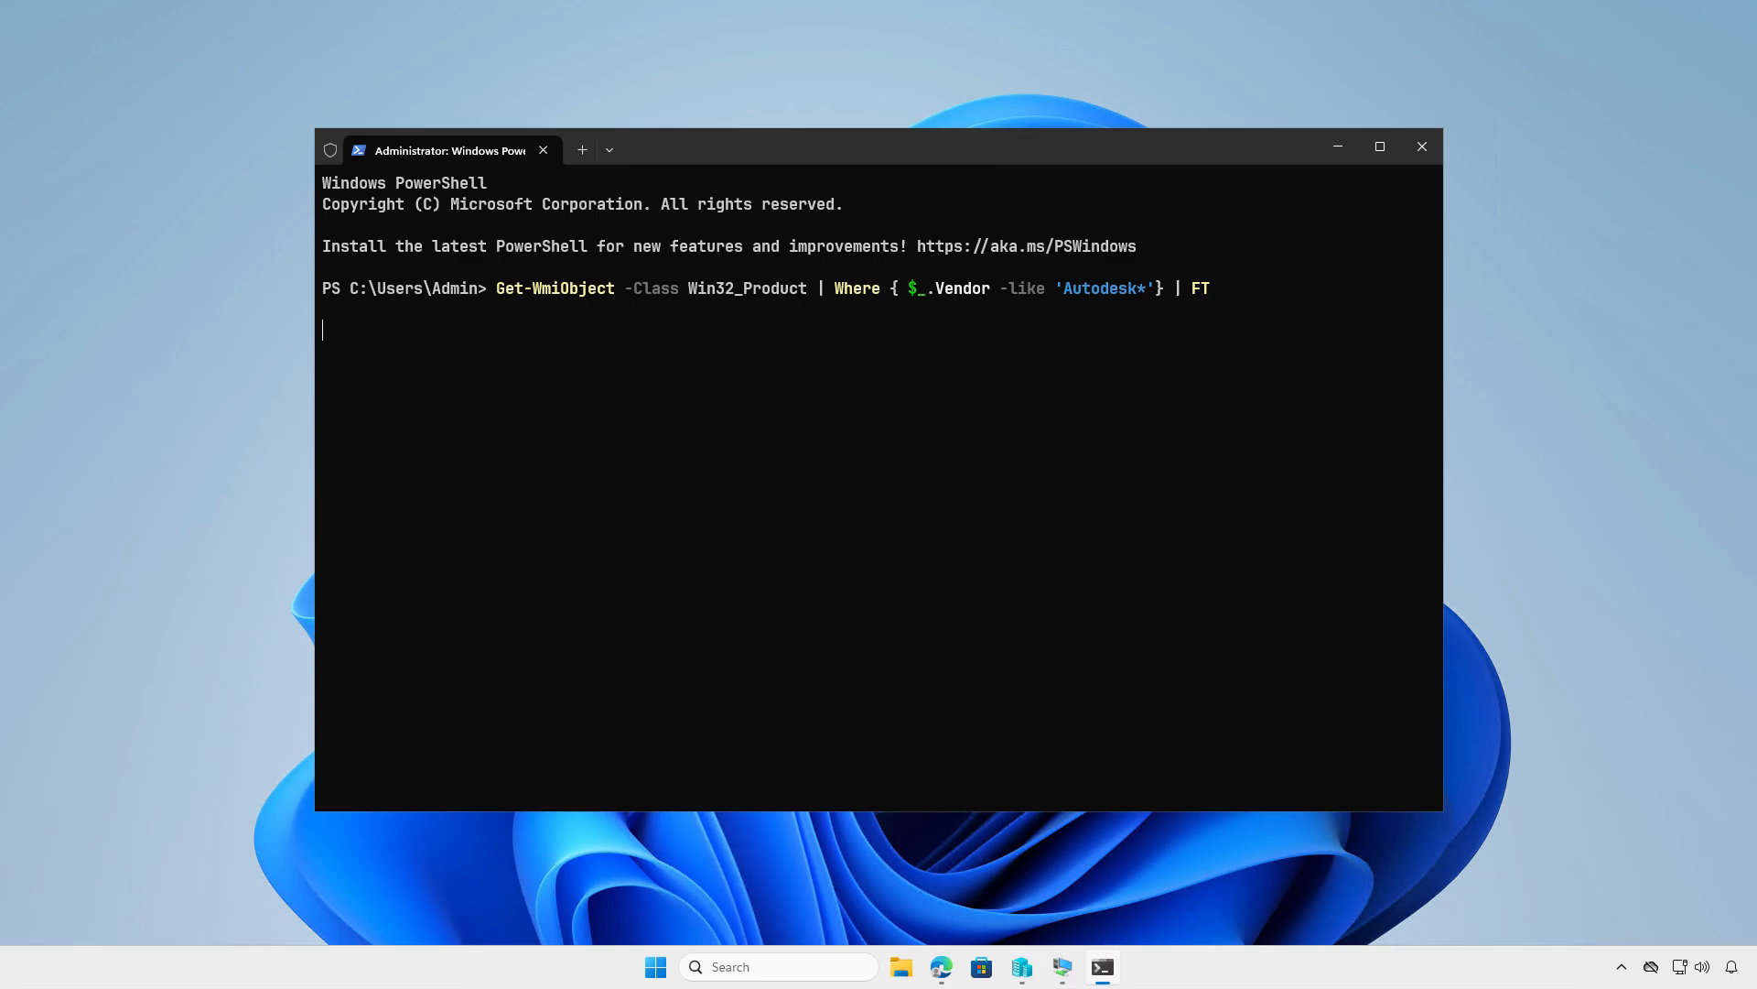